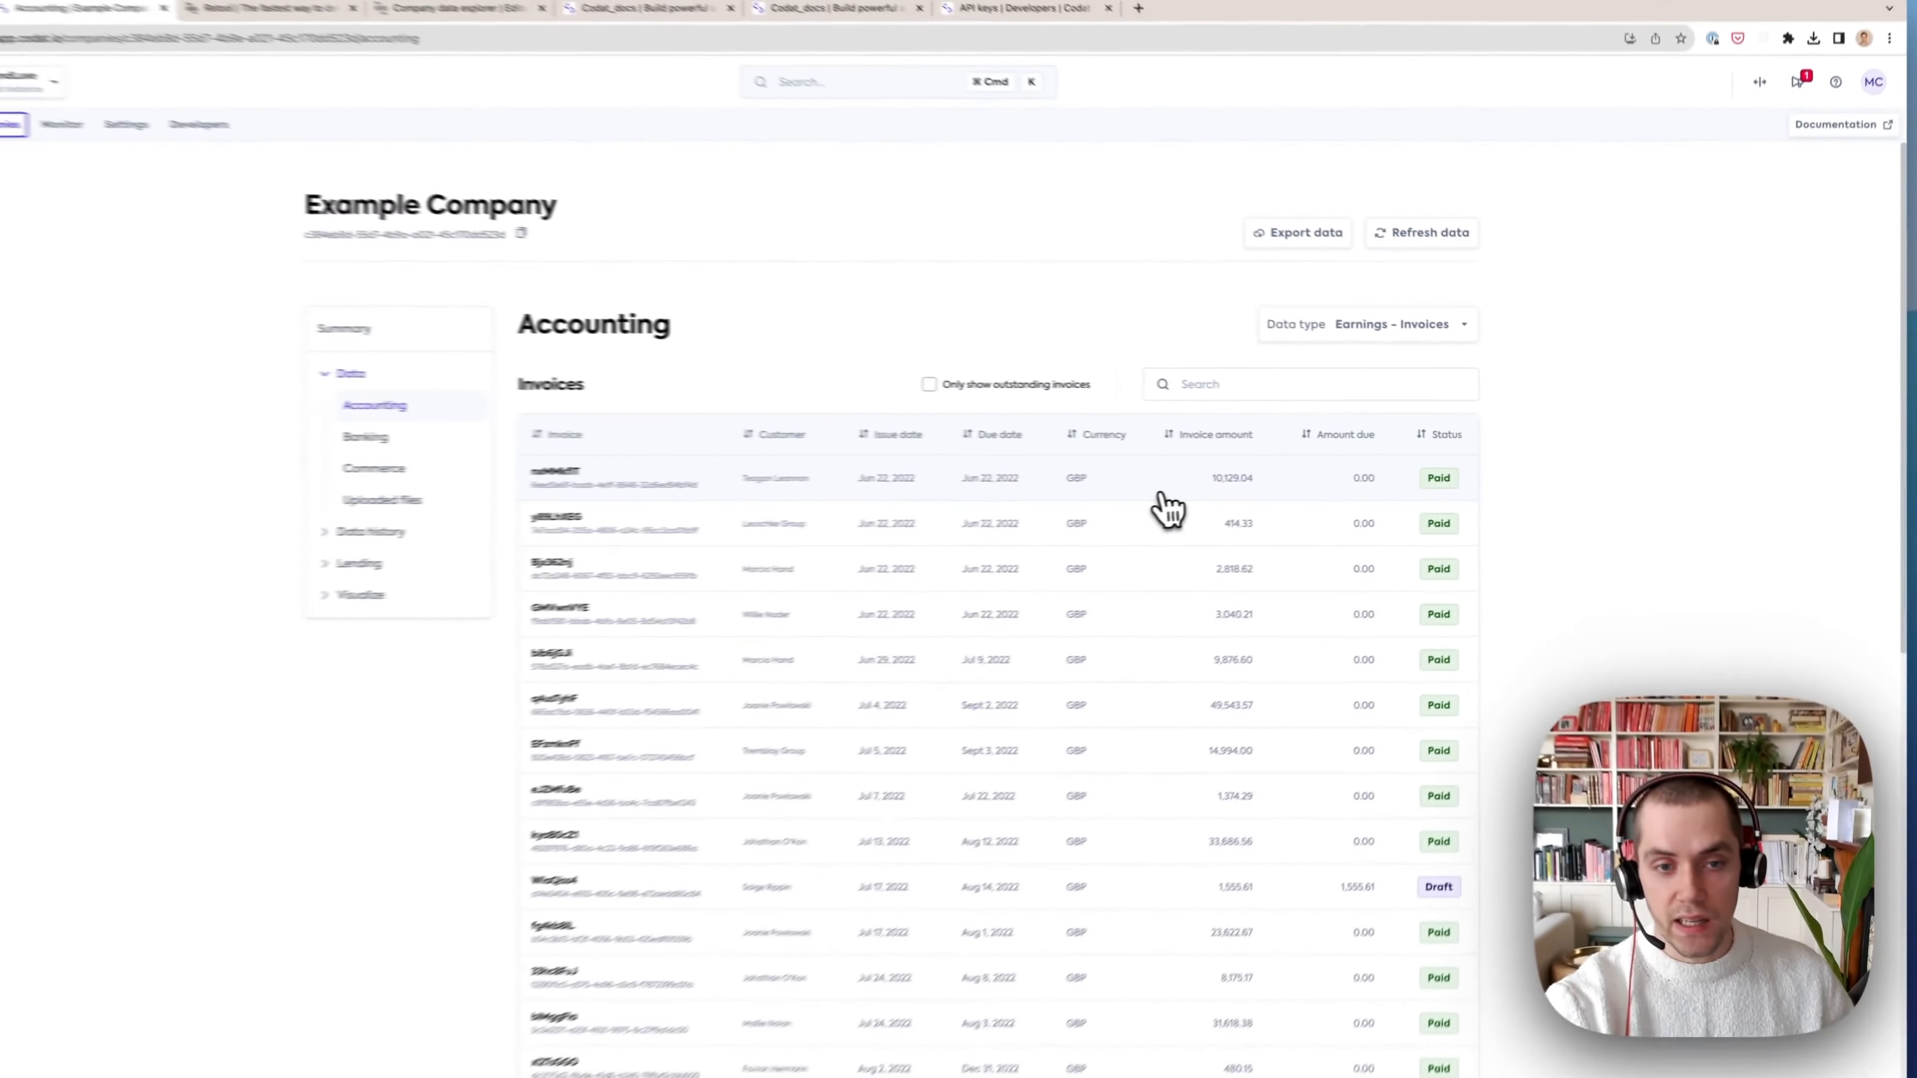
View the first invoice's details in the accounting data and examine the Invoices API request URL and JSON response
left_click(1161, 492)
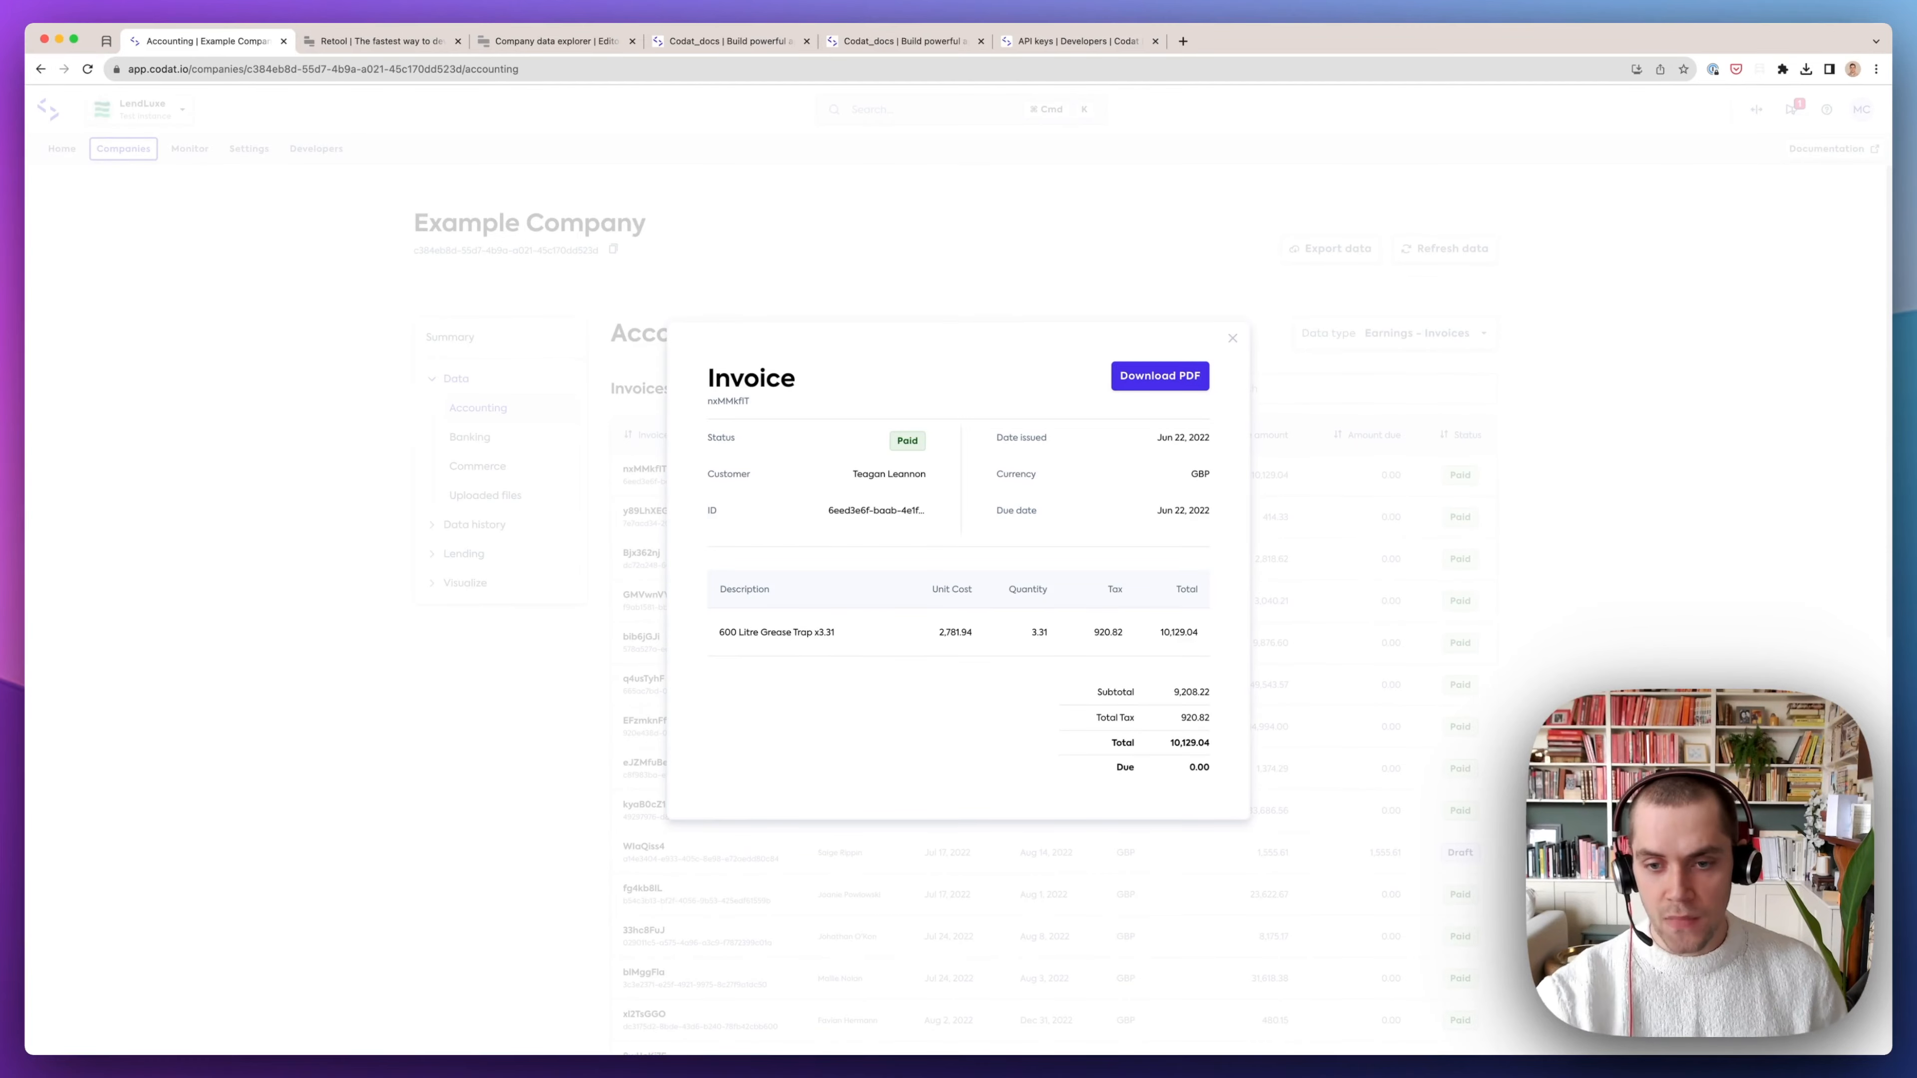
left_click(1524, 398)
scroll(1296, 514, "down", 10)
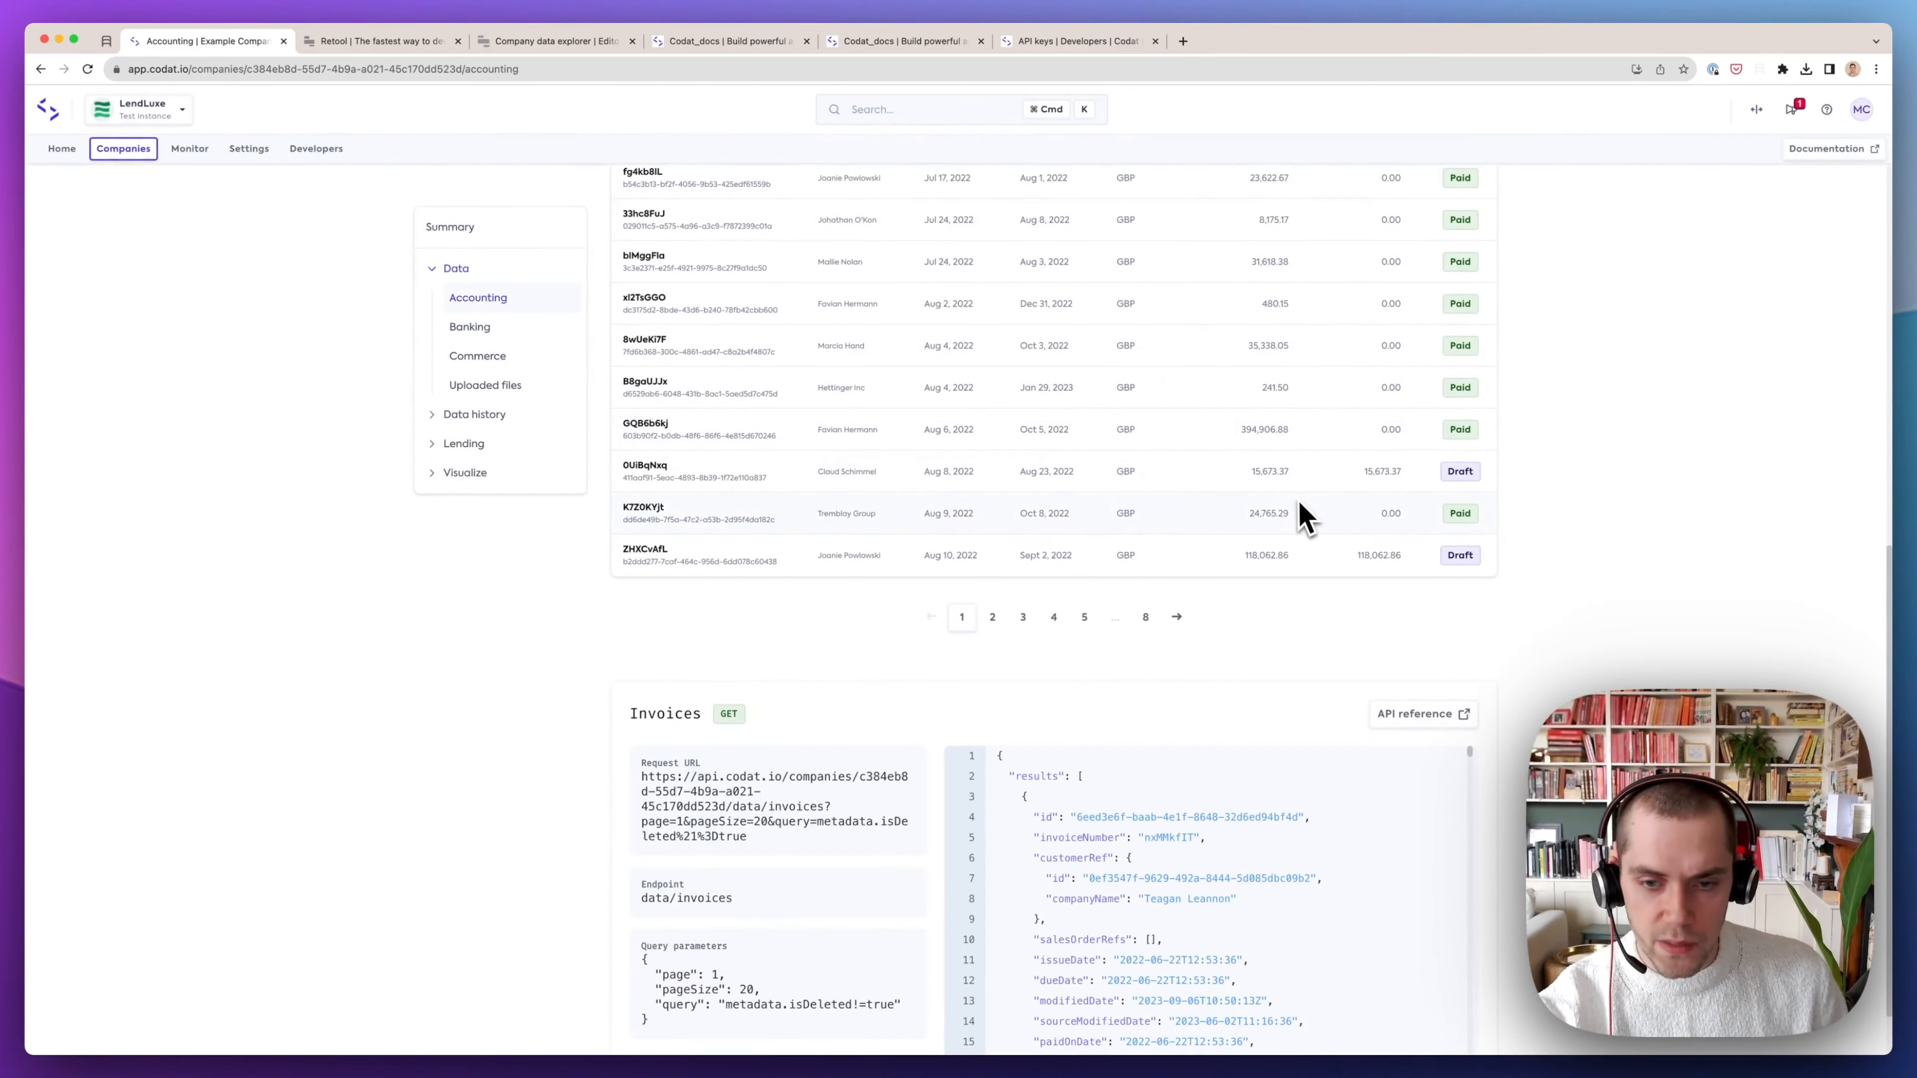
left_click_drag(755, 767, 628, 712)
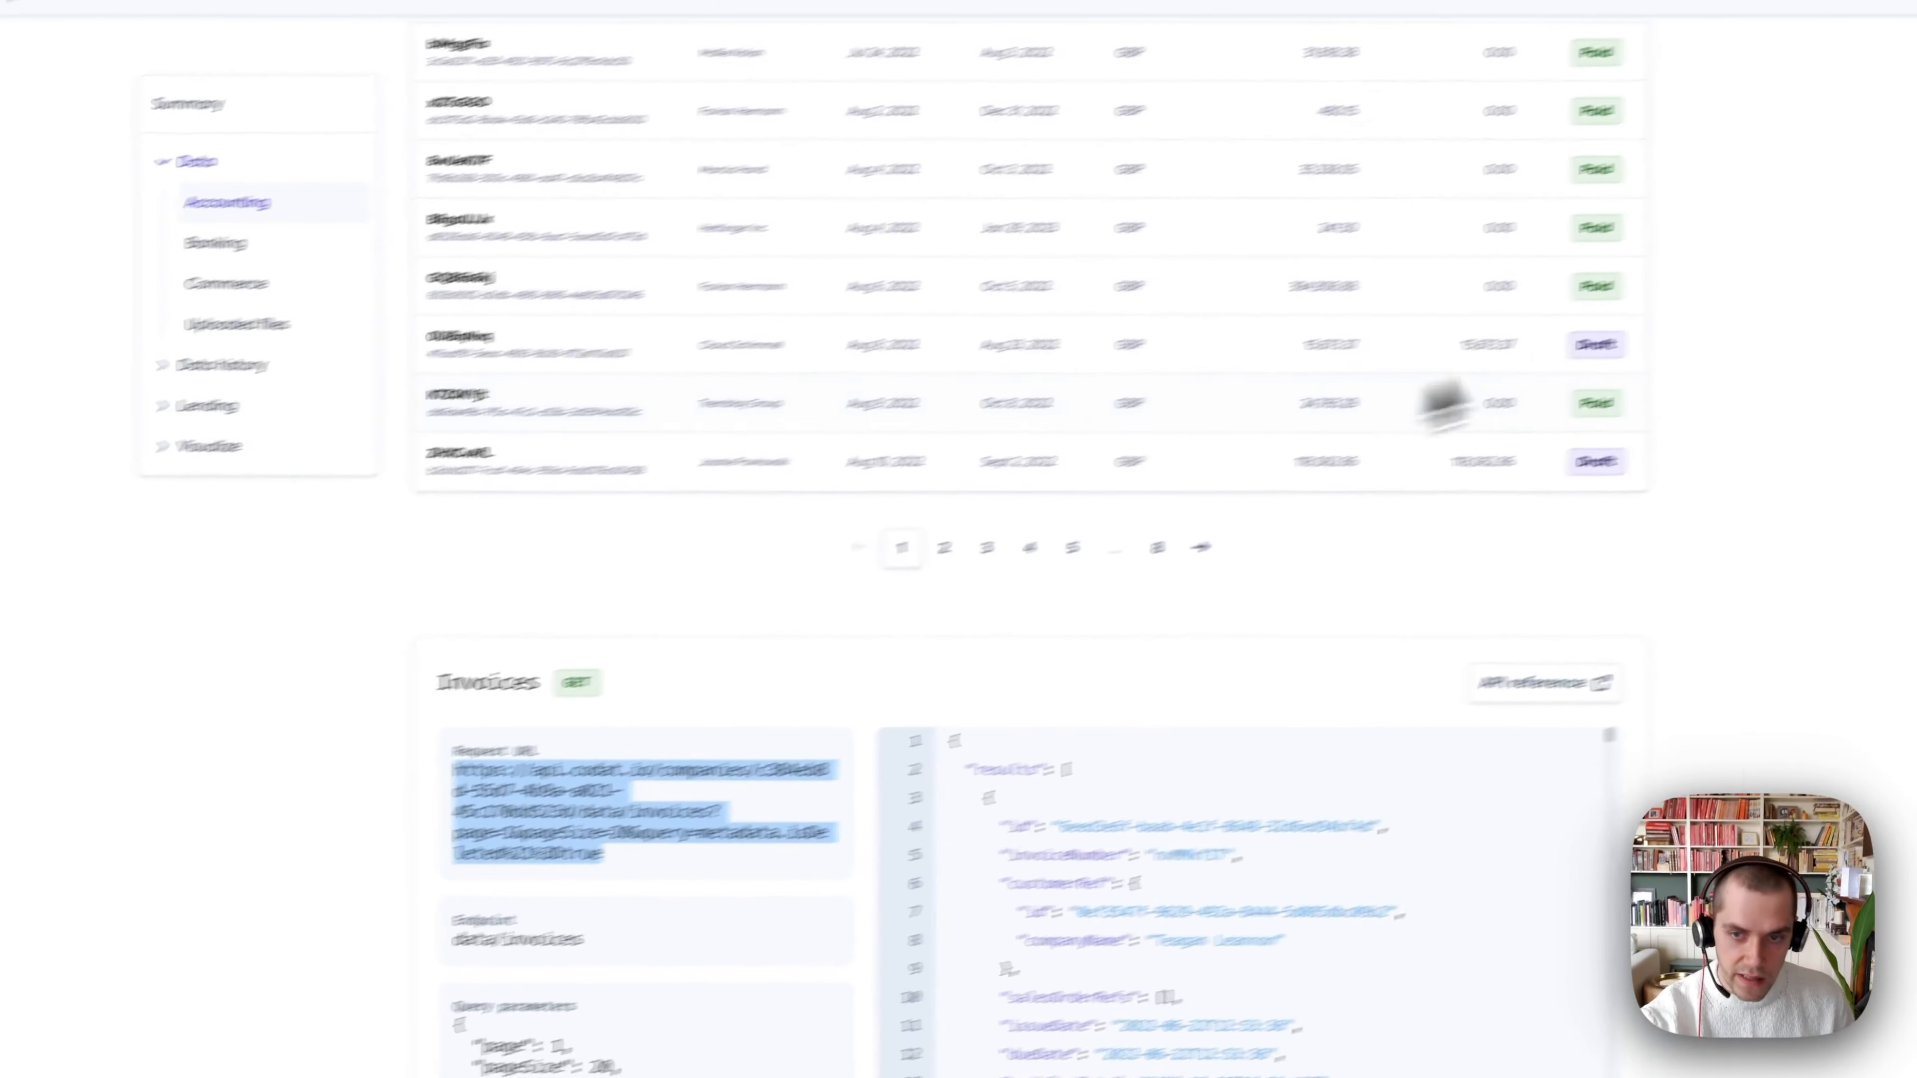
left_click_drag(814, 806, 1031, 1077)
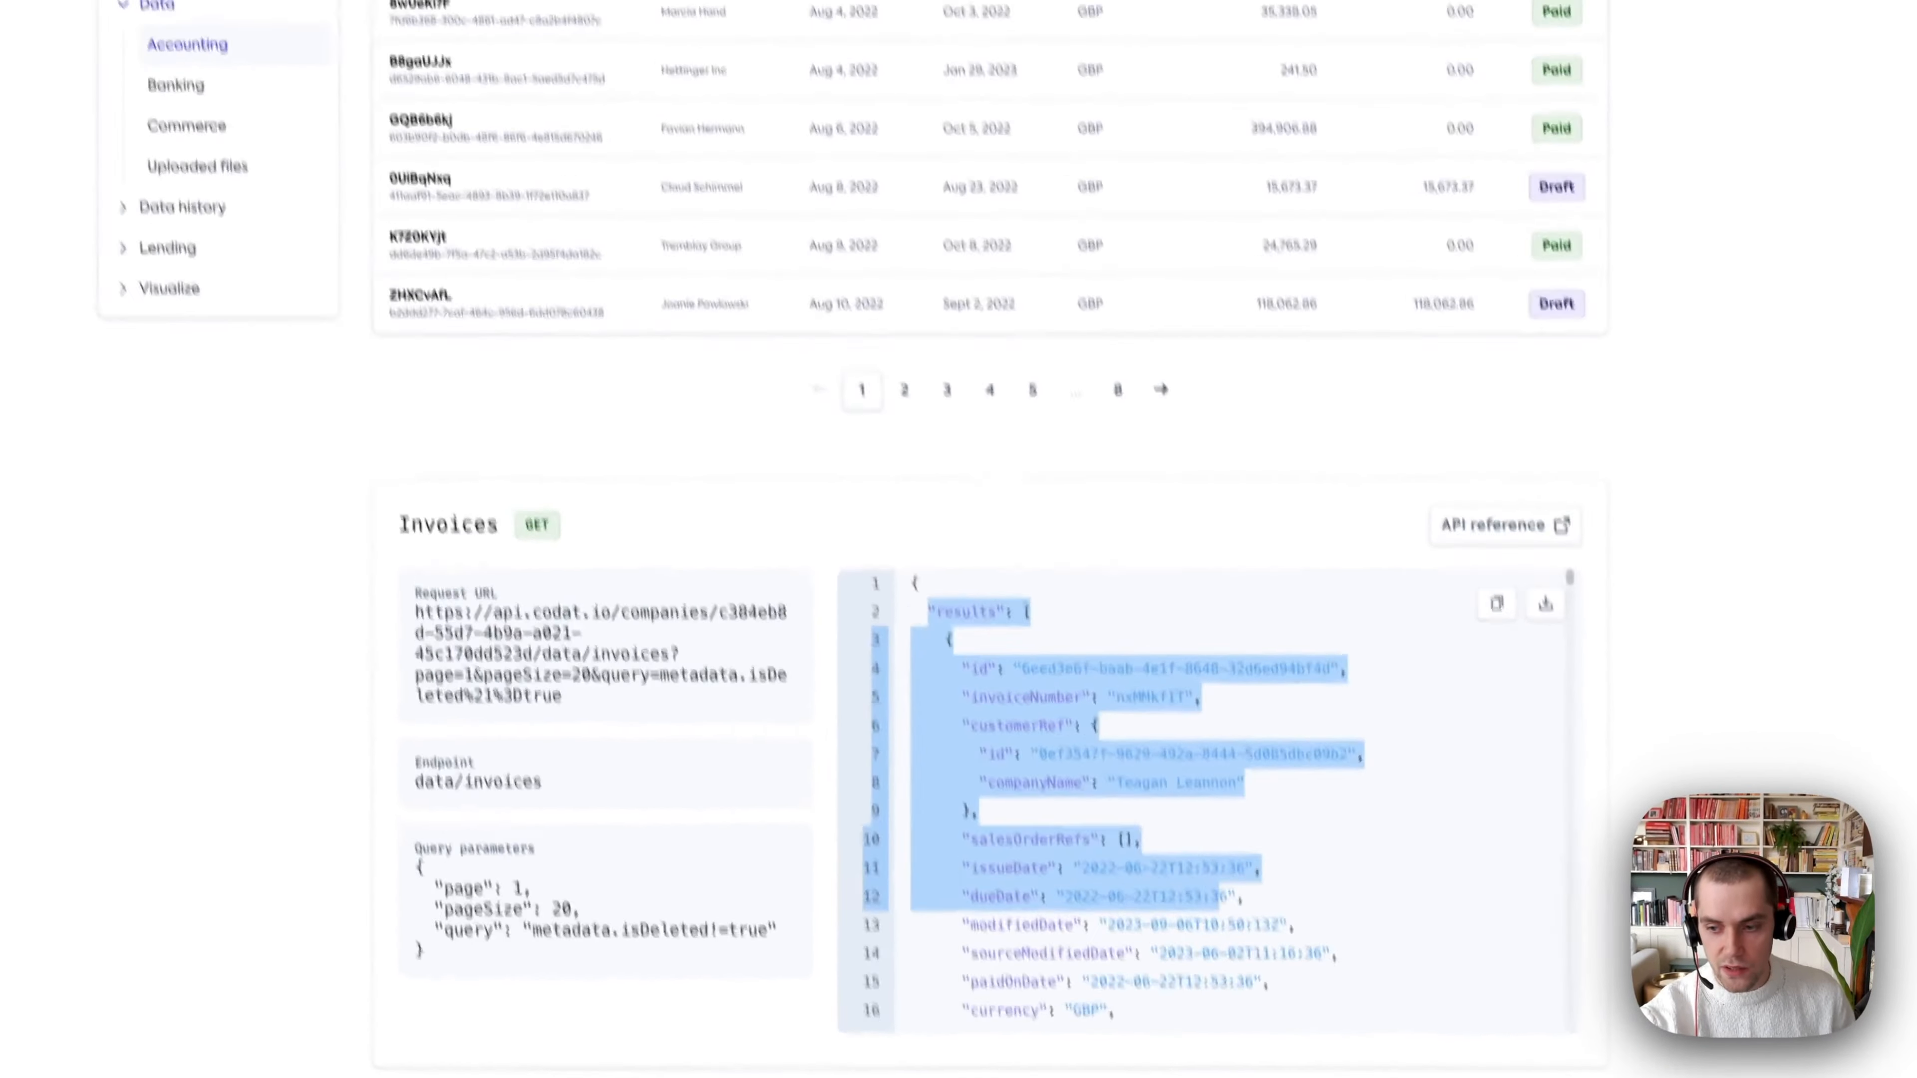
left_click(1454, 502)
scroll(1466, 505, "up", 10)
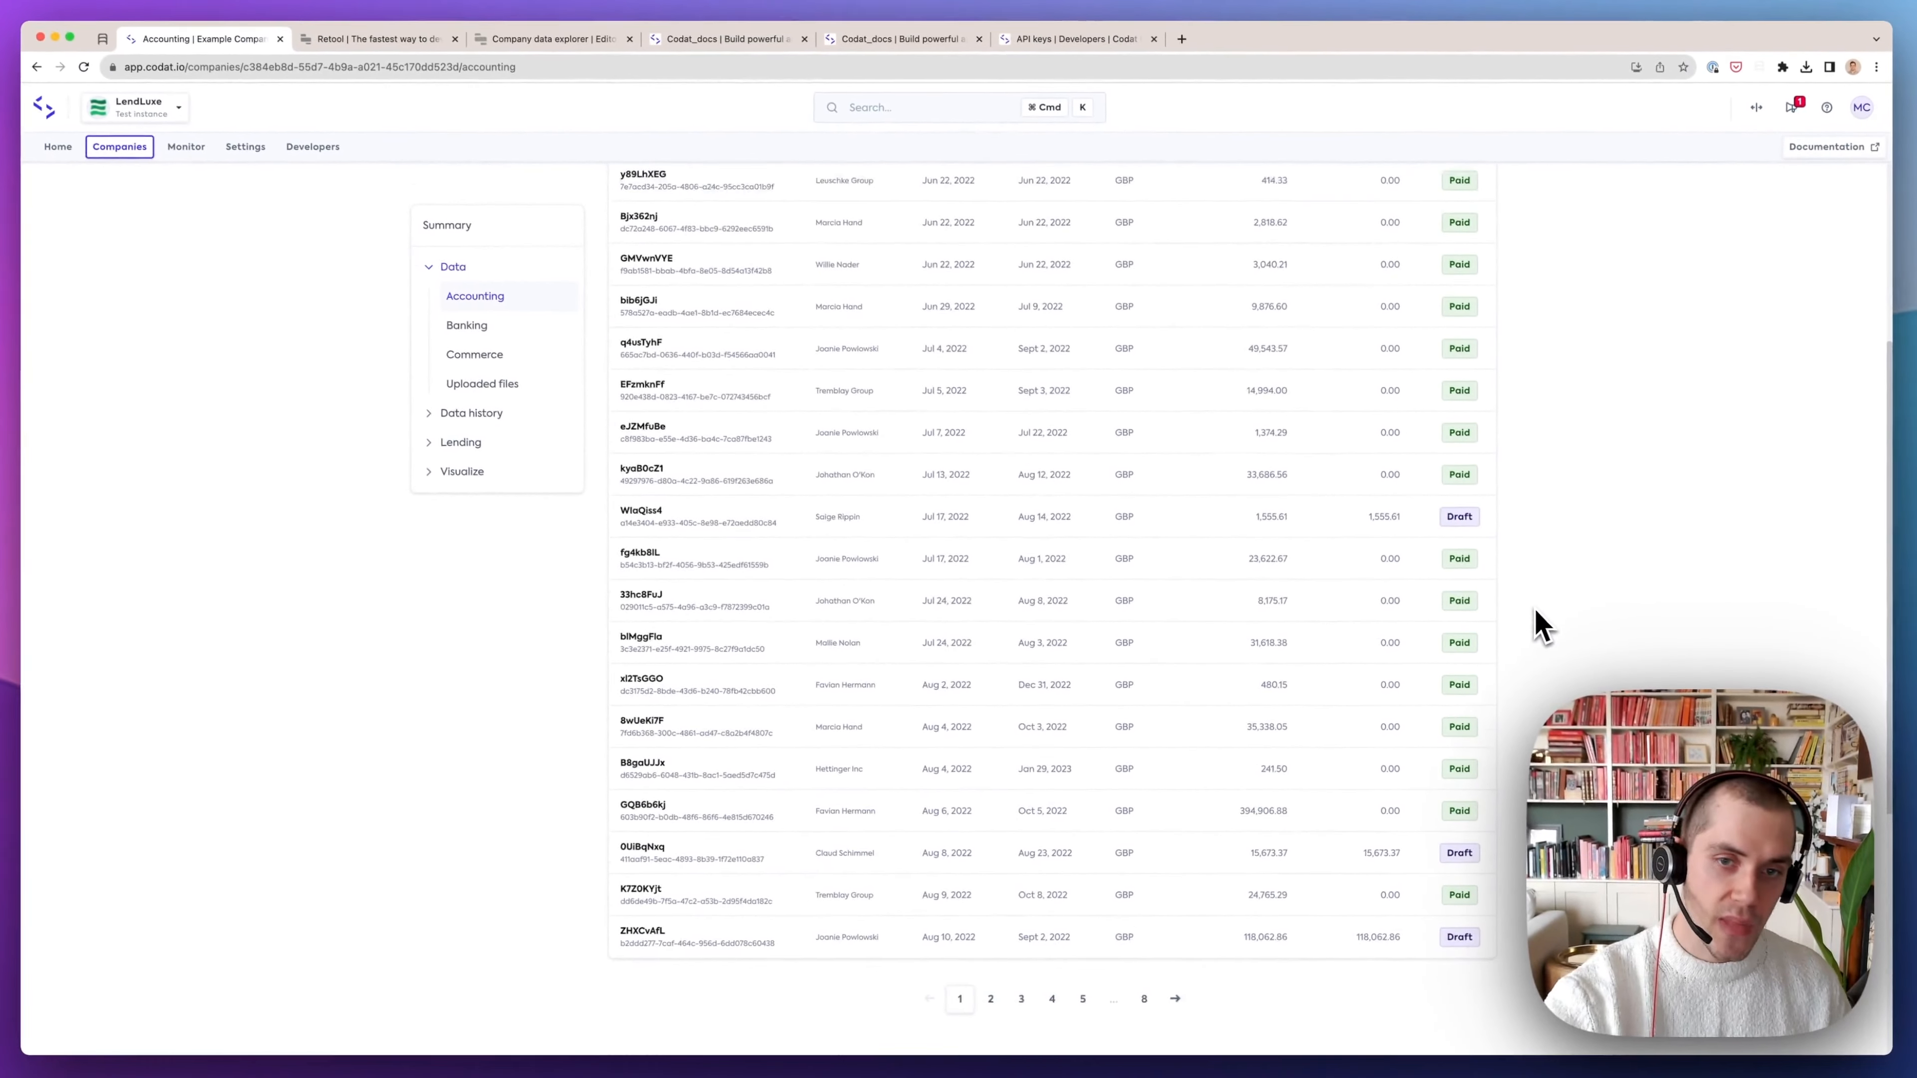
scroll(1539, 630, "up", 2)
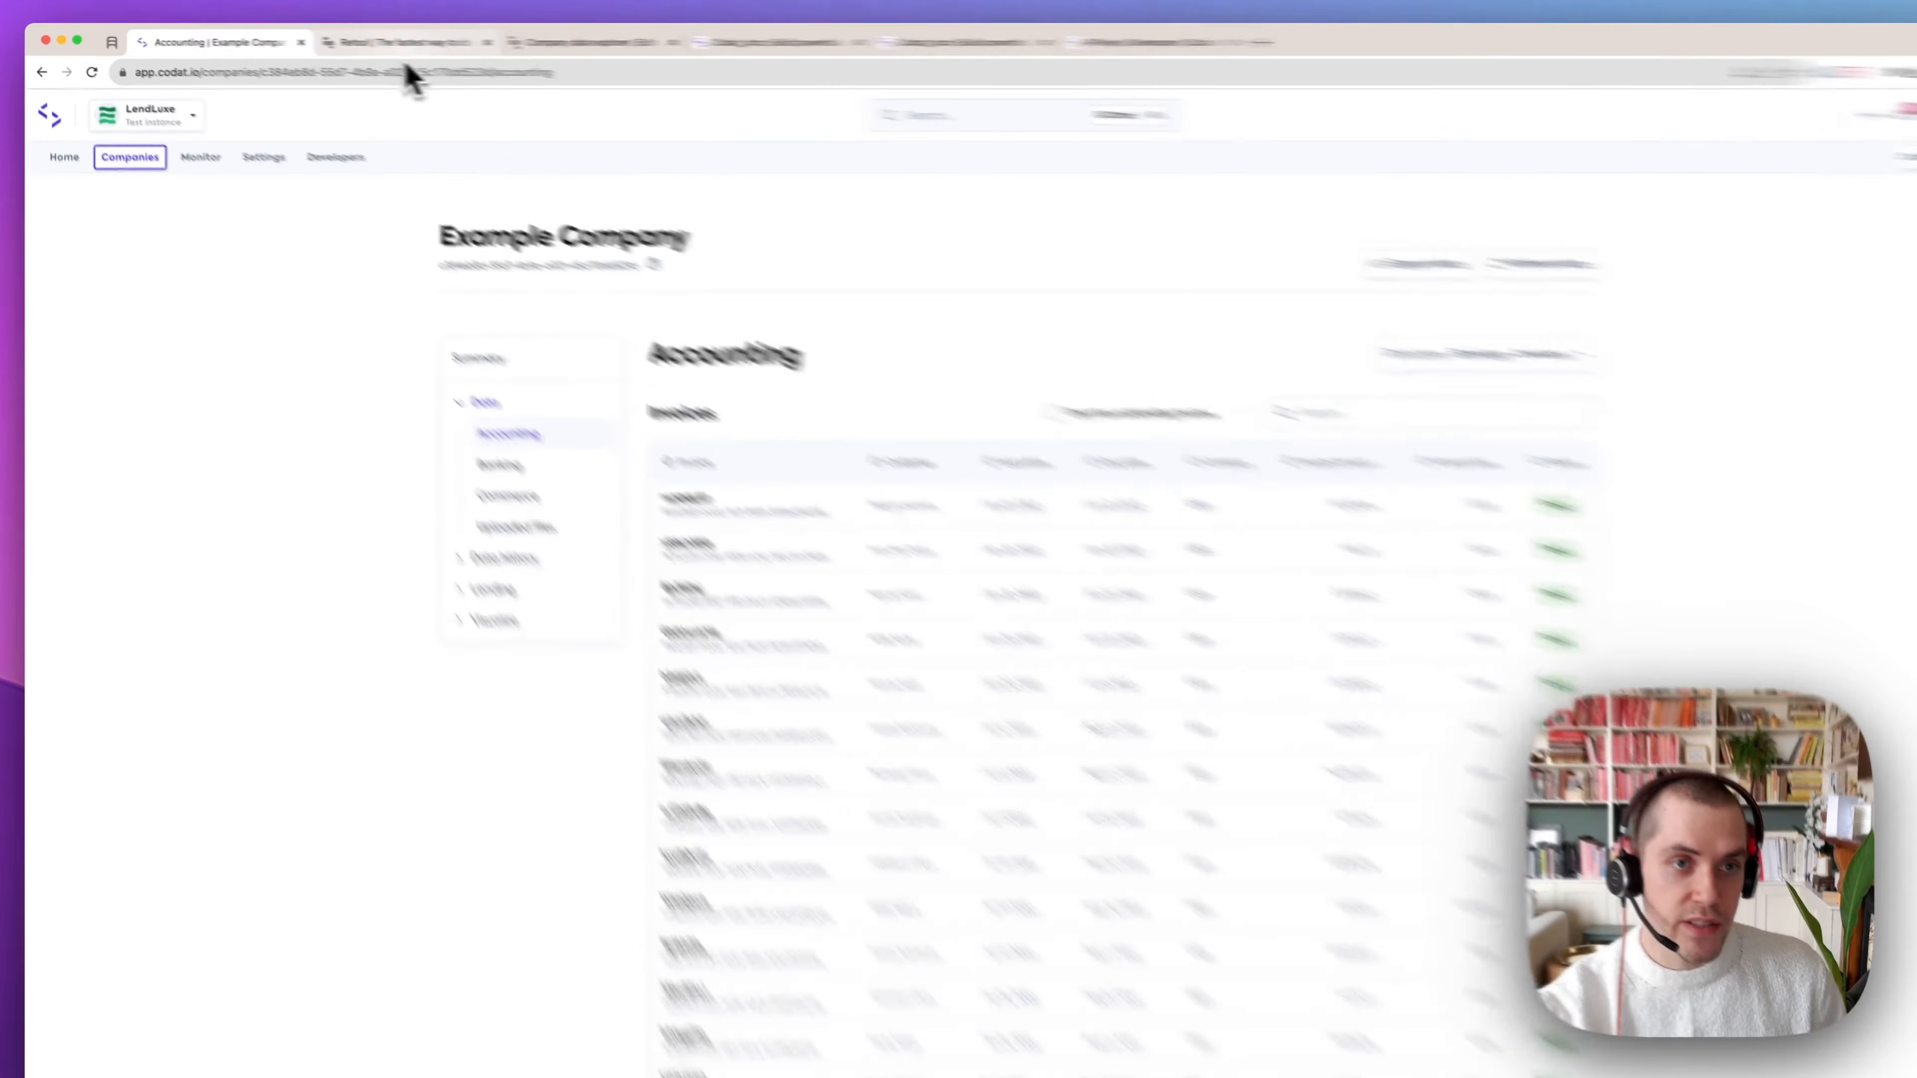
Switch to the Company data explorer in Retool and inspect its authorization input and the companies table by selecting different companies
left_click(384, 41)
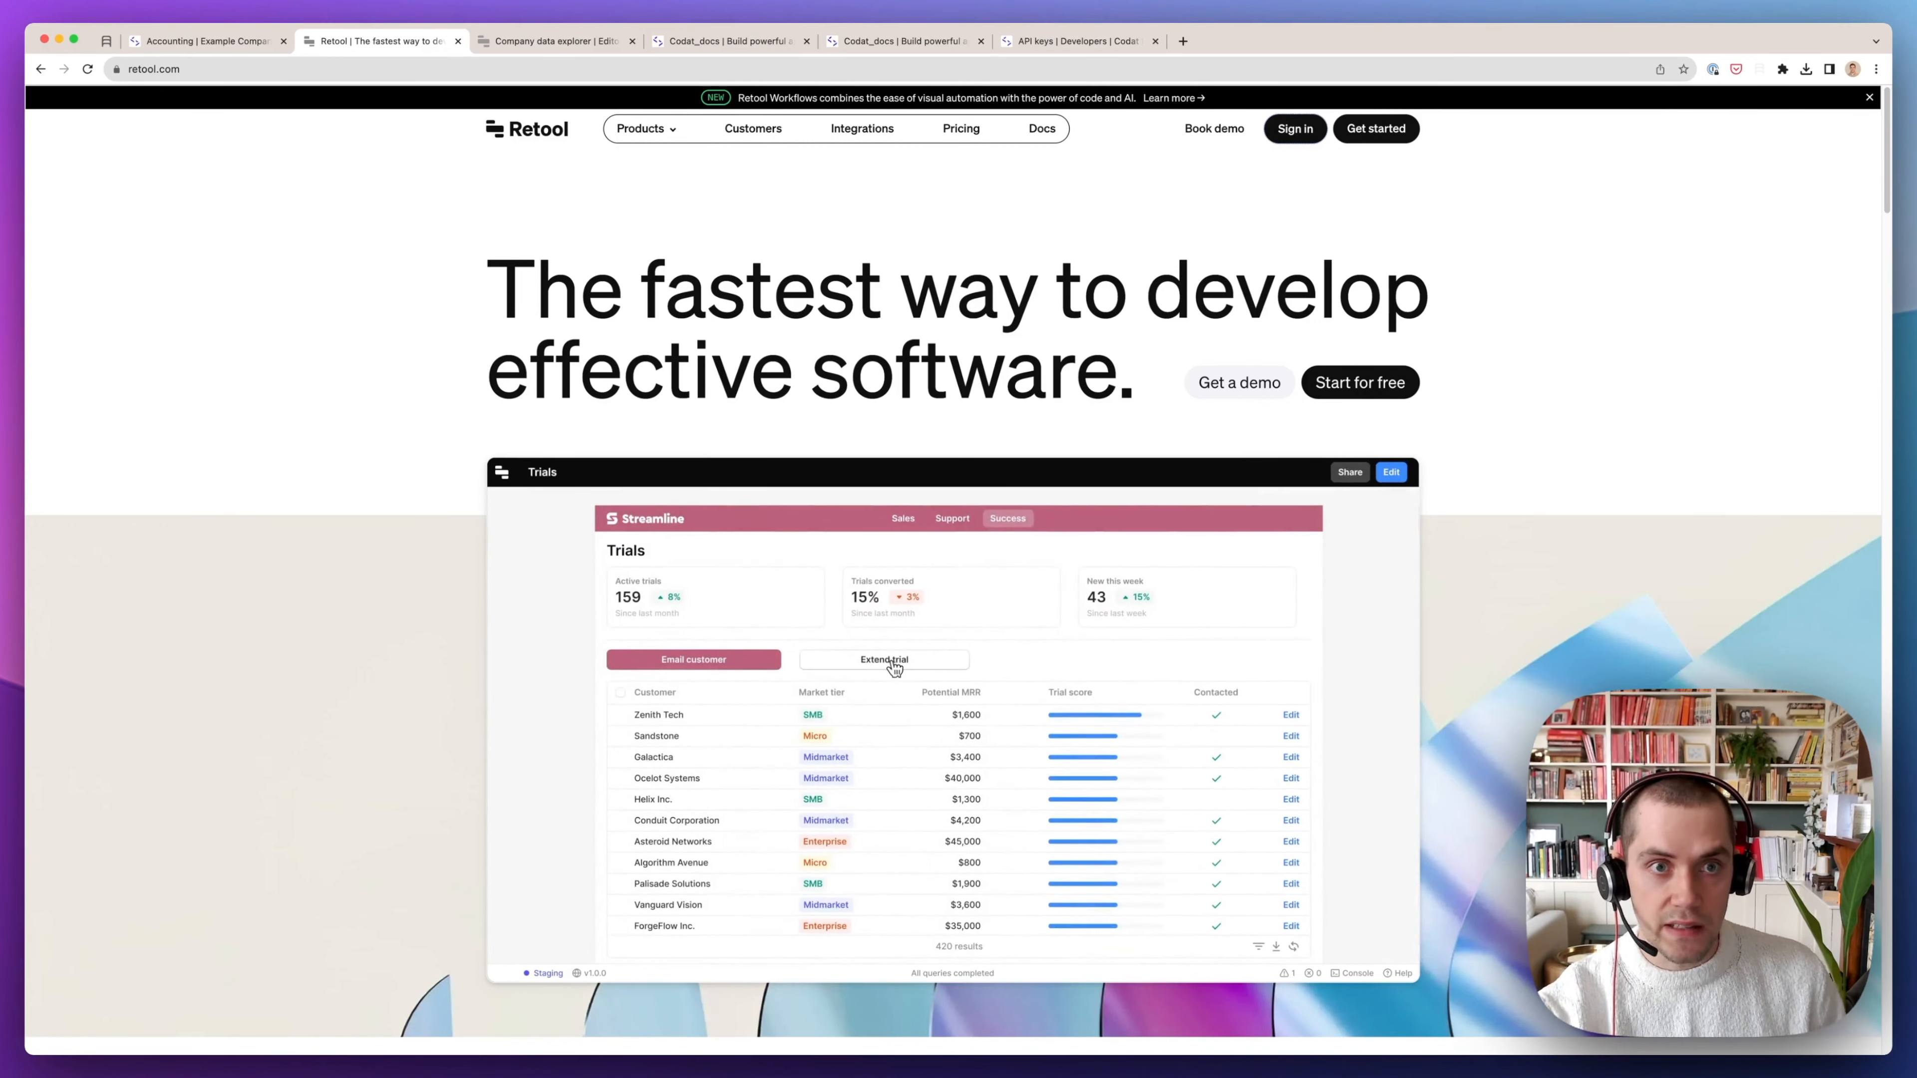
left_click(530, 46)
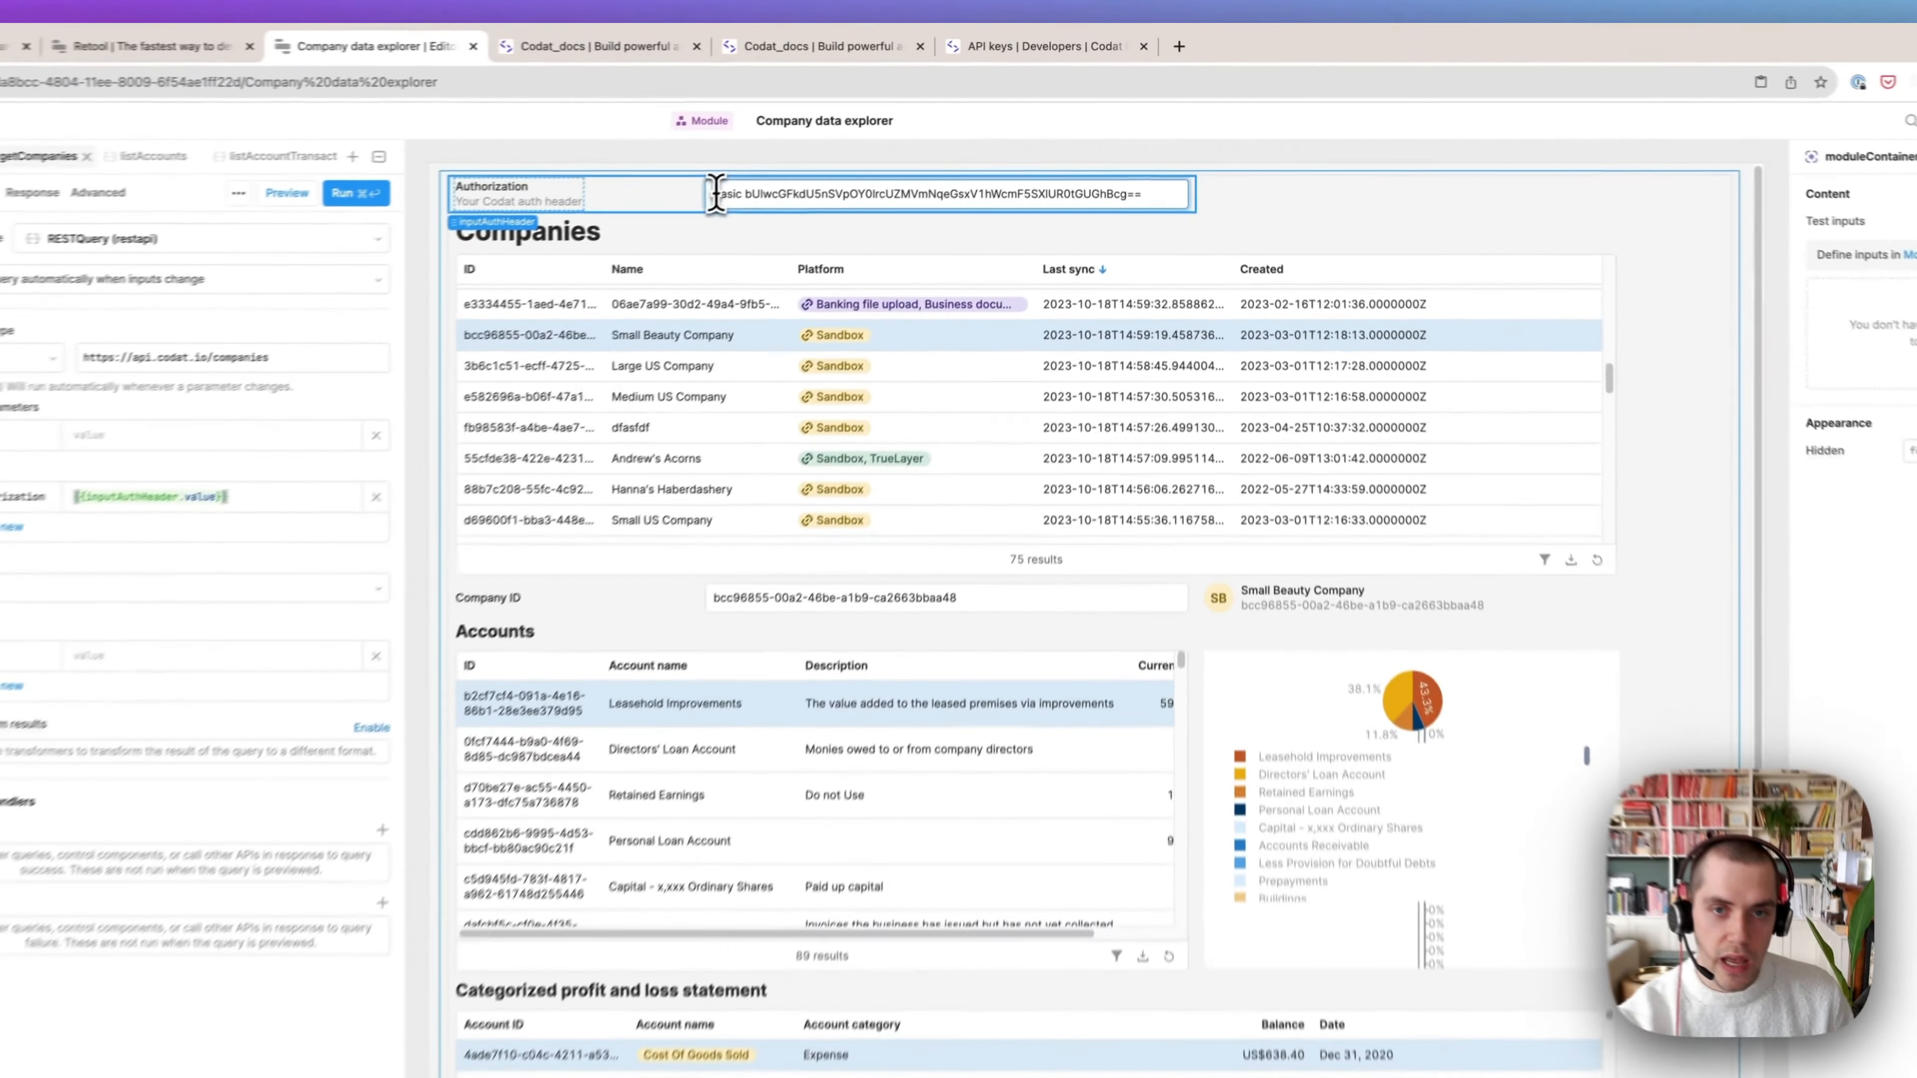
left_click(715, 195)
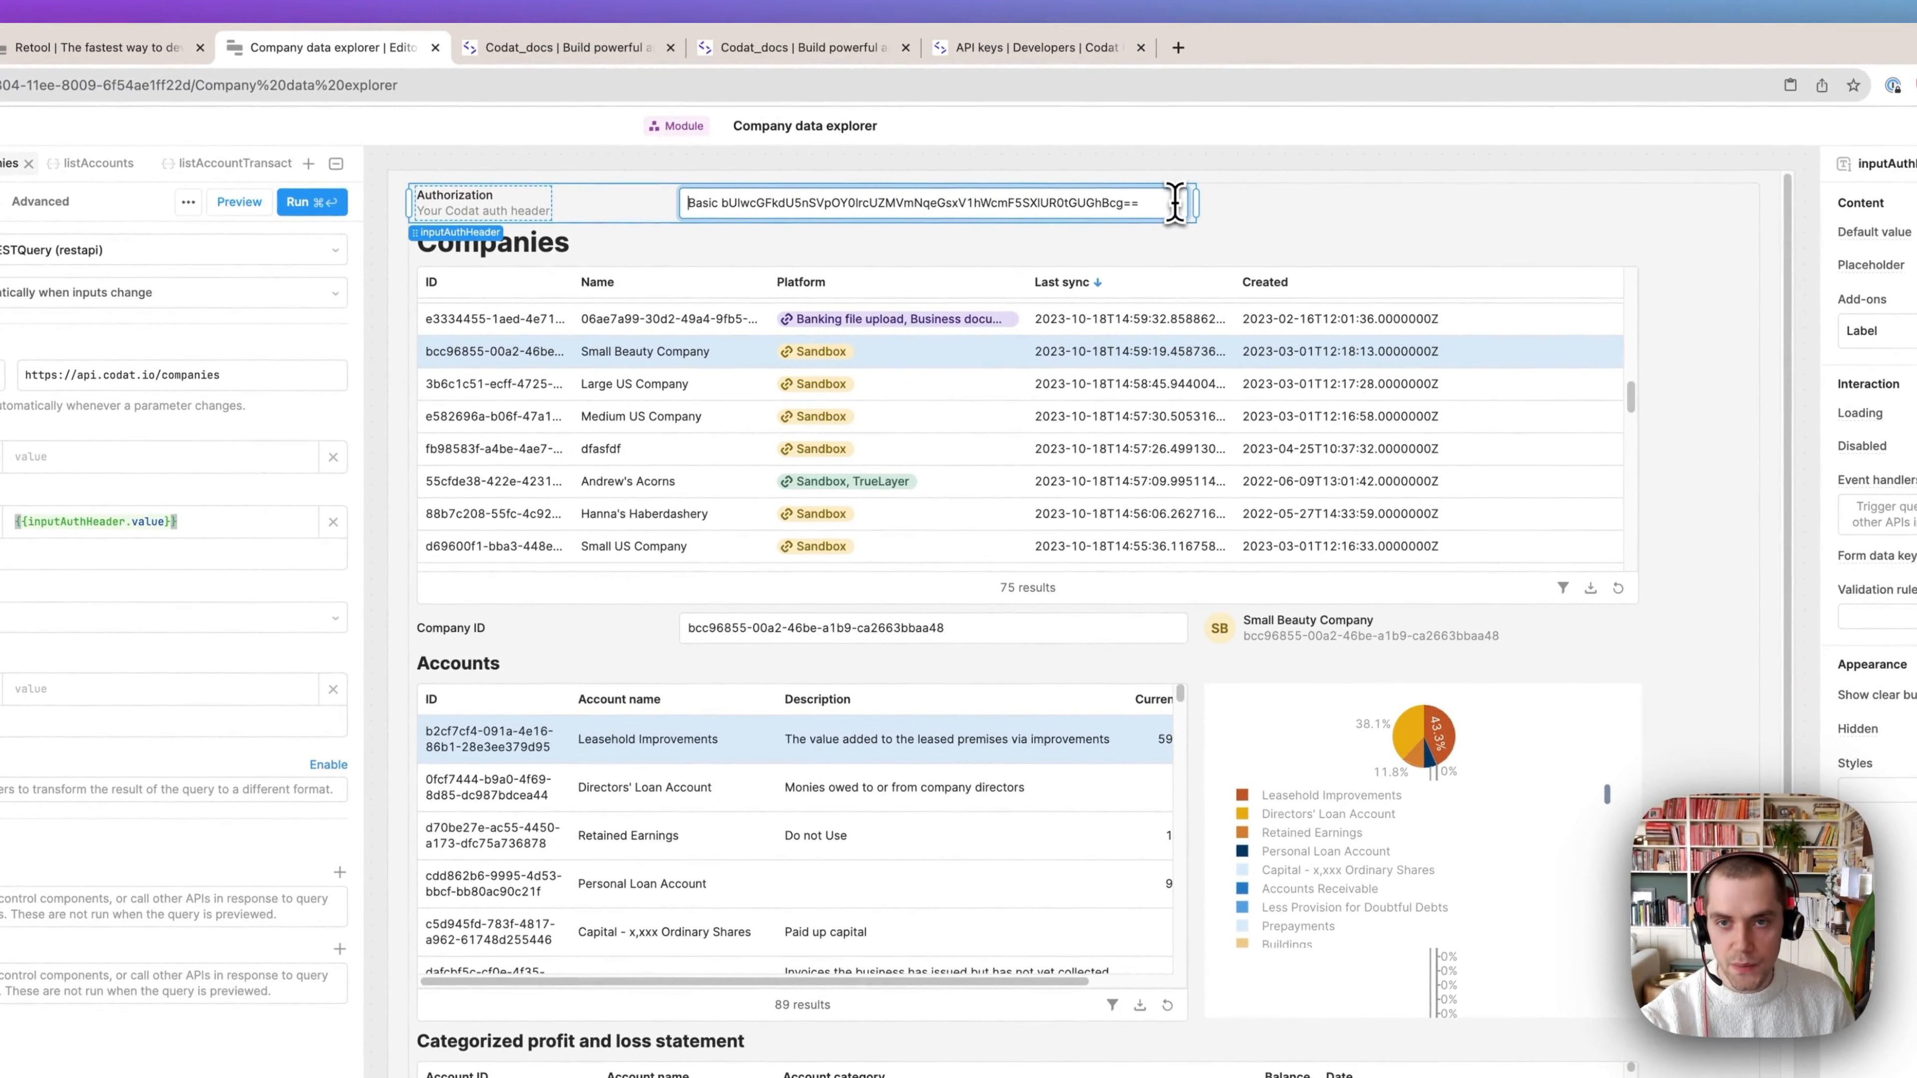
left_click(1382, 214)
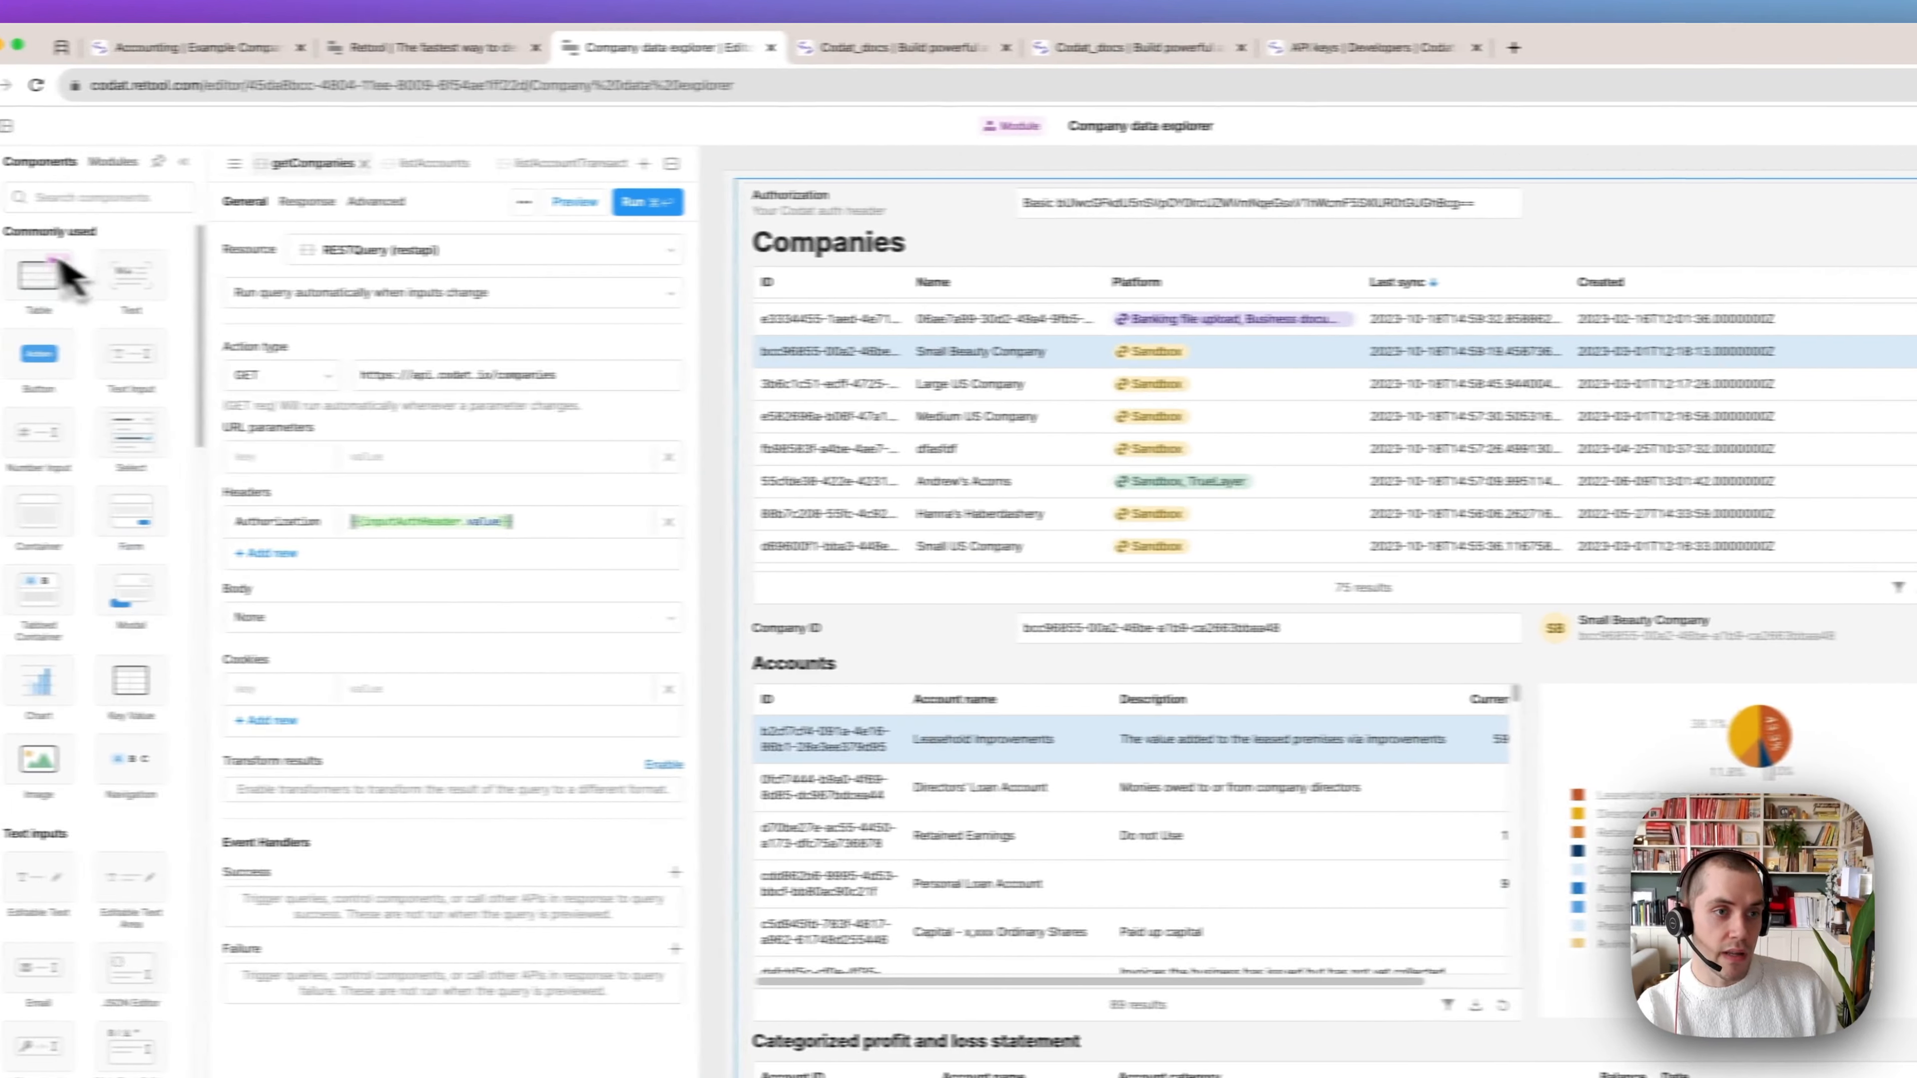
left_click(43, 249)
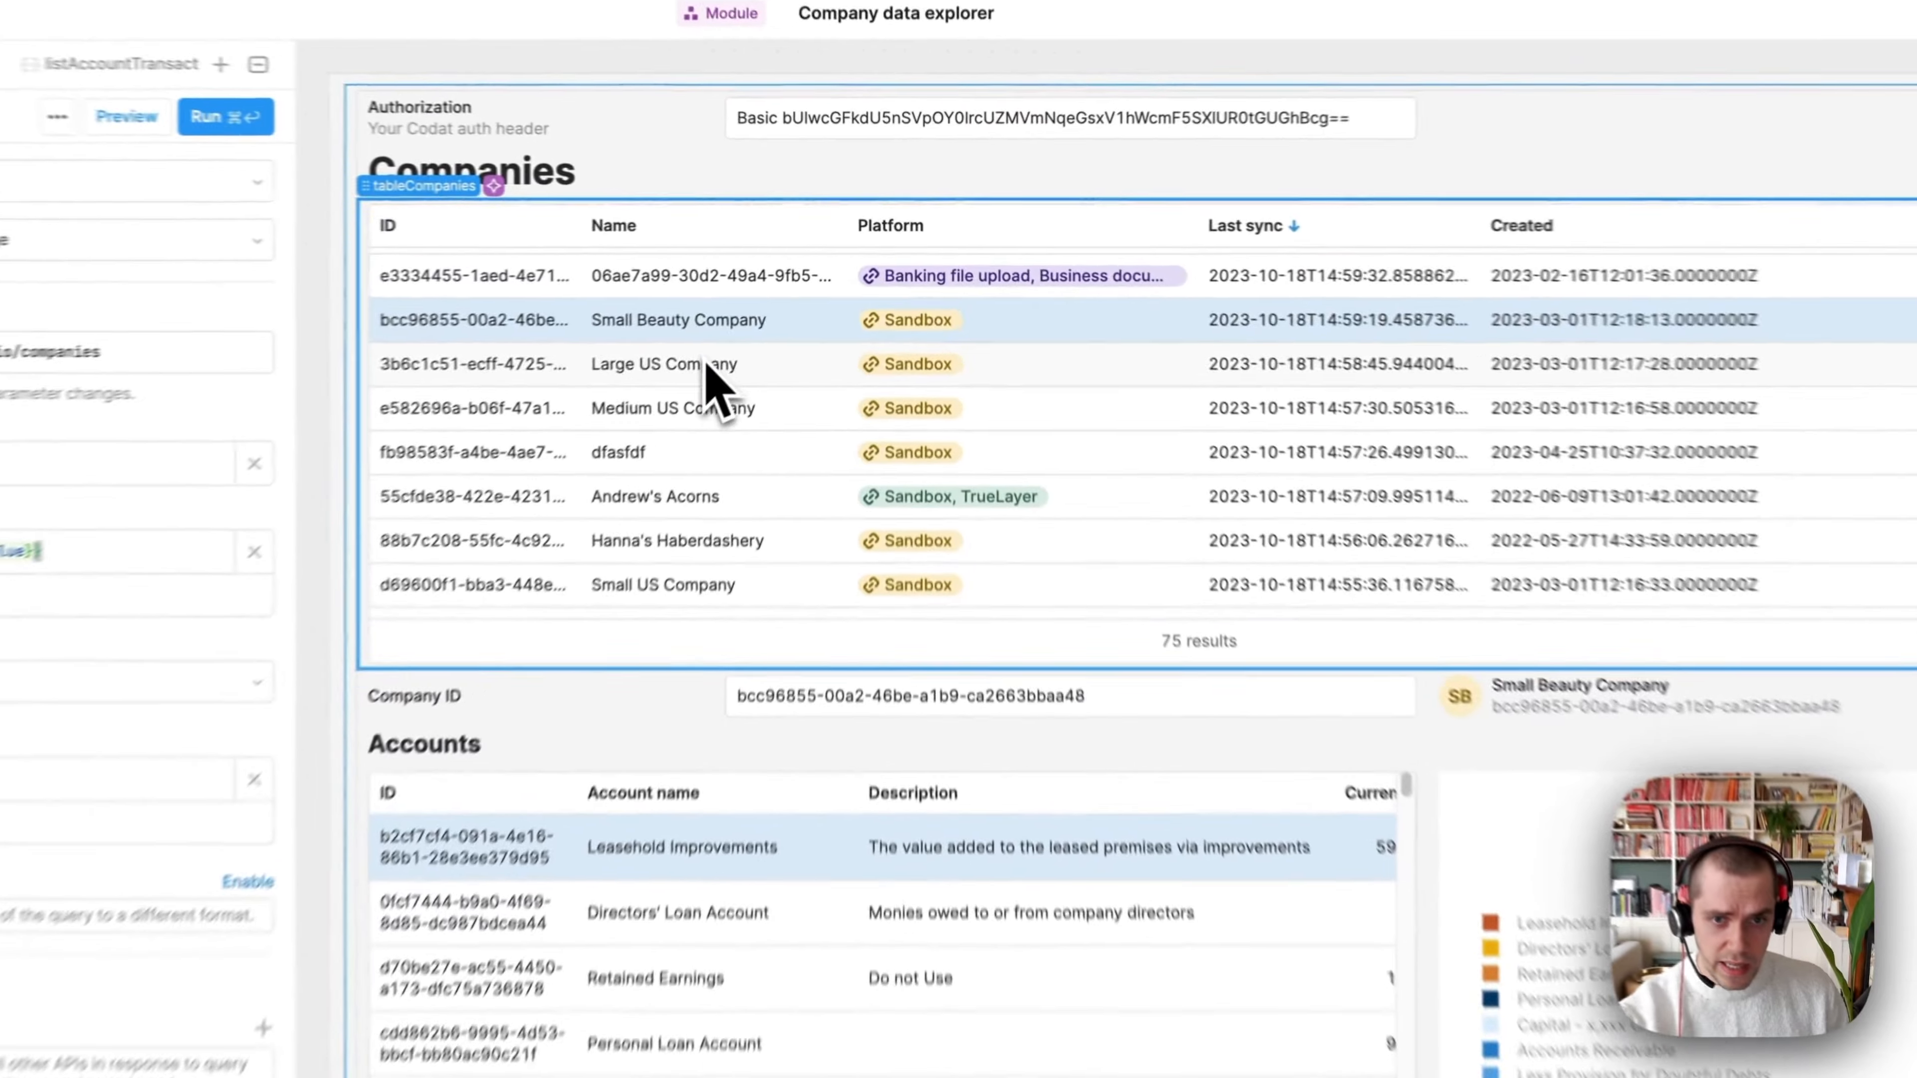
left_click(792, 290)
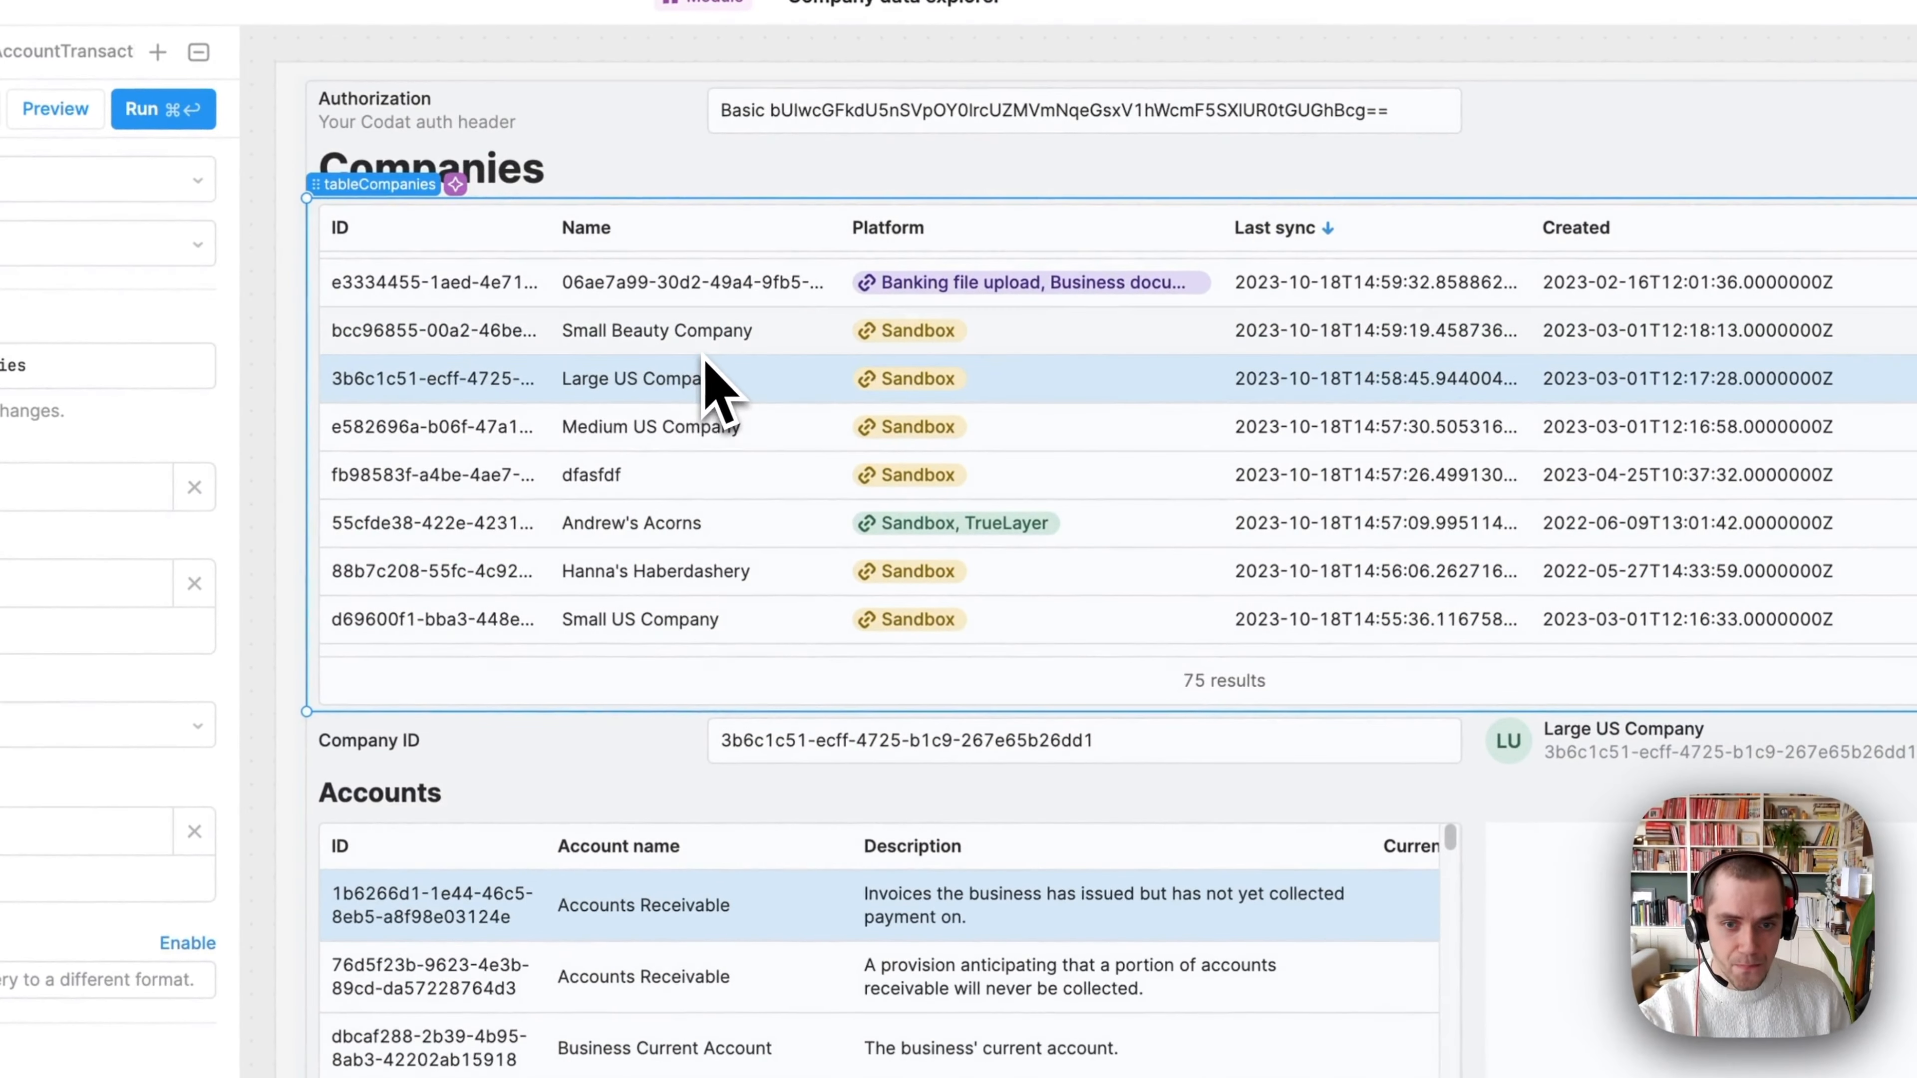
left_click(706, 346)
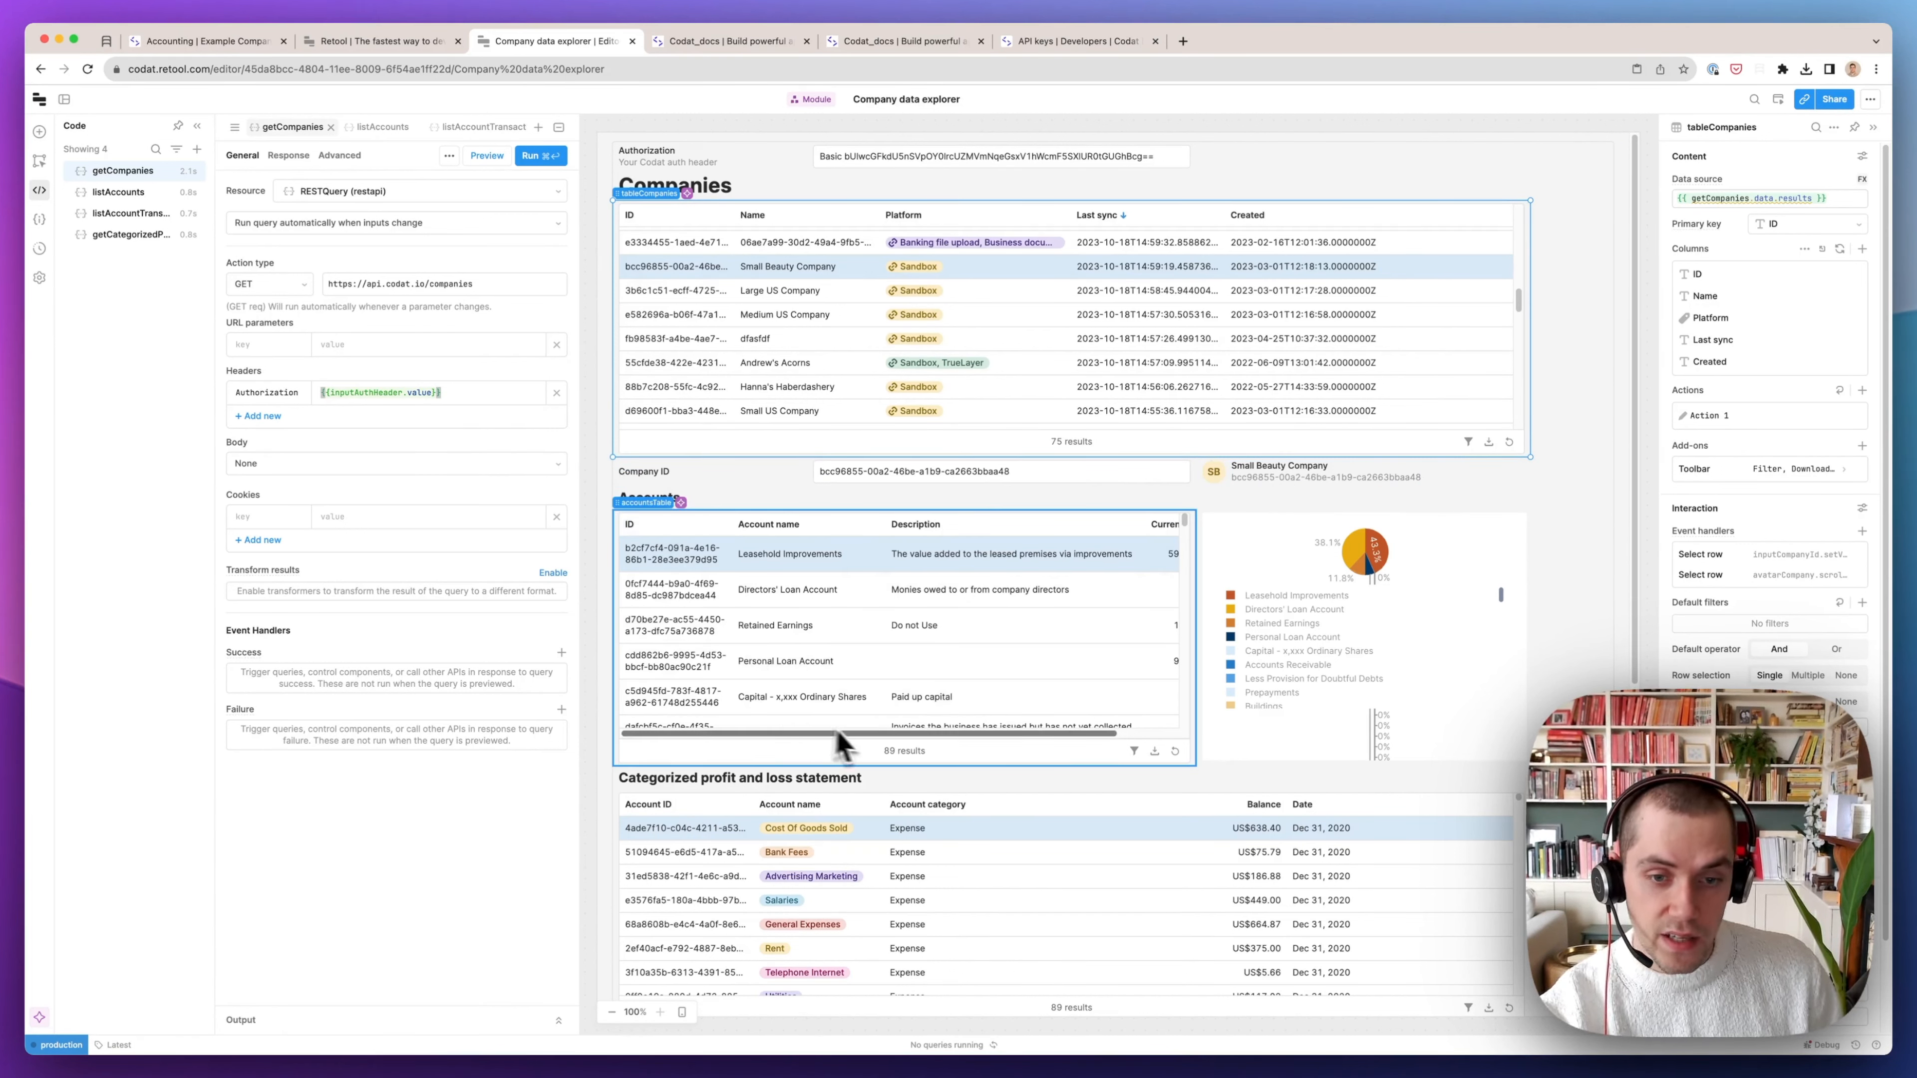
Review the selected company's accounts pie chart, categorized profit and loss table, and monthly balance bar chart
mouse_move(1390, 572)
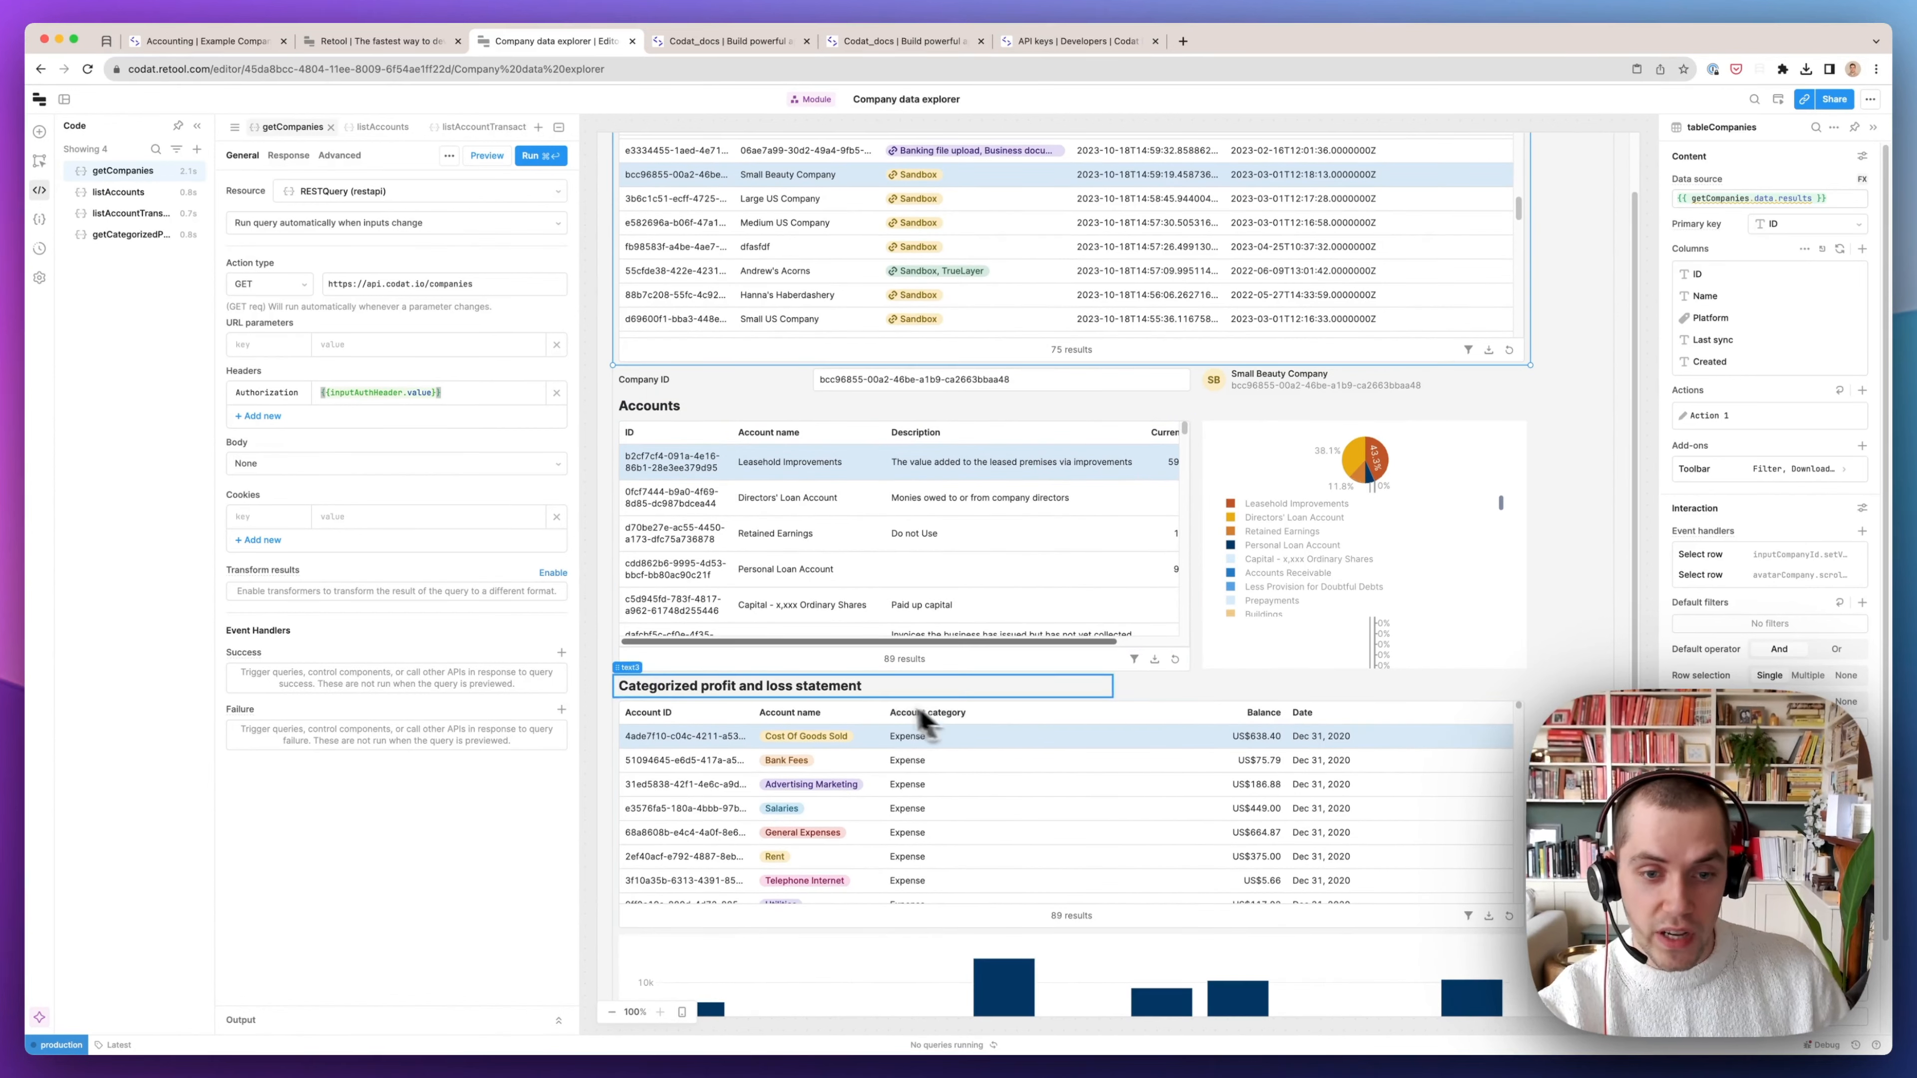
scroll(783, 695, "down", 2)
scroll(804, 684, "down", 3)
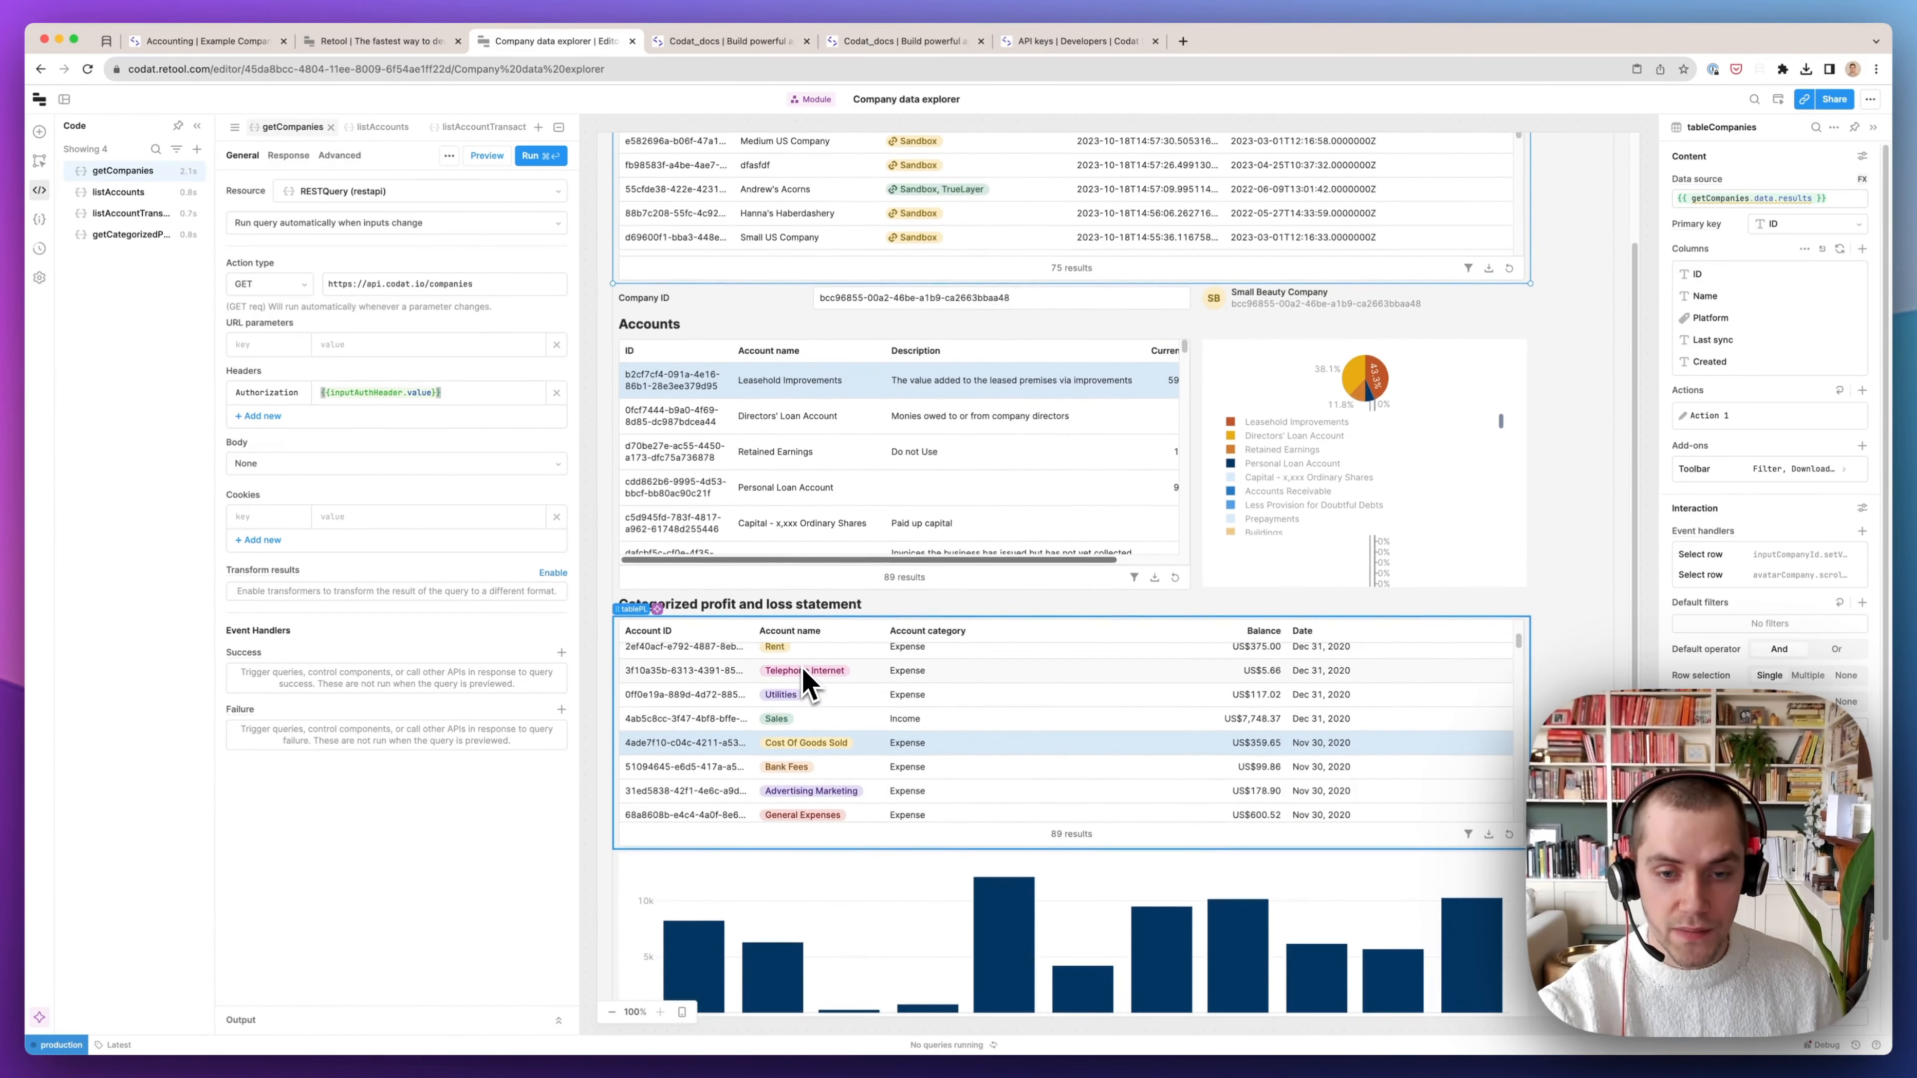
scroll(1426, 830, "down", 3)
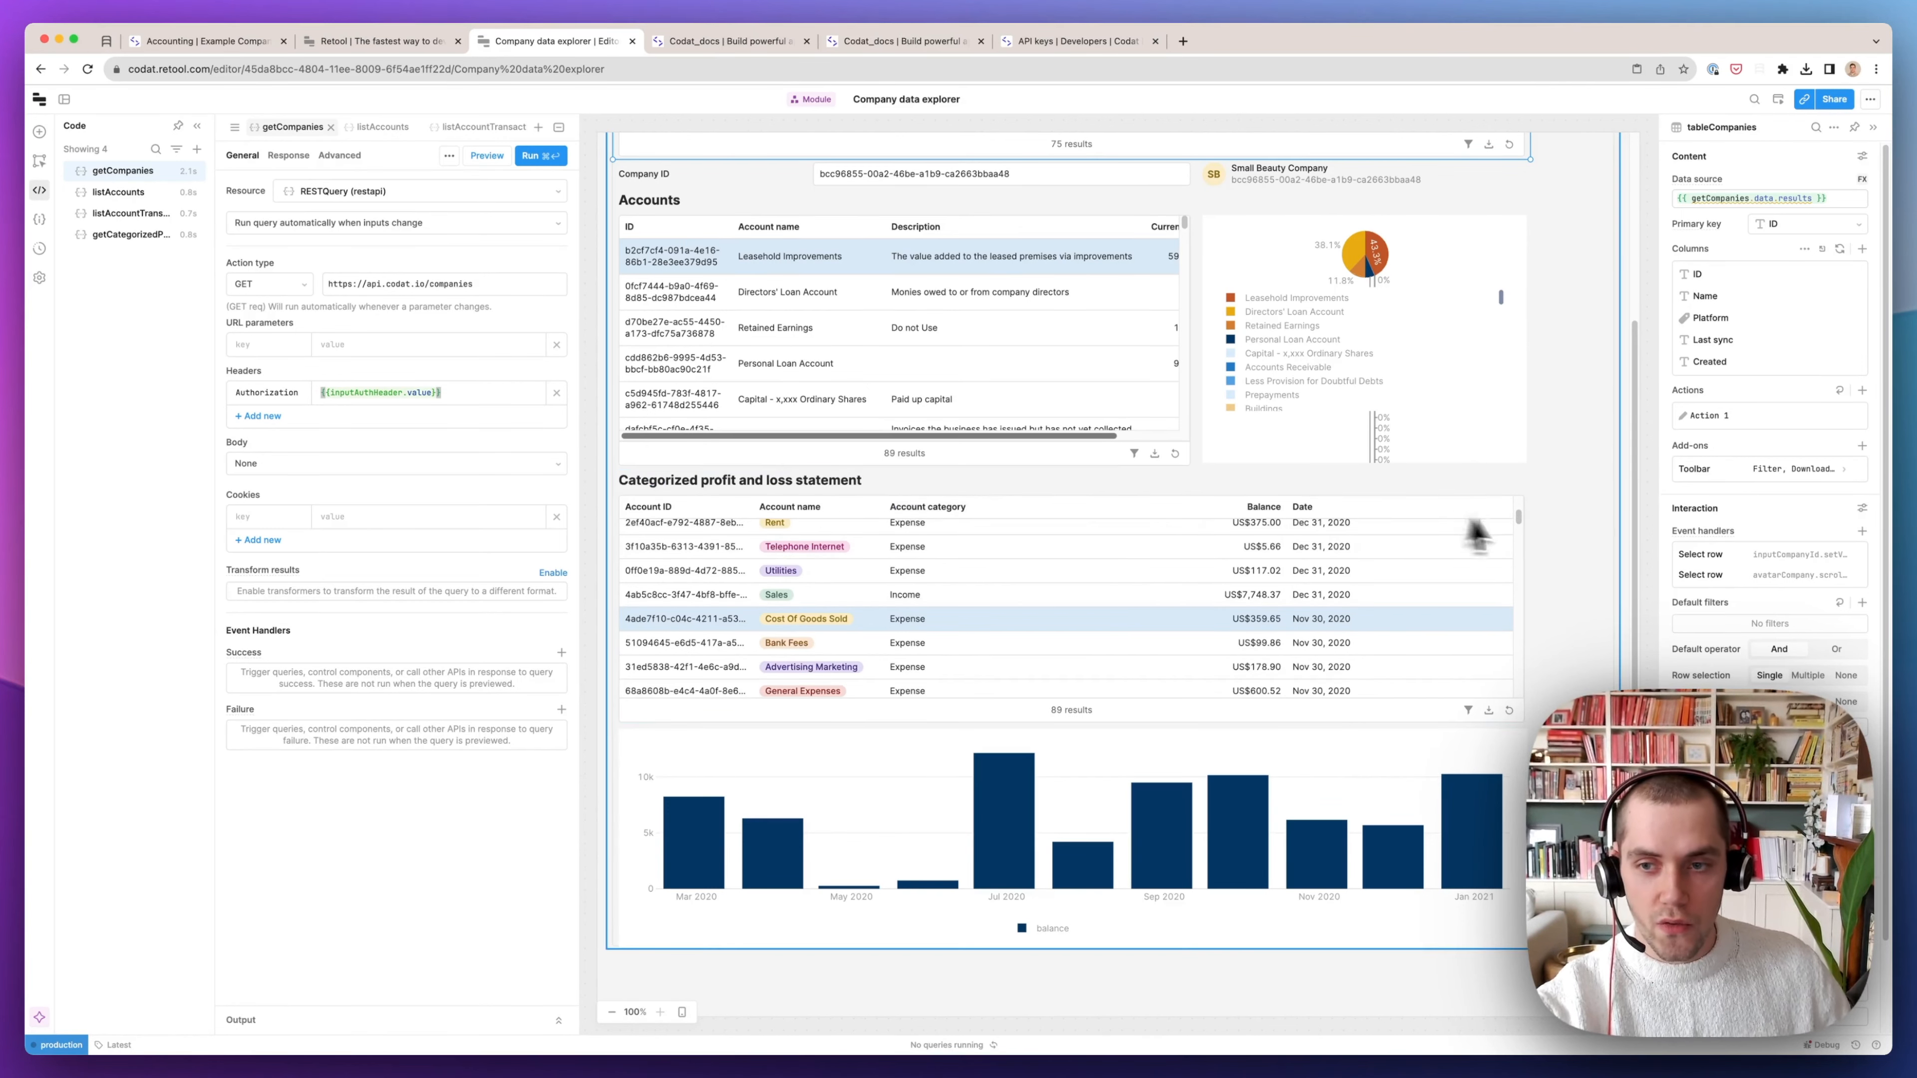
scroll(1510, 532, "up", 5)
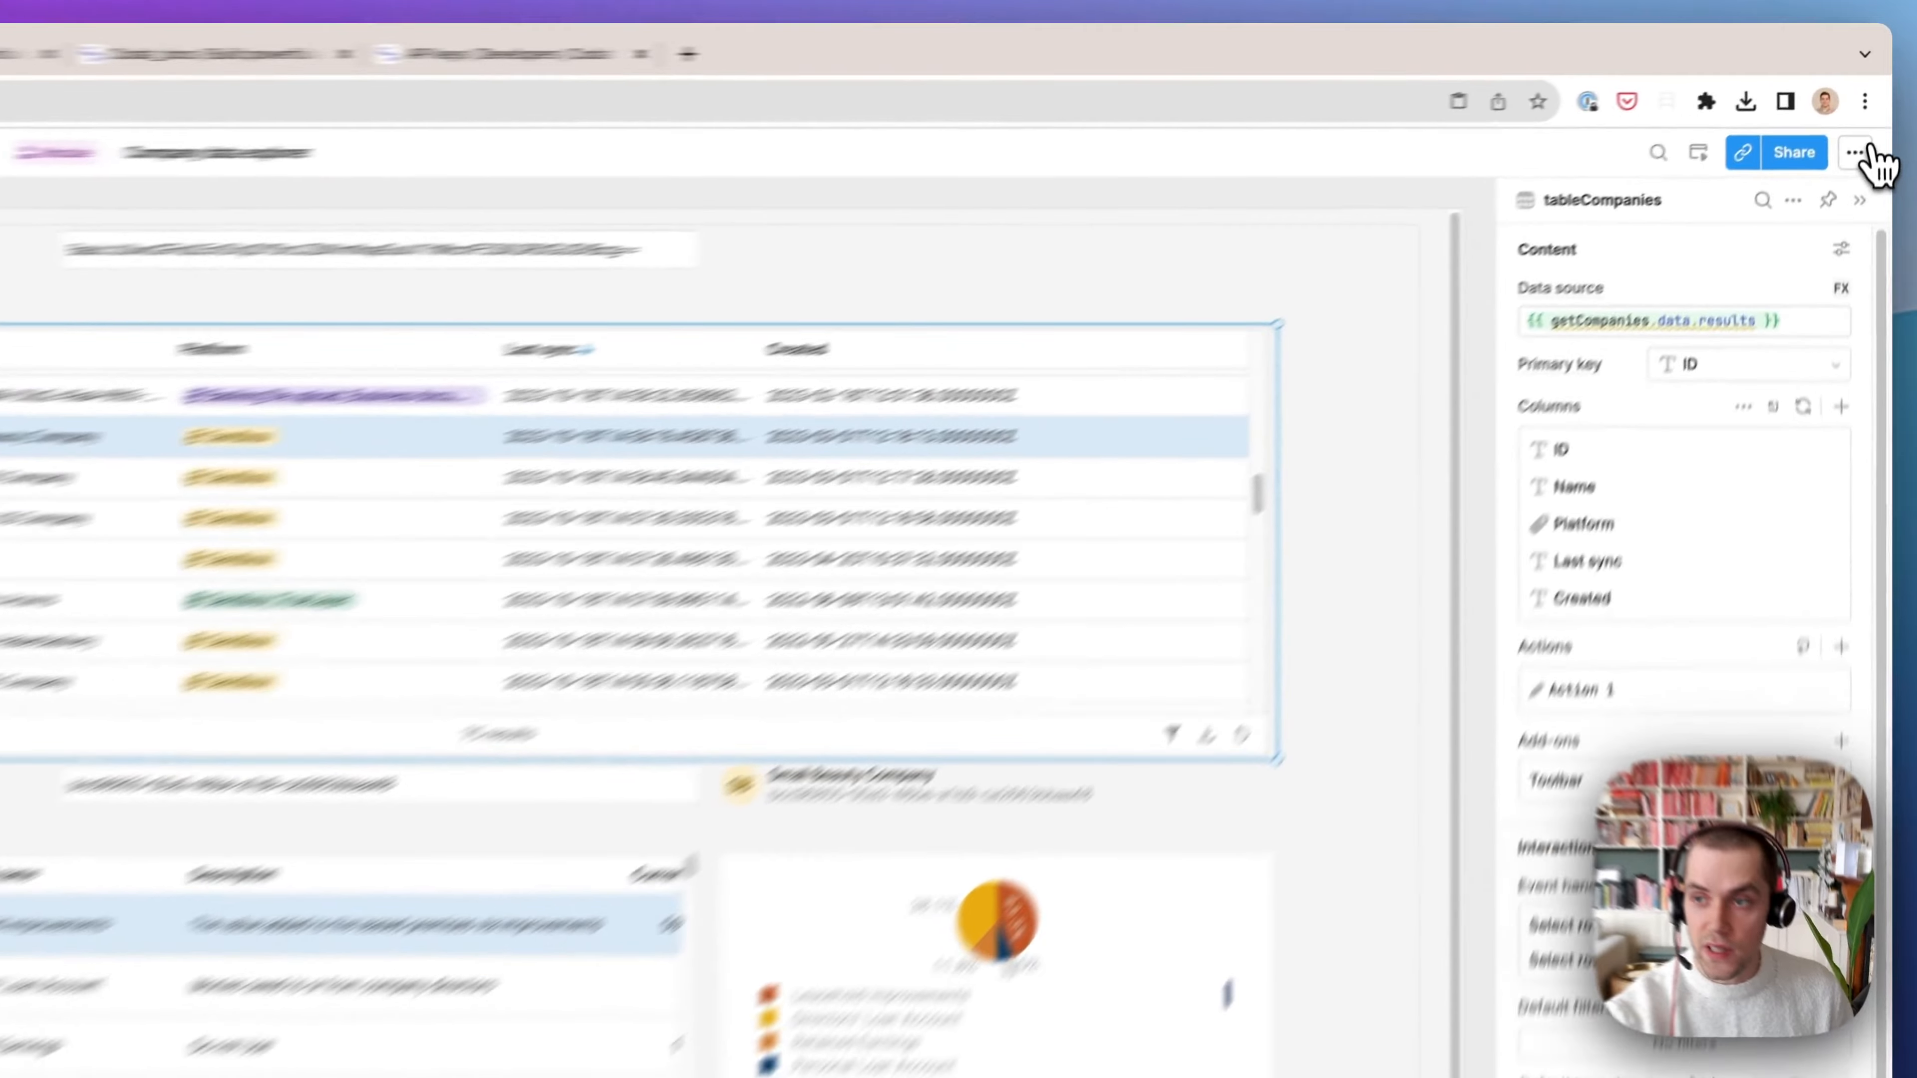
Export the Company data explorer module to JSON
left_click(1872, 99)
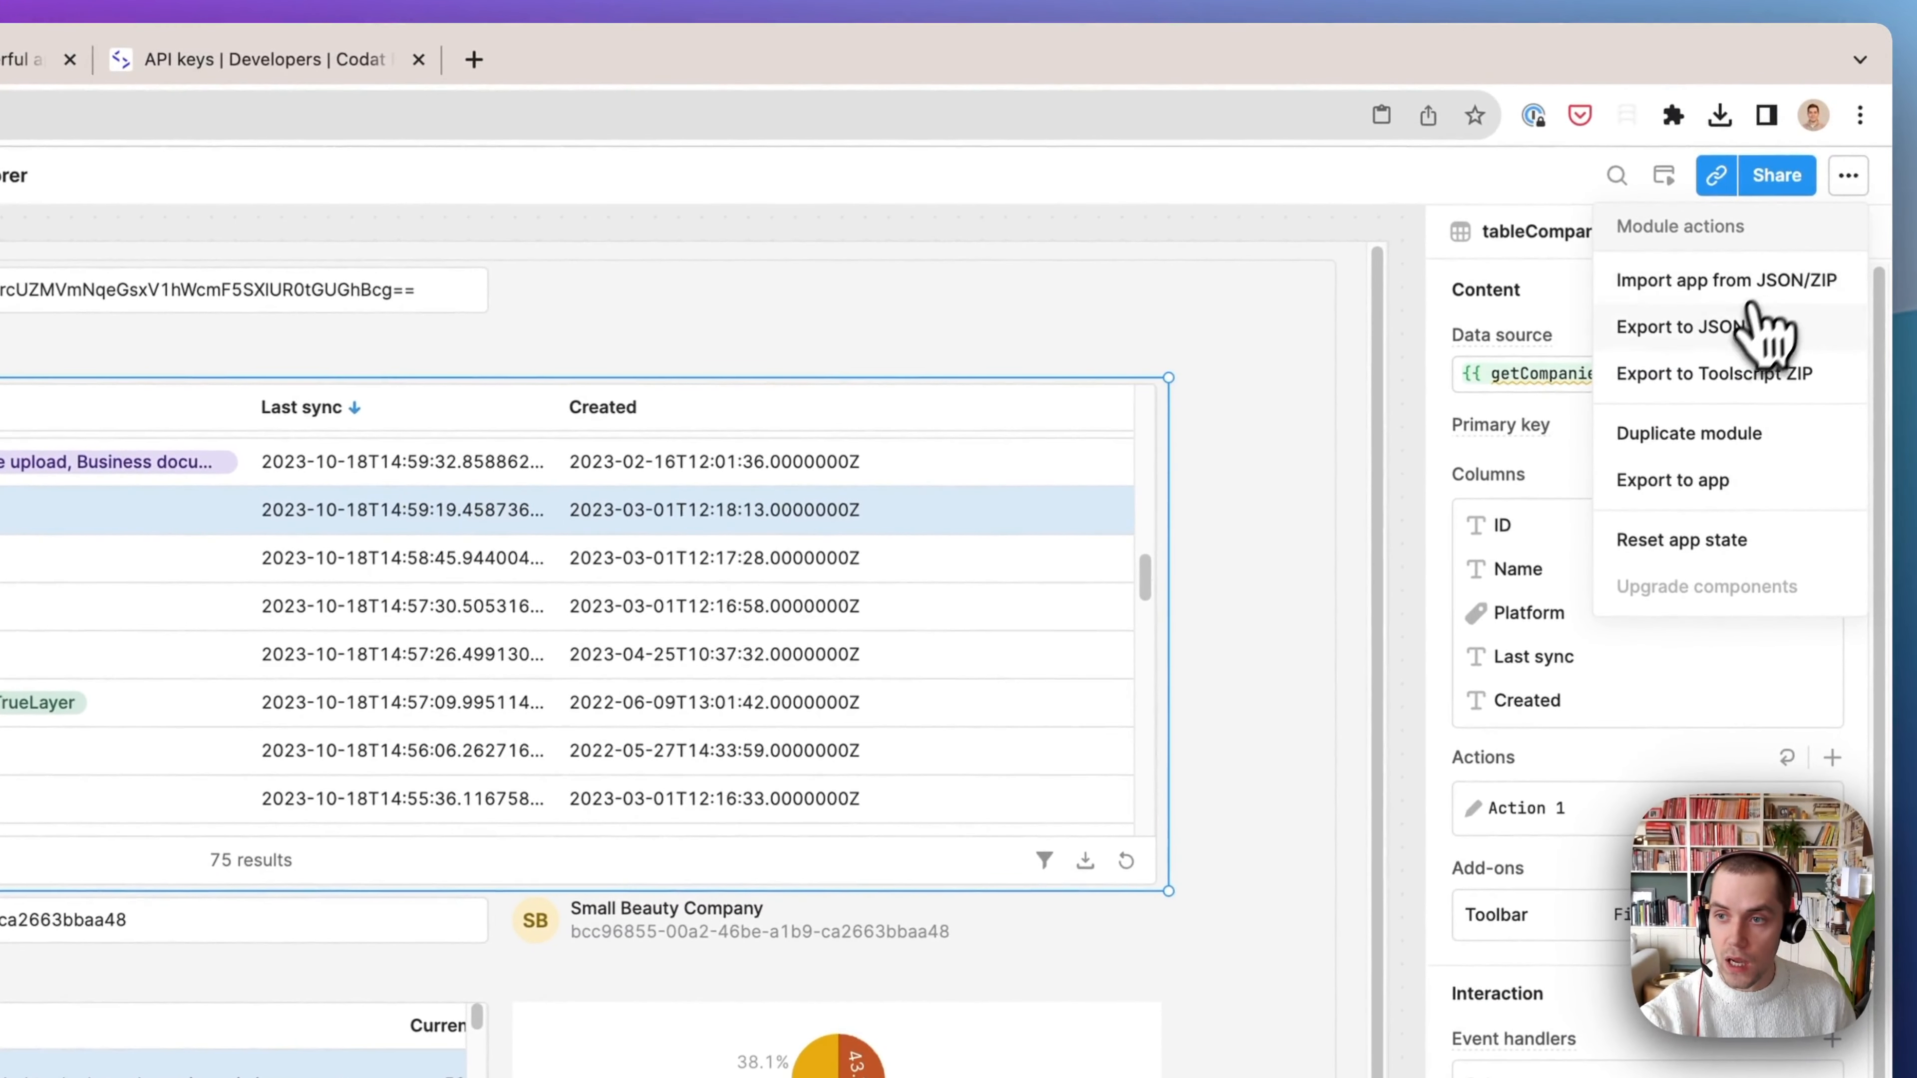
left_click(1755, 329)
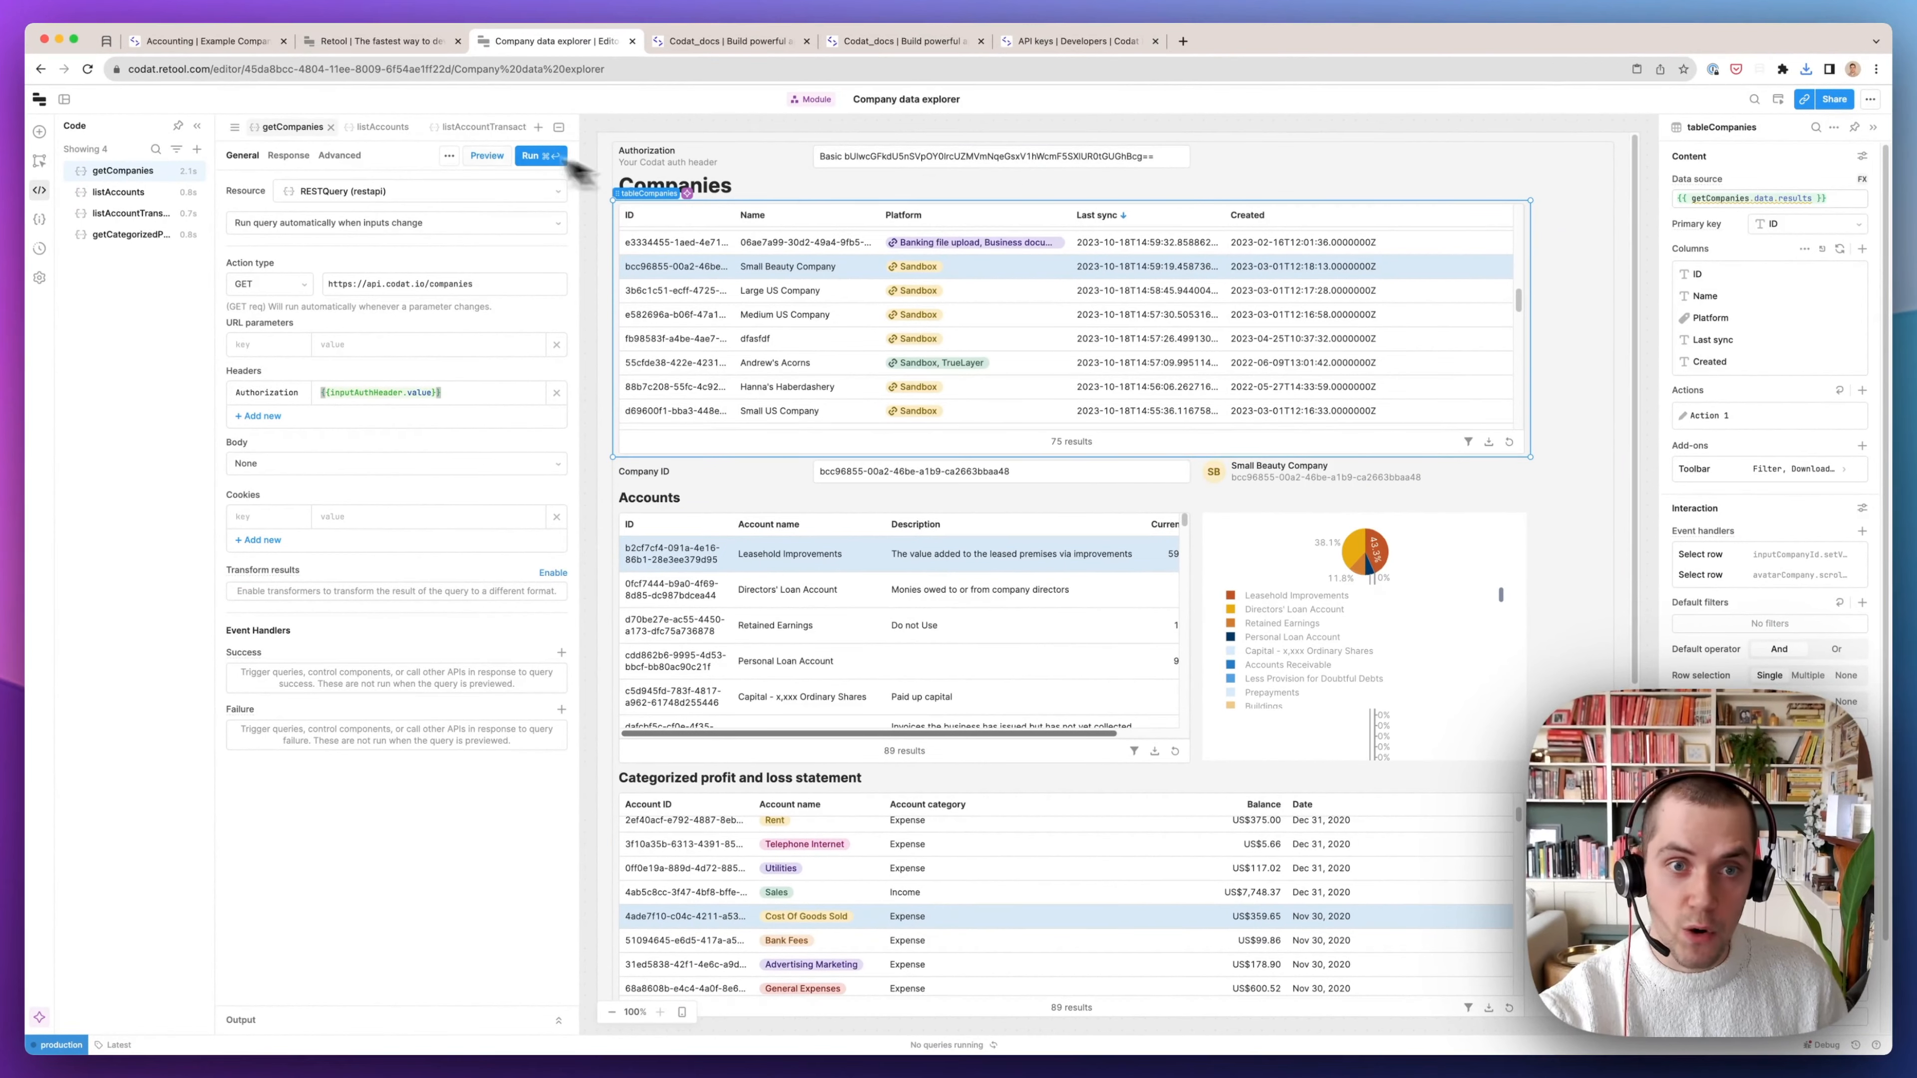
Return to the Retool home page and create a new app named "Company data viewer 2"
left_click(38, 99)
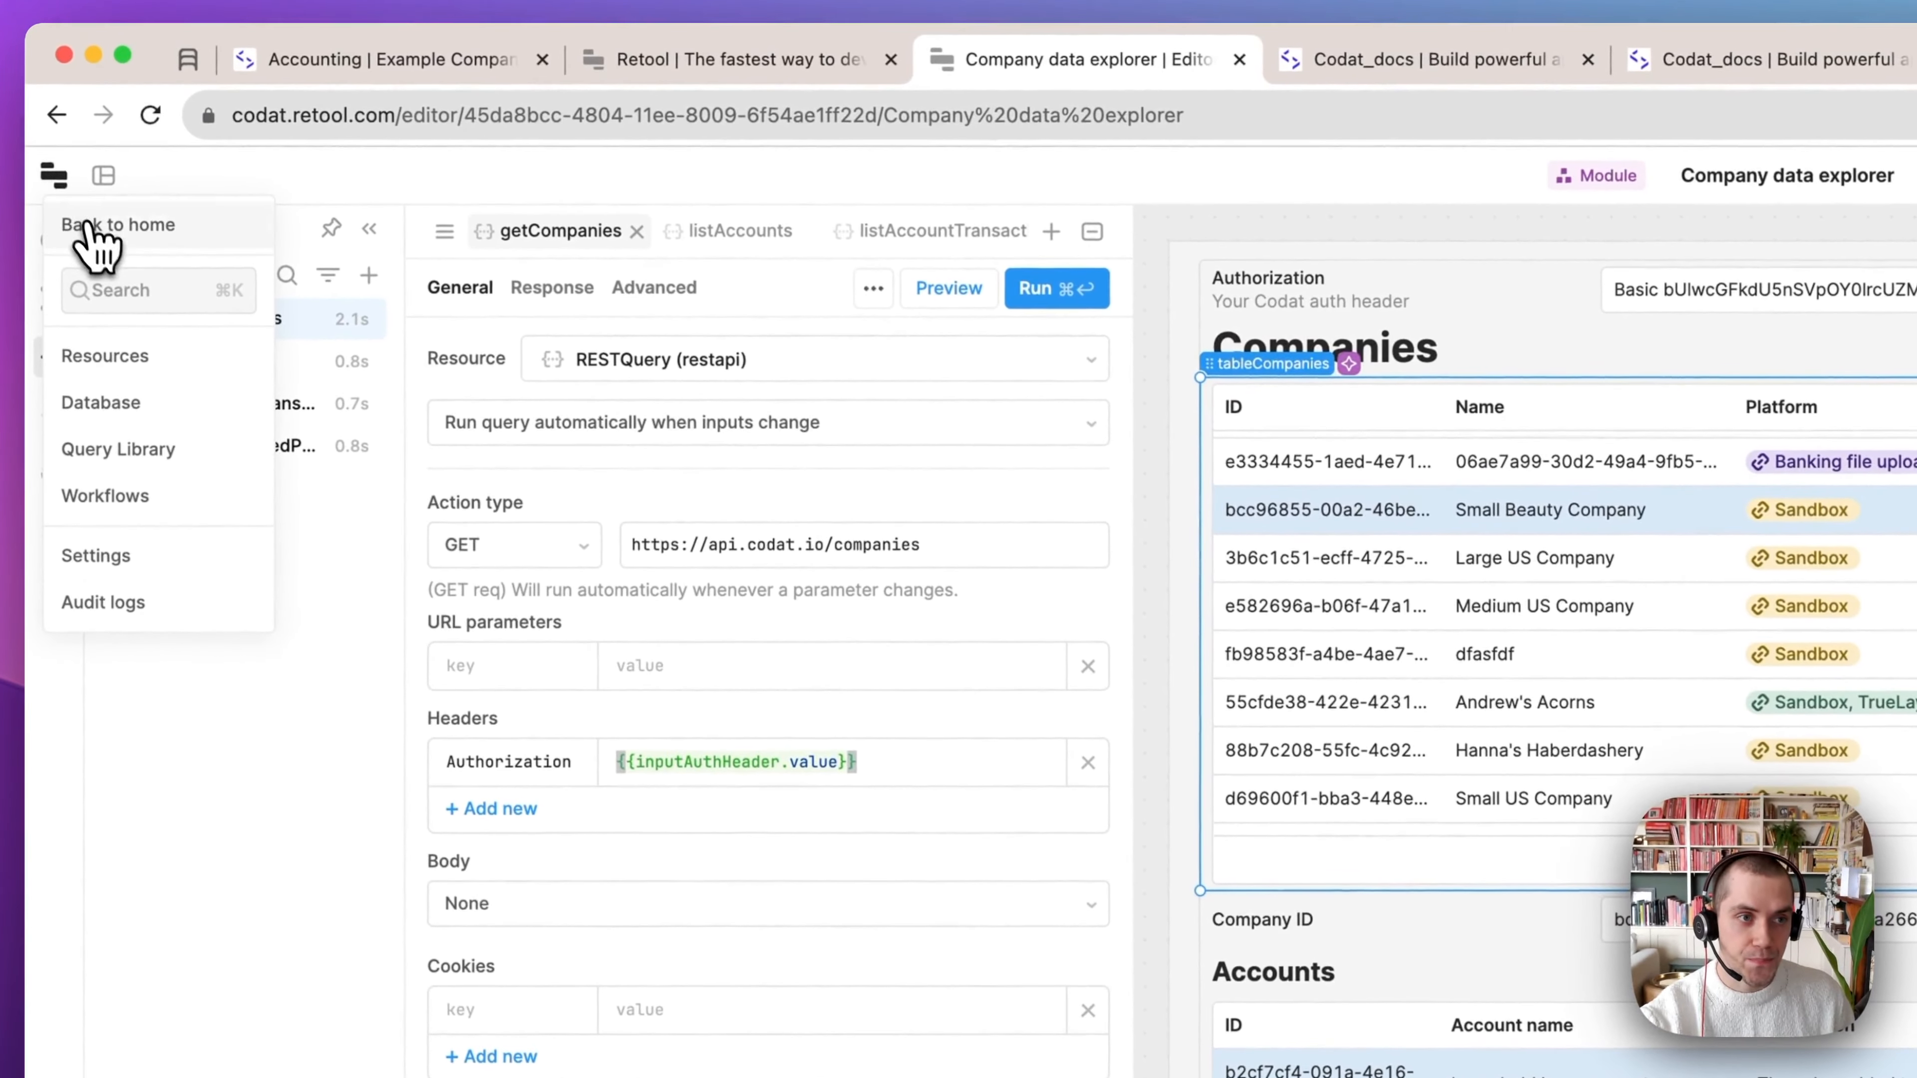
left_click(87, 225)
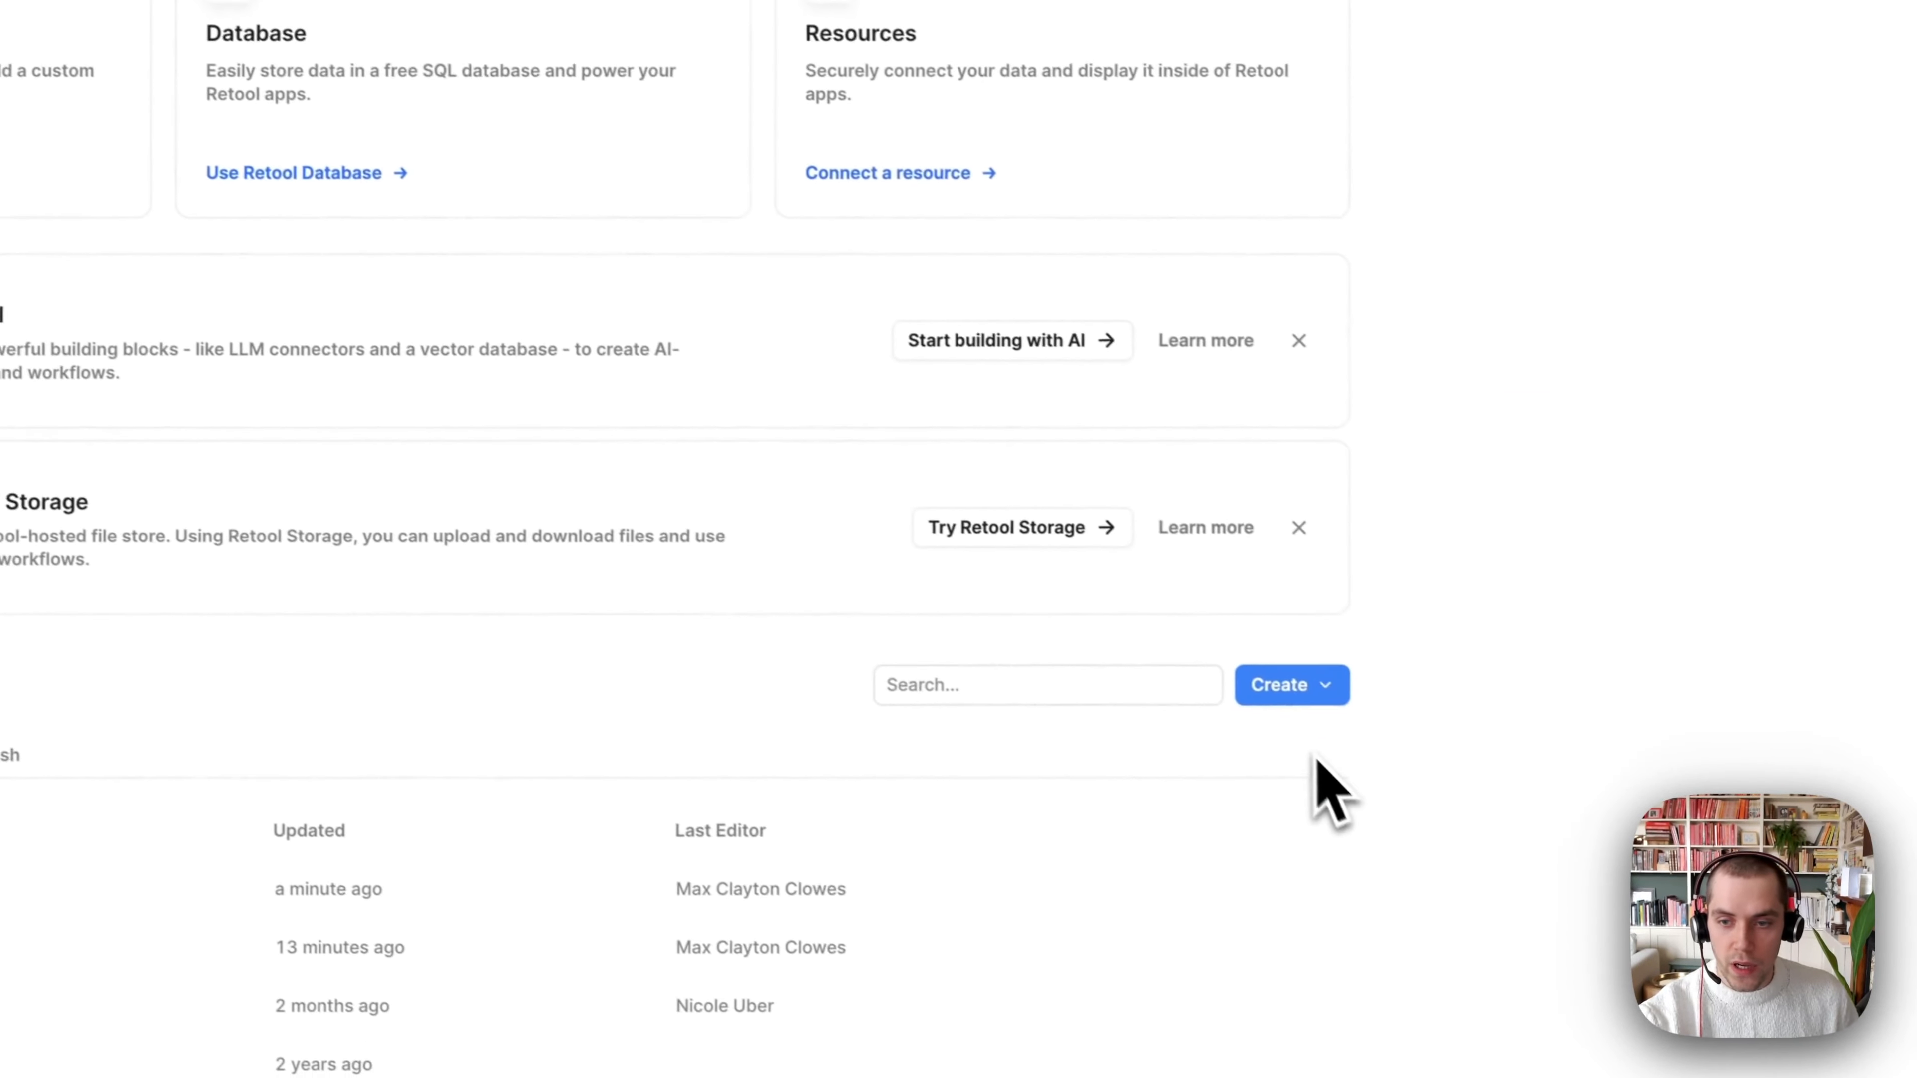
left_click(1287, 686)
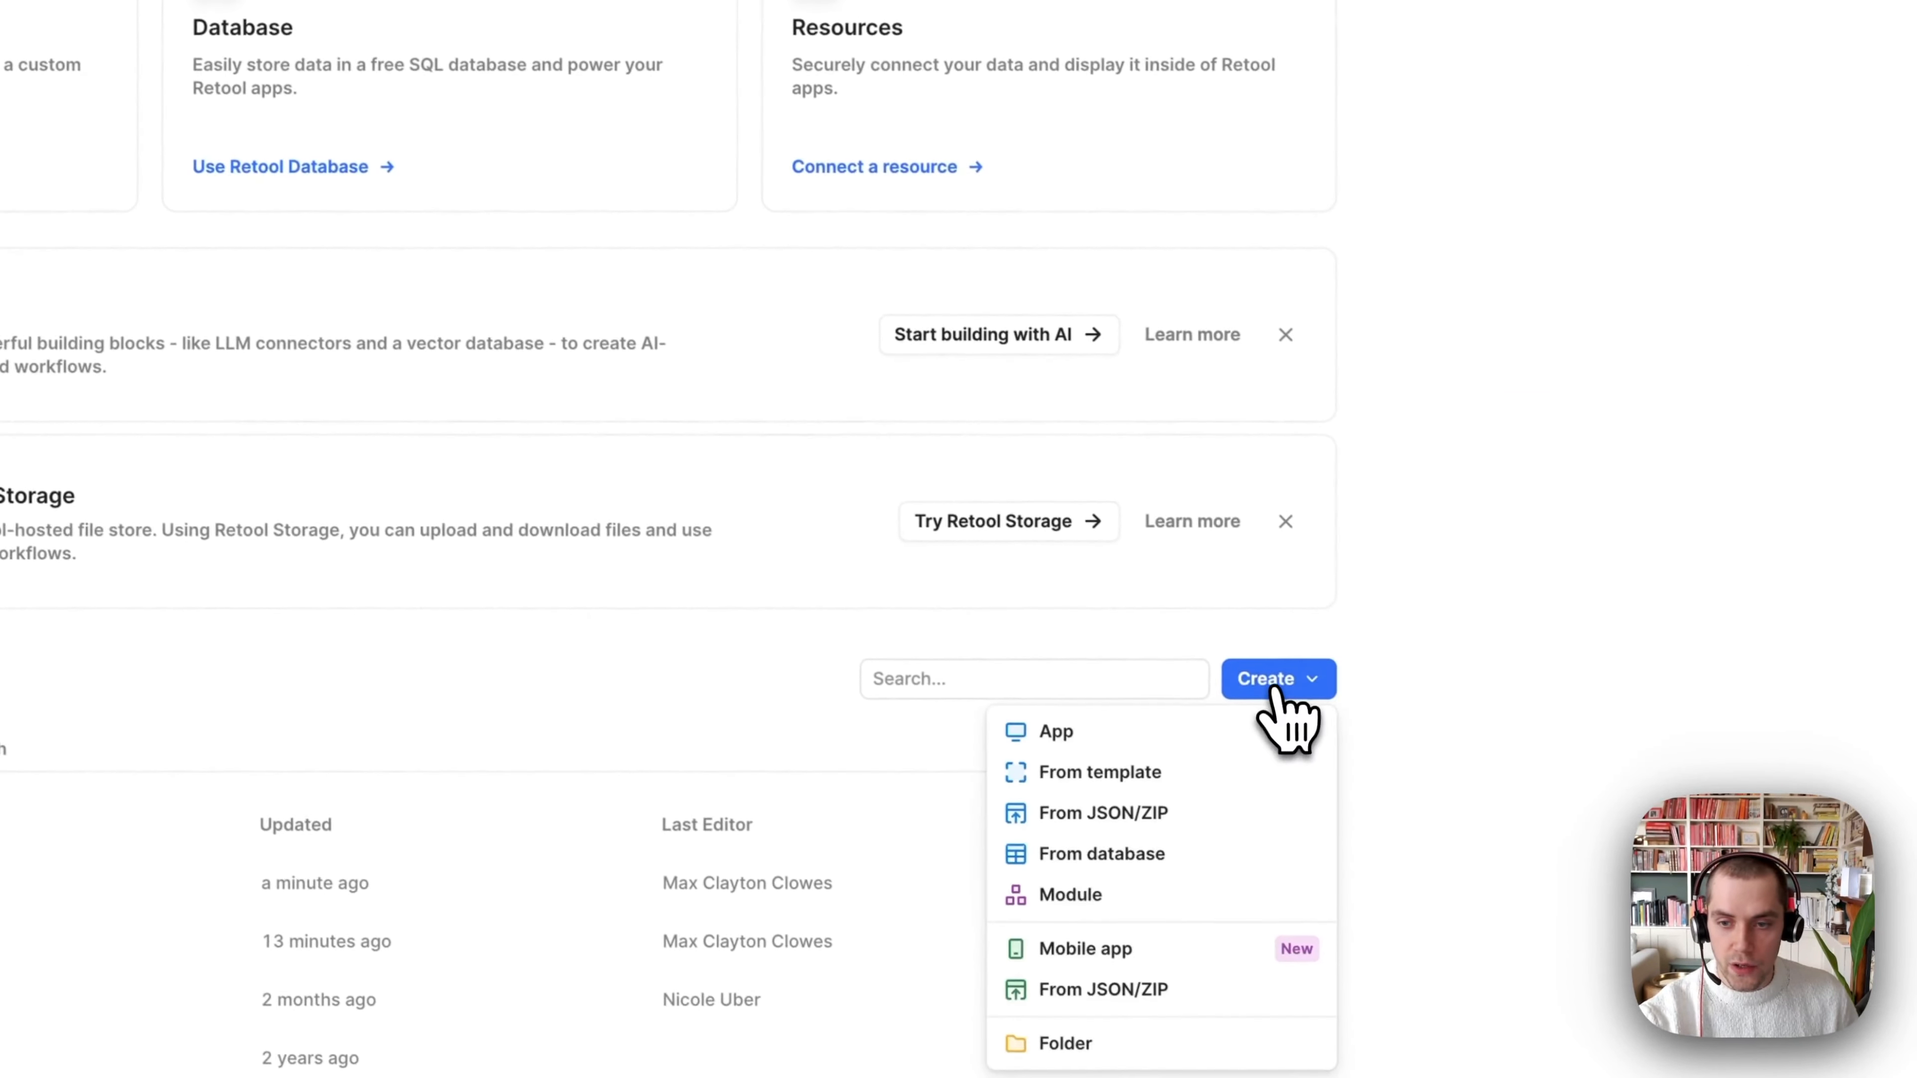
left_click(1078, 749)
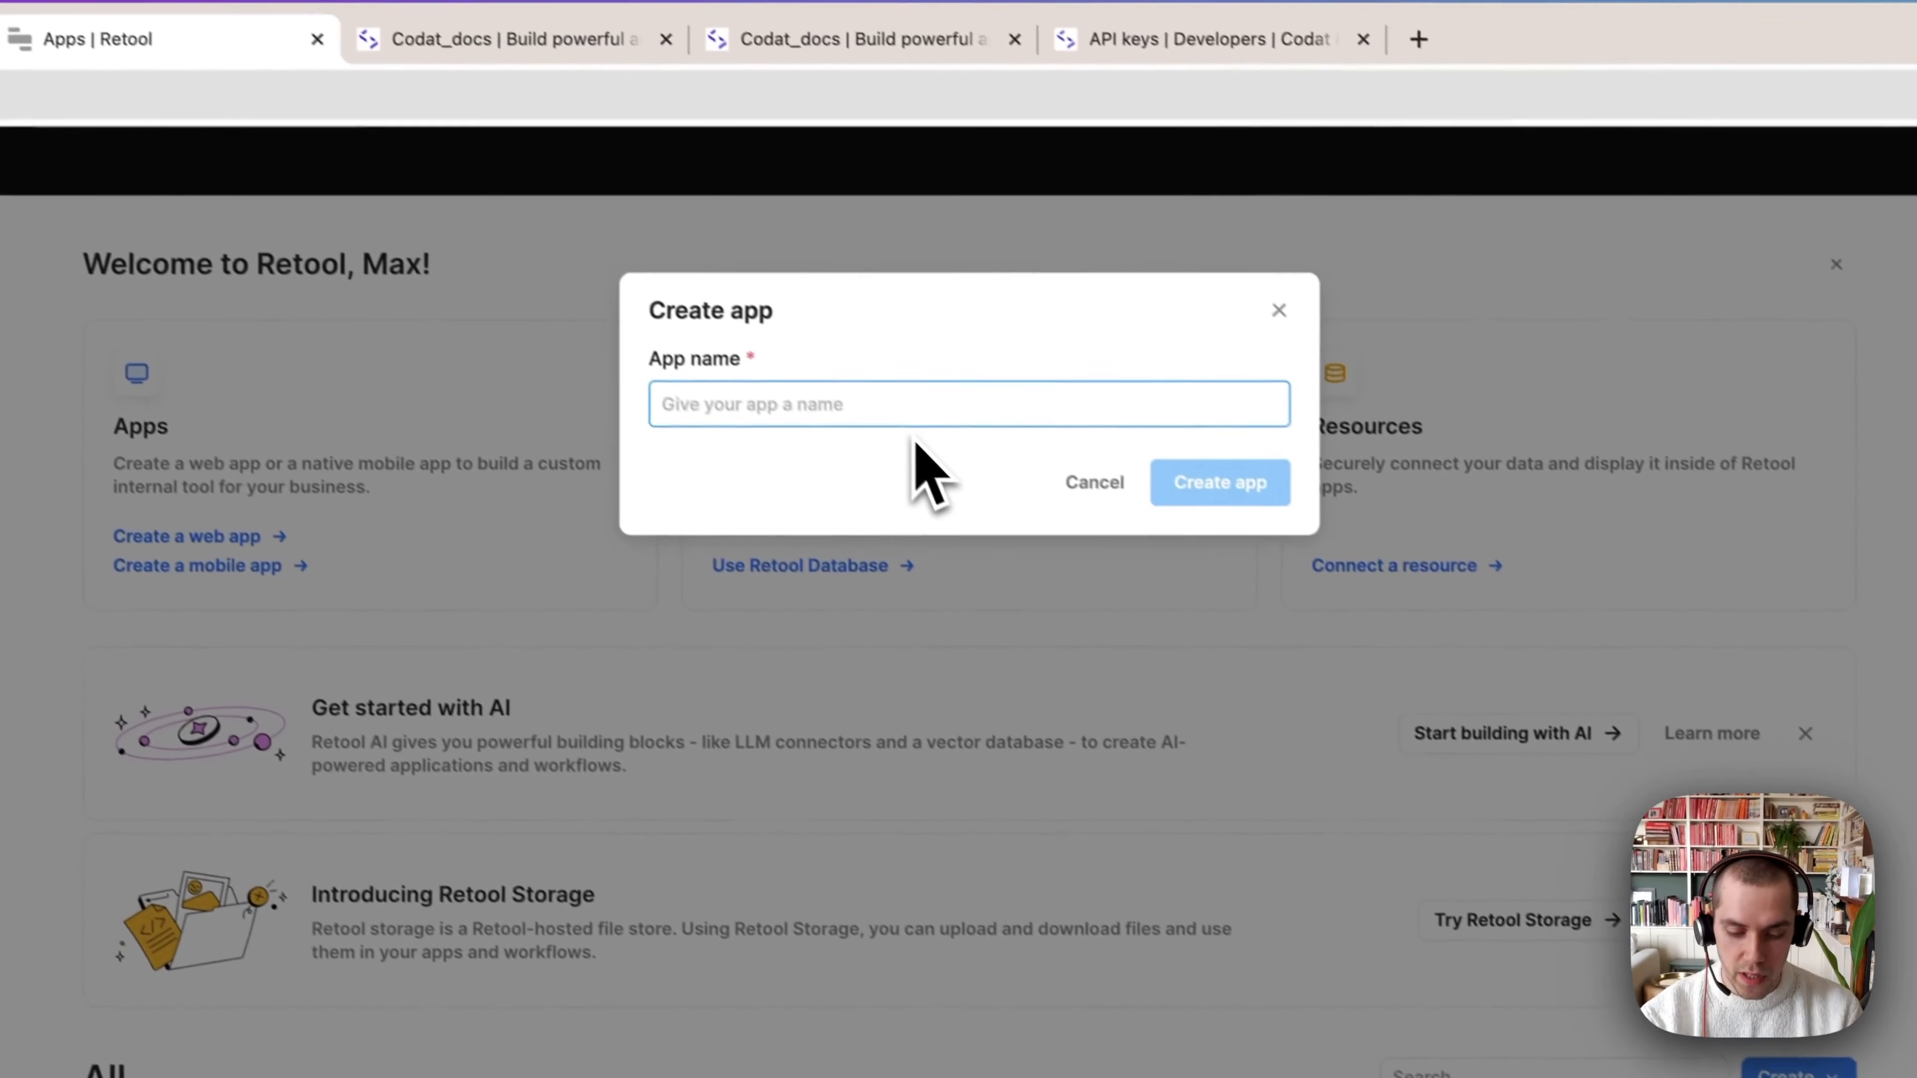
type("Company data viewer")
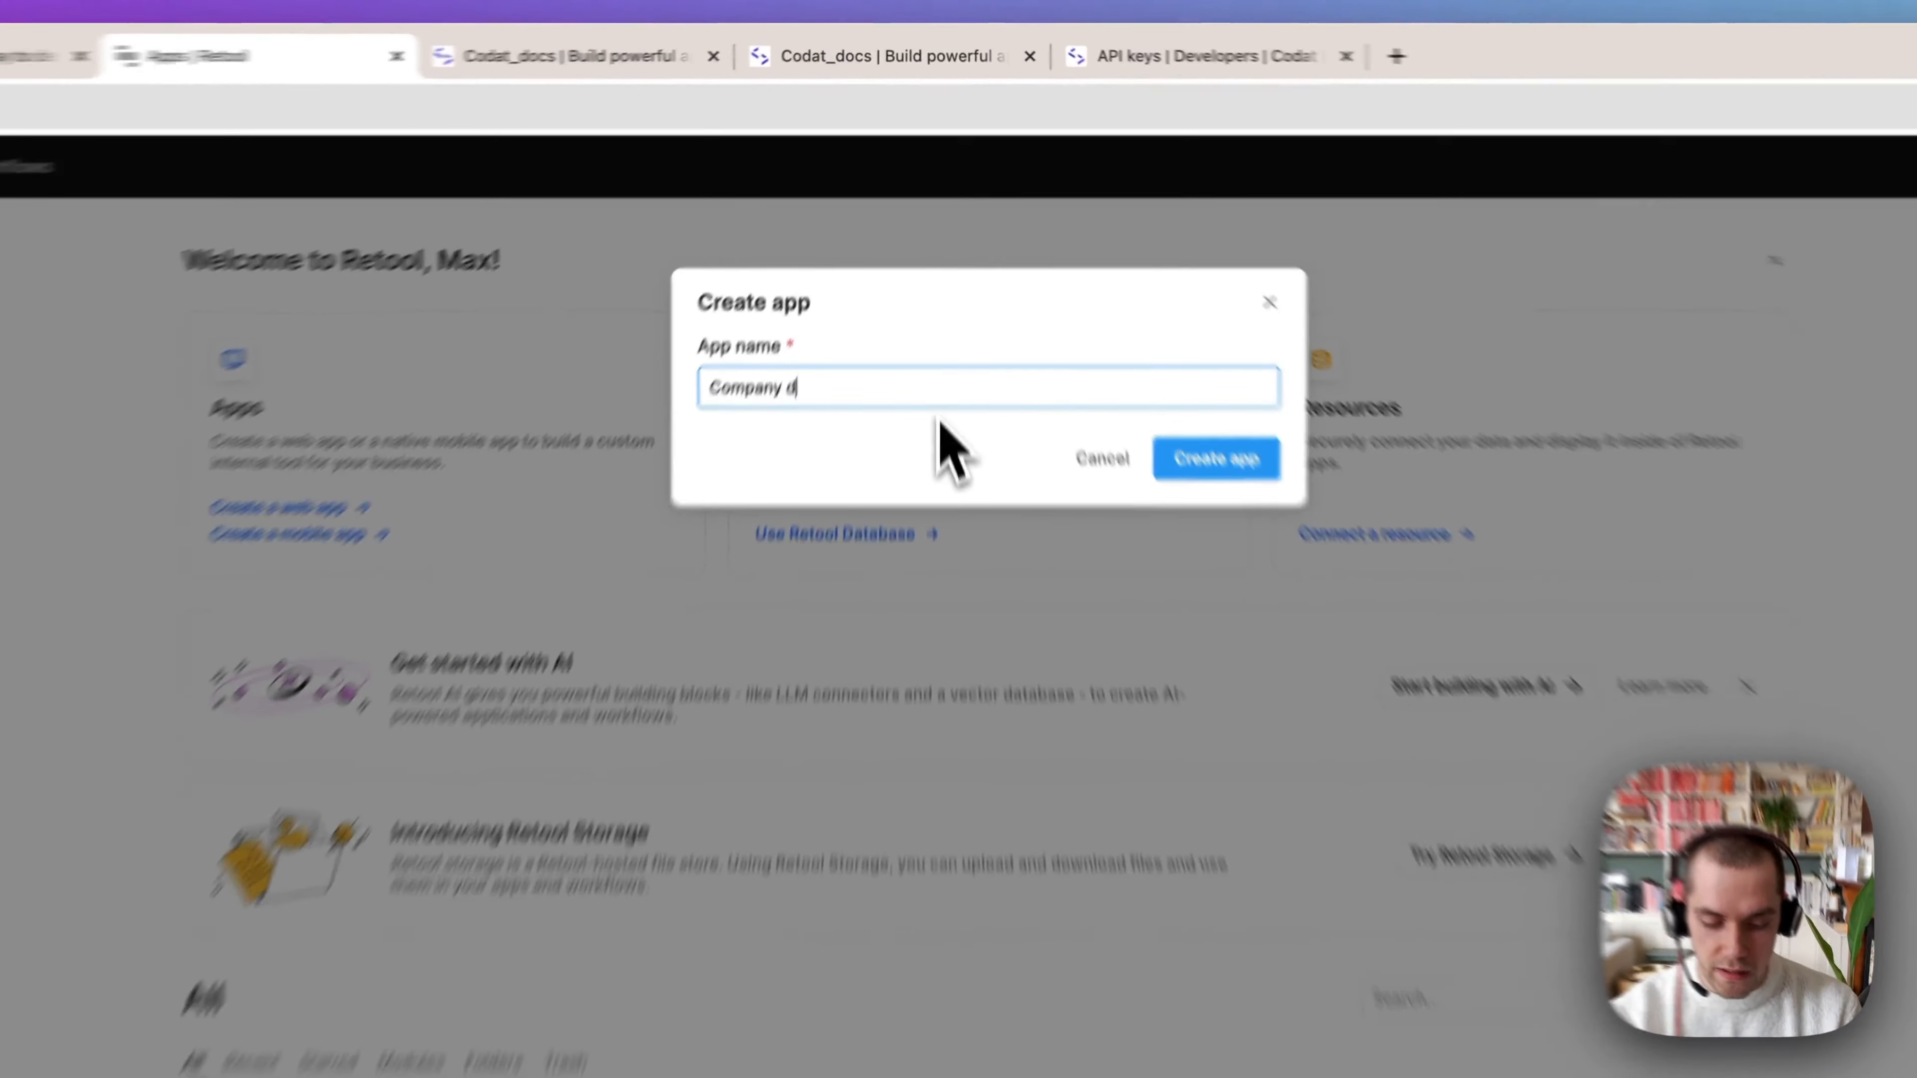
key("Return")
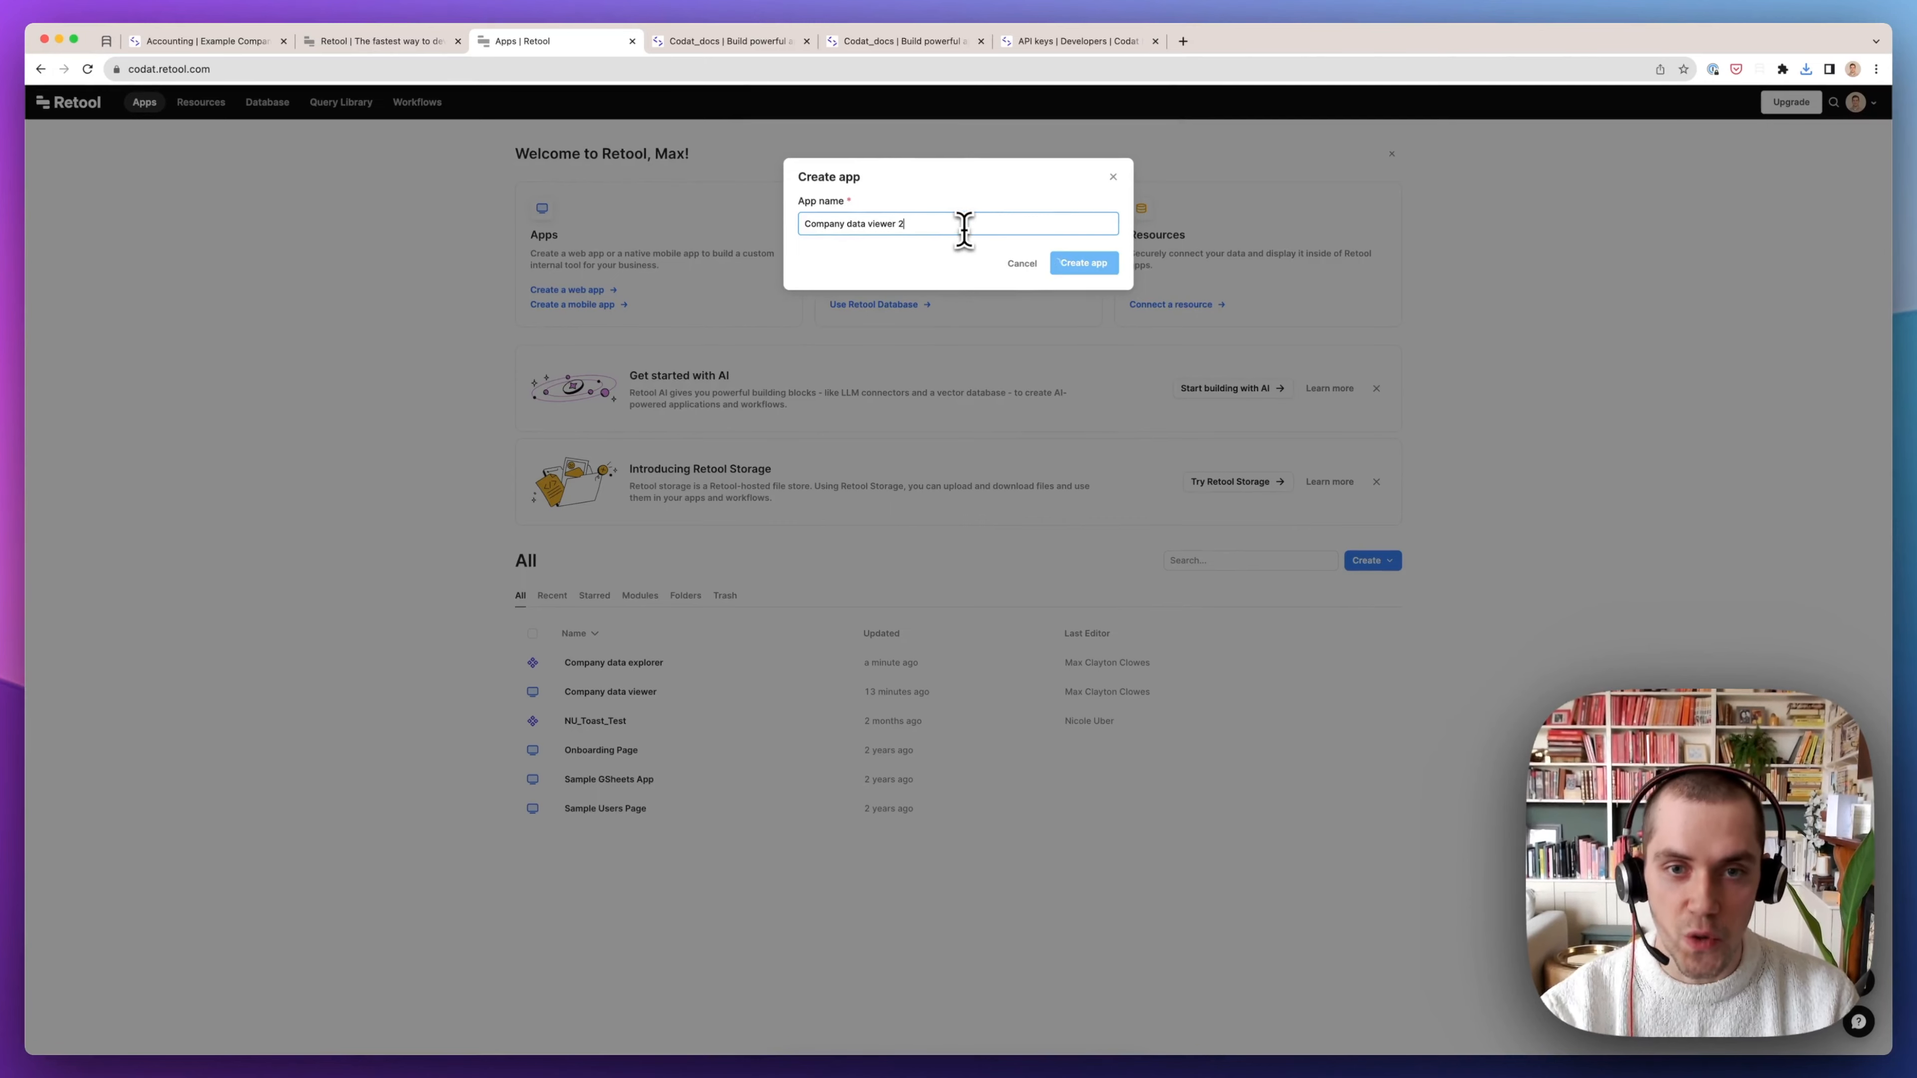
type("2")
key("Return")
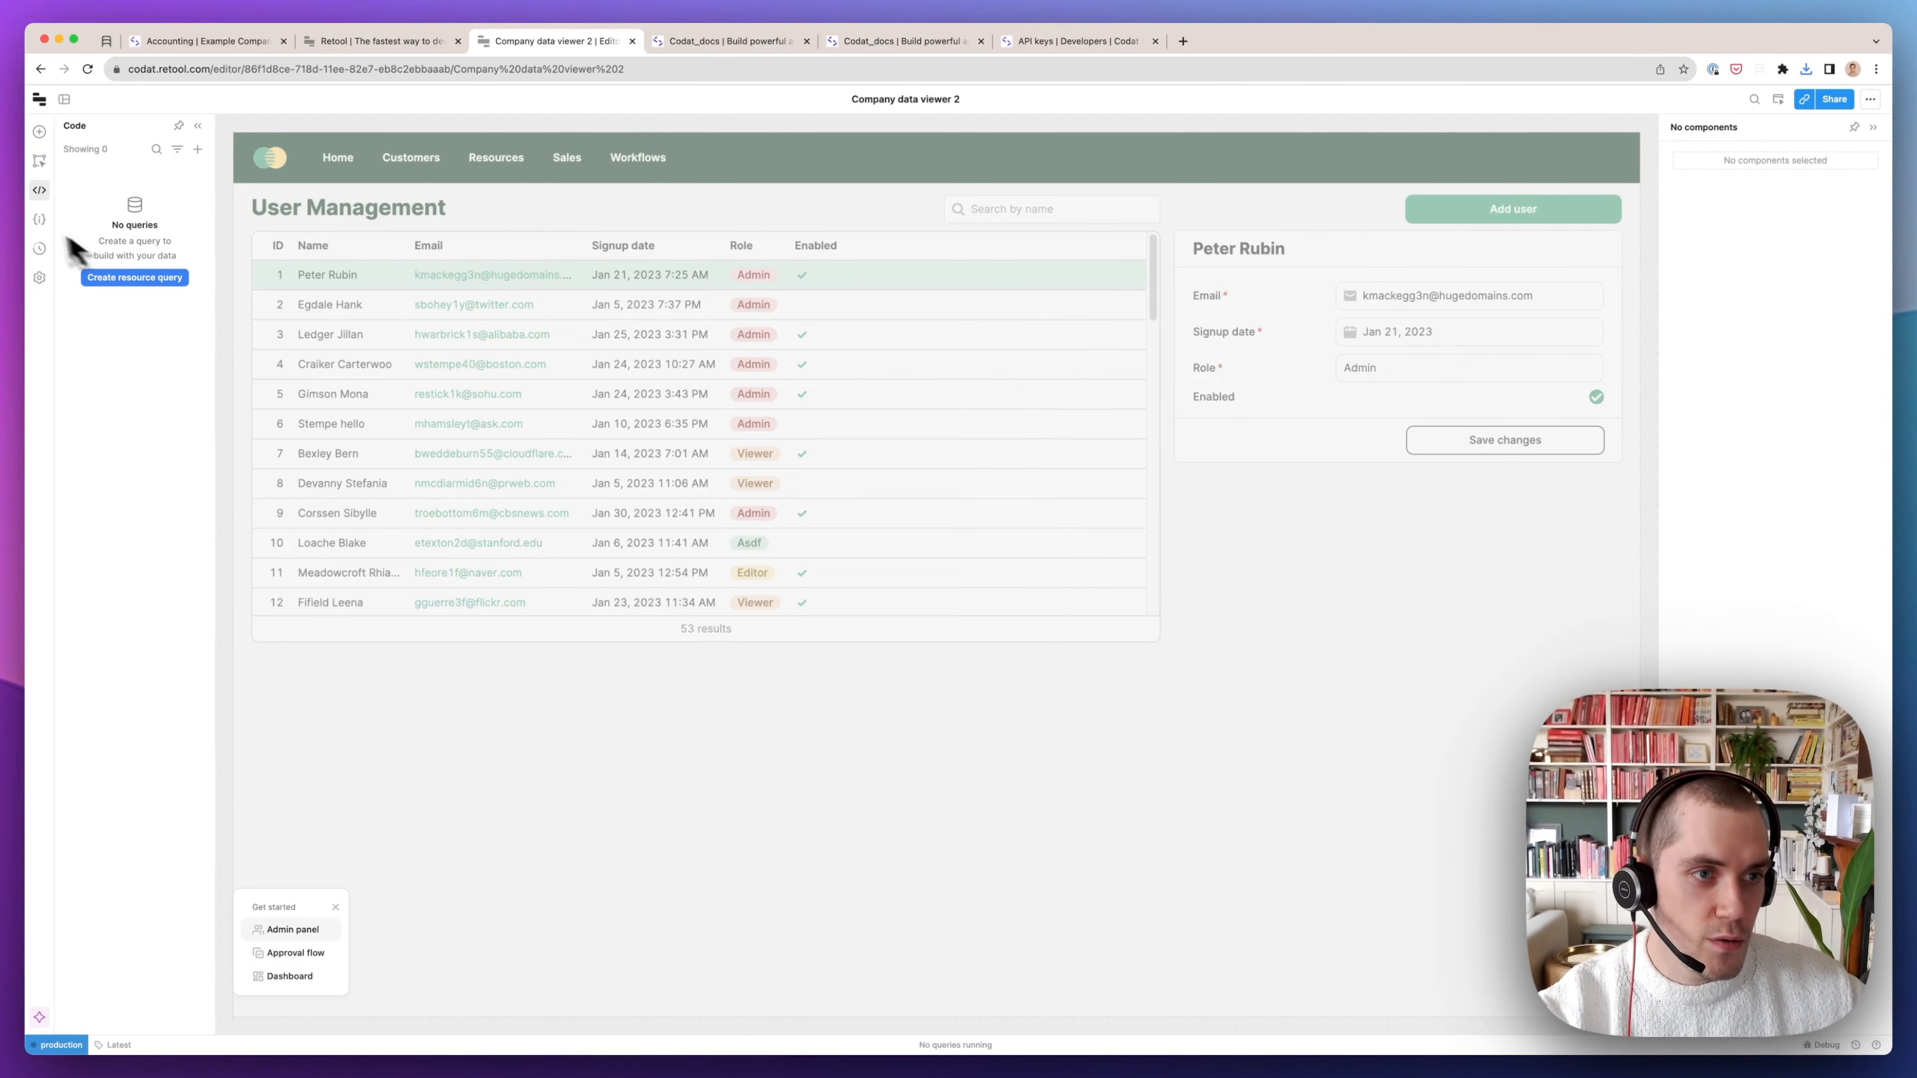
Add a Text Input component at the top of the empty canvas
left_click(39, 131)
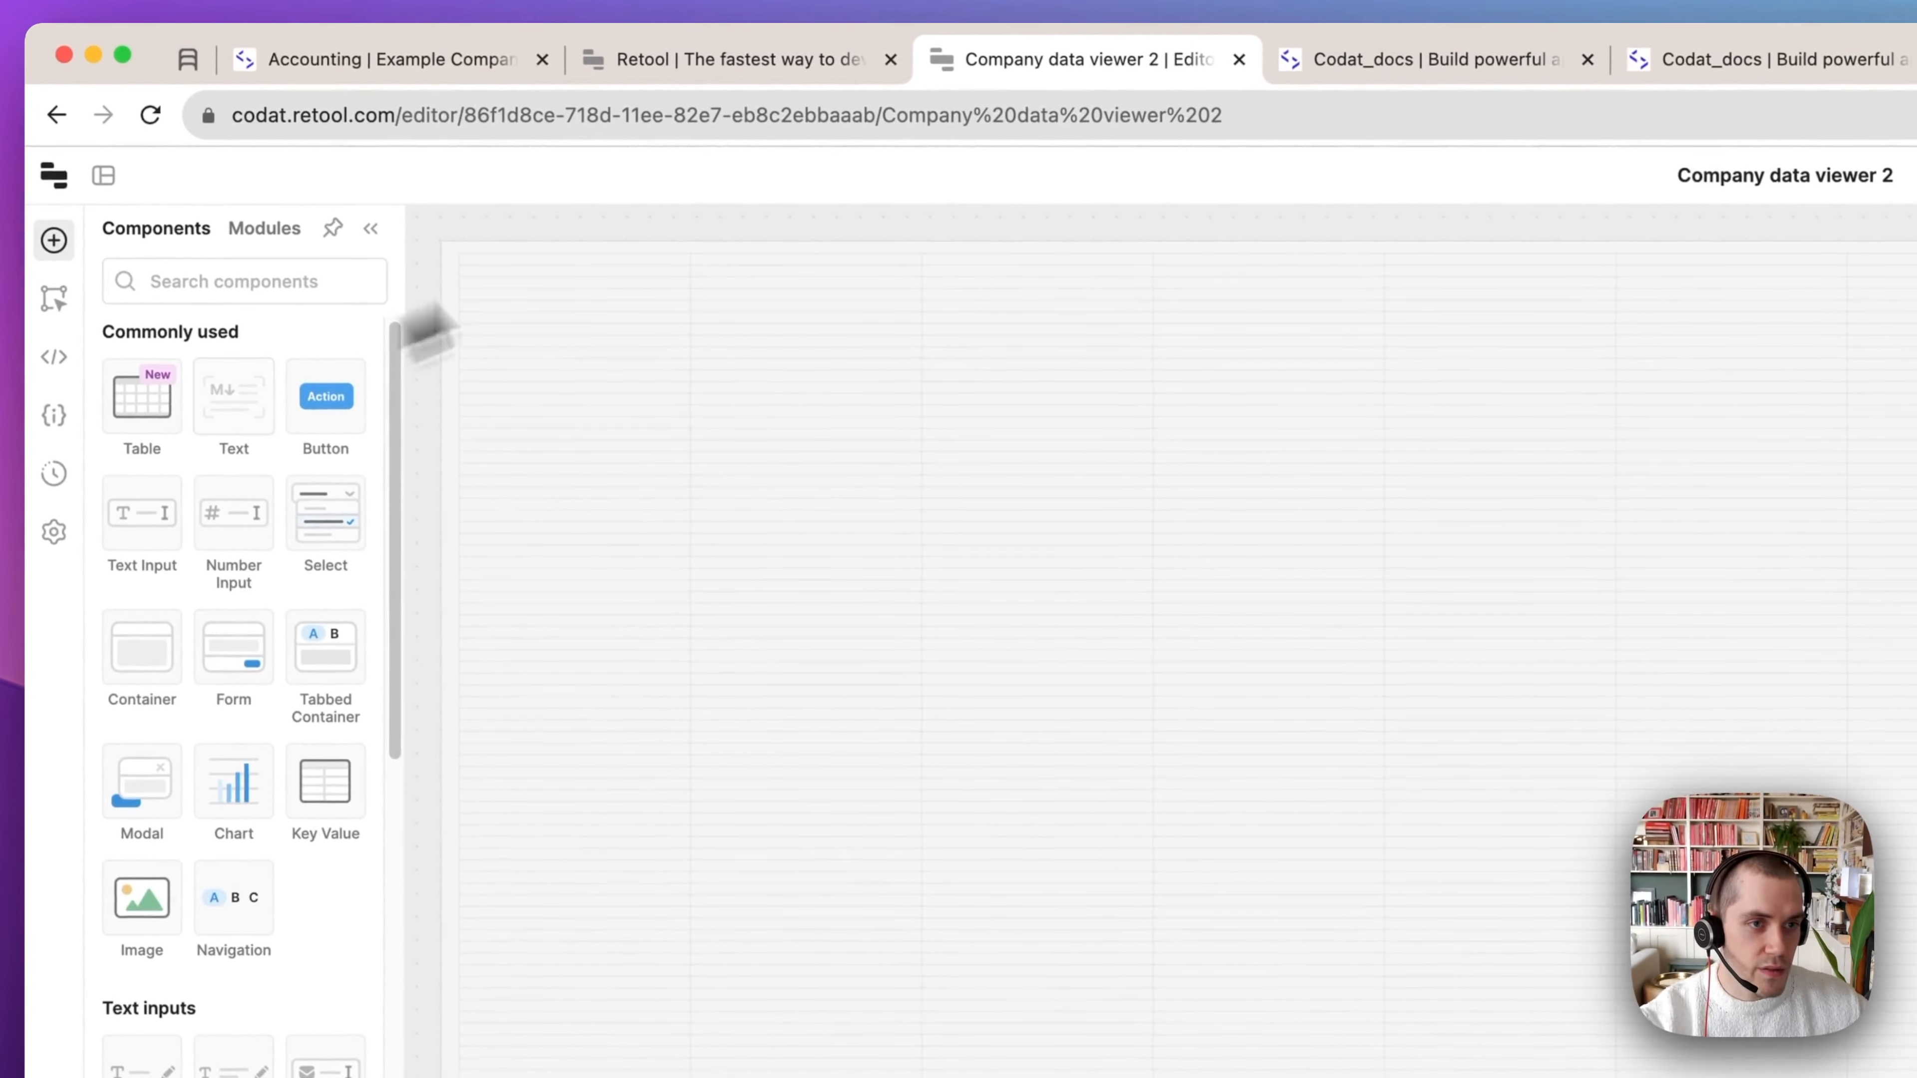
left_click_drag(427, 328, 555, 279)
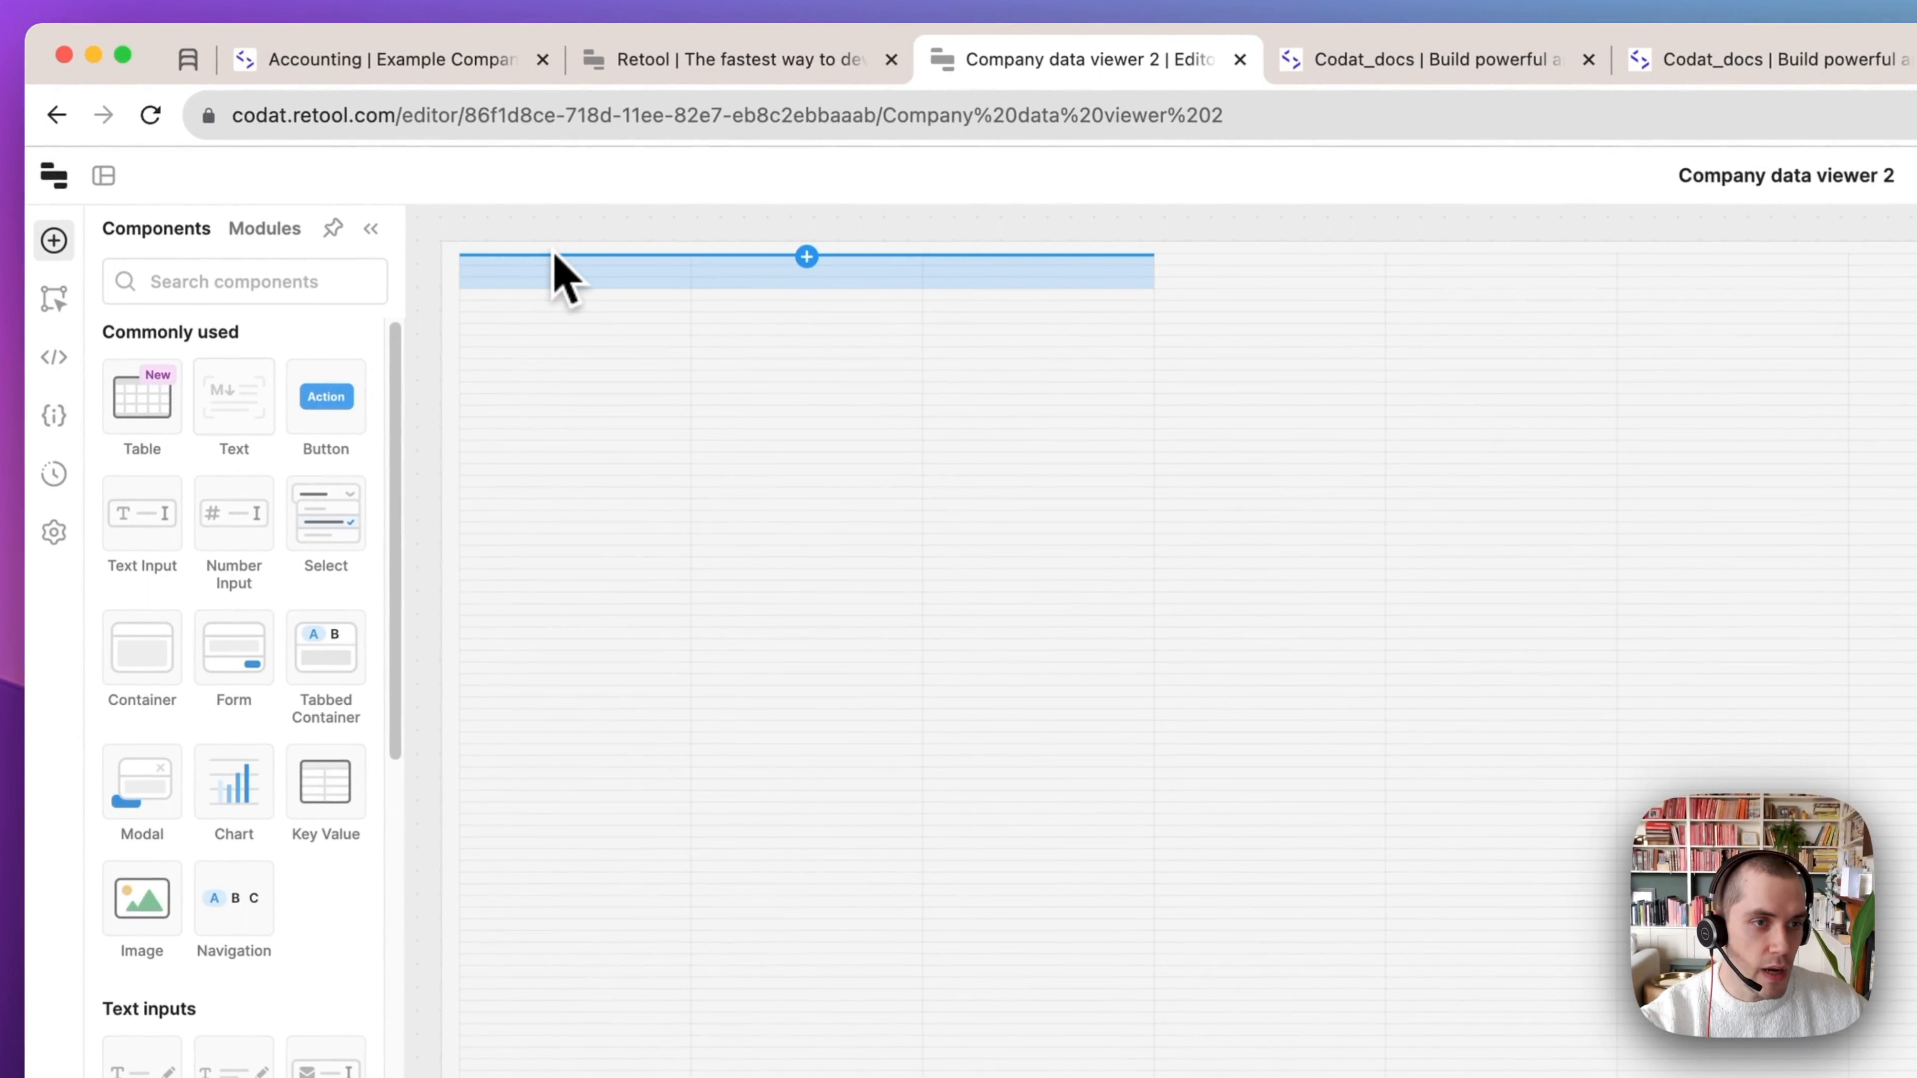
left_click_drag(555, 255, 556, 258)
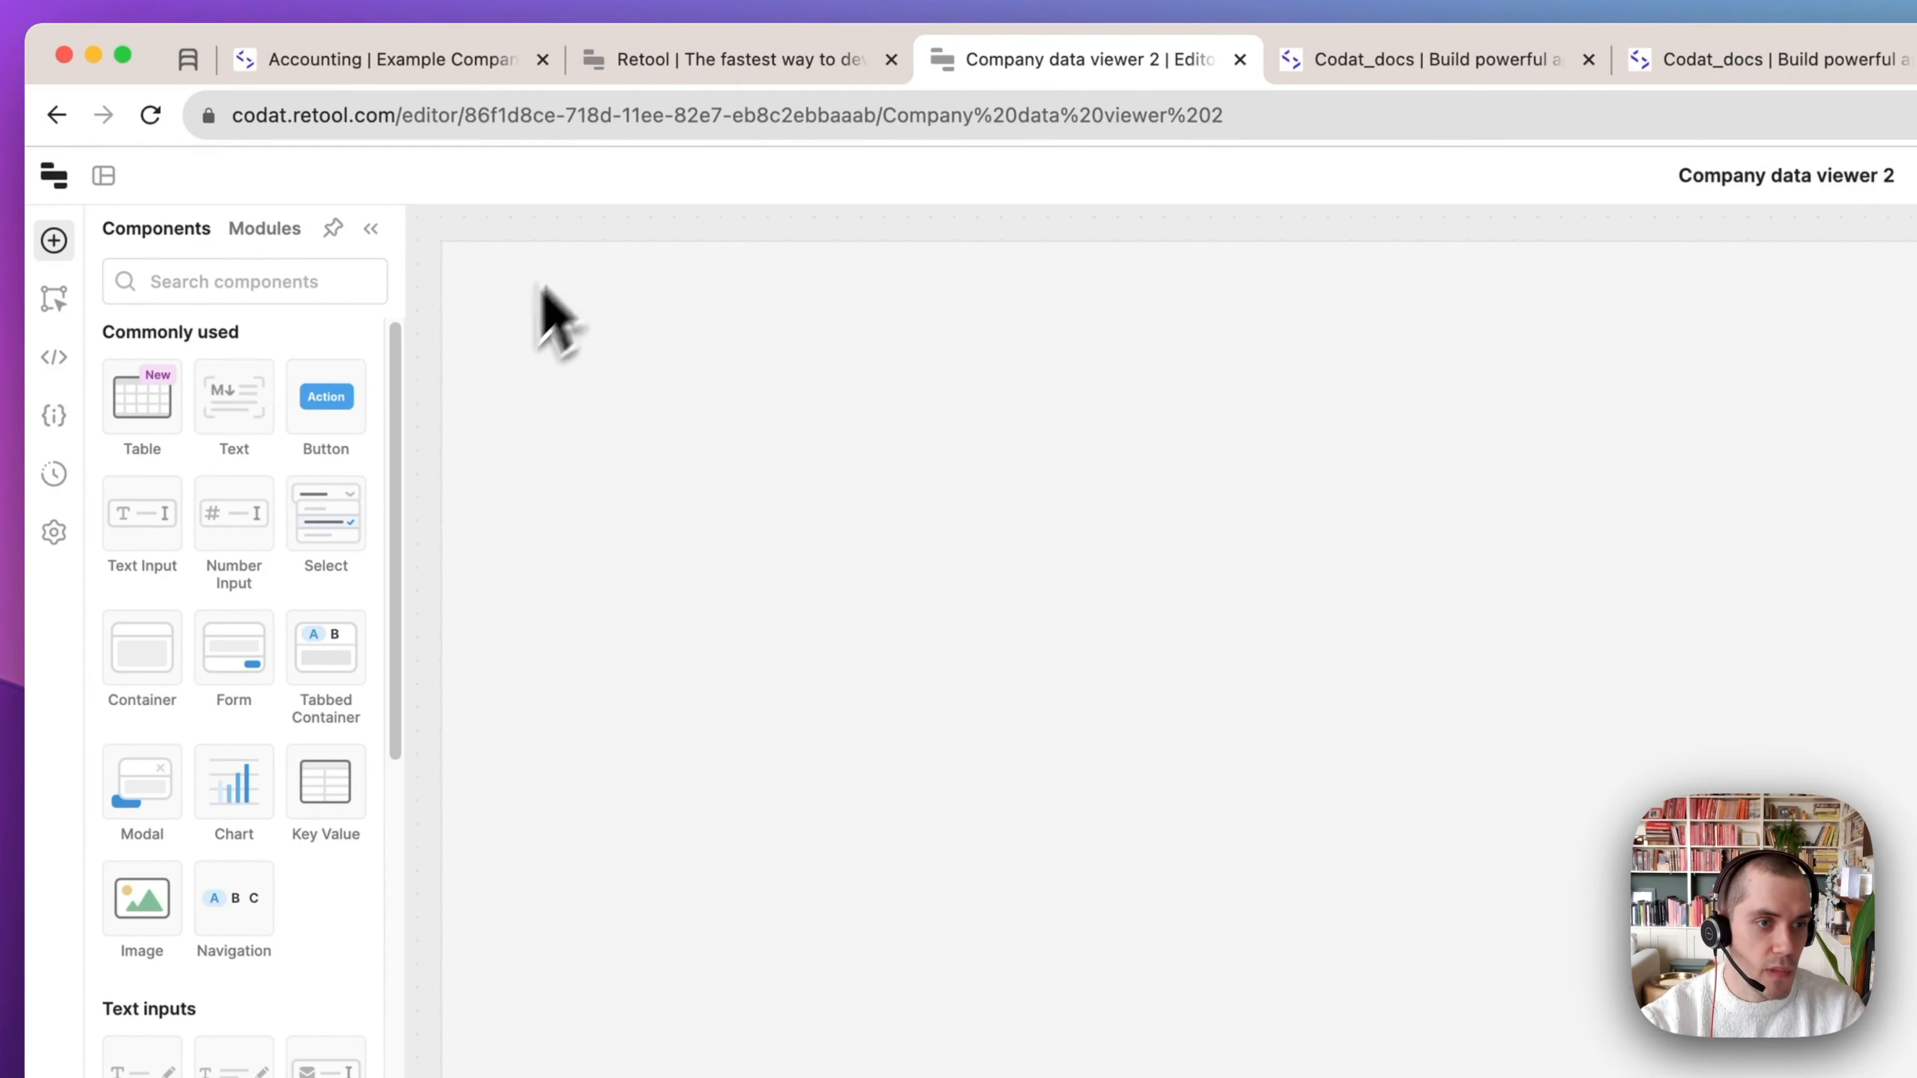
left_click_drag(148, 521, 593, 285)
Set the text input's label to "Auth header"
double_click(520, 281)
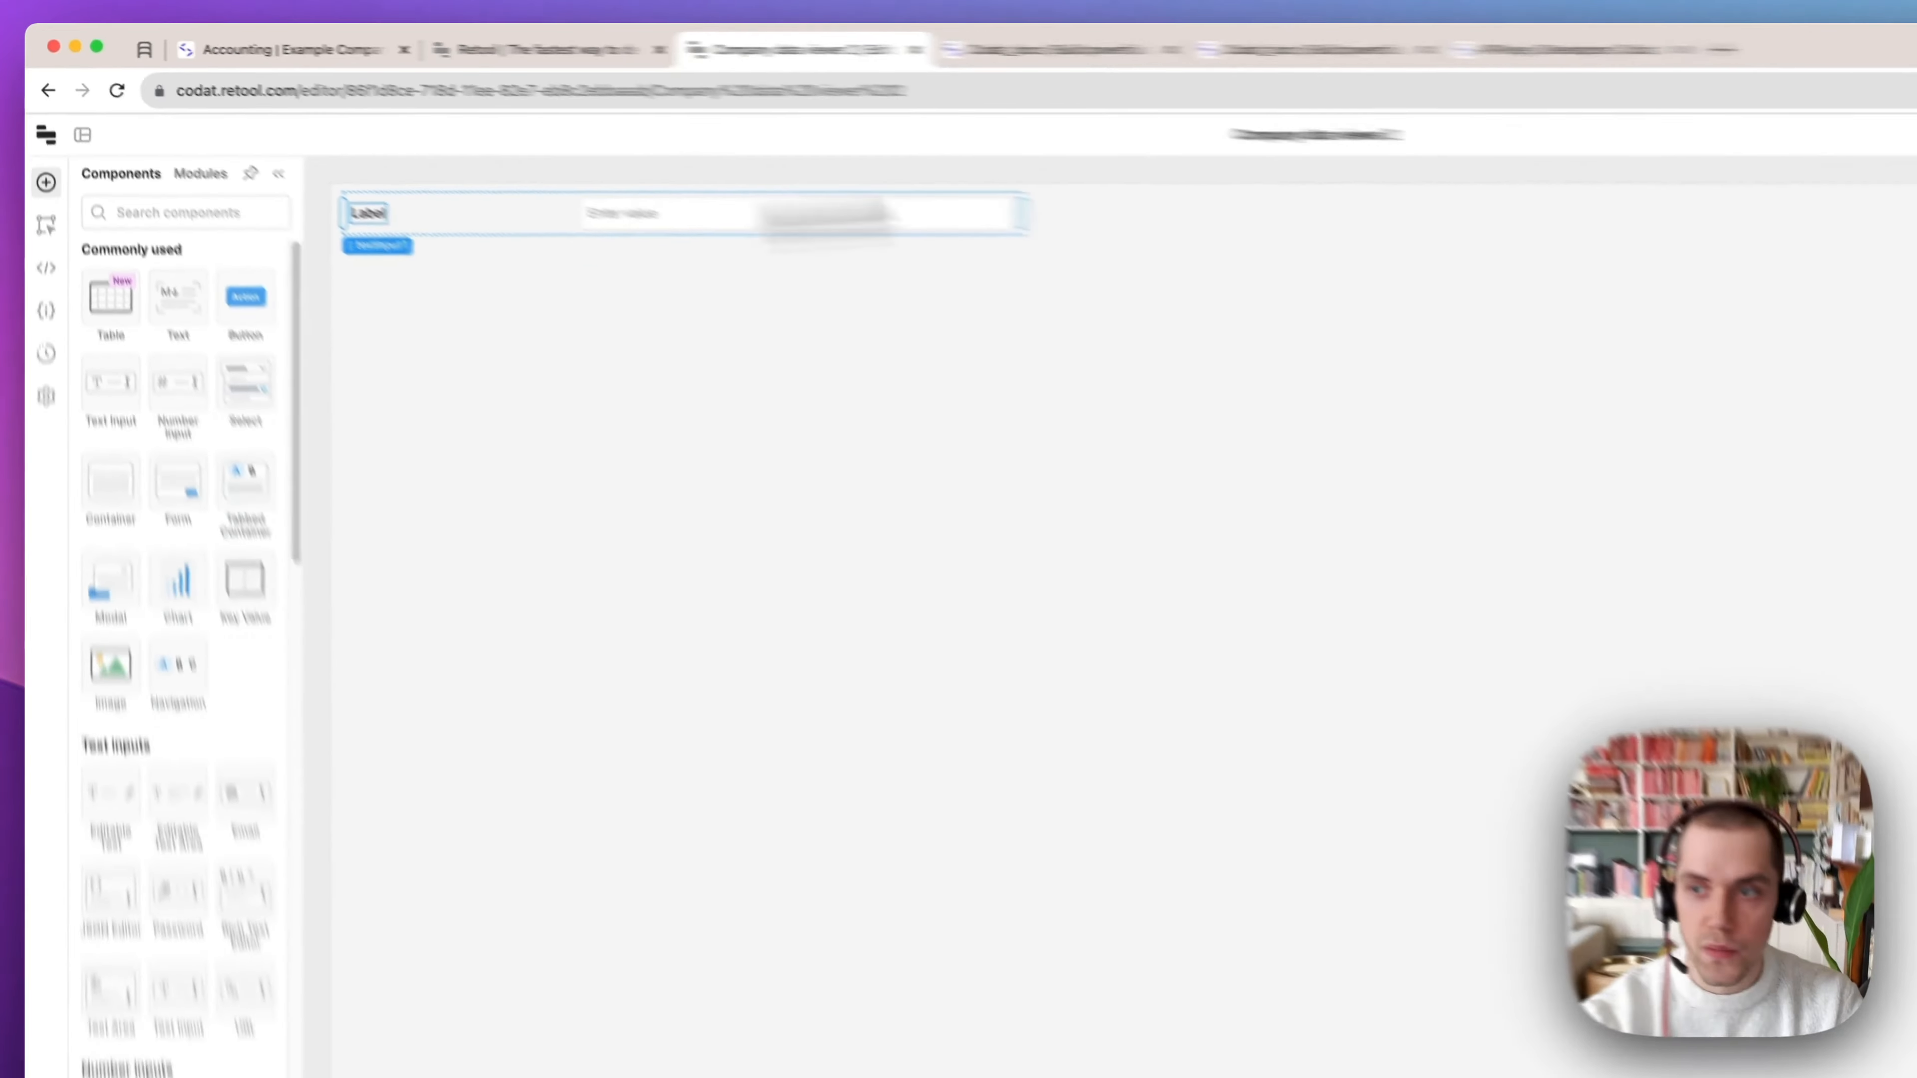
double_click(1778, 180)
type("Auth header")
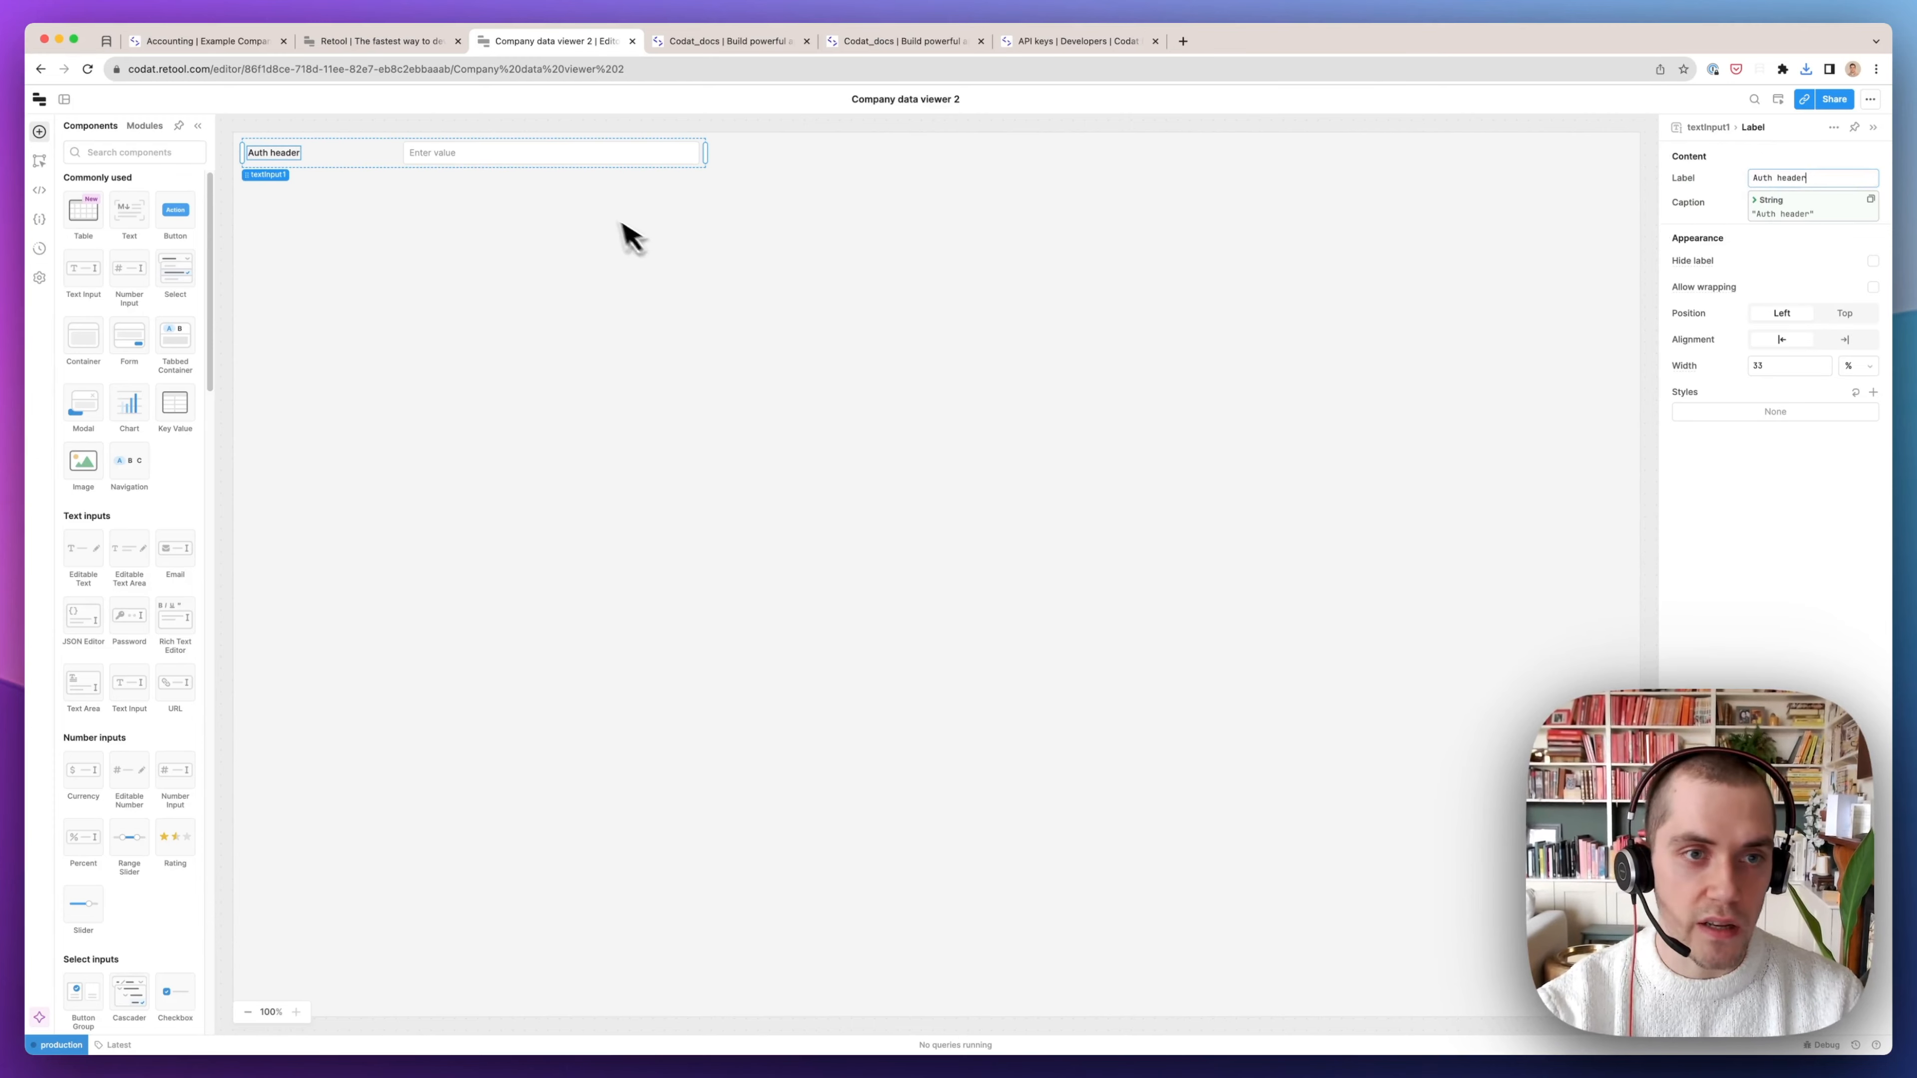
left_click(569, 199)
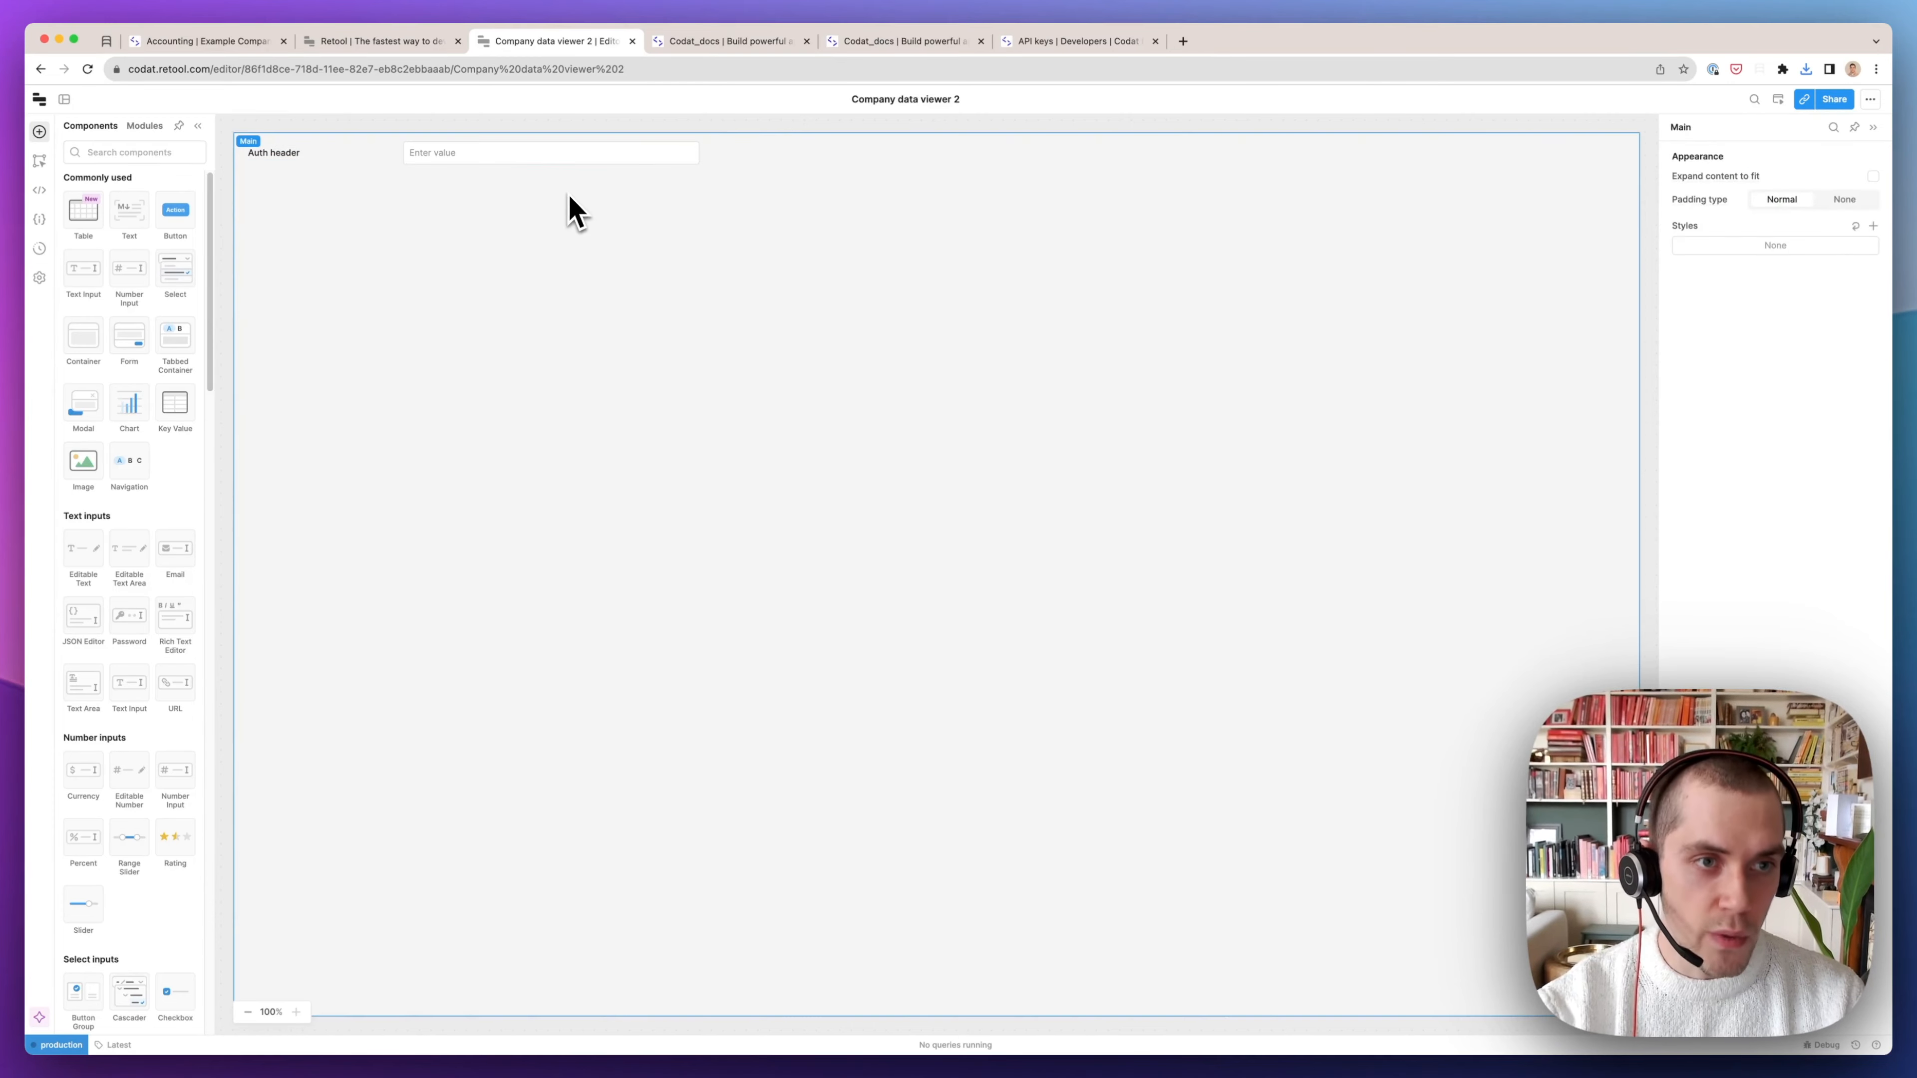
Copy an authorization header from Codat's API keys page and paste it into the Auth header input of the Retool app
left_click(1057, 42)
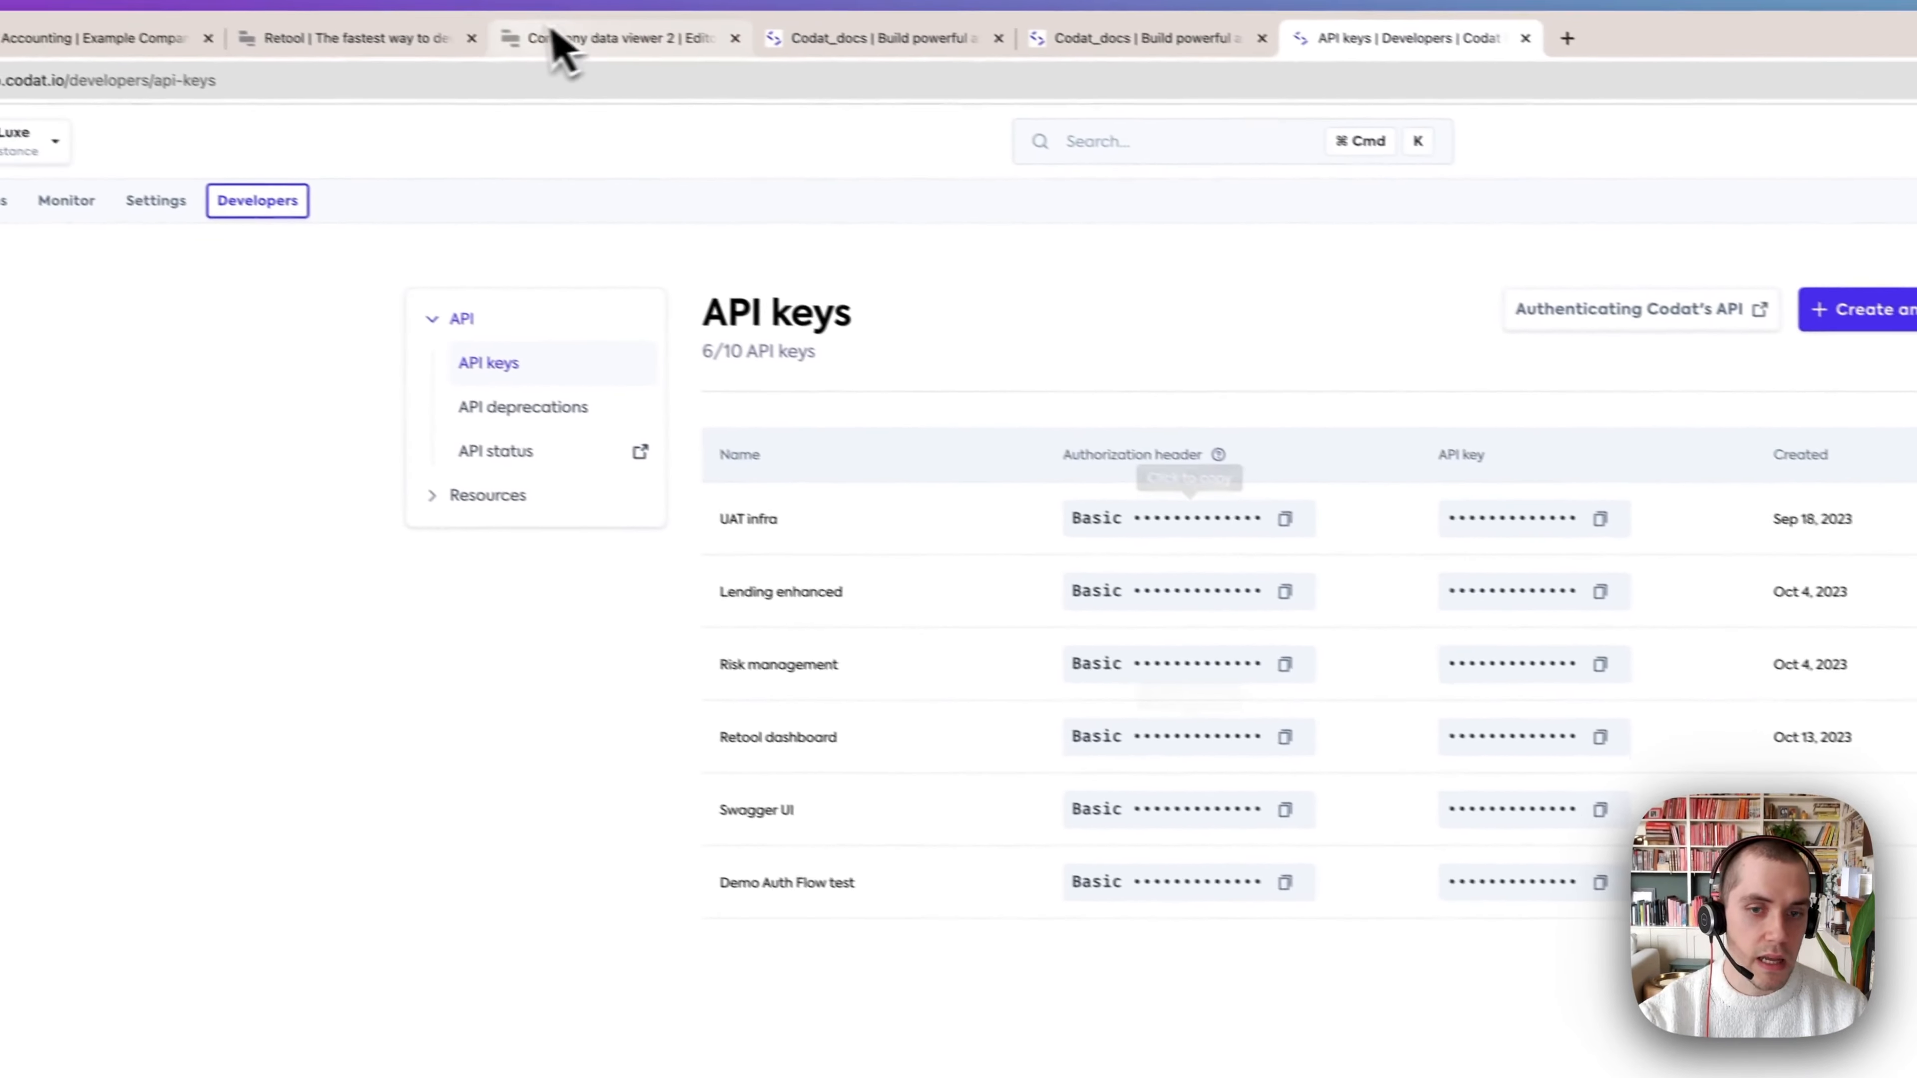
left_click(377, 53)
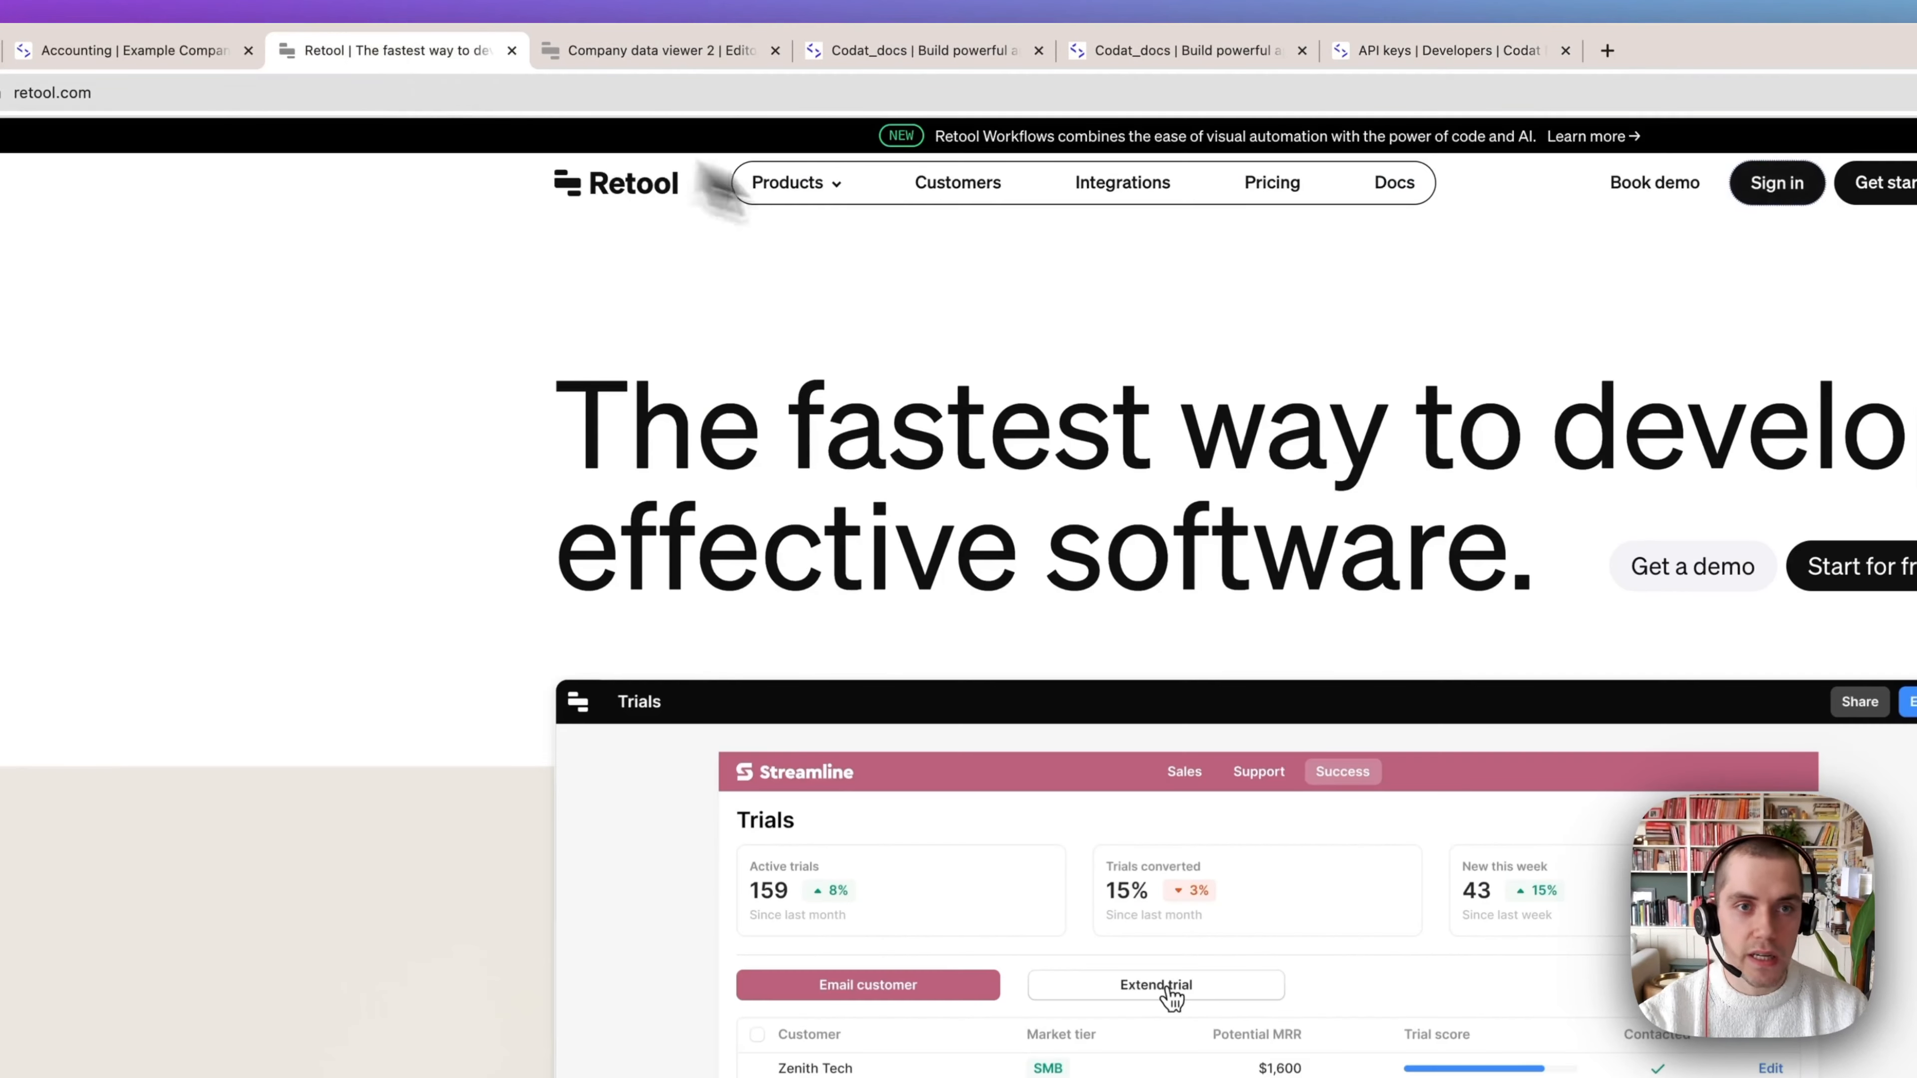
left_click(758, 59)
left_click(647, 219)
key("super+v")
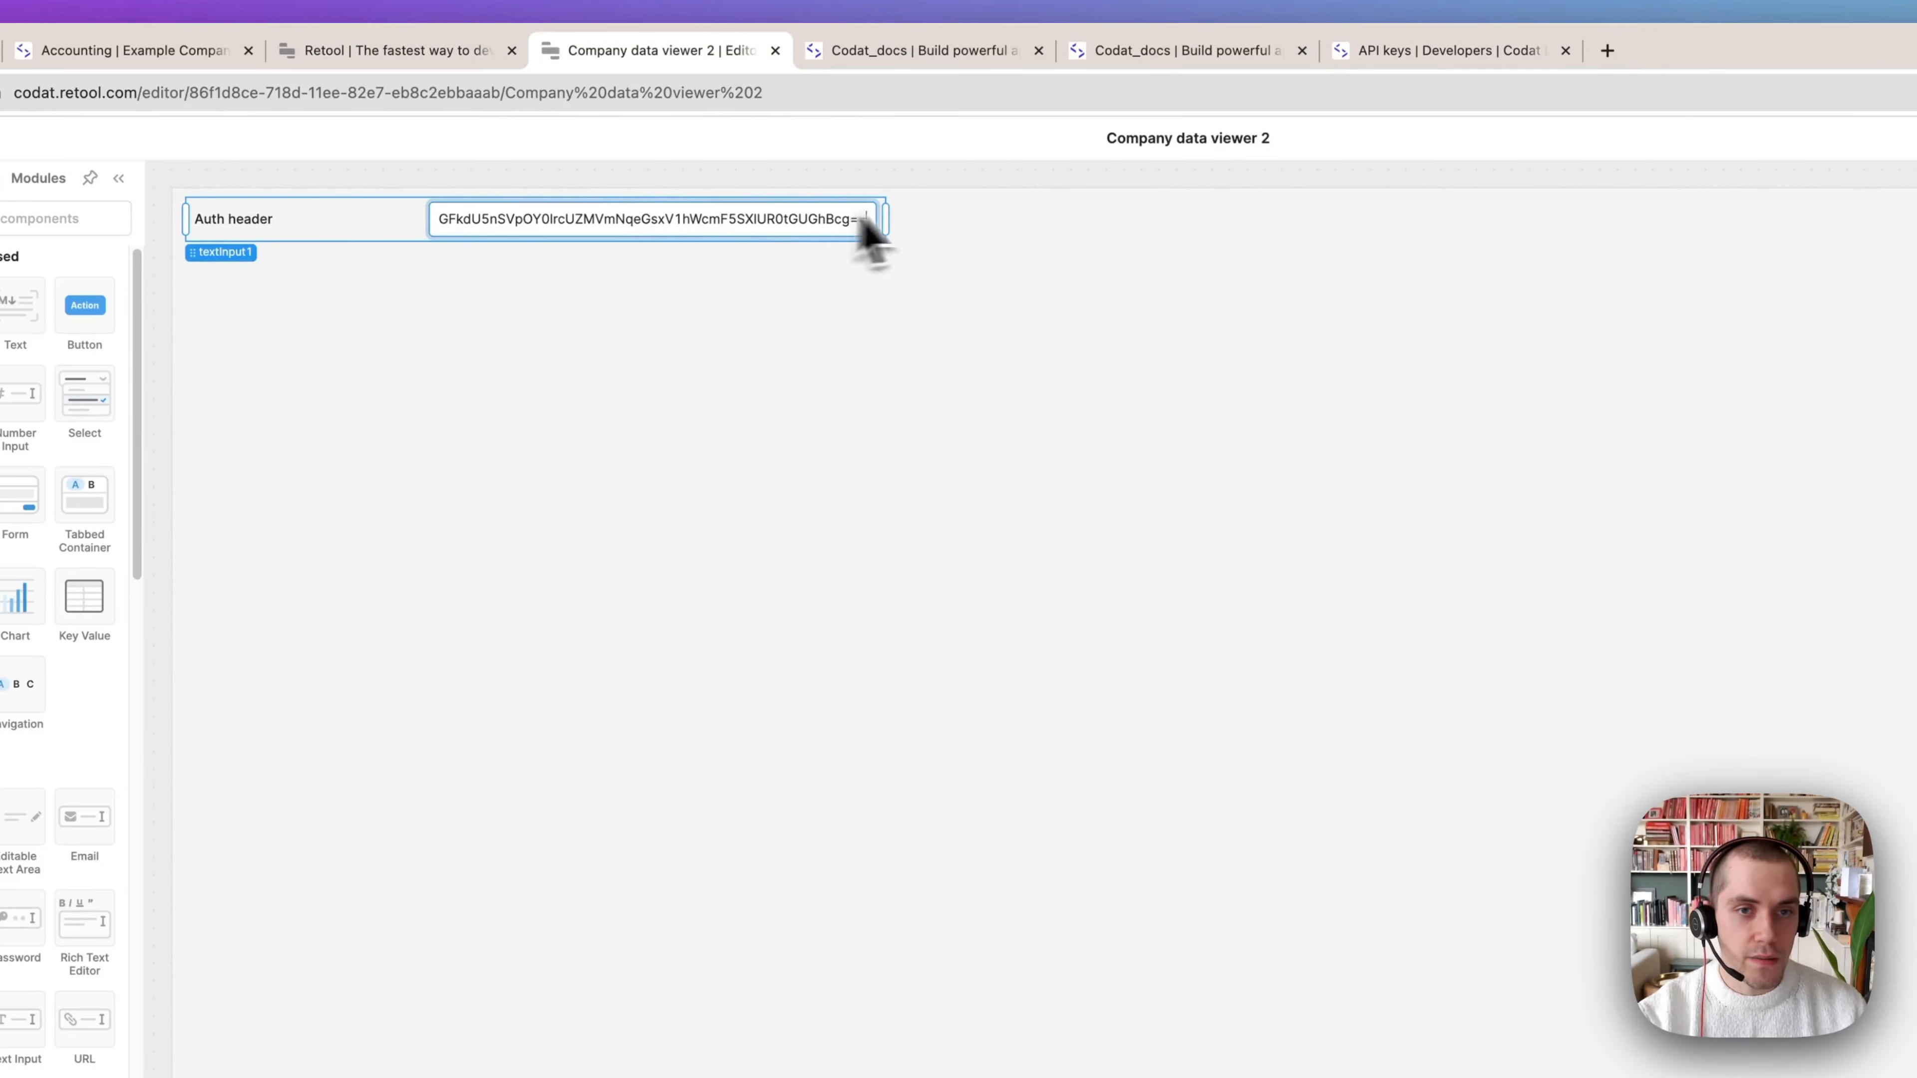
Widen the Auth header input across the canvas and create a new resource query in the app's code
left_click_drag(905, 218, 1351, 221)
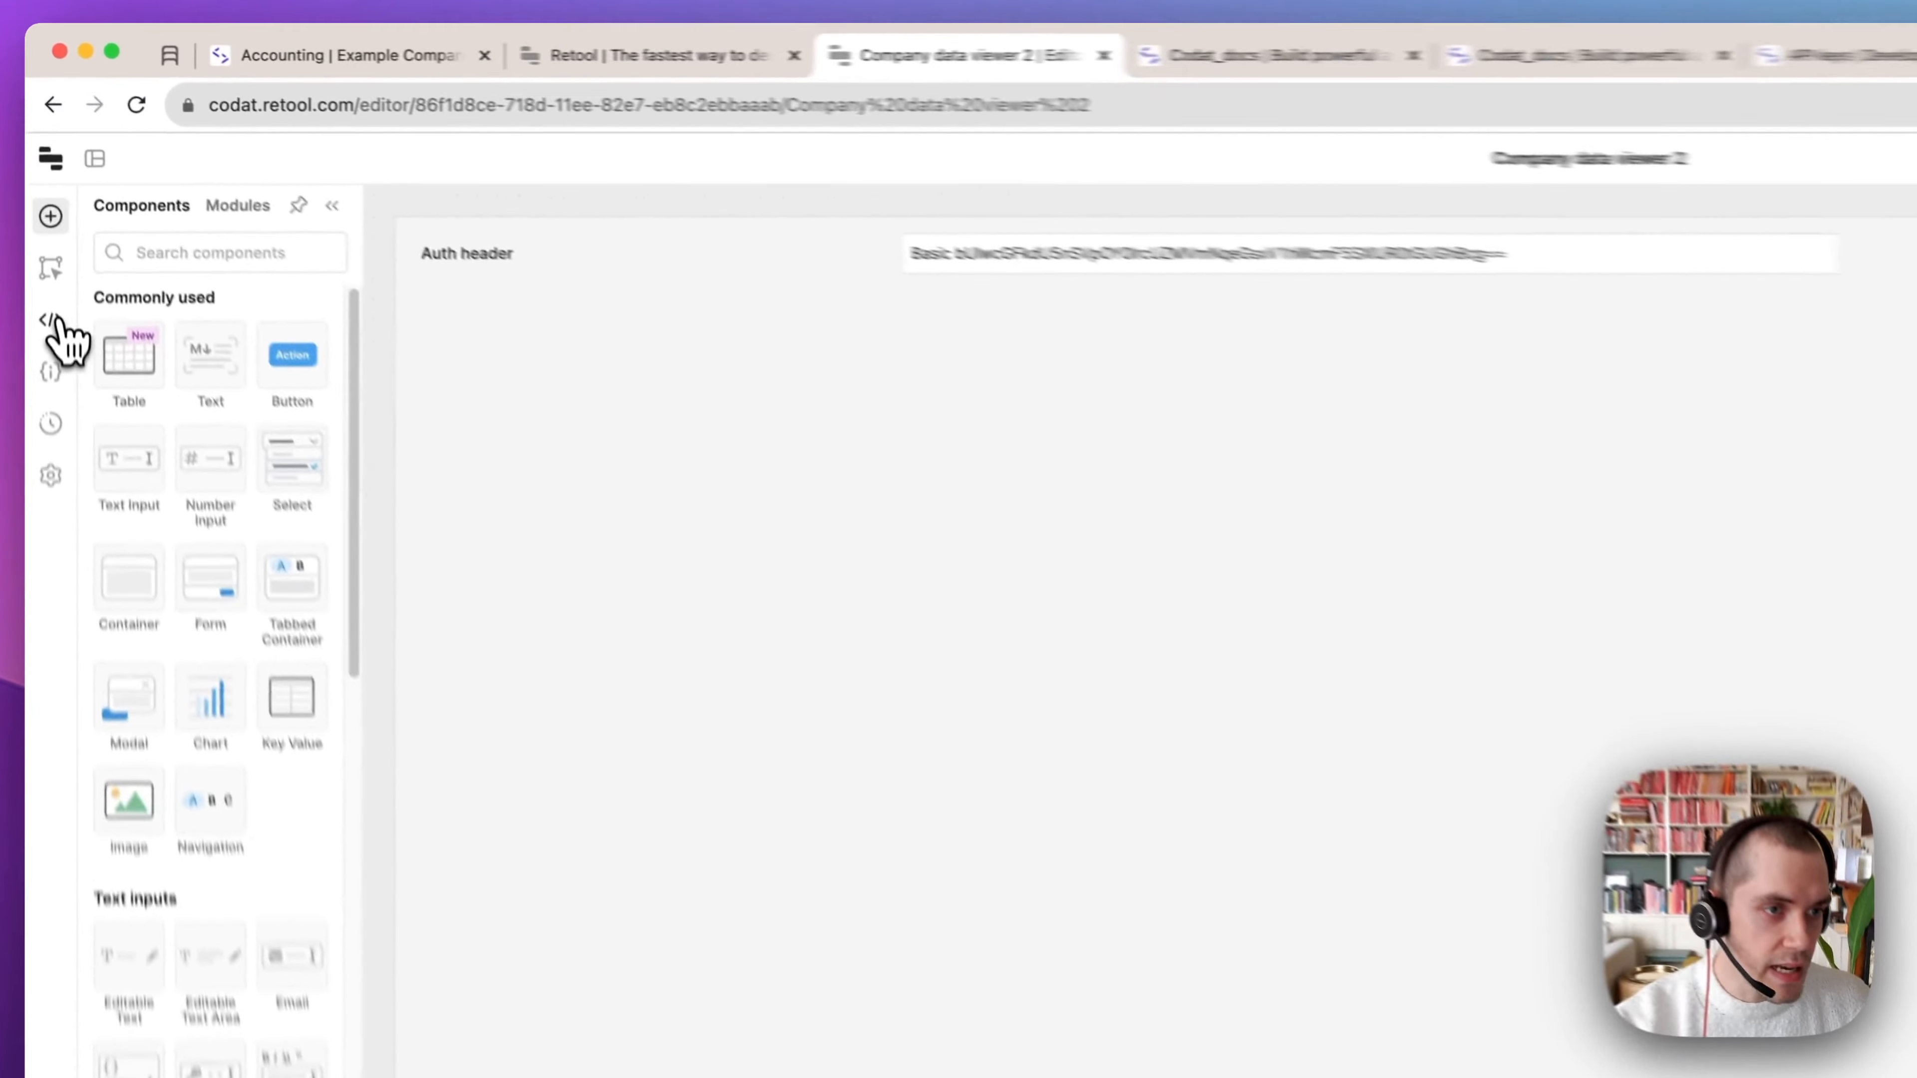
left_click(40, 190)
left_click(280, 532)
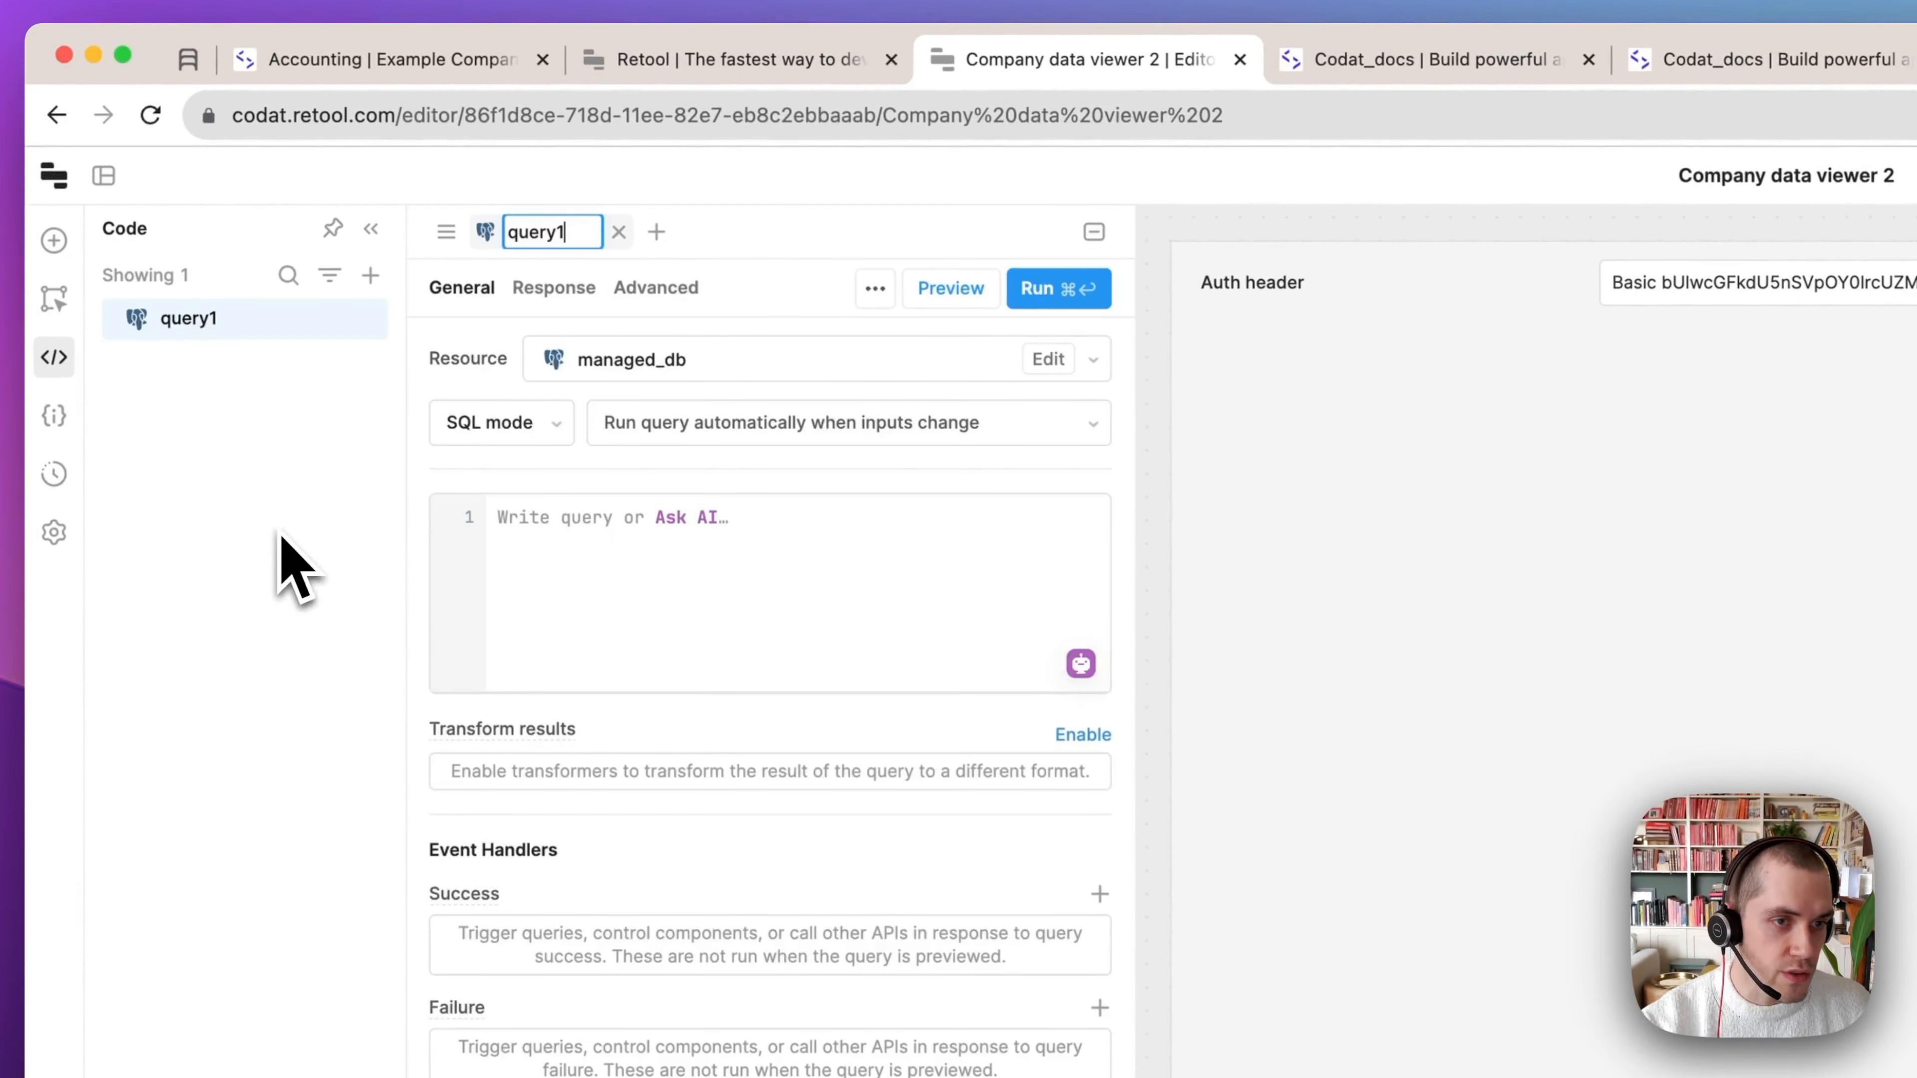
Switch to the Codat docs, open the Lending API reference for List companies, and copy its endpoint URL
left_click(1268, 72)
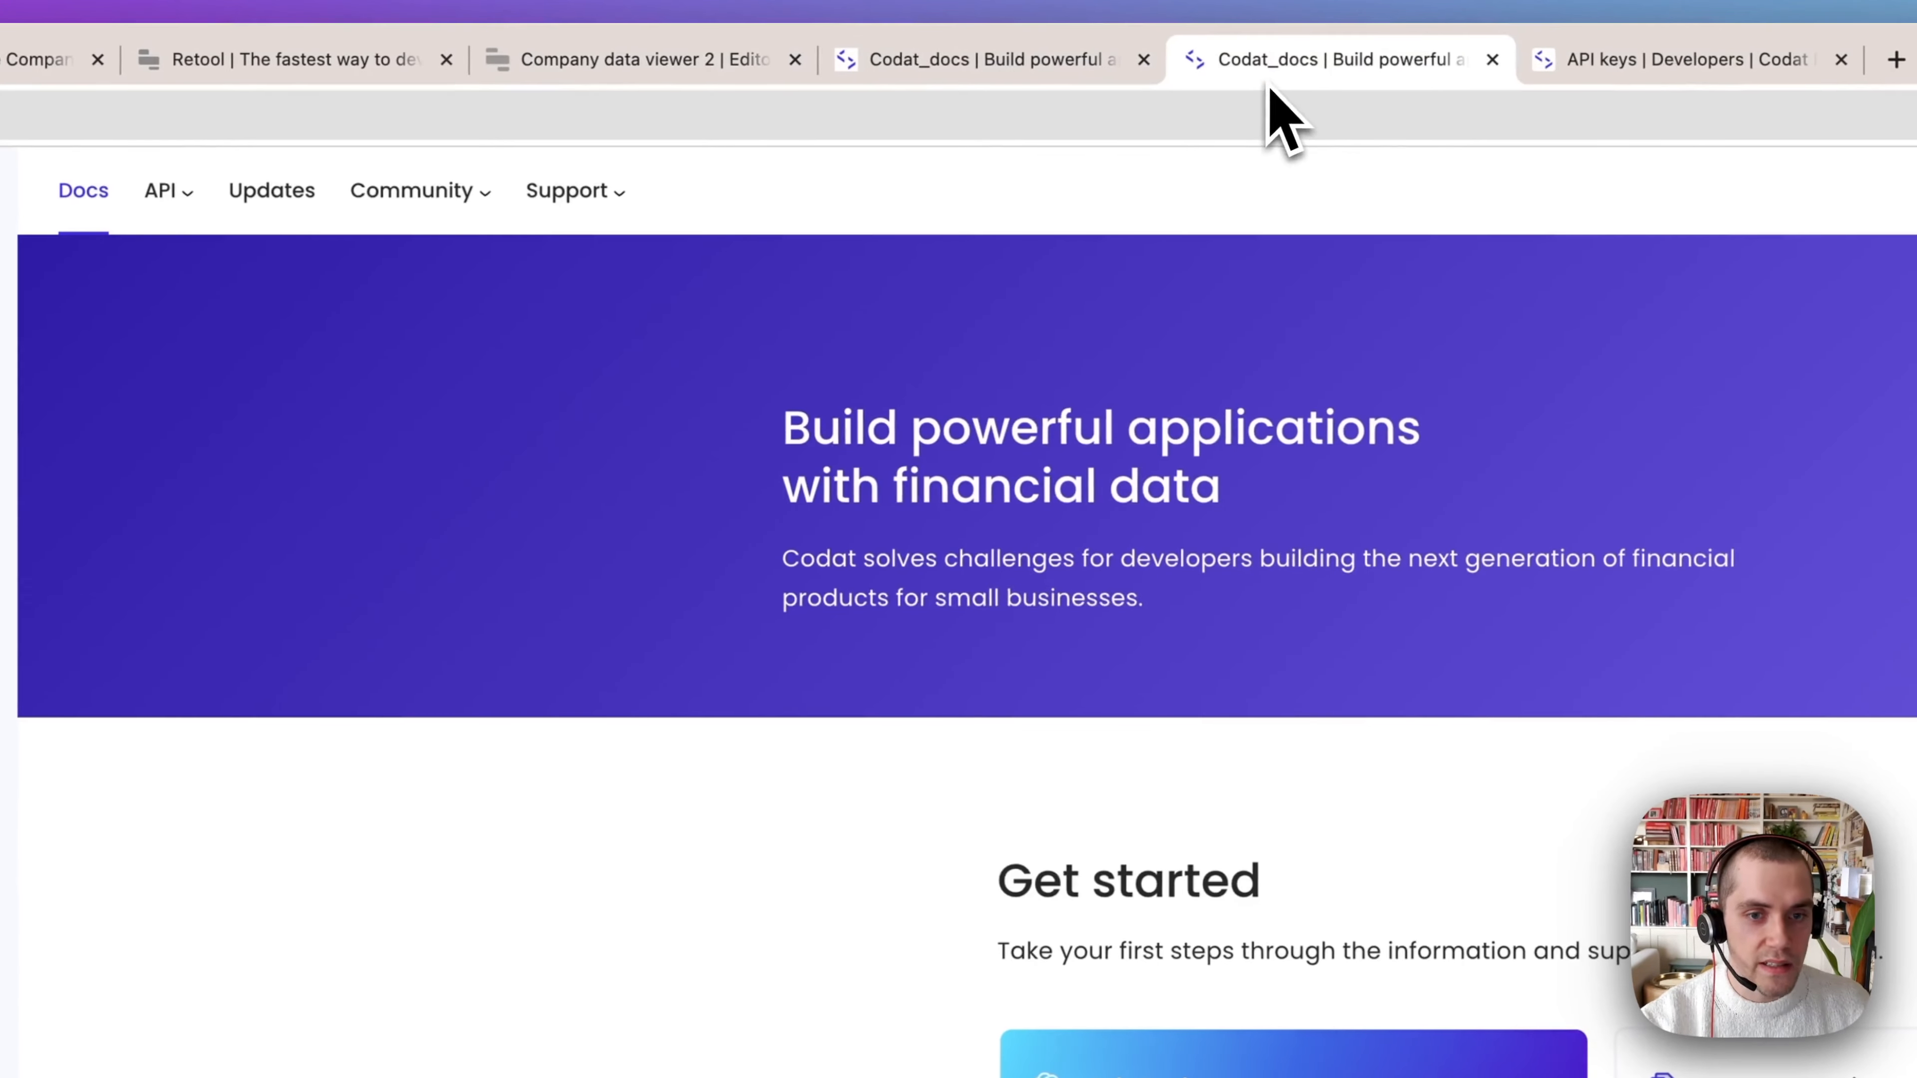
left_click(1087, 72)
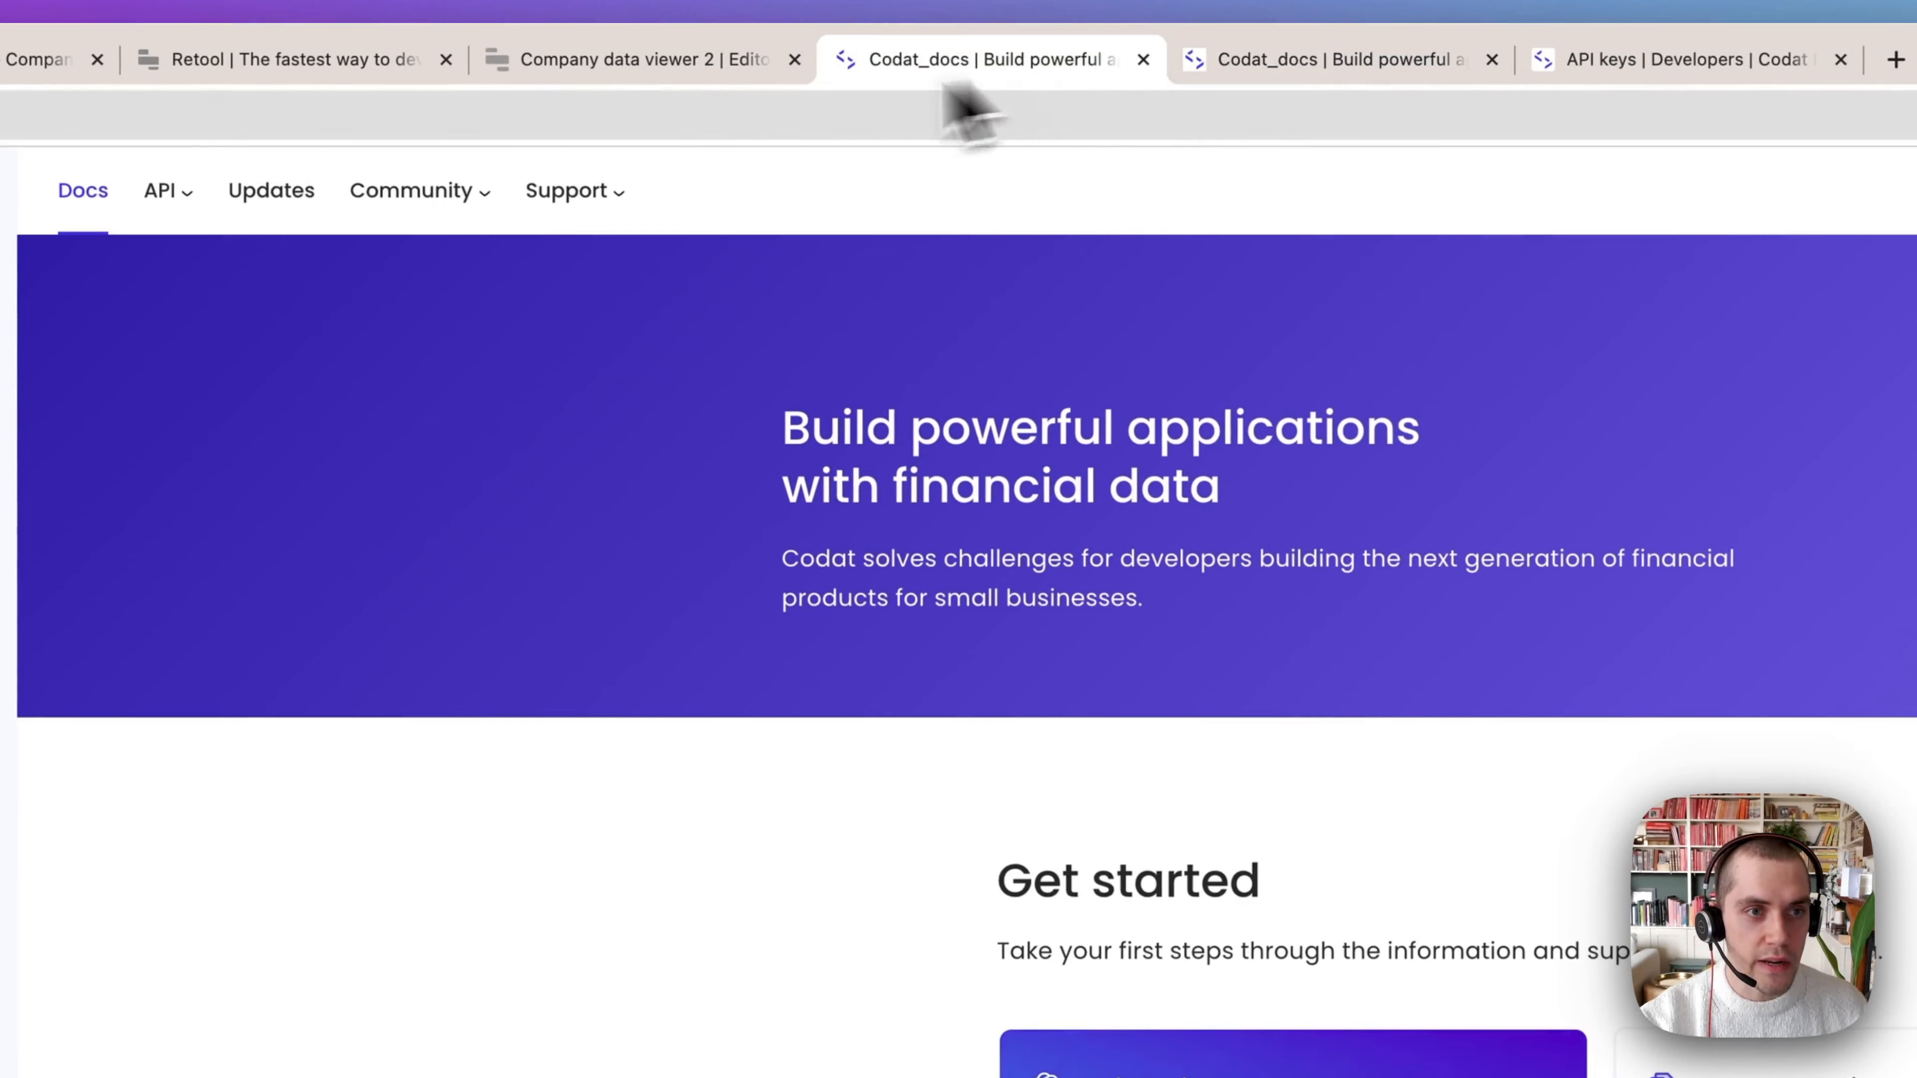
left_click(1245, 76)
mouse_move(170, 190)
left_click(674, 321)
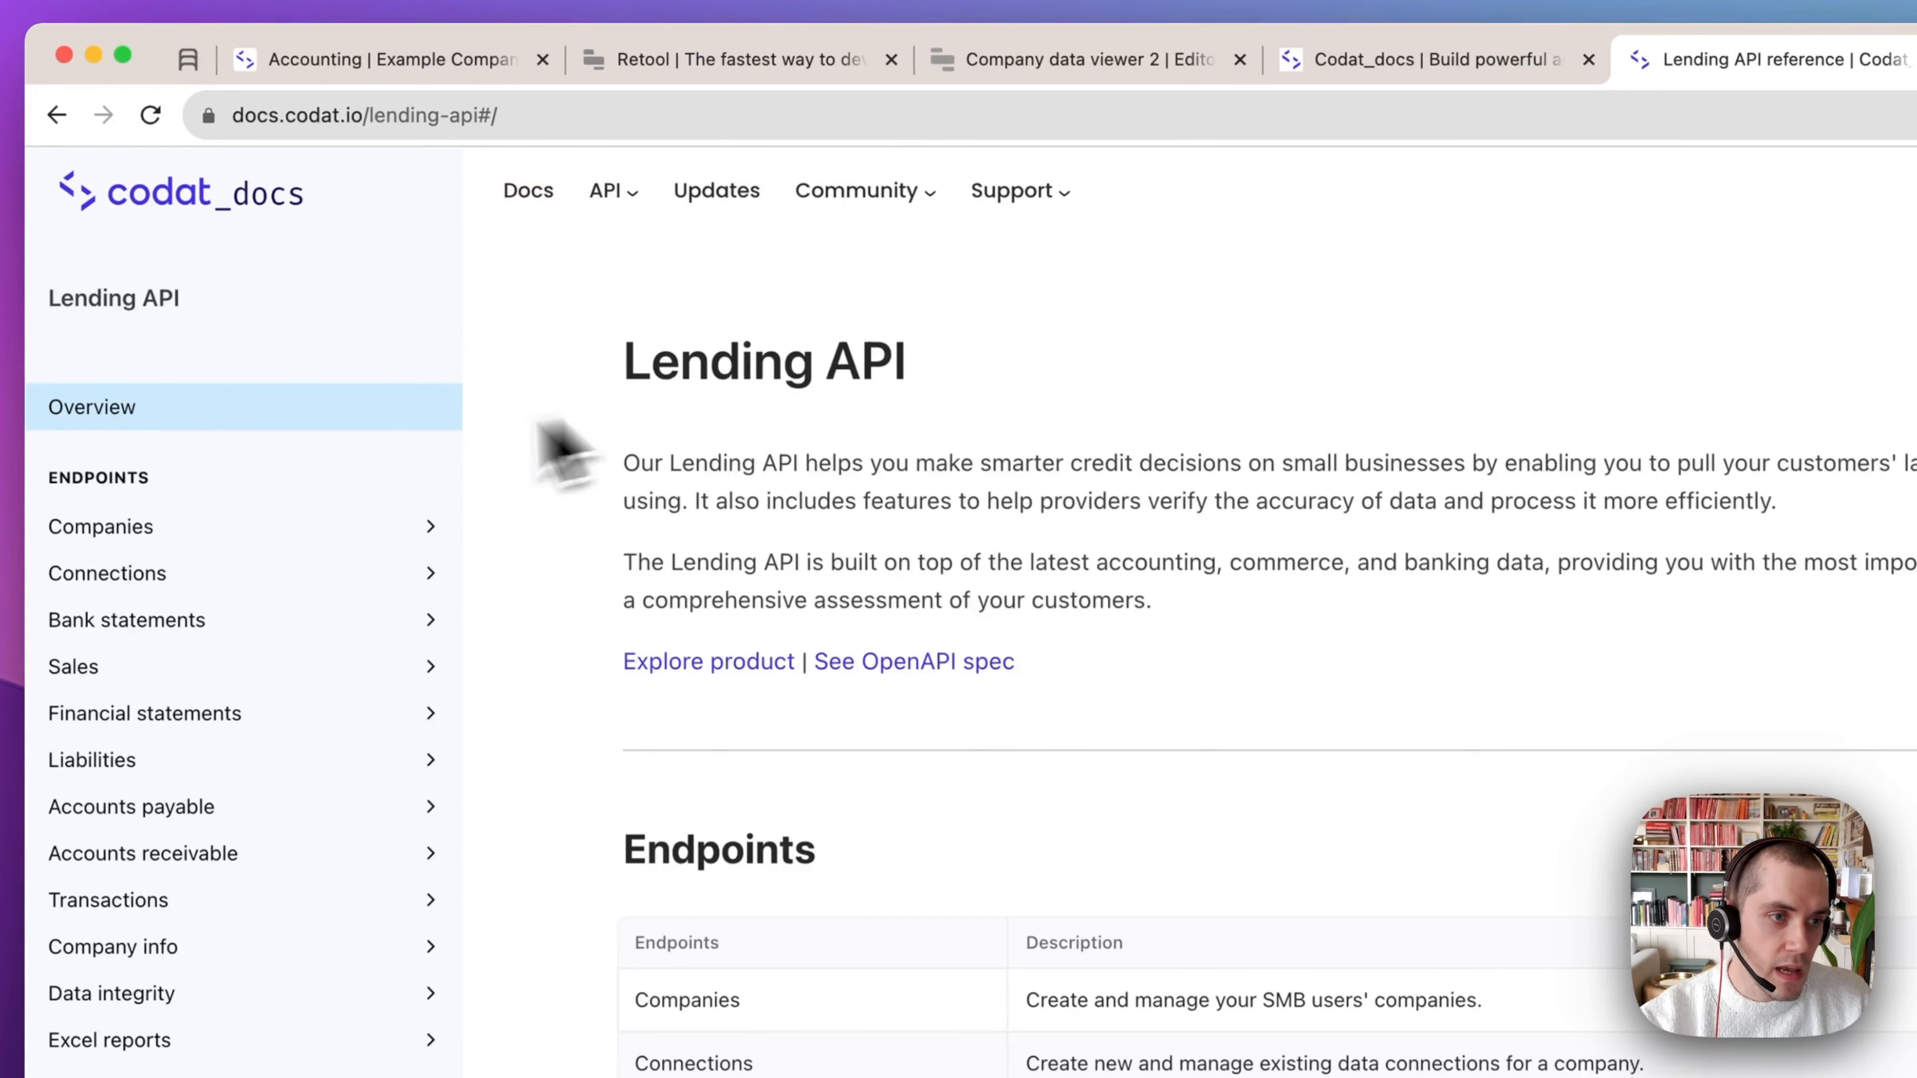
left_click(202, 527)
left_click(198, 574)
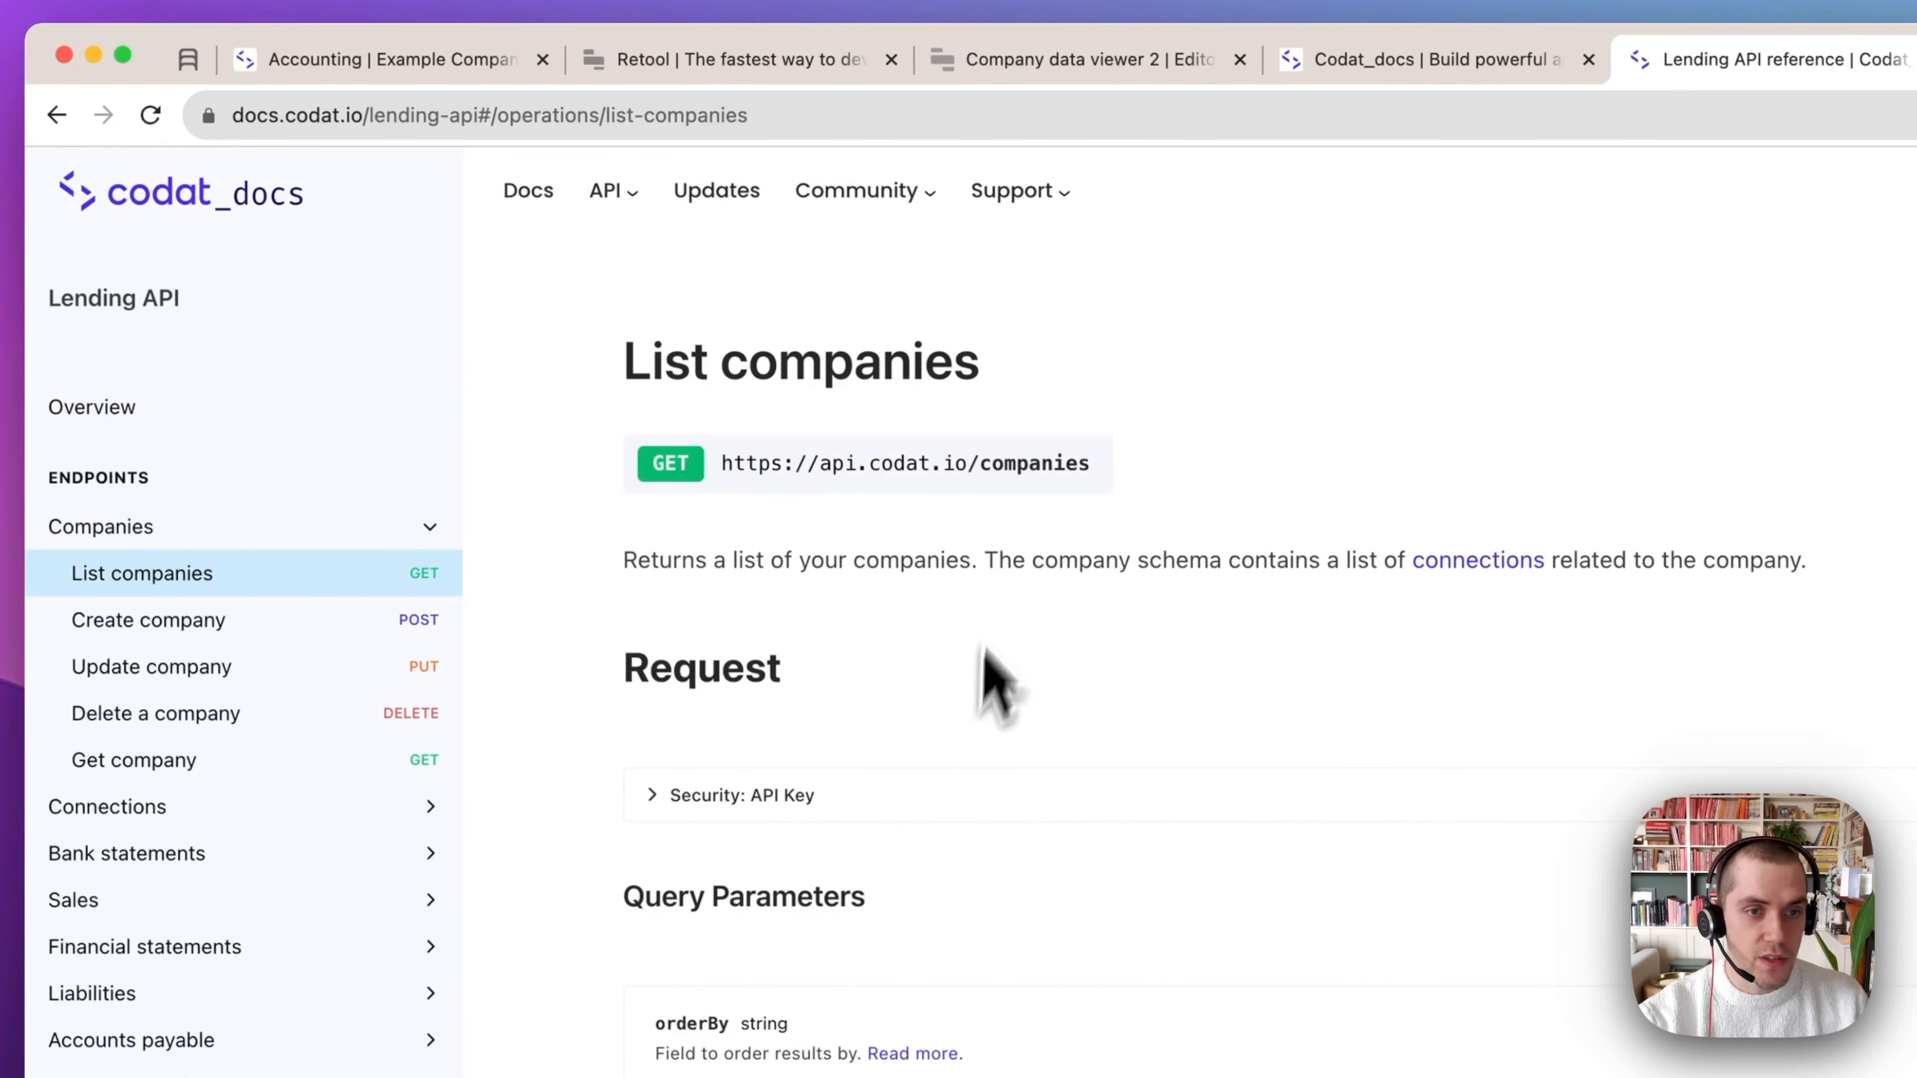
left_click_drag(1091, 462, 759, 464)
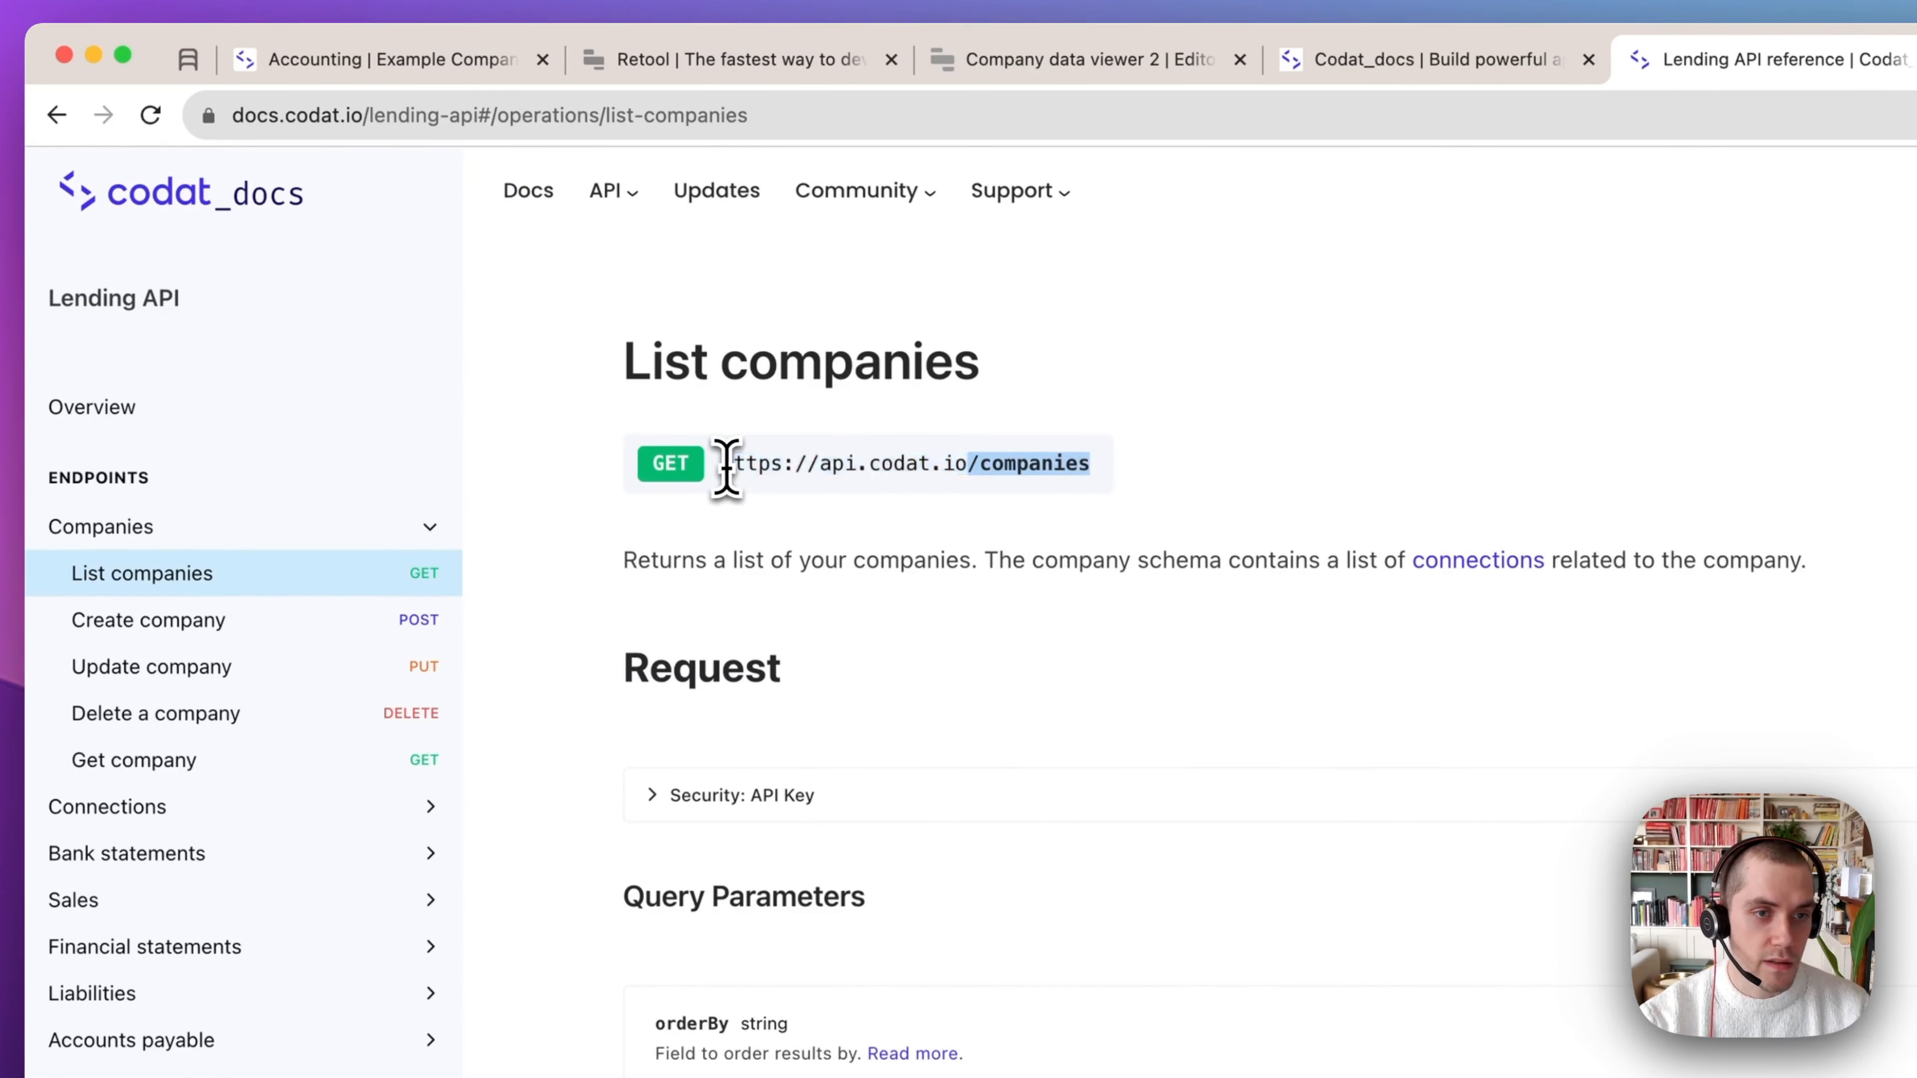
left_click(1185, 59)
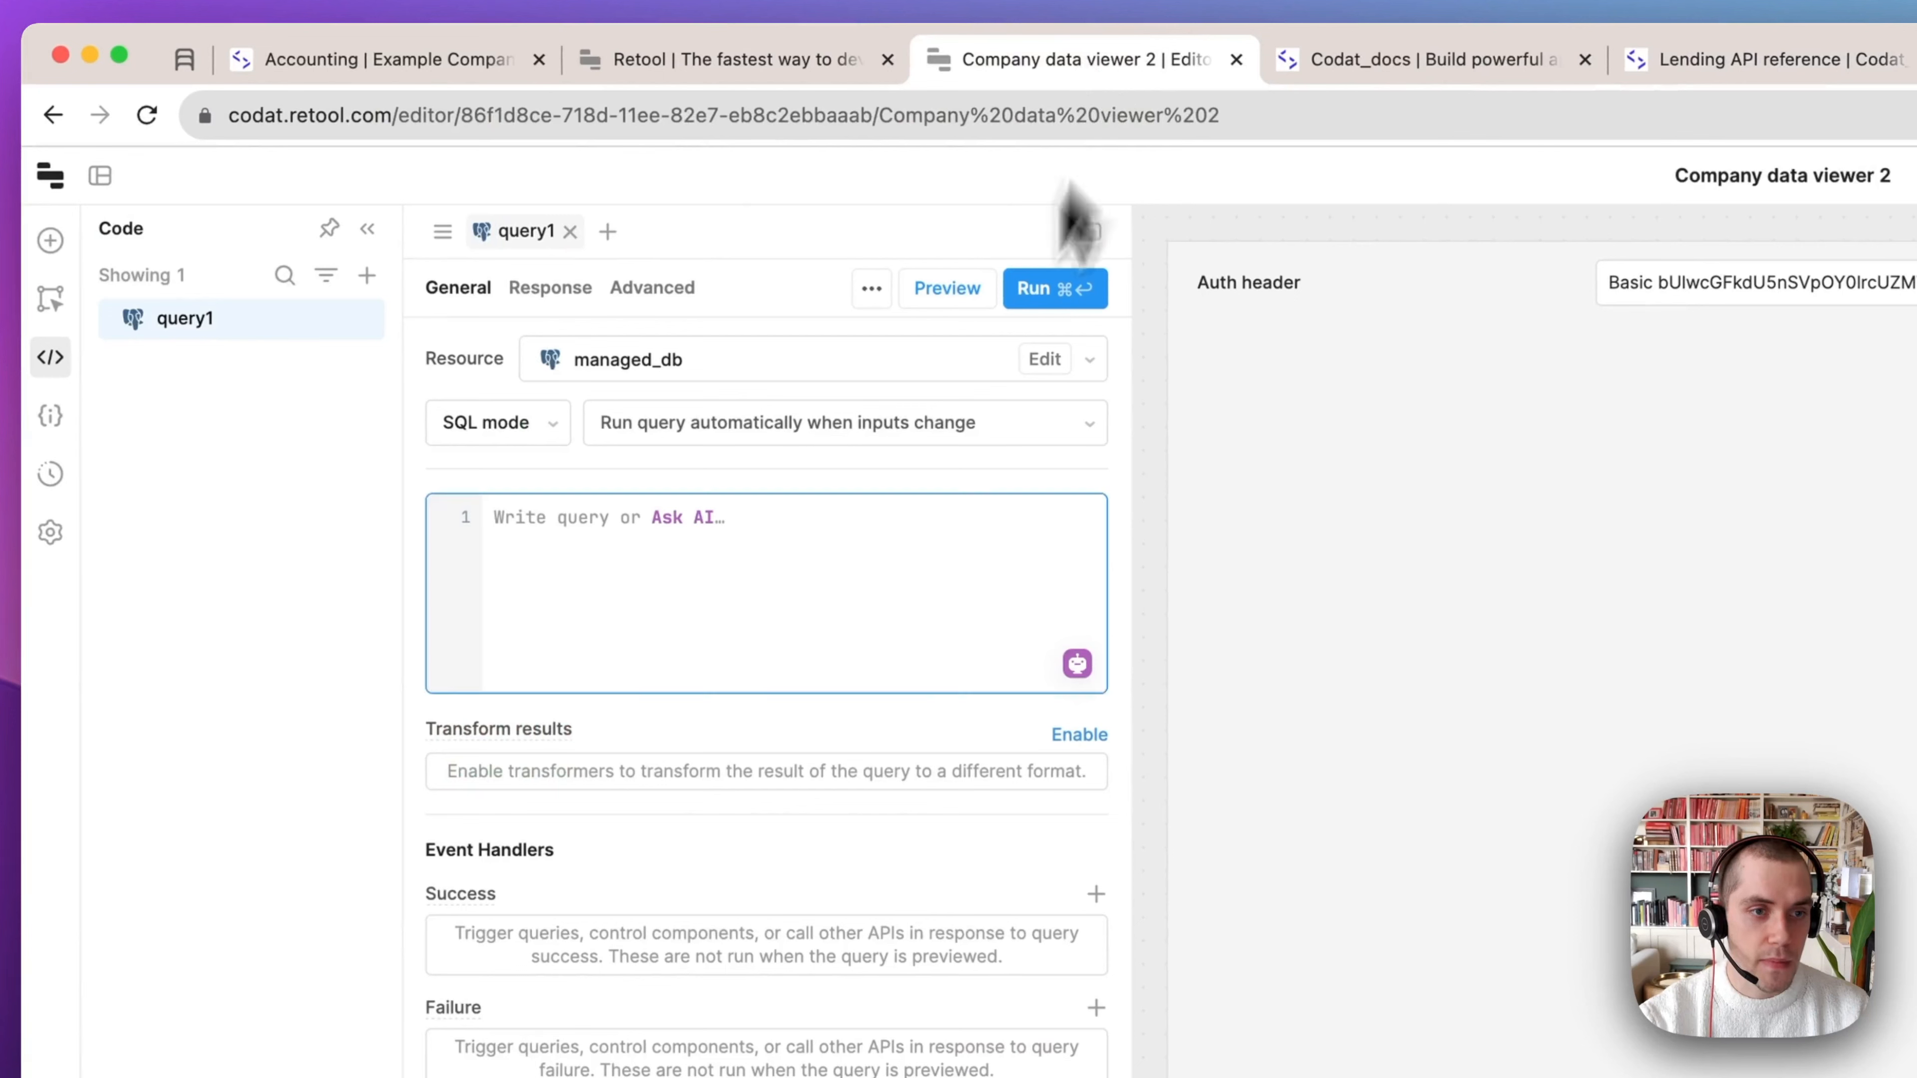
left_click(738, 444)
left_click(718, 367)
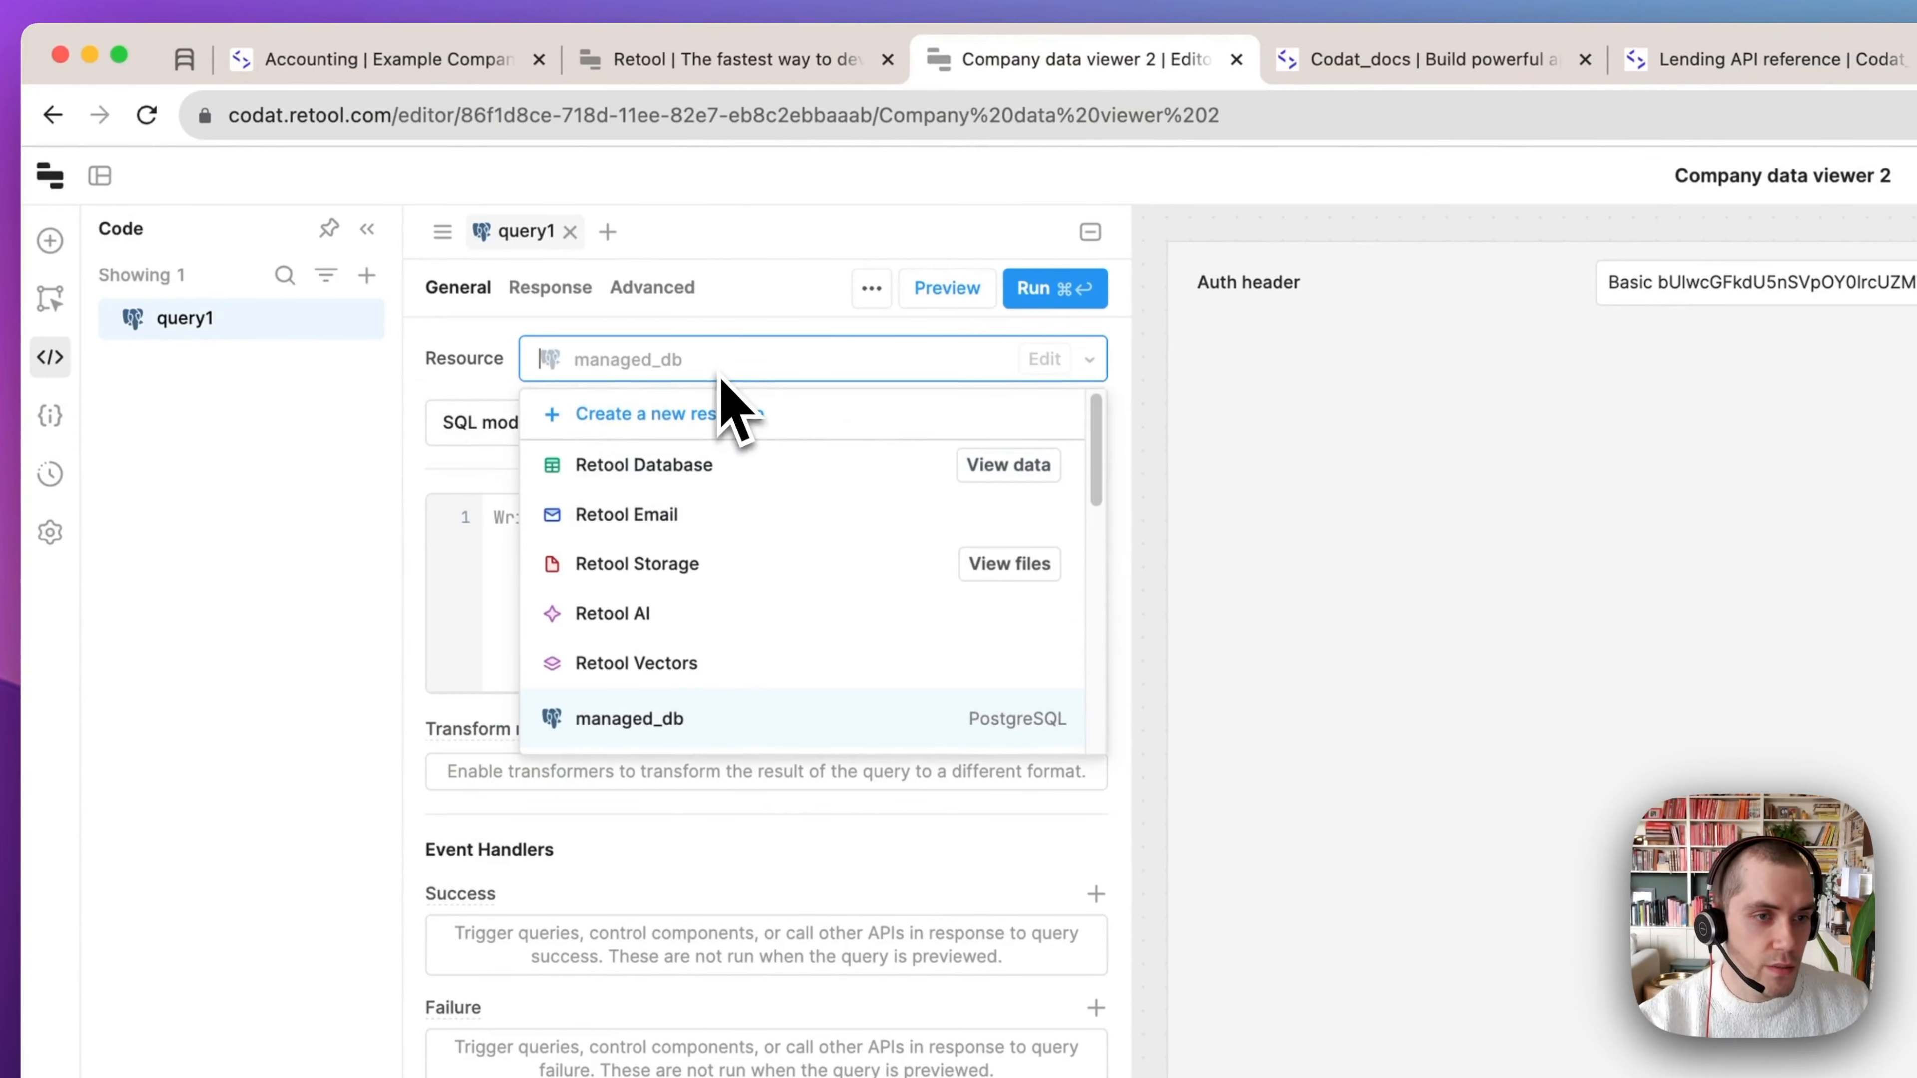
scroll(755, 664, "down", 4)
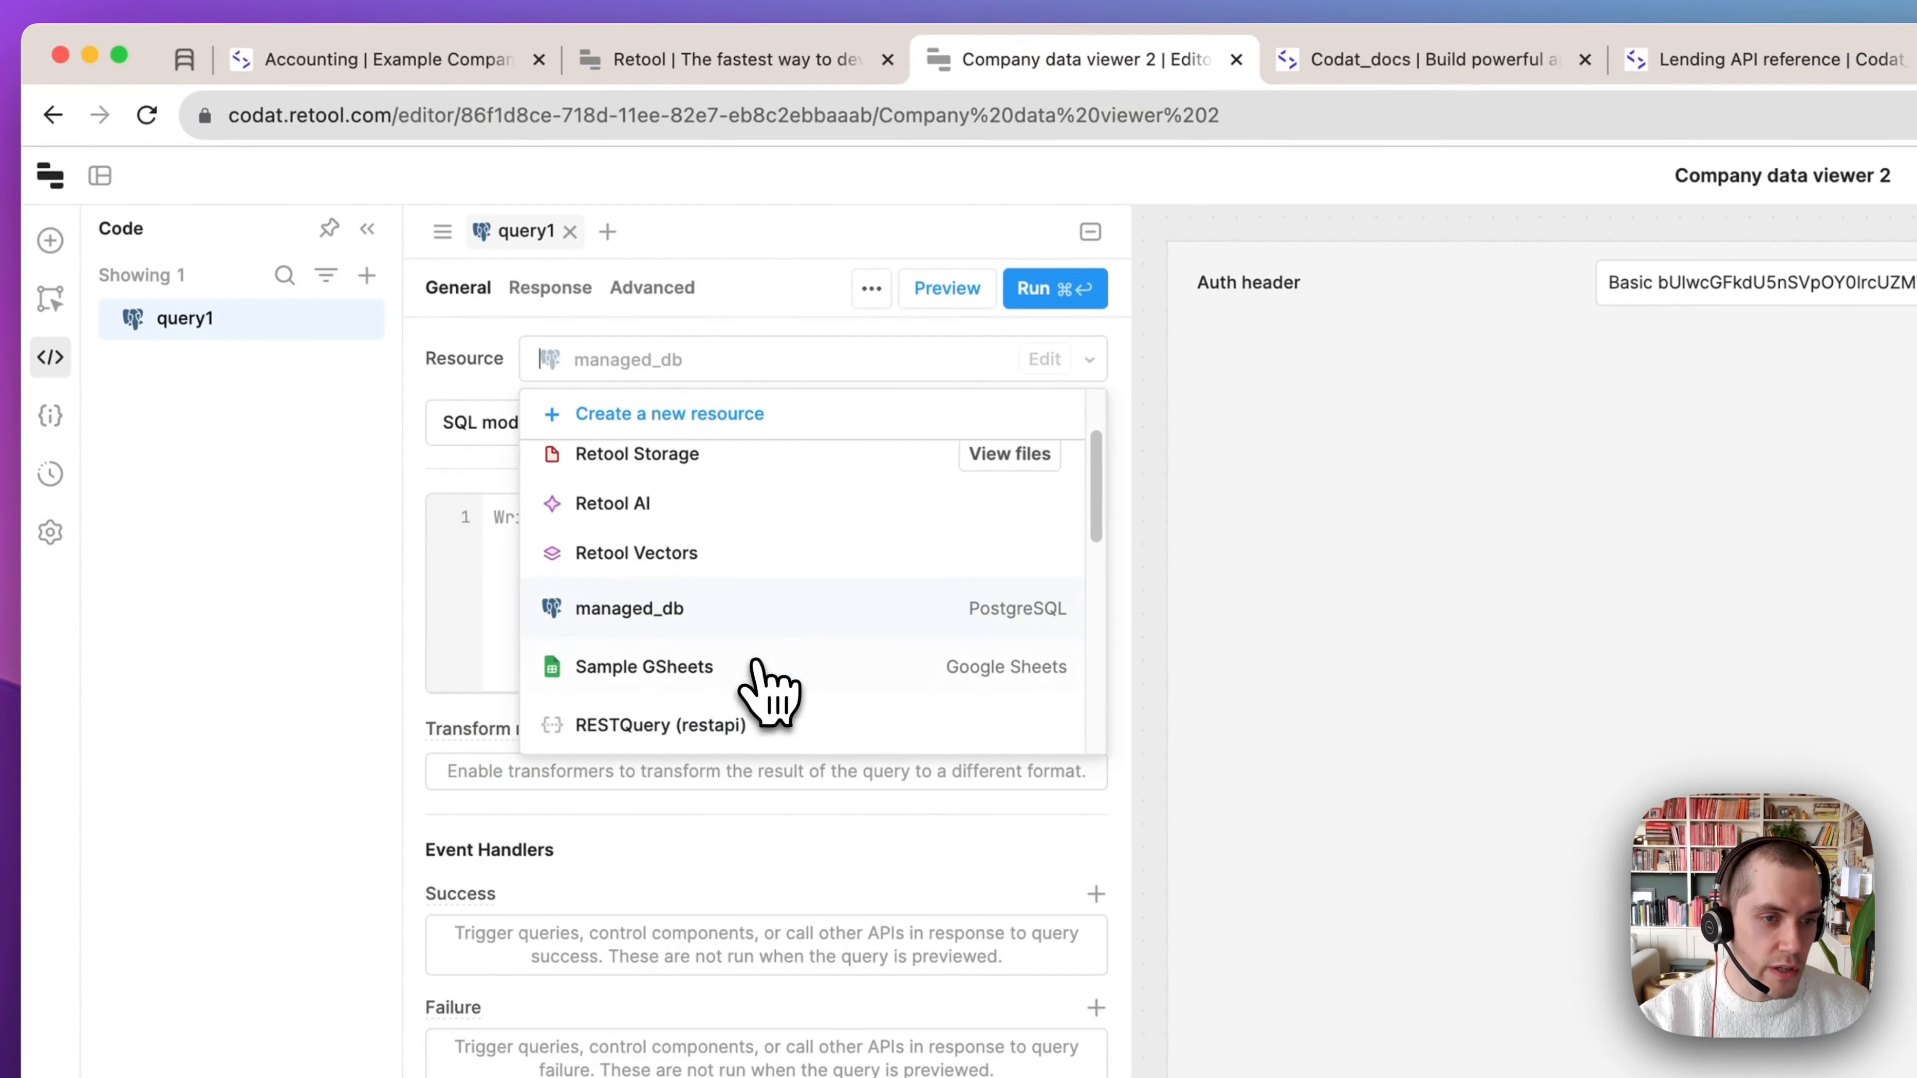
left_click(656, 679)
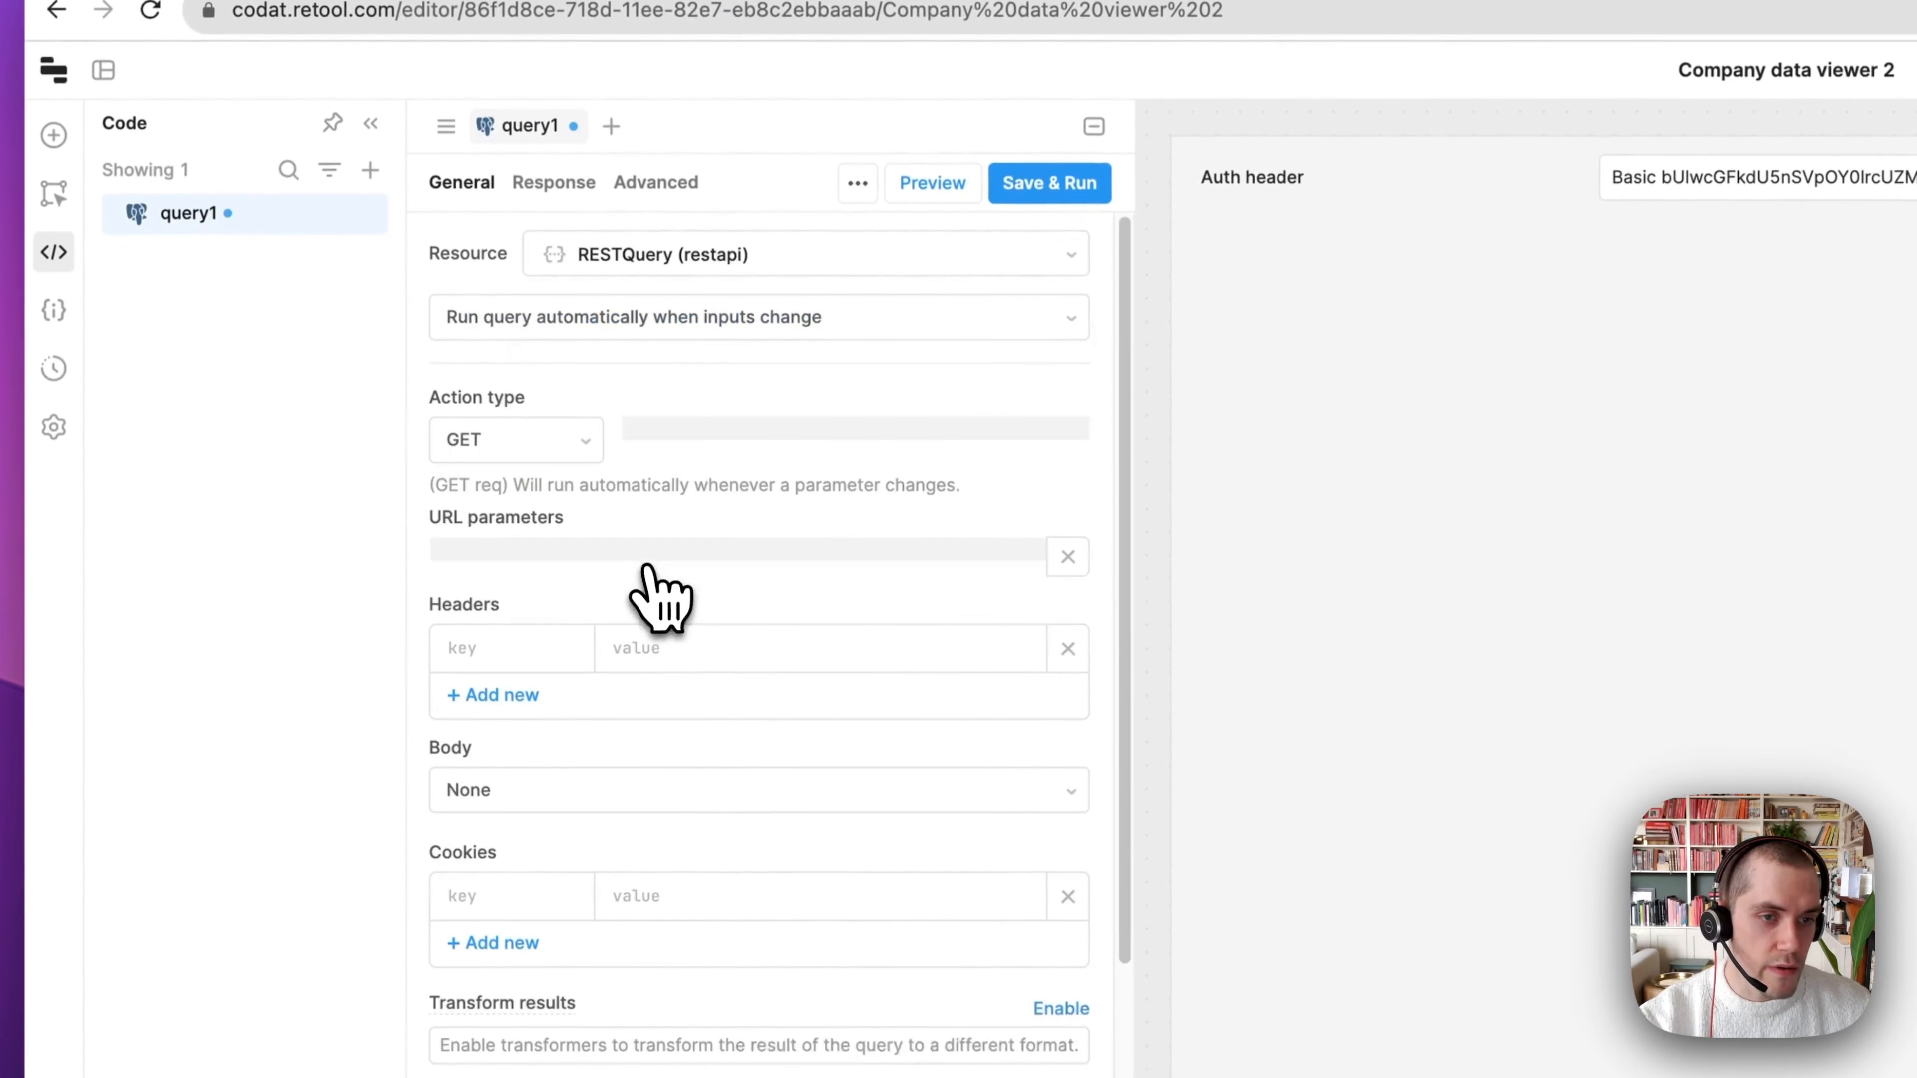
left_click(779, 438)
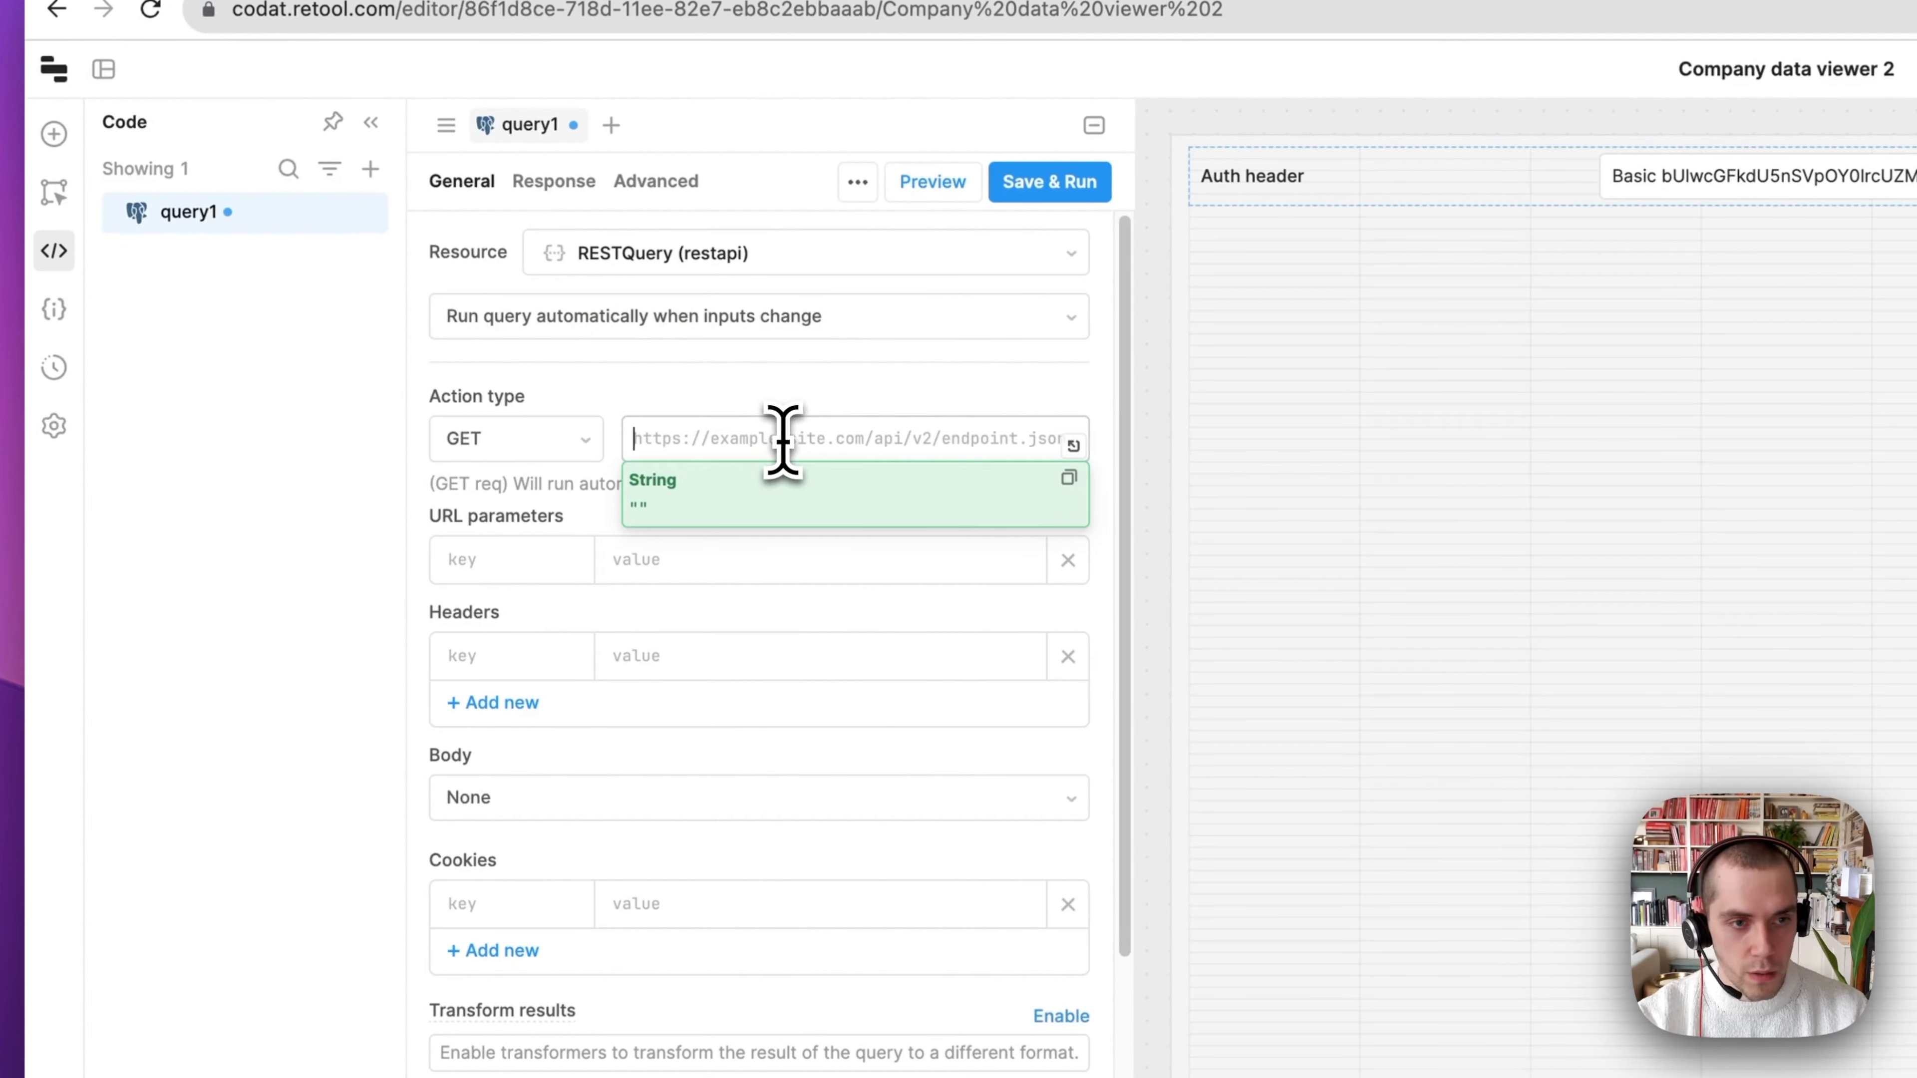
type("https://api.codat.io/companies")
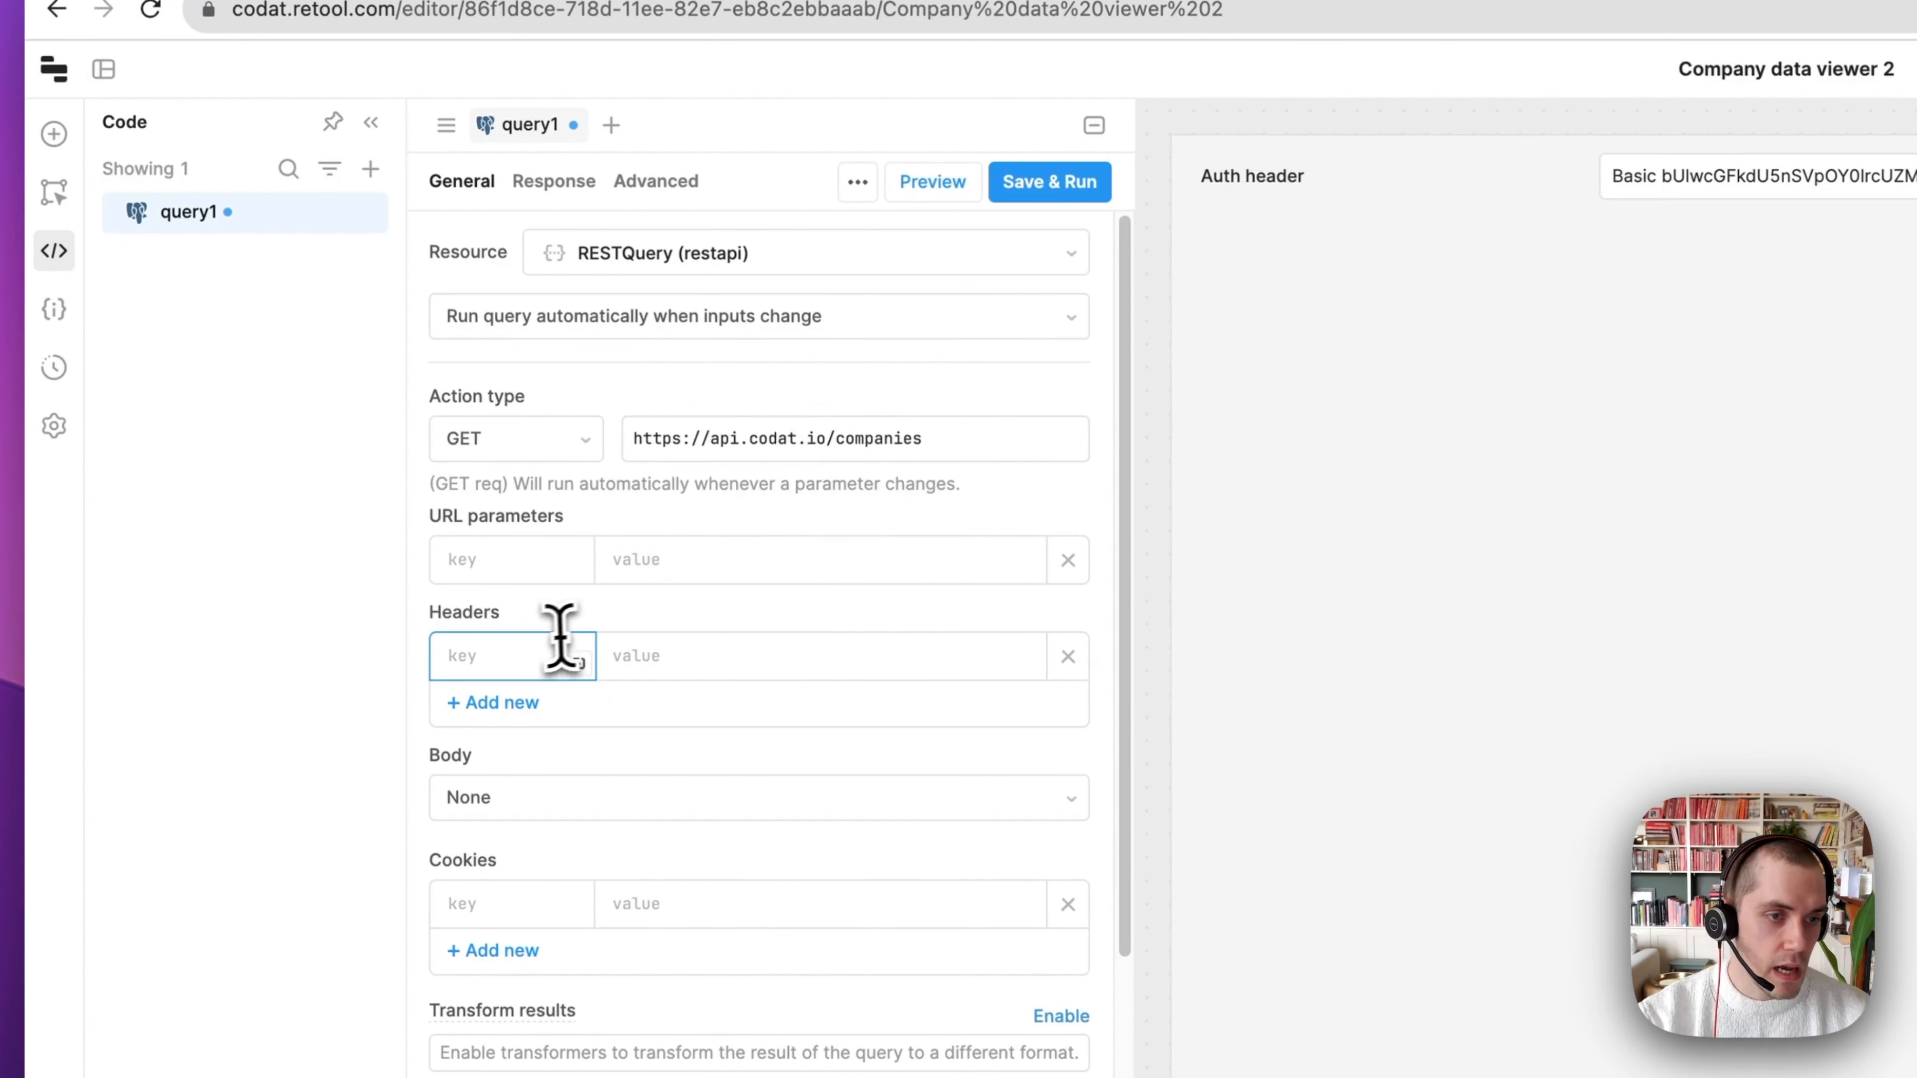
Add an Authorization header to the query with the value {{textInput1.value}}
left_click(545, 650)
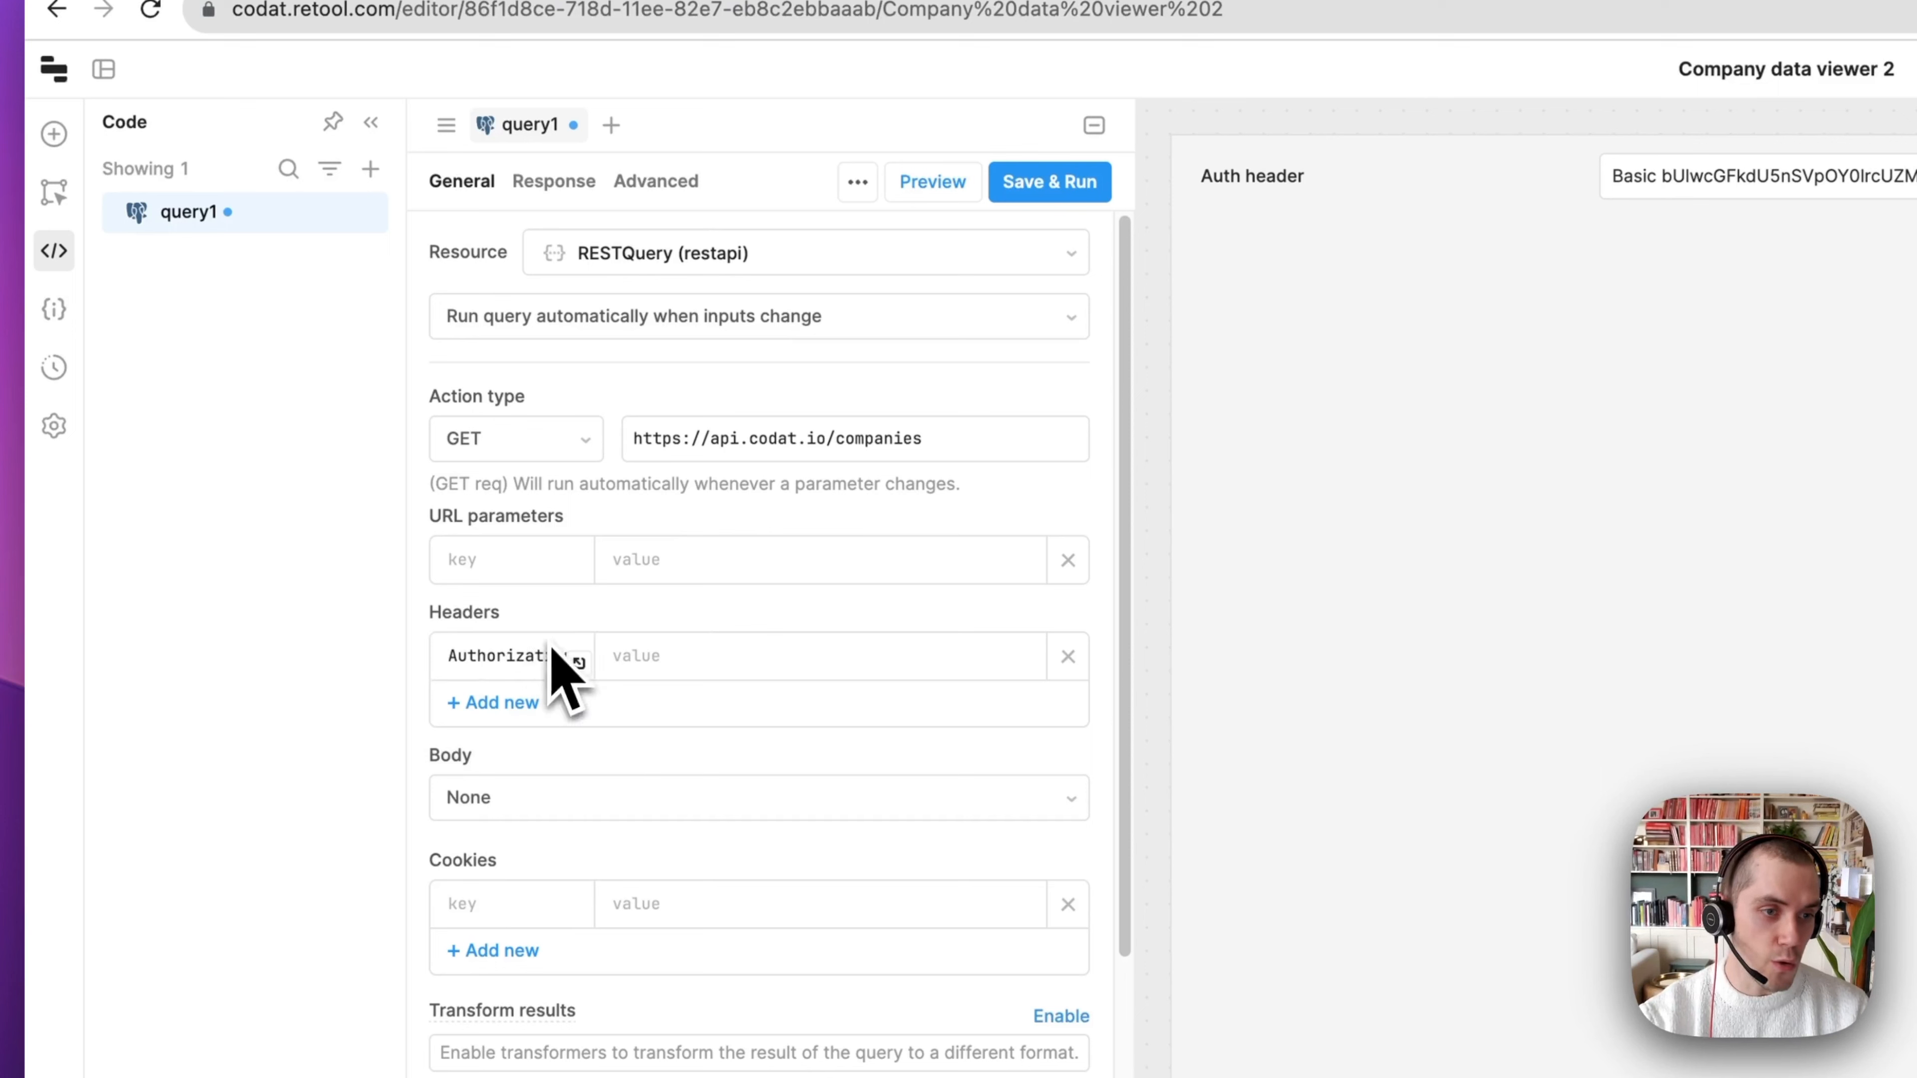
left_click(694, 654)
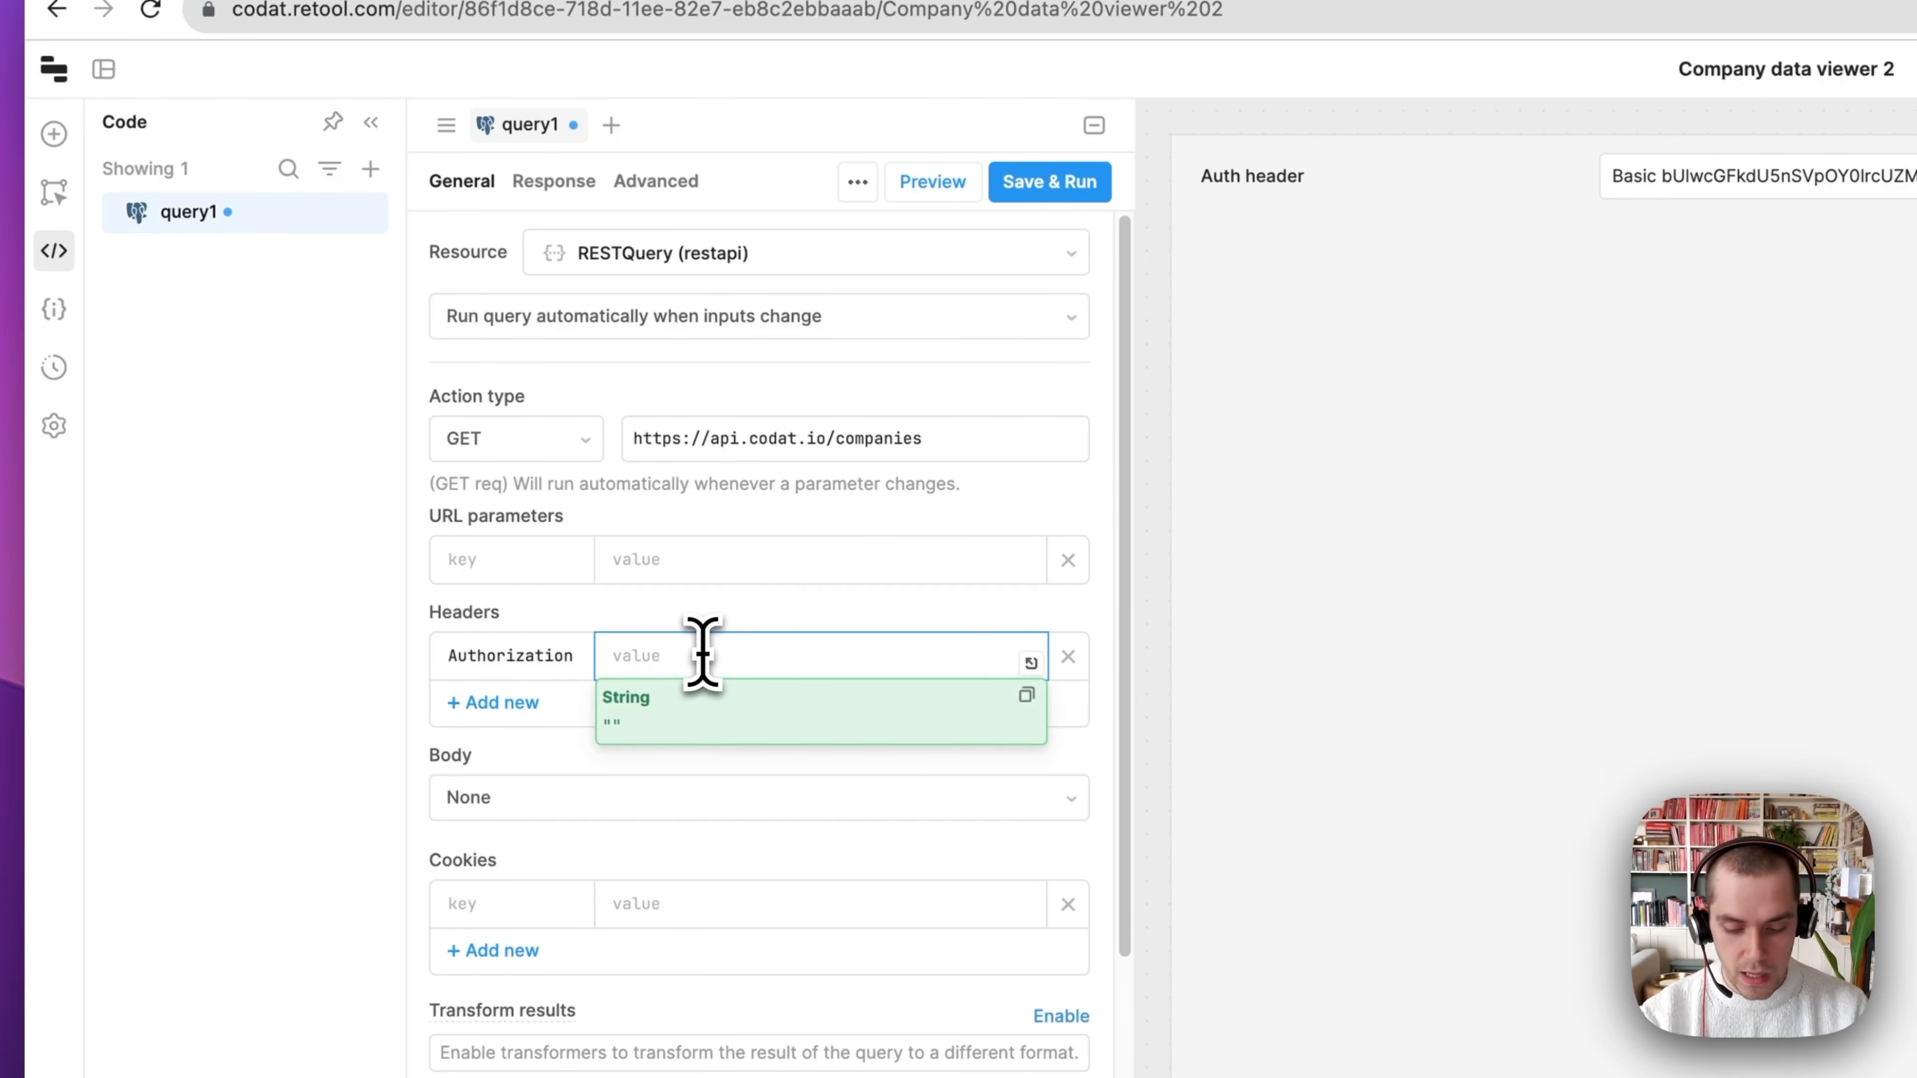
type("{{te")
key("Return")
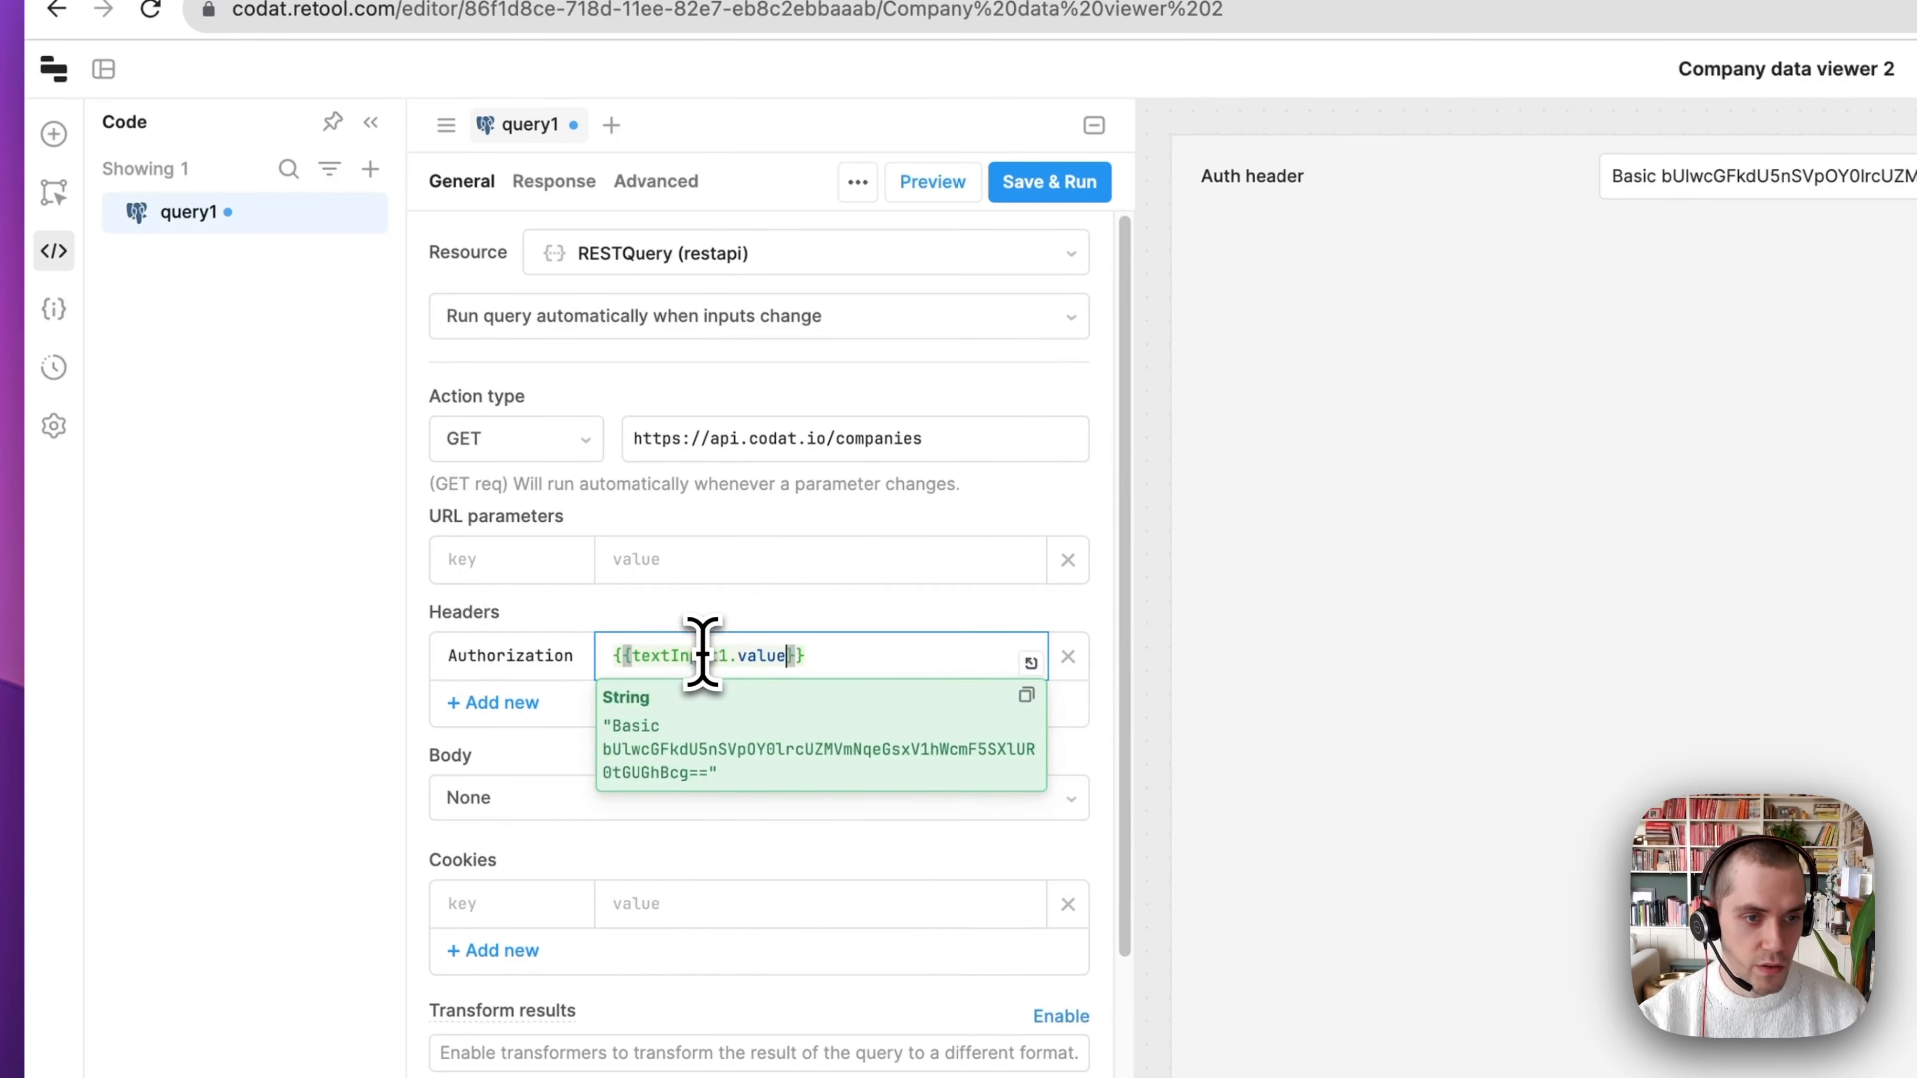
left_click(882, 605)
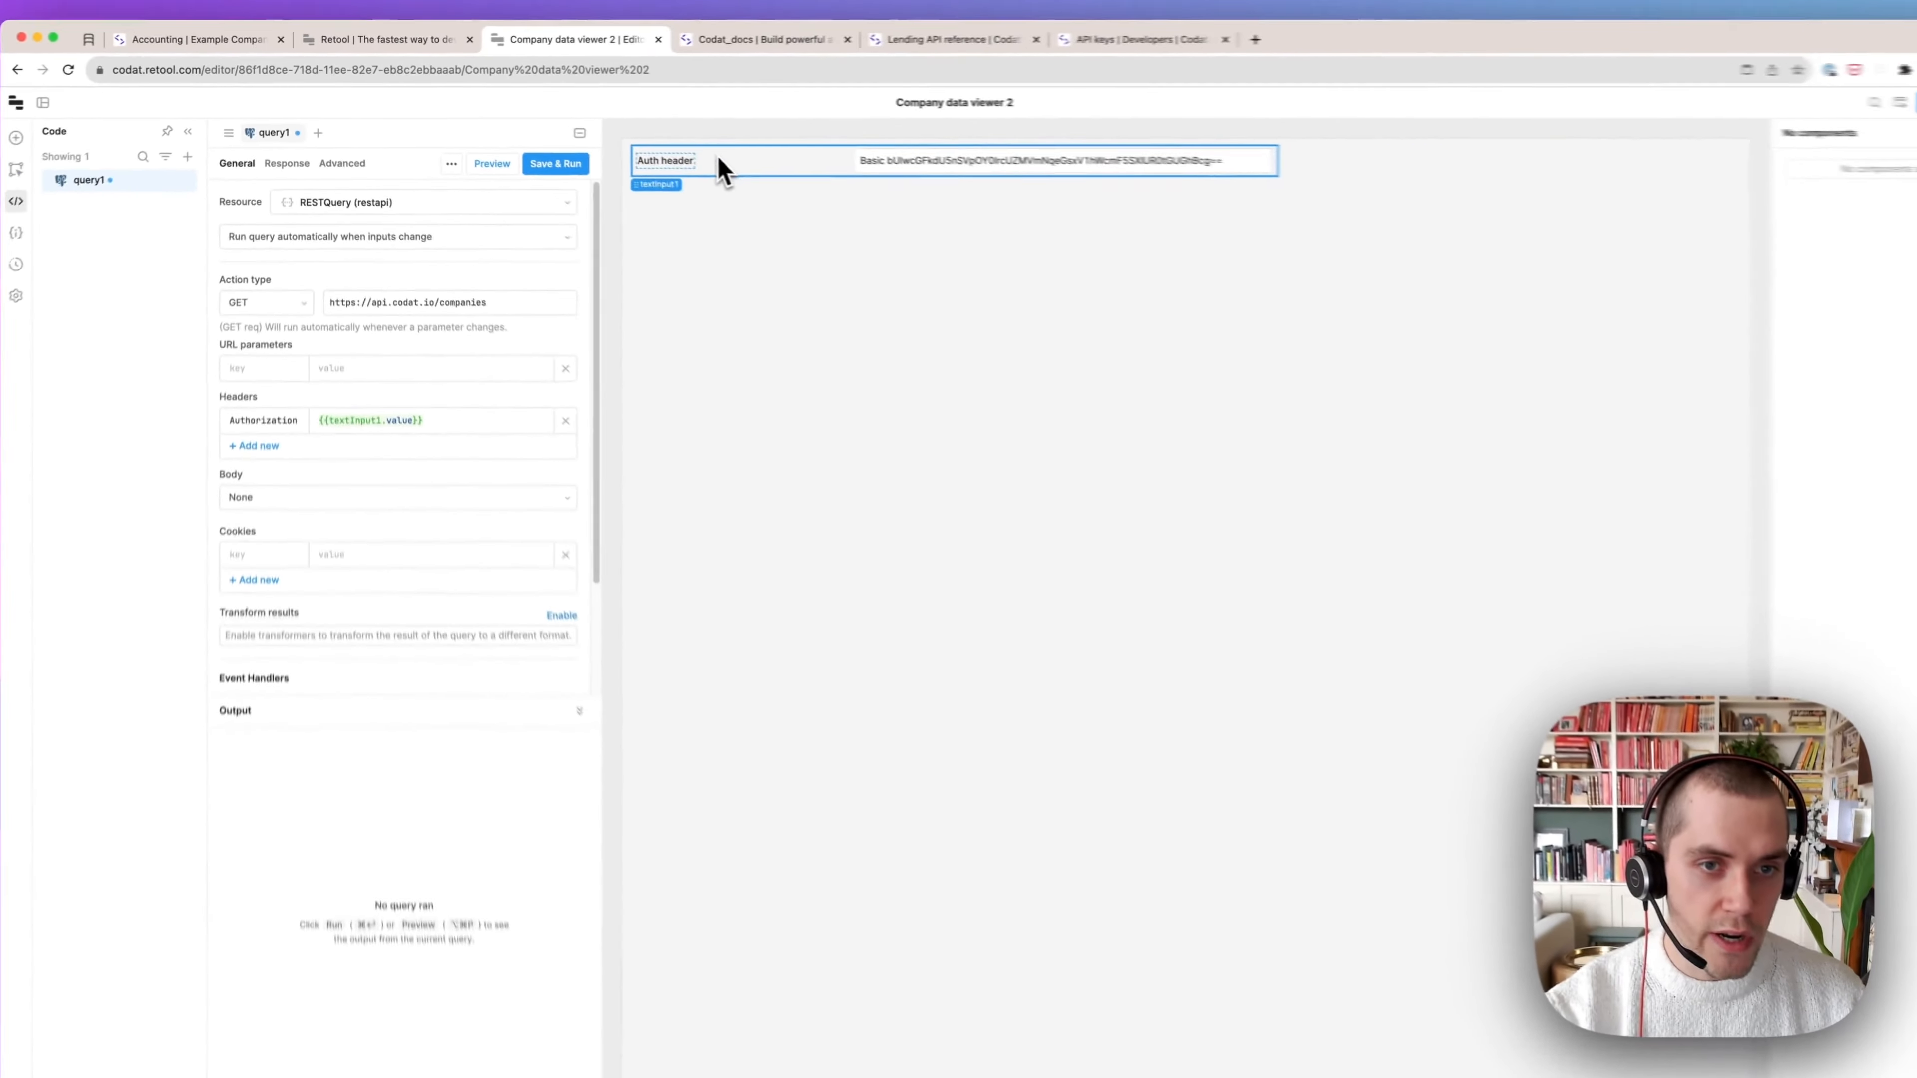
Rename the Auth header text input component to authHeader
left_click(1357, 174)
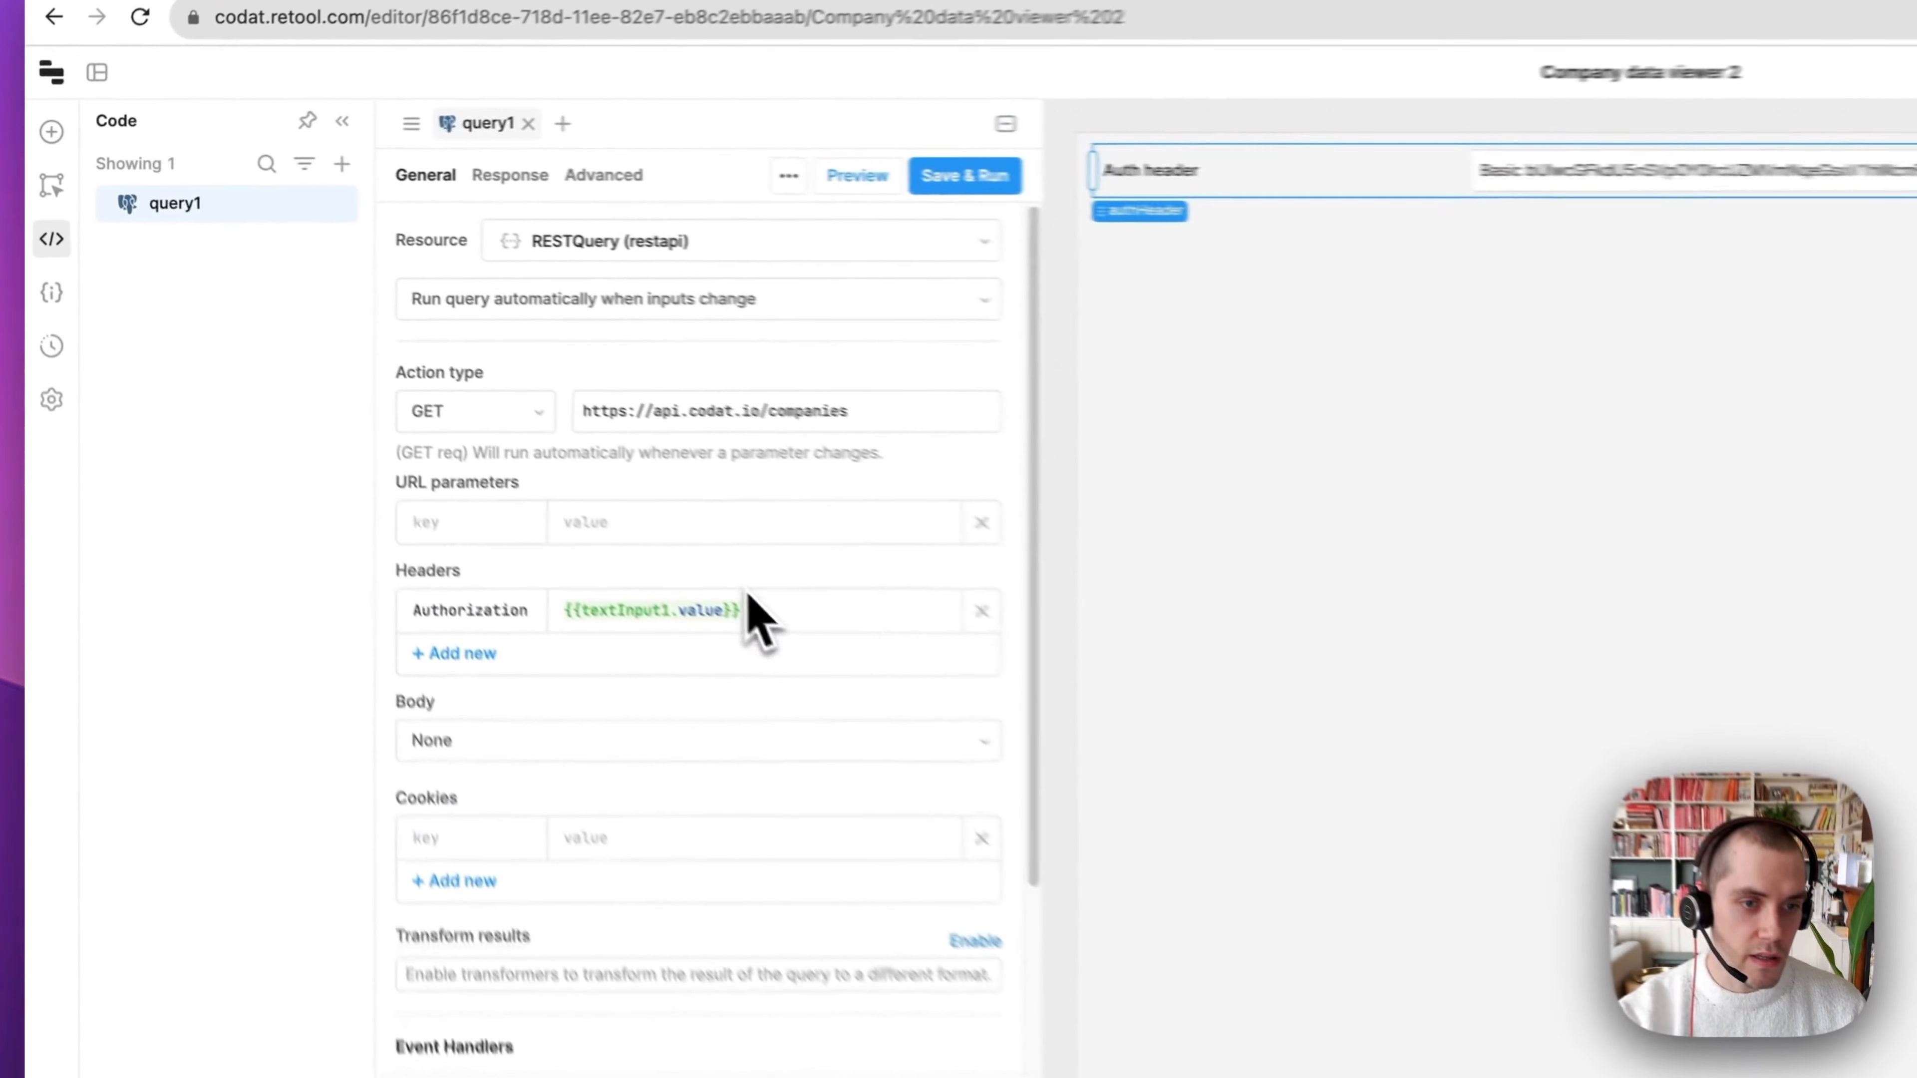
Set the query's Authorization header value to {{authHeader.value}}, and save and run the query
left_click(419, 391)
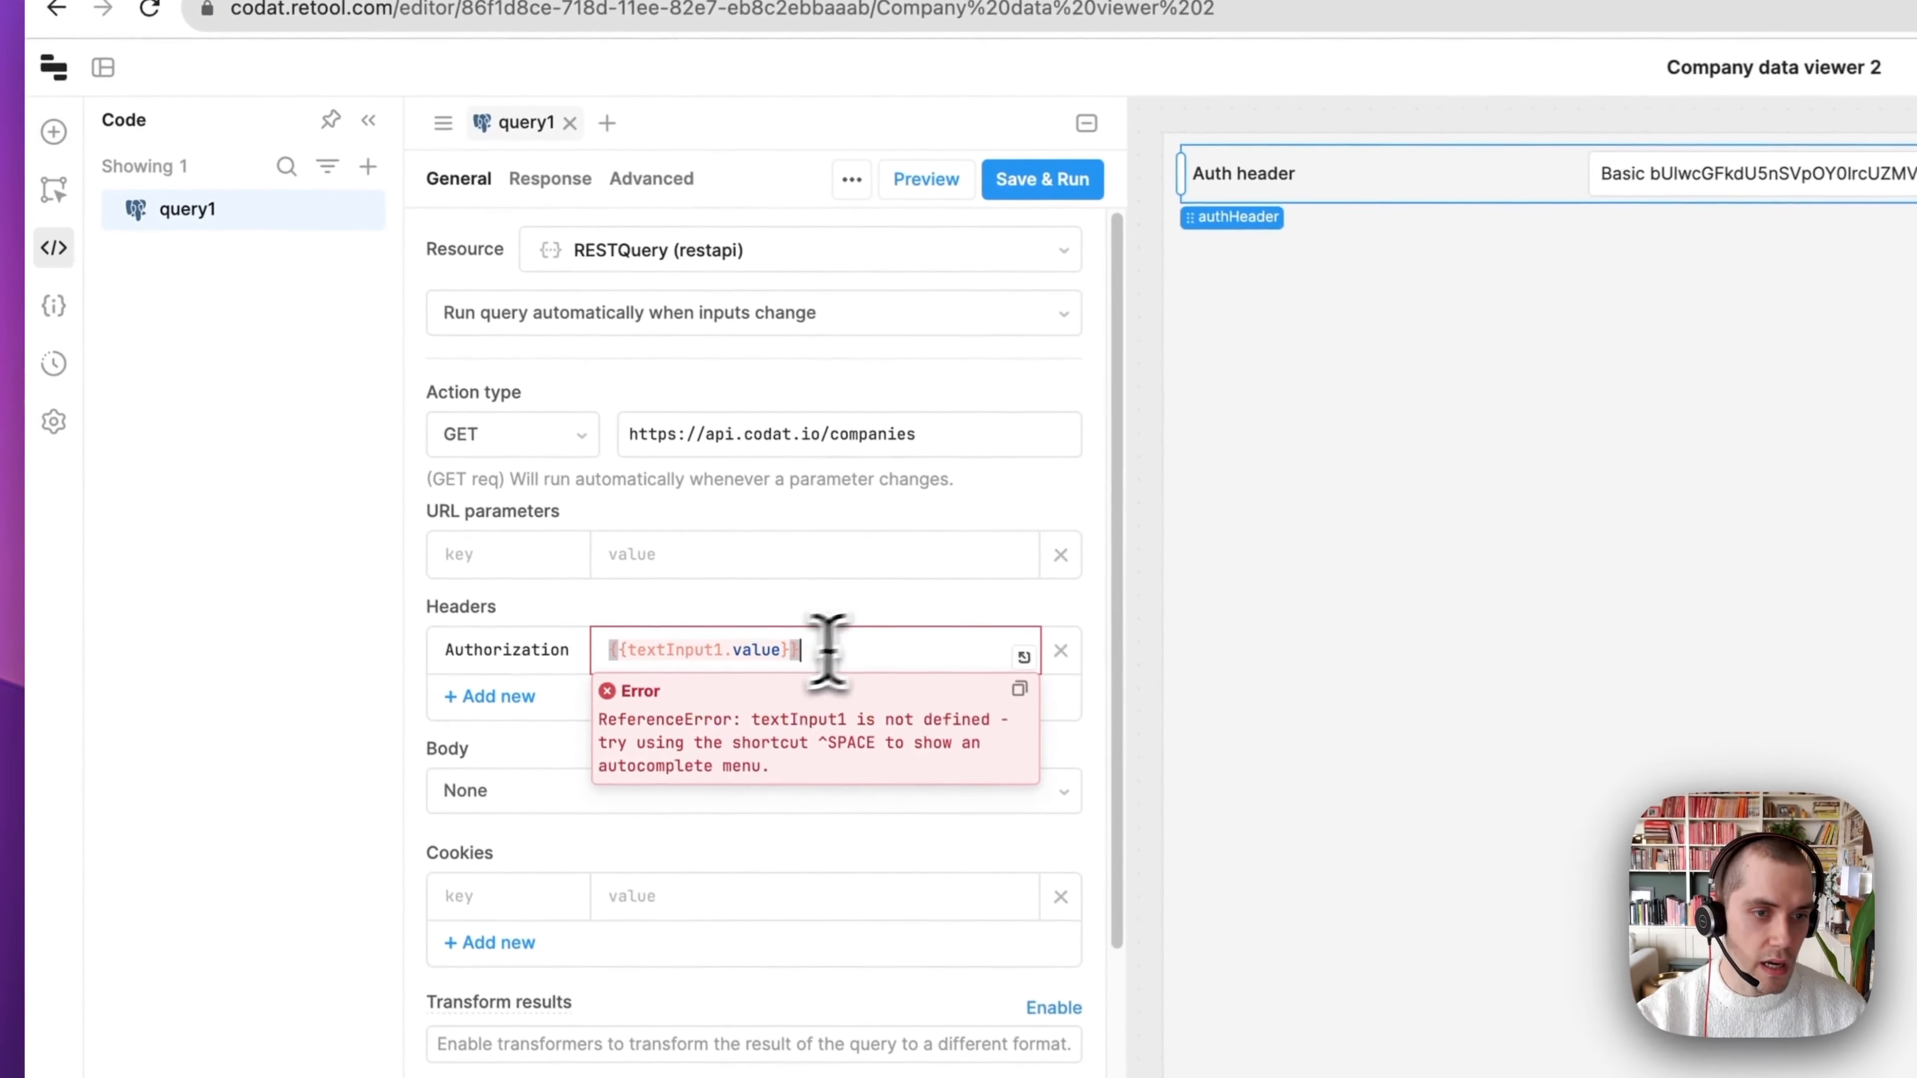
double_click(720, 653)
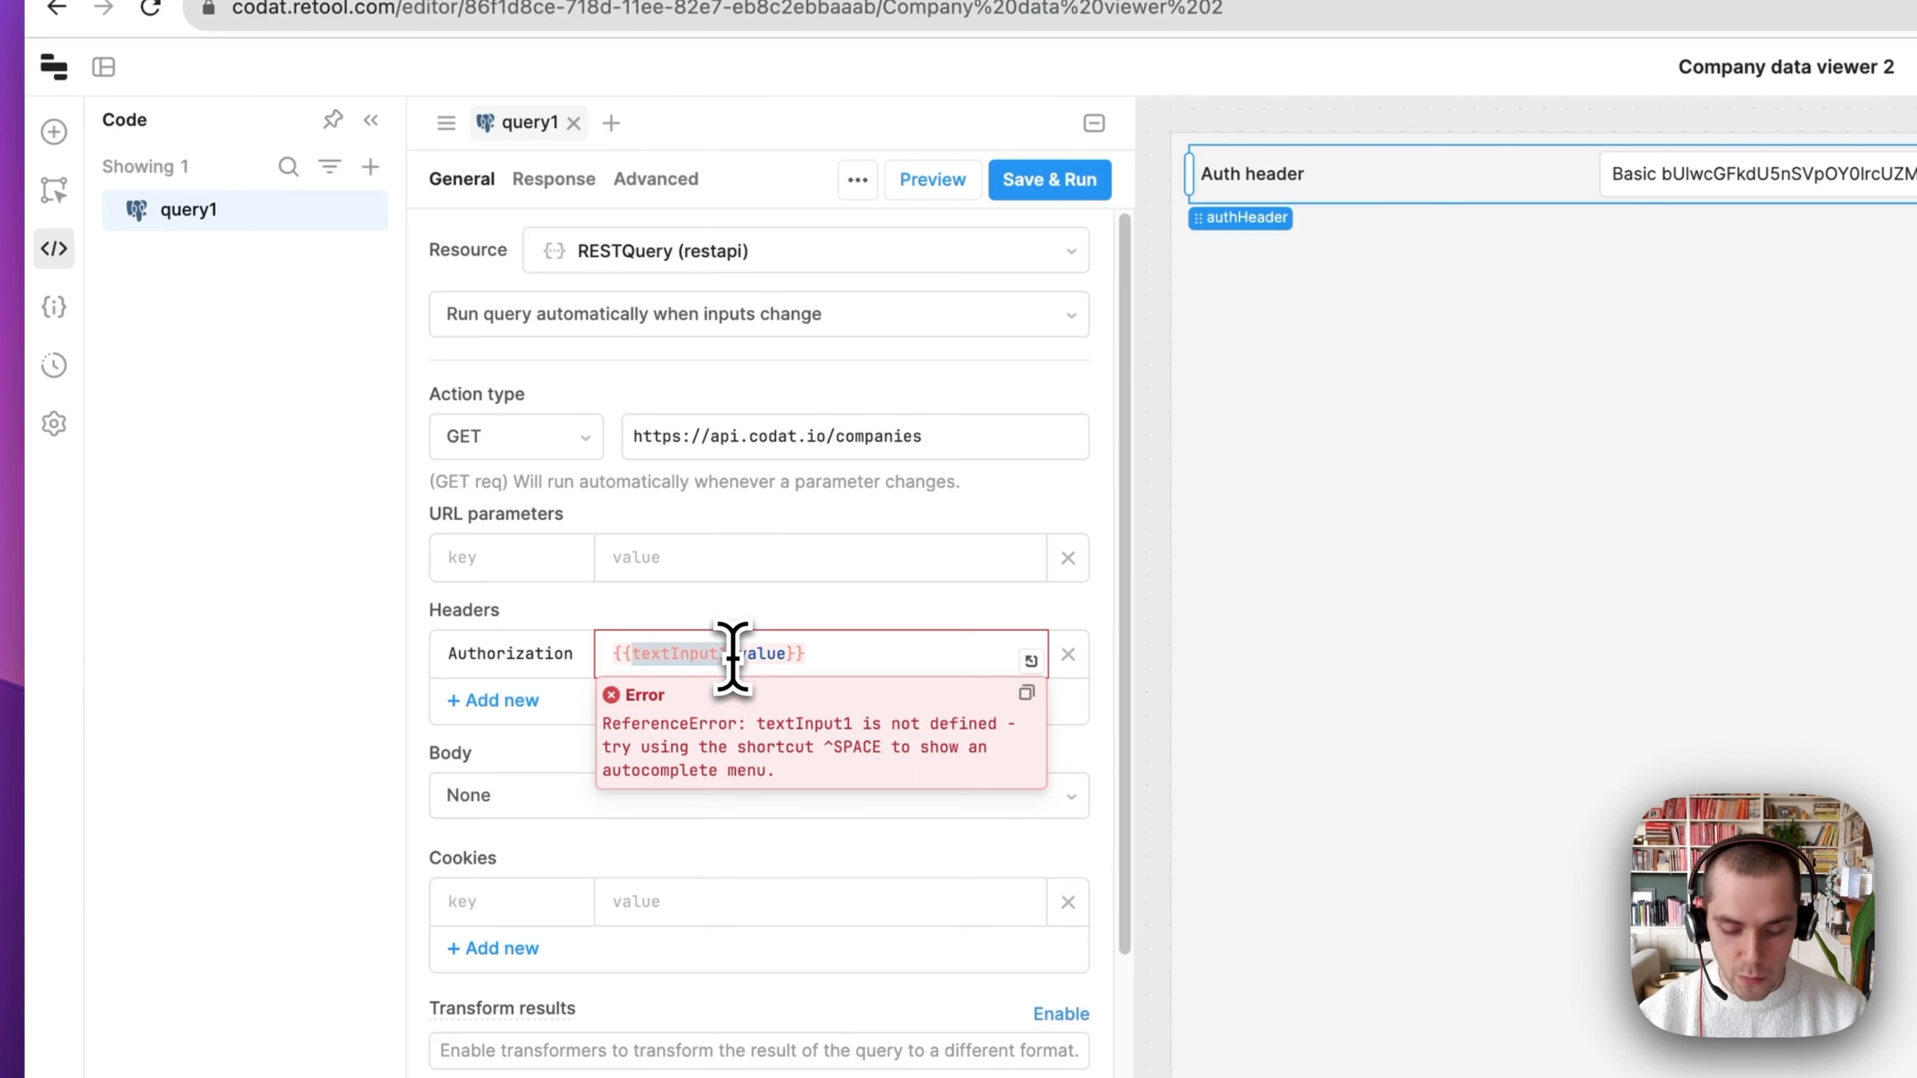
type("au")
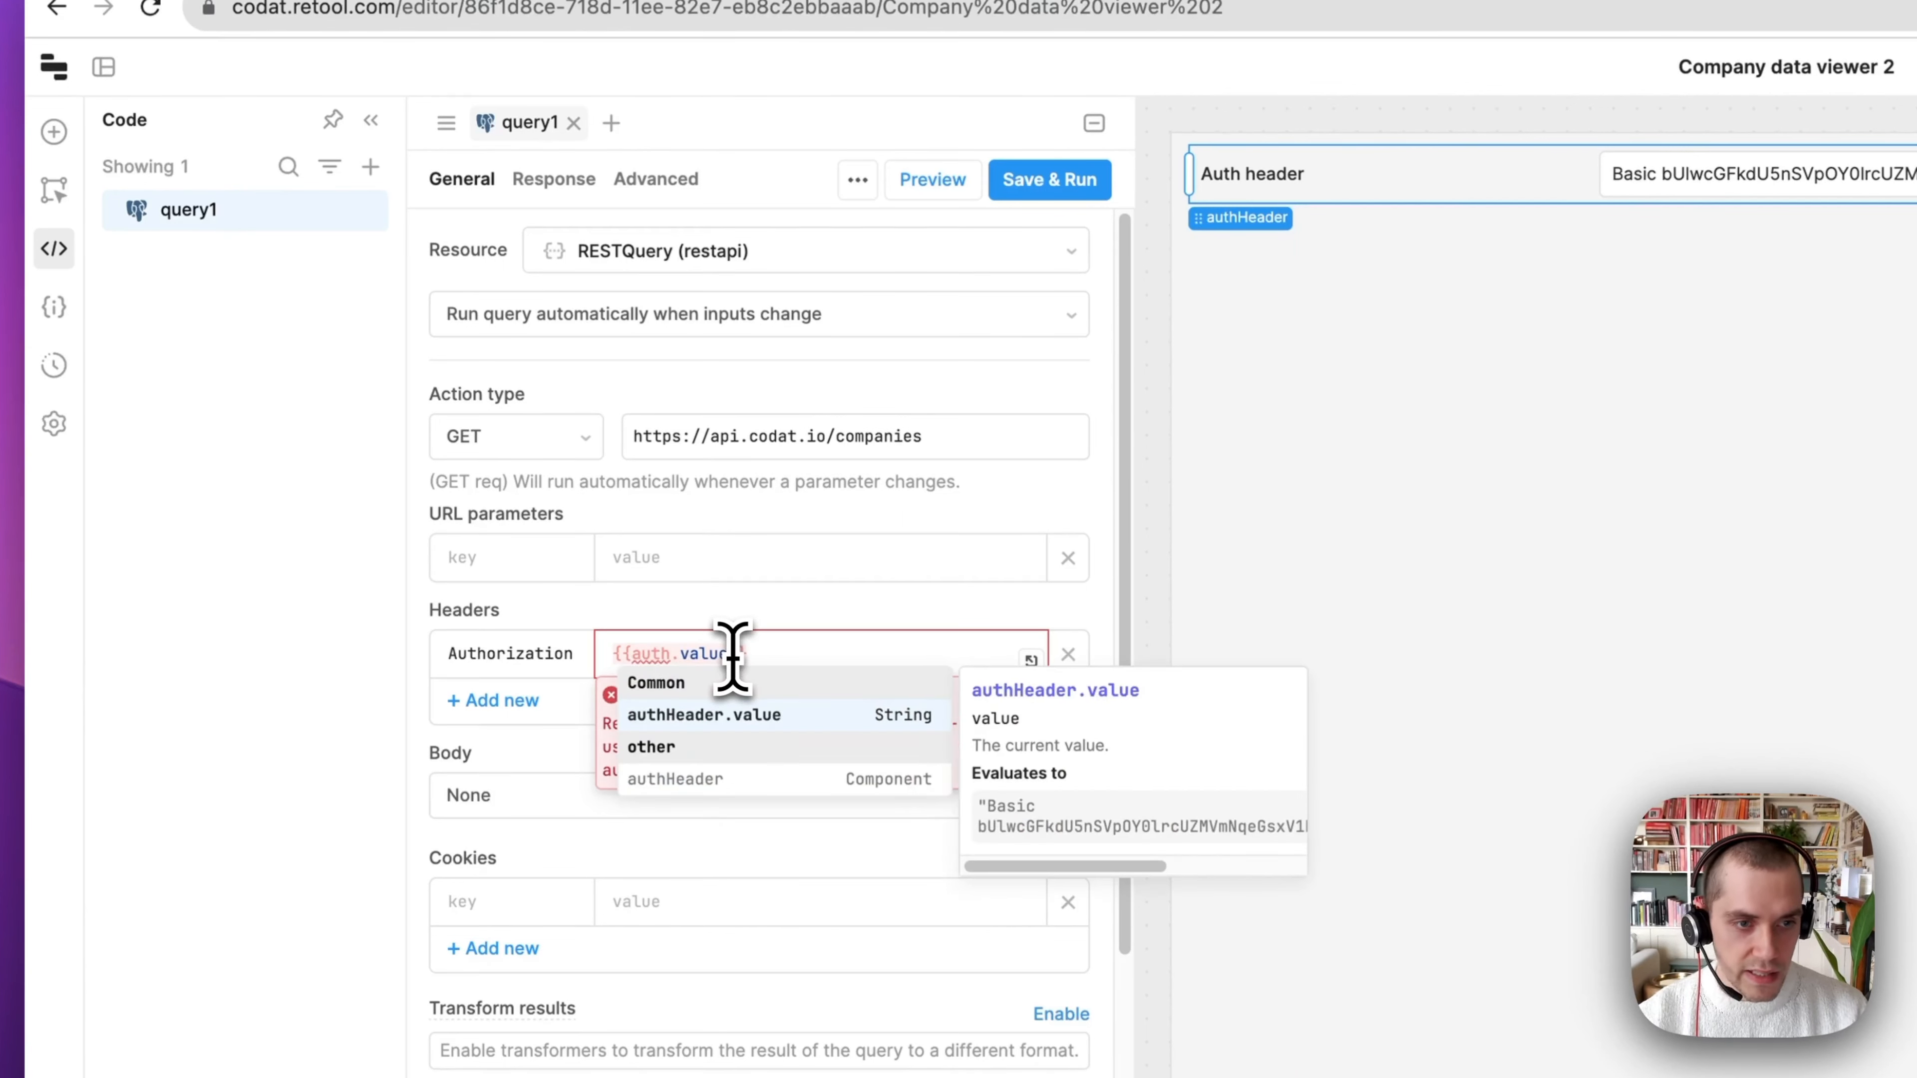
type("th")
key("Return")
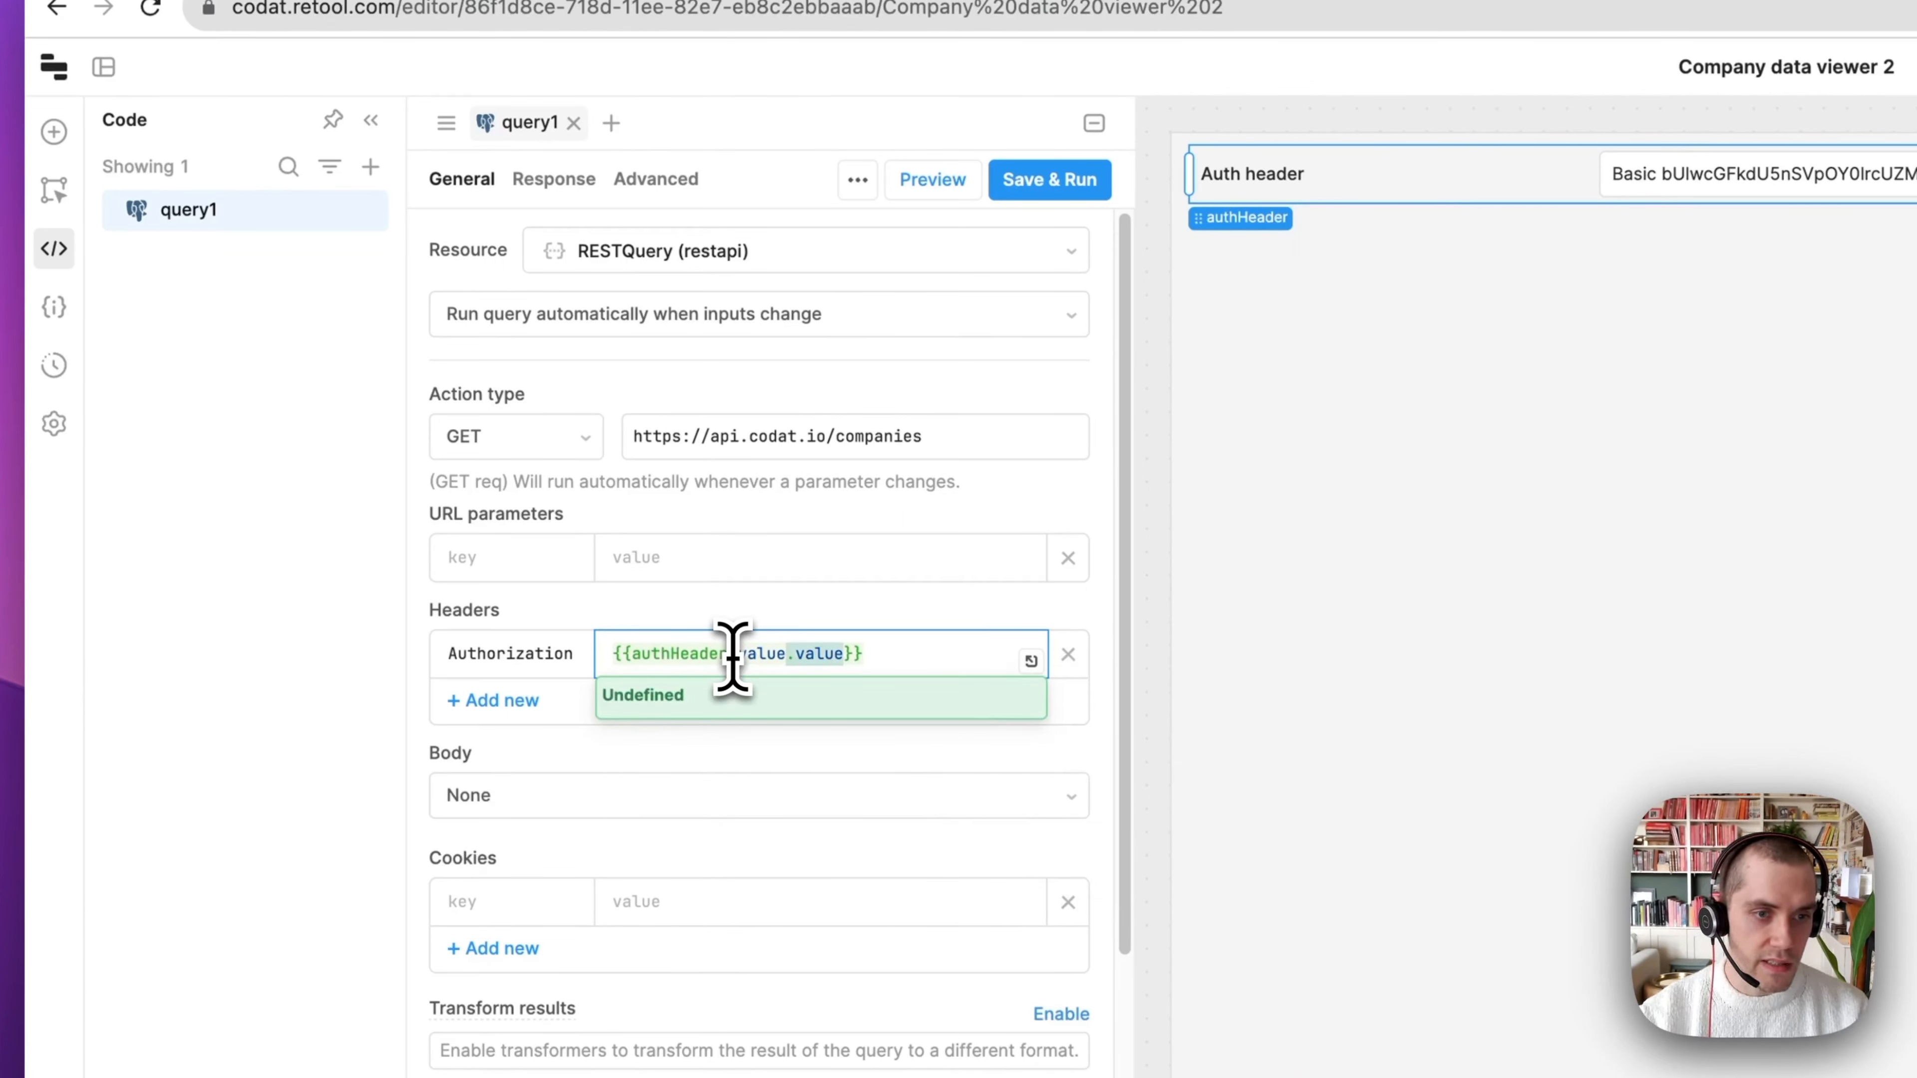
key("BackSpace")
left_click(802, 610)
left_click(1050, 182)
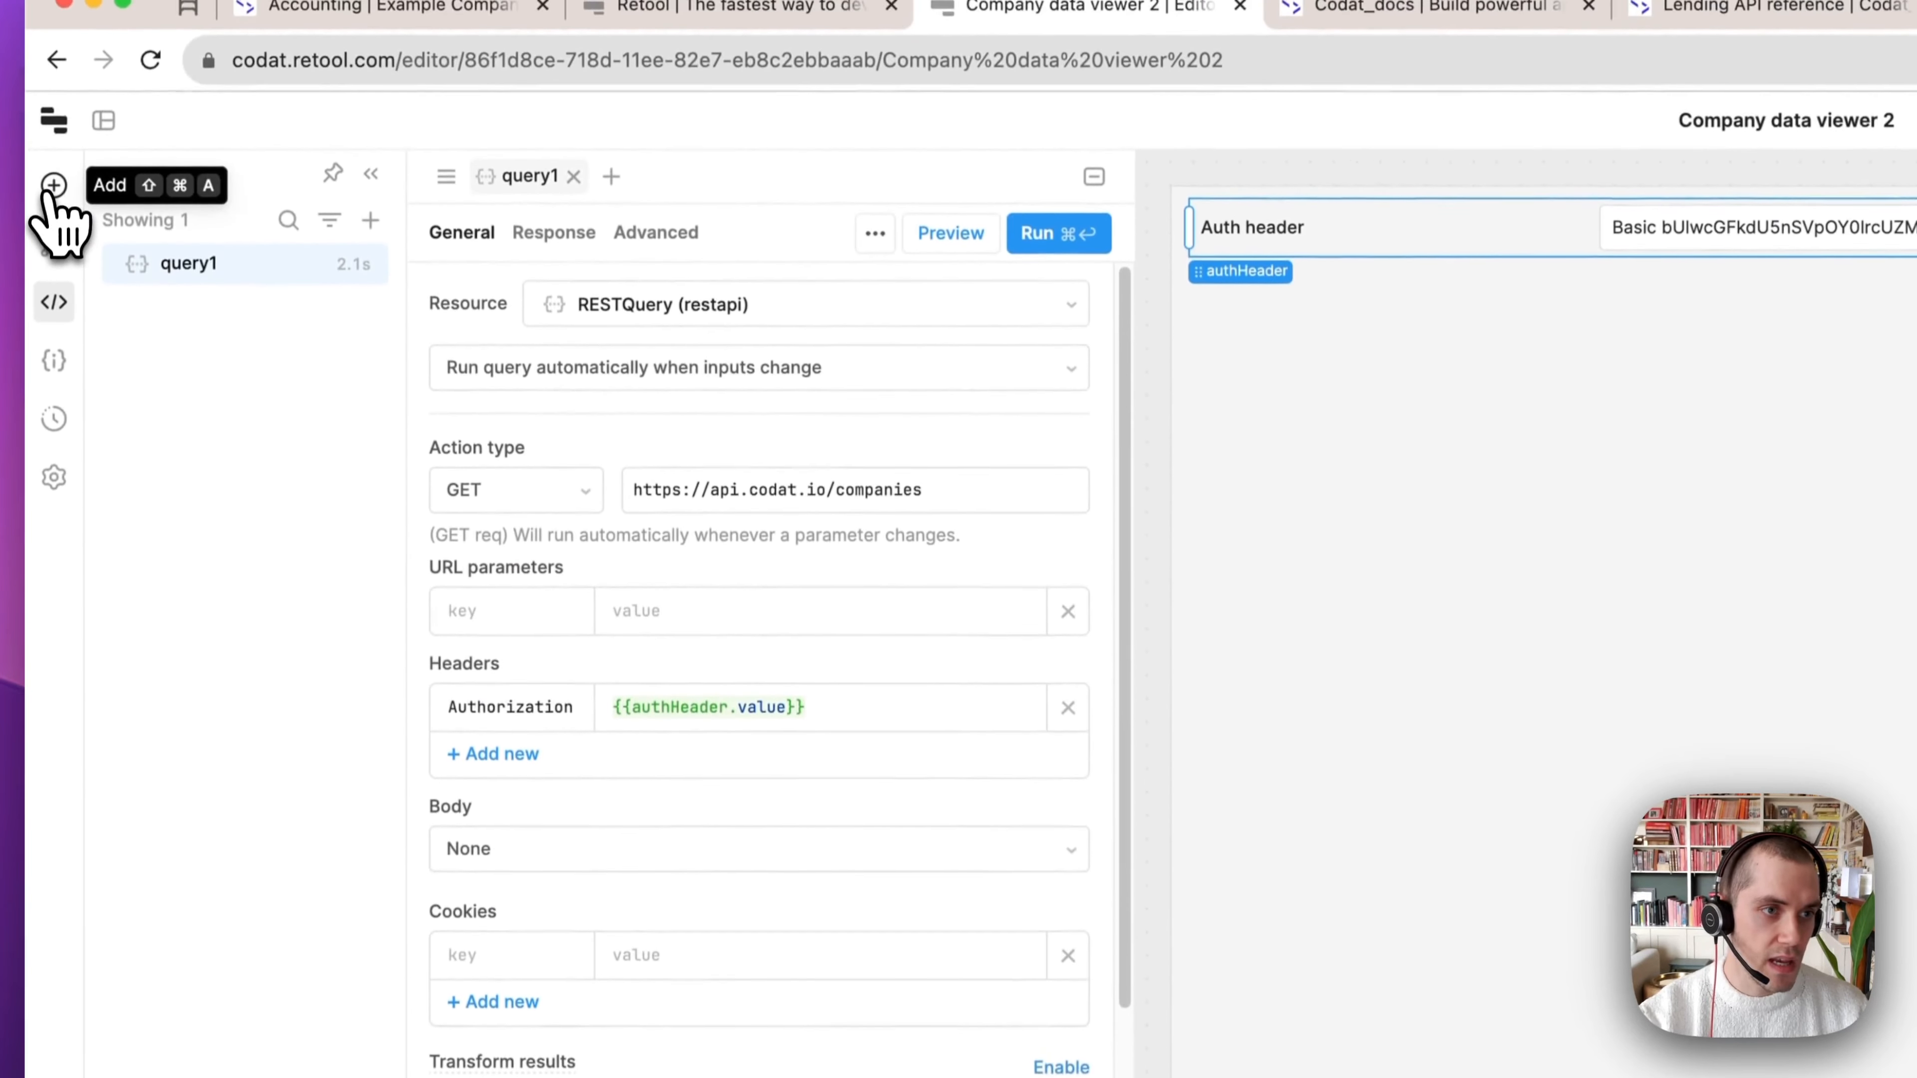
Add a Table component below the Auth header input and enlarge it to the full 12-column width and a greater height
left_click(54, 185)
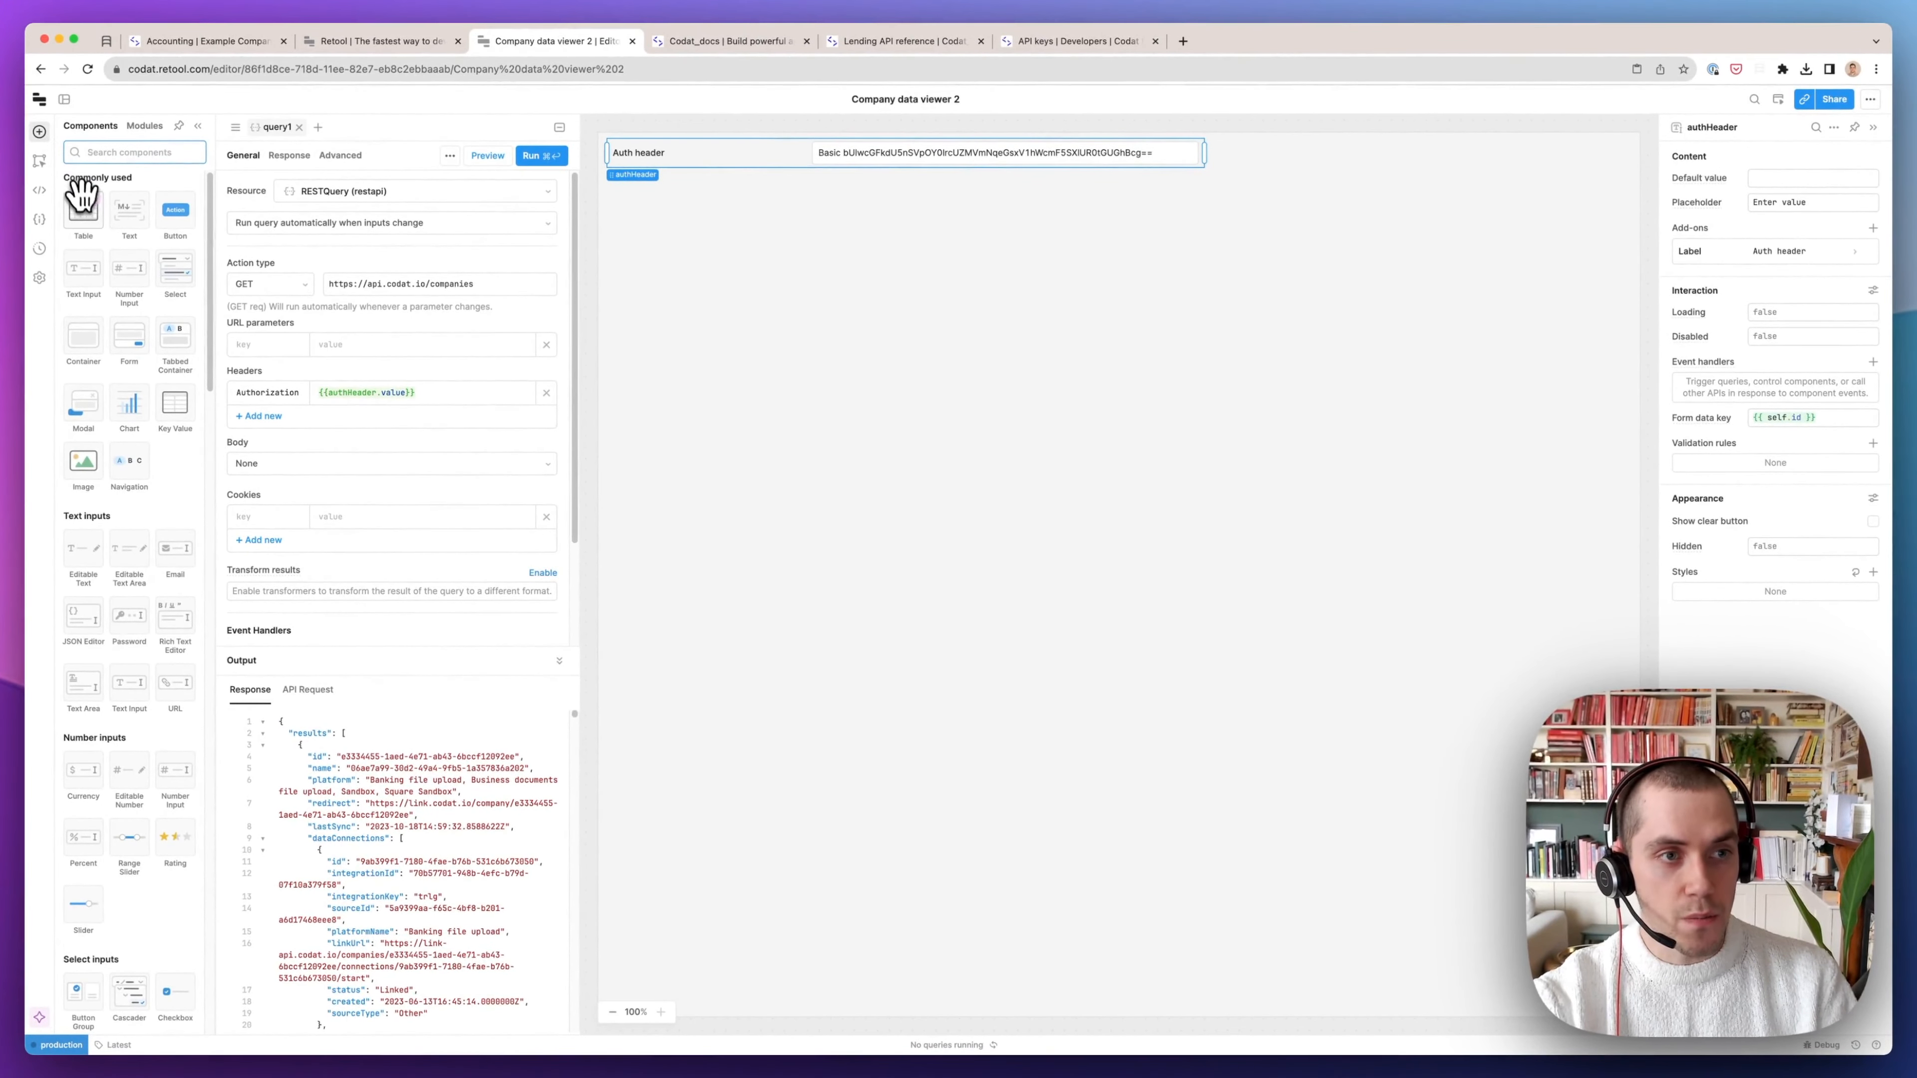
left_click_drag(82, 210, 674, 200)
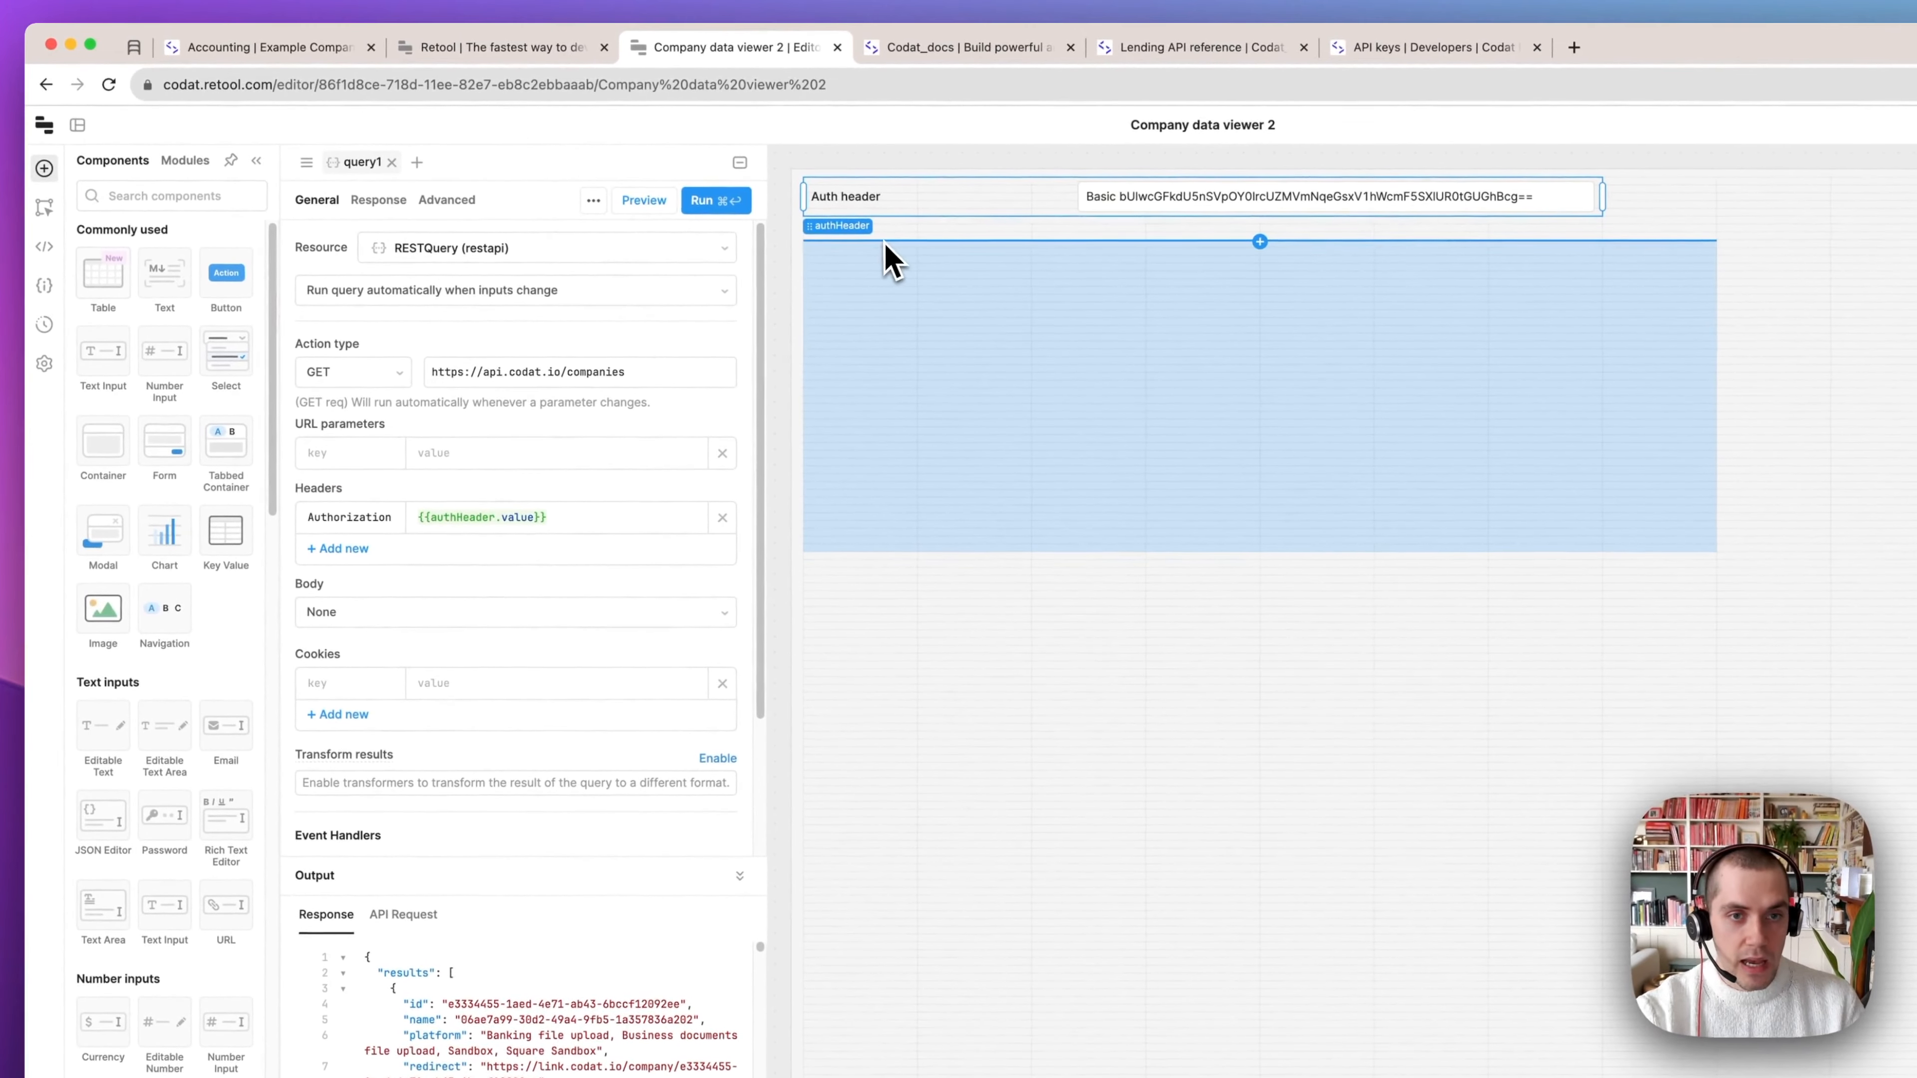
left_click_drag(885, 244, 888, 246)
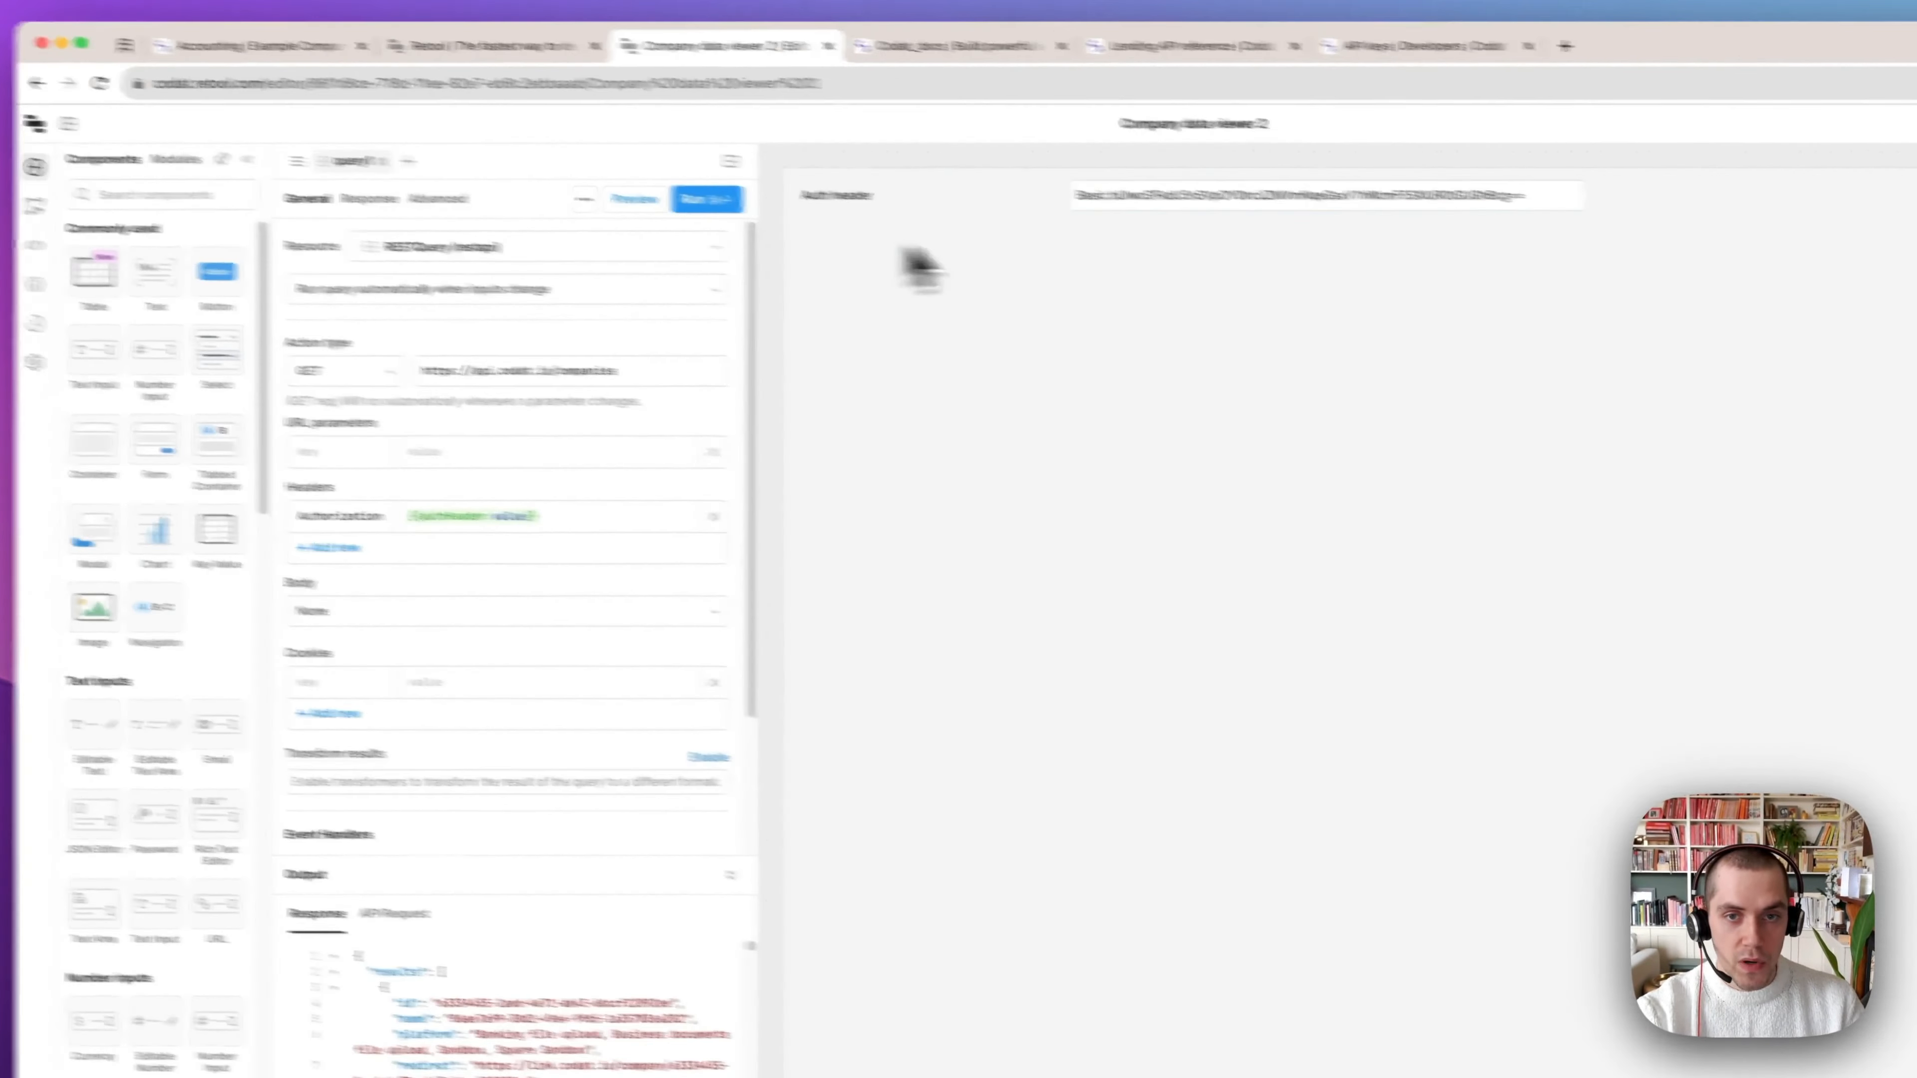
left_click_drag(1717, 367, 1916, 393)
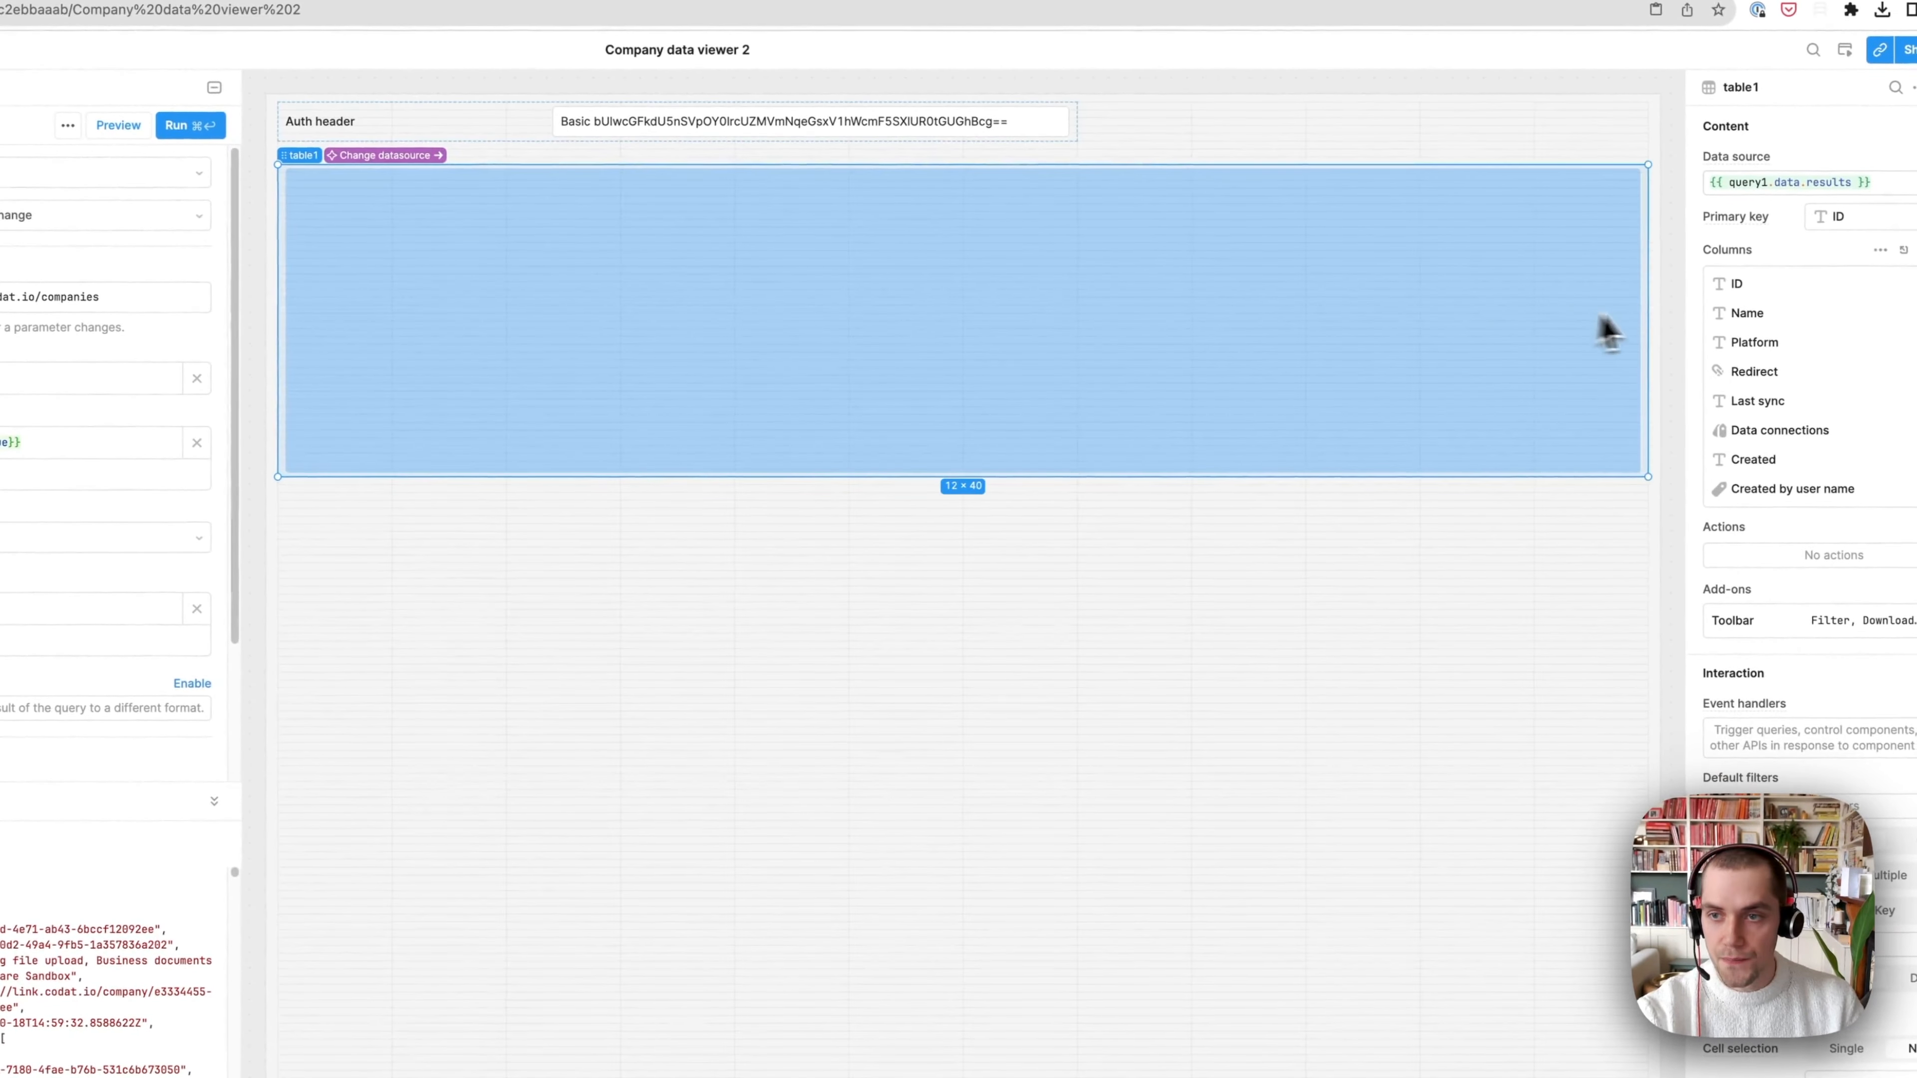
left_click_drag(1608, 332, 1606, 334)
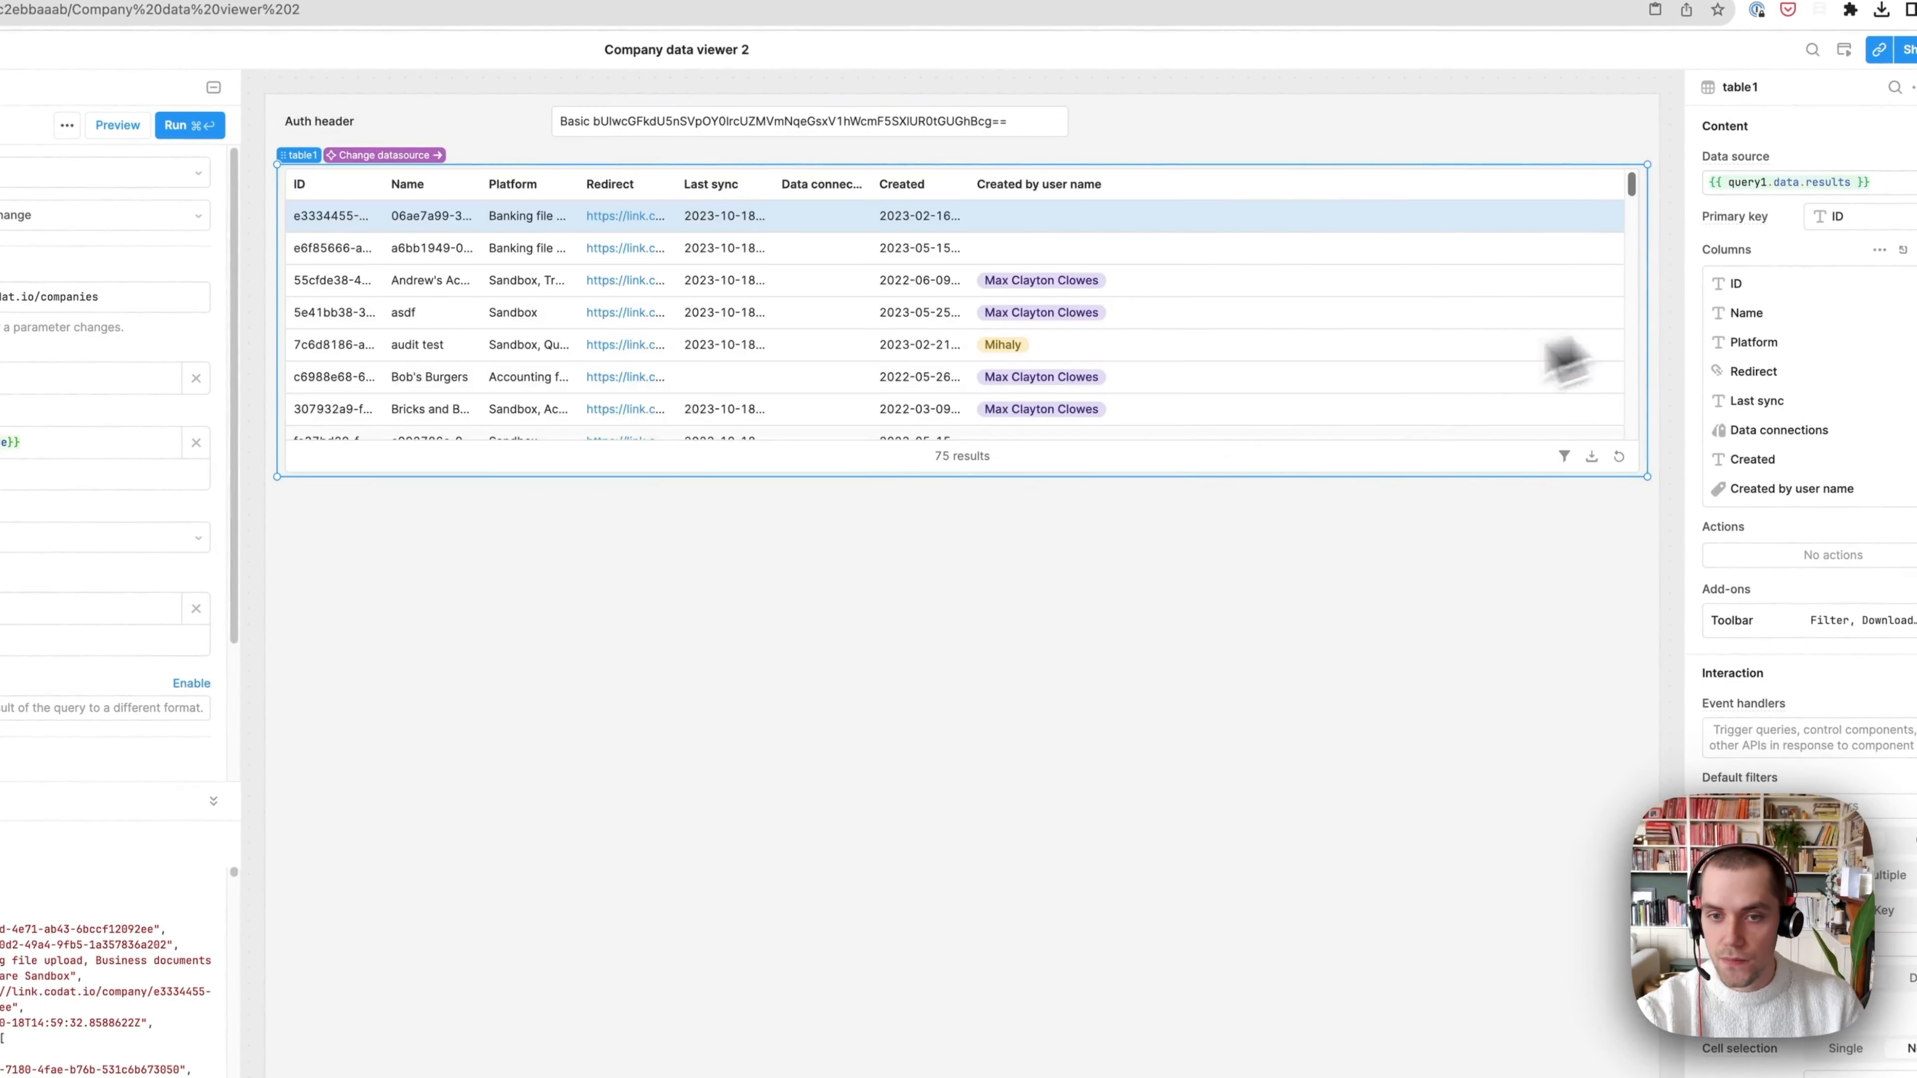
left_click_drag(978, 475, 988, 749)
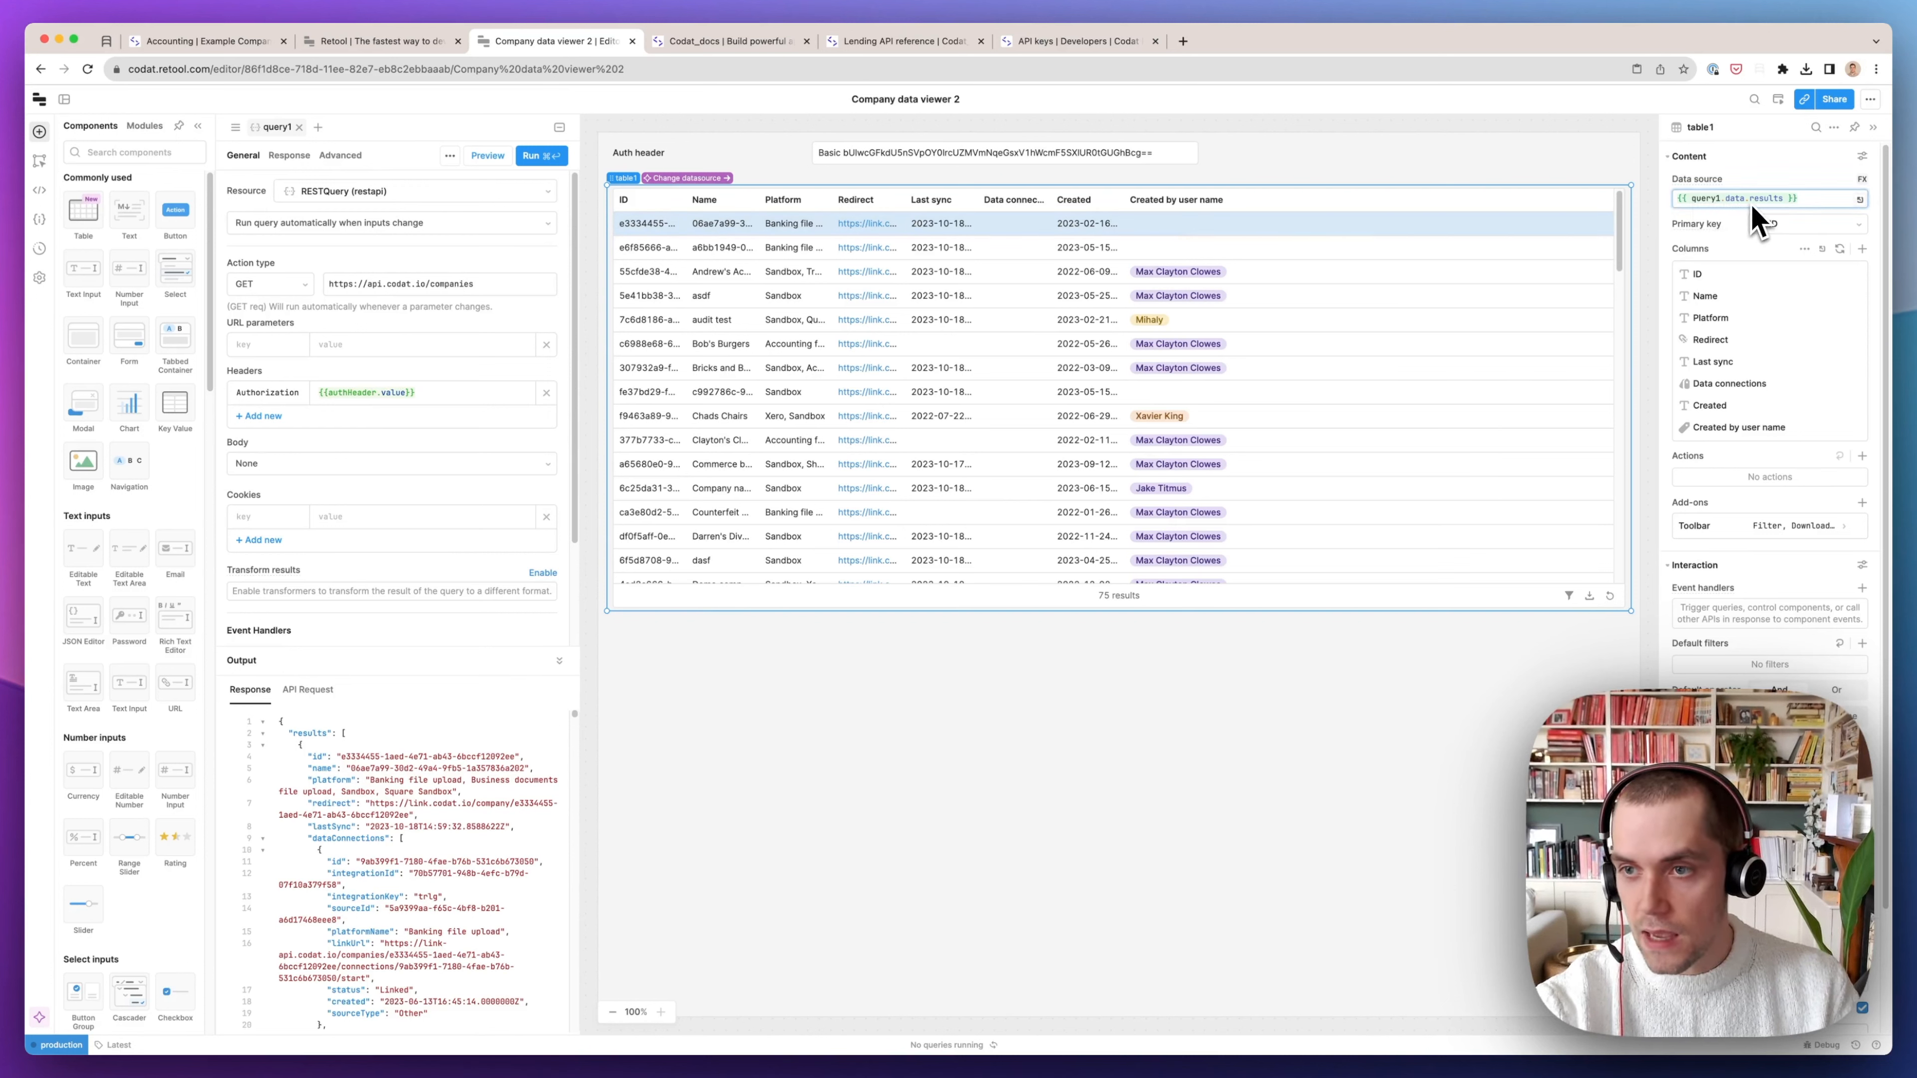
Examine the data source expression that feeds the table
left_click(1779, 202)
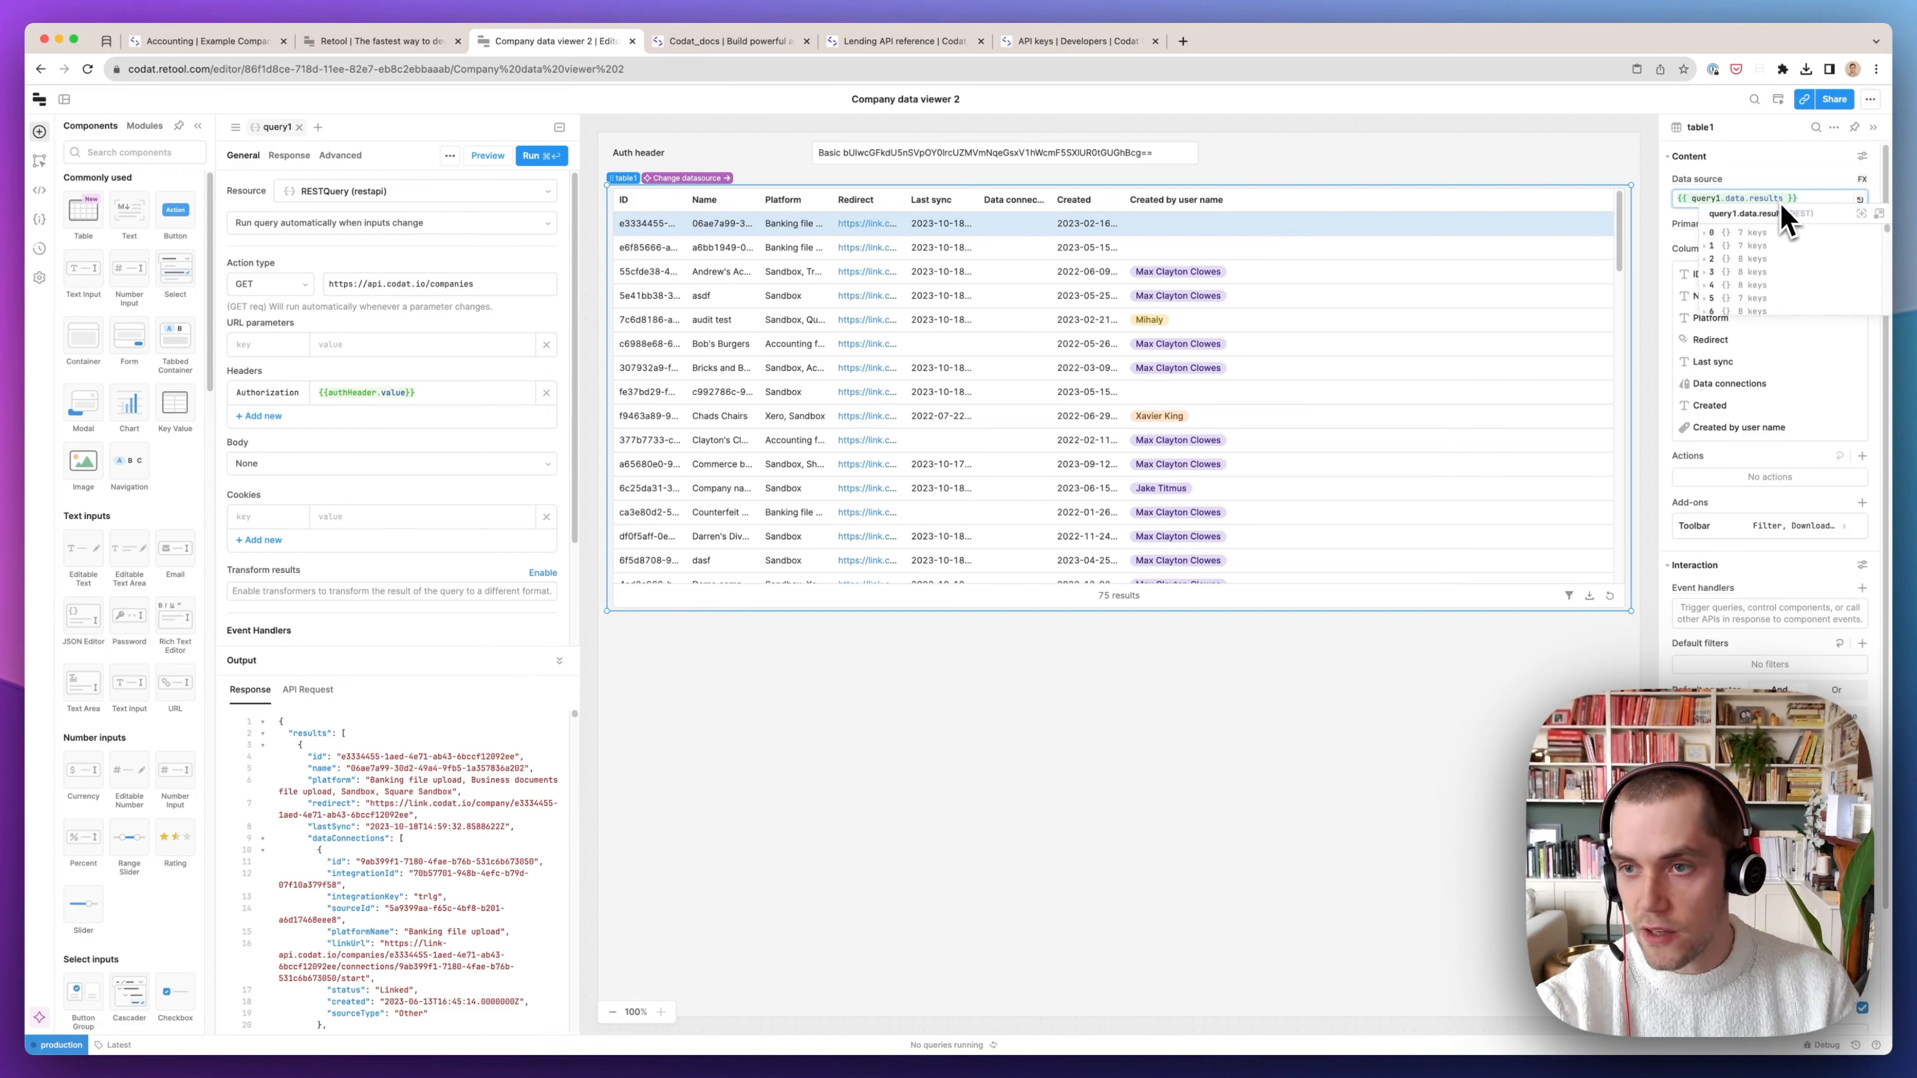
left_click(1754, 202)
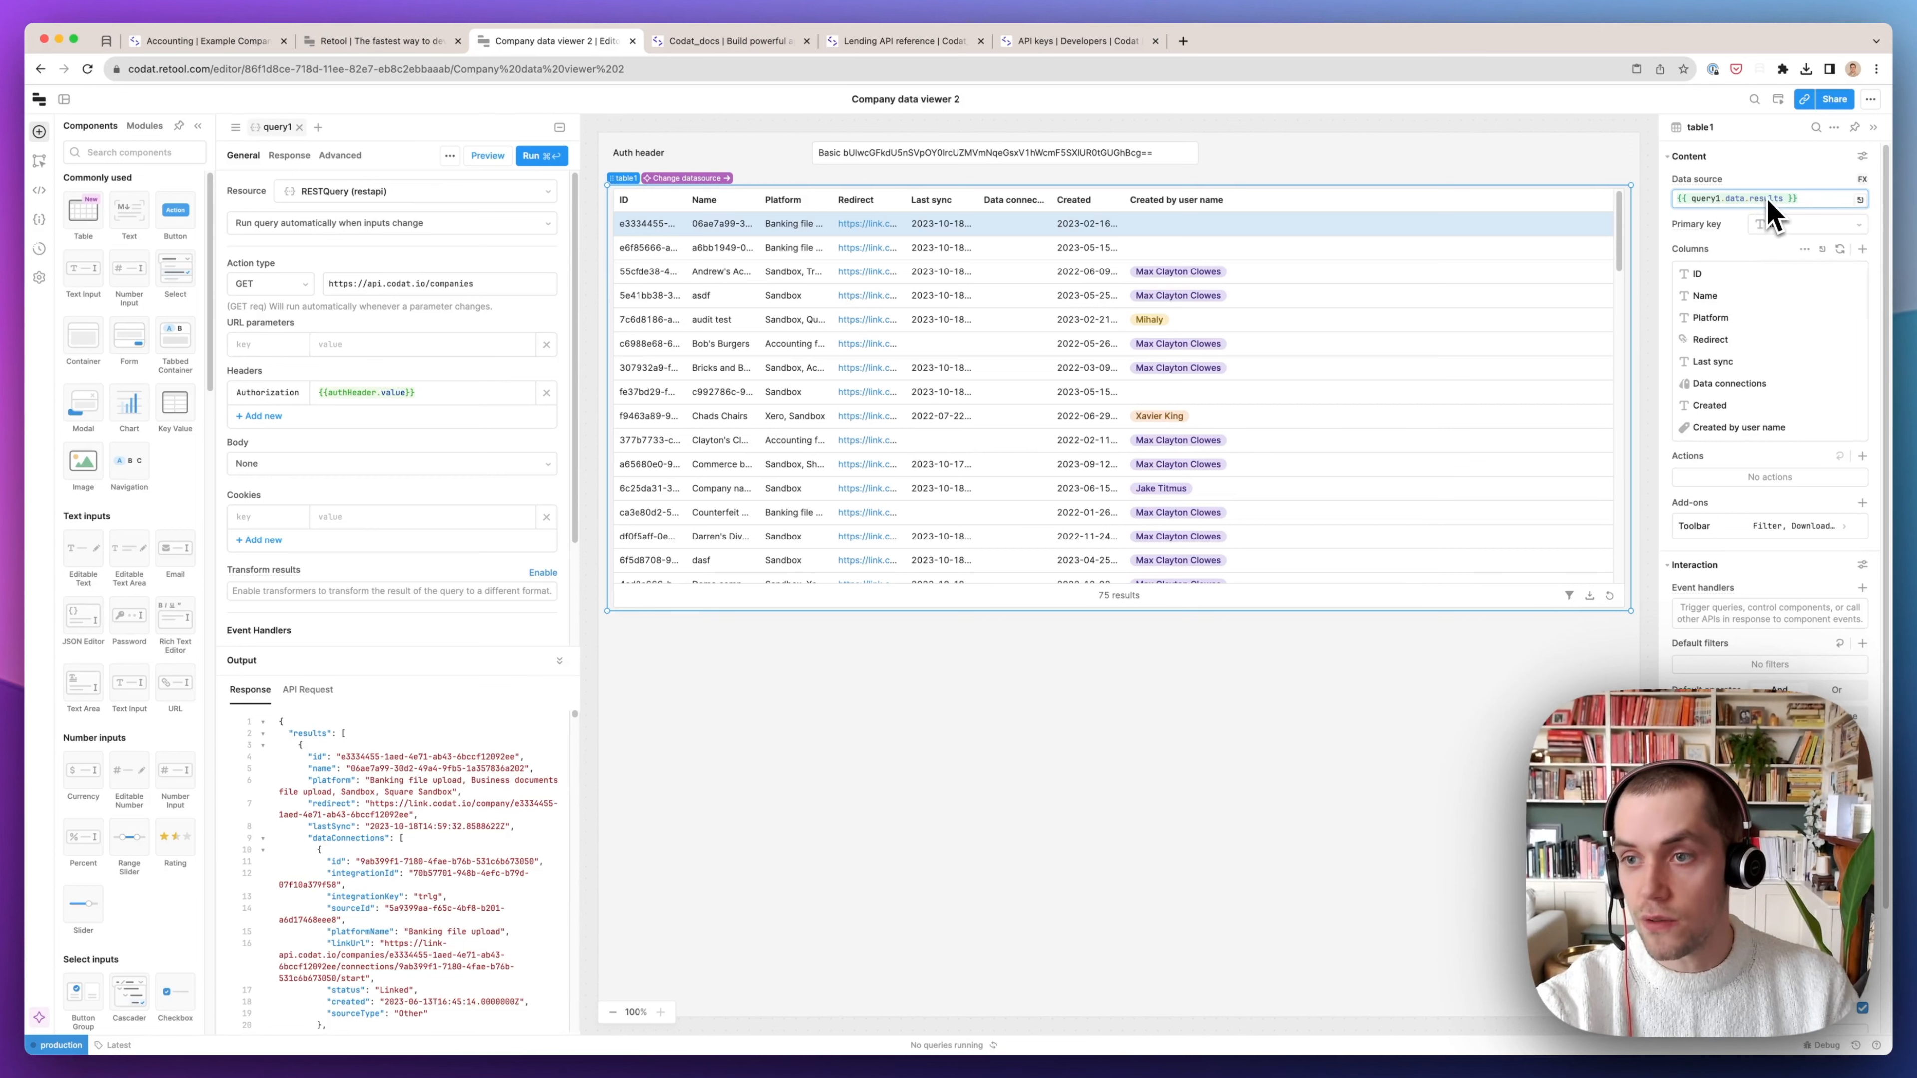
left_click(1564, 182)
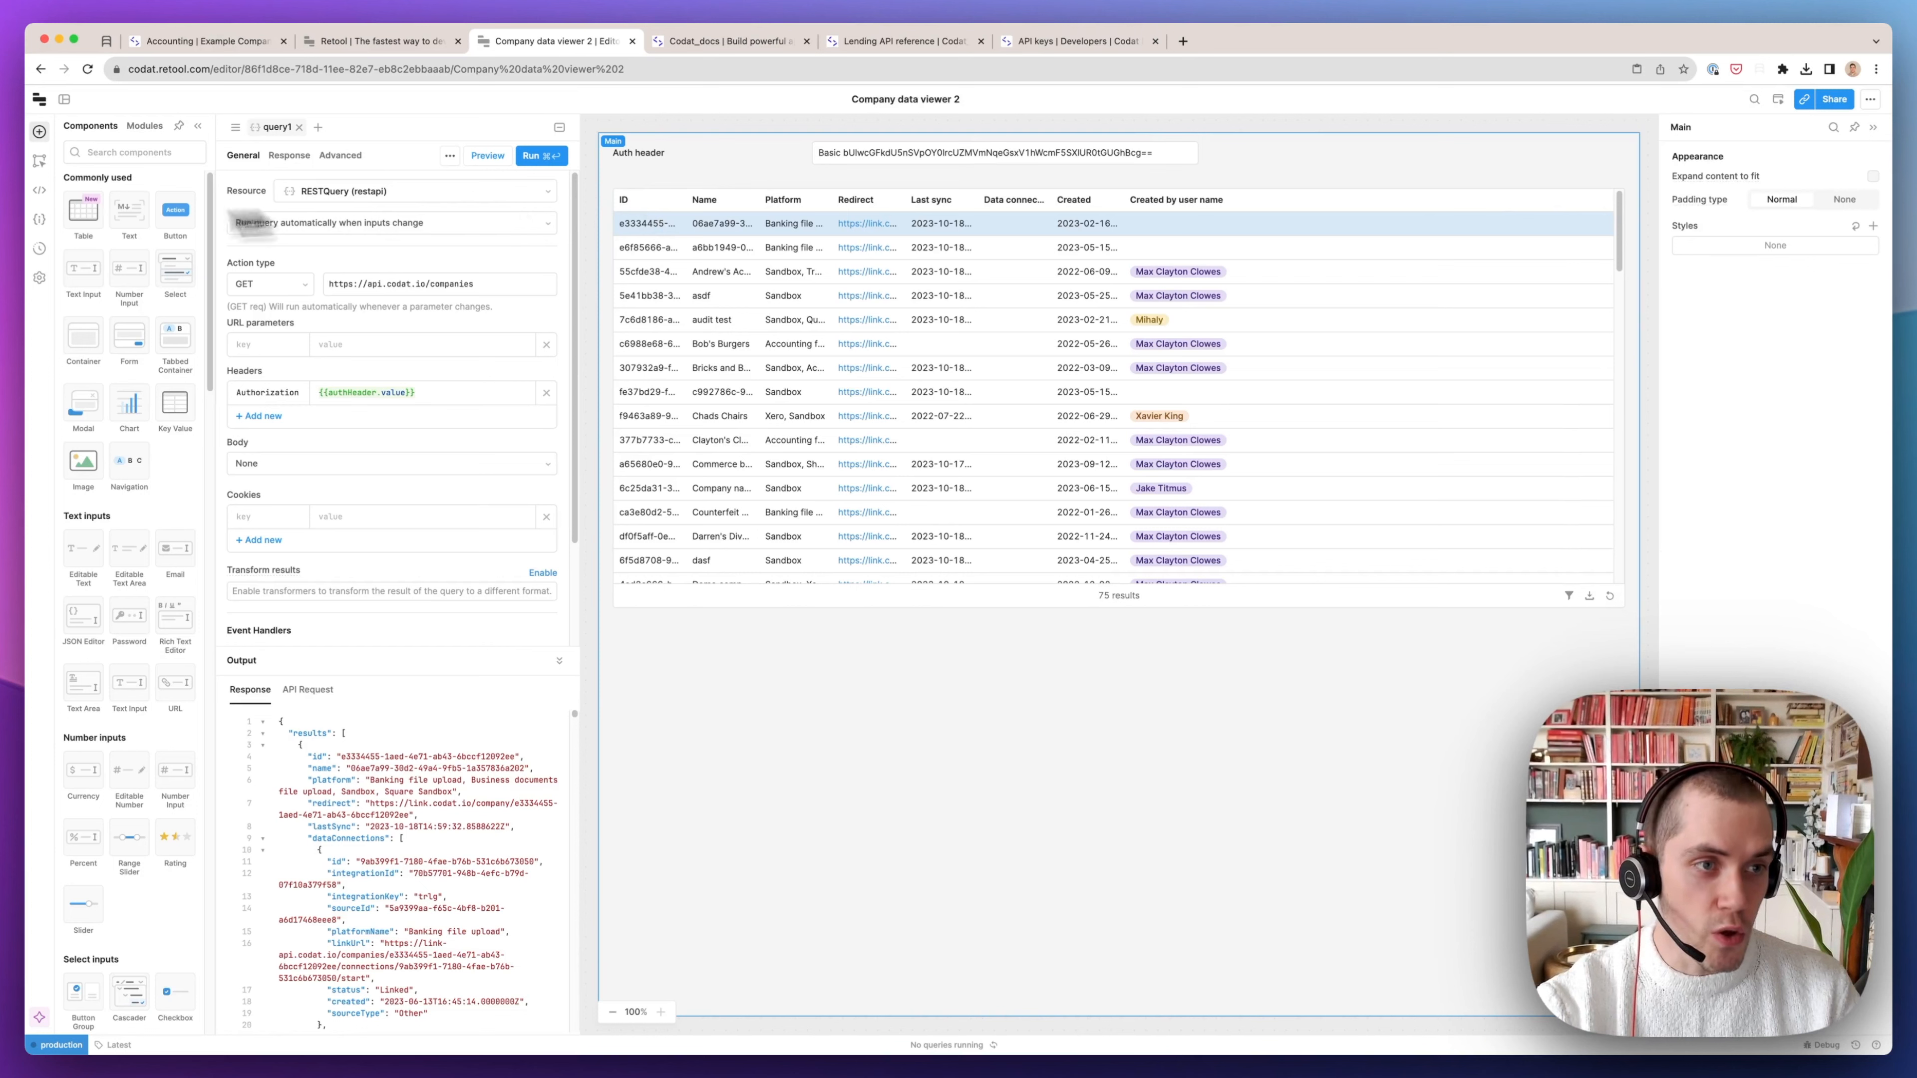
Rename query1 to listCompanies in the code list
left_click(40, 191)
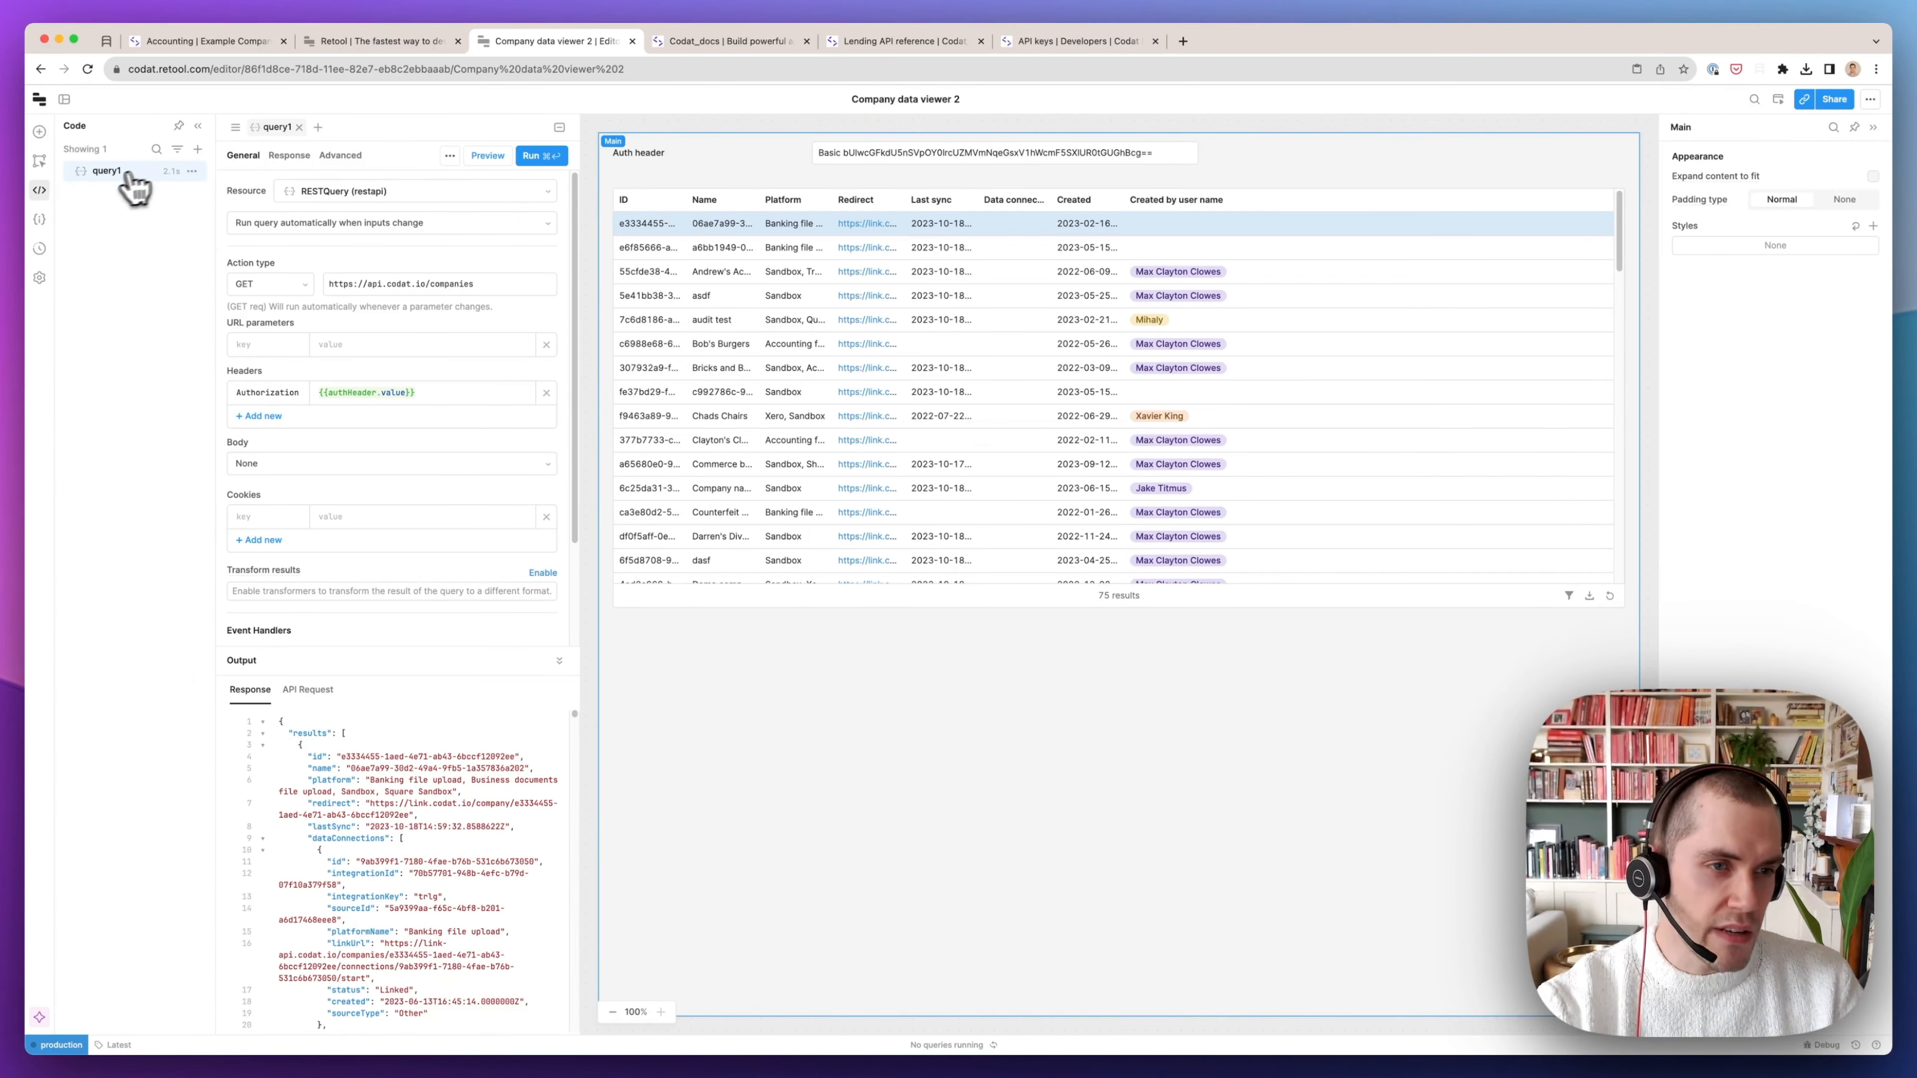
left_click(81, 221)
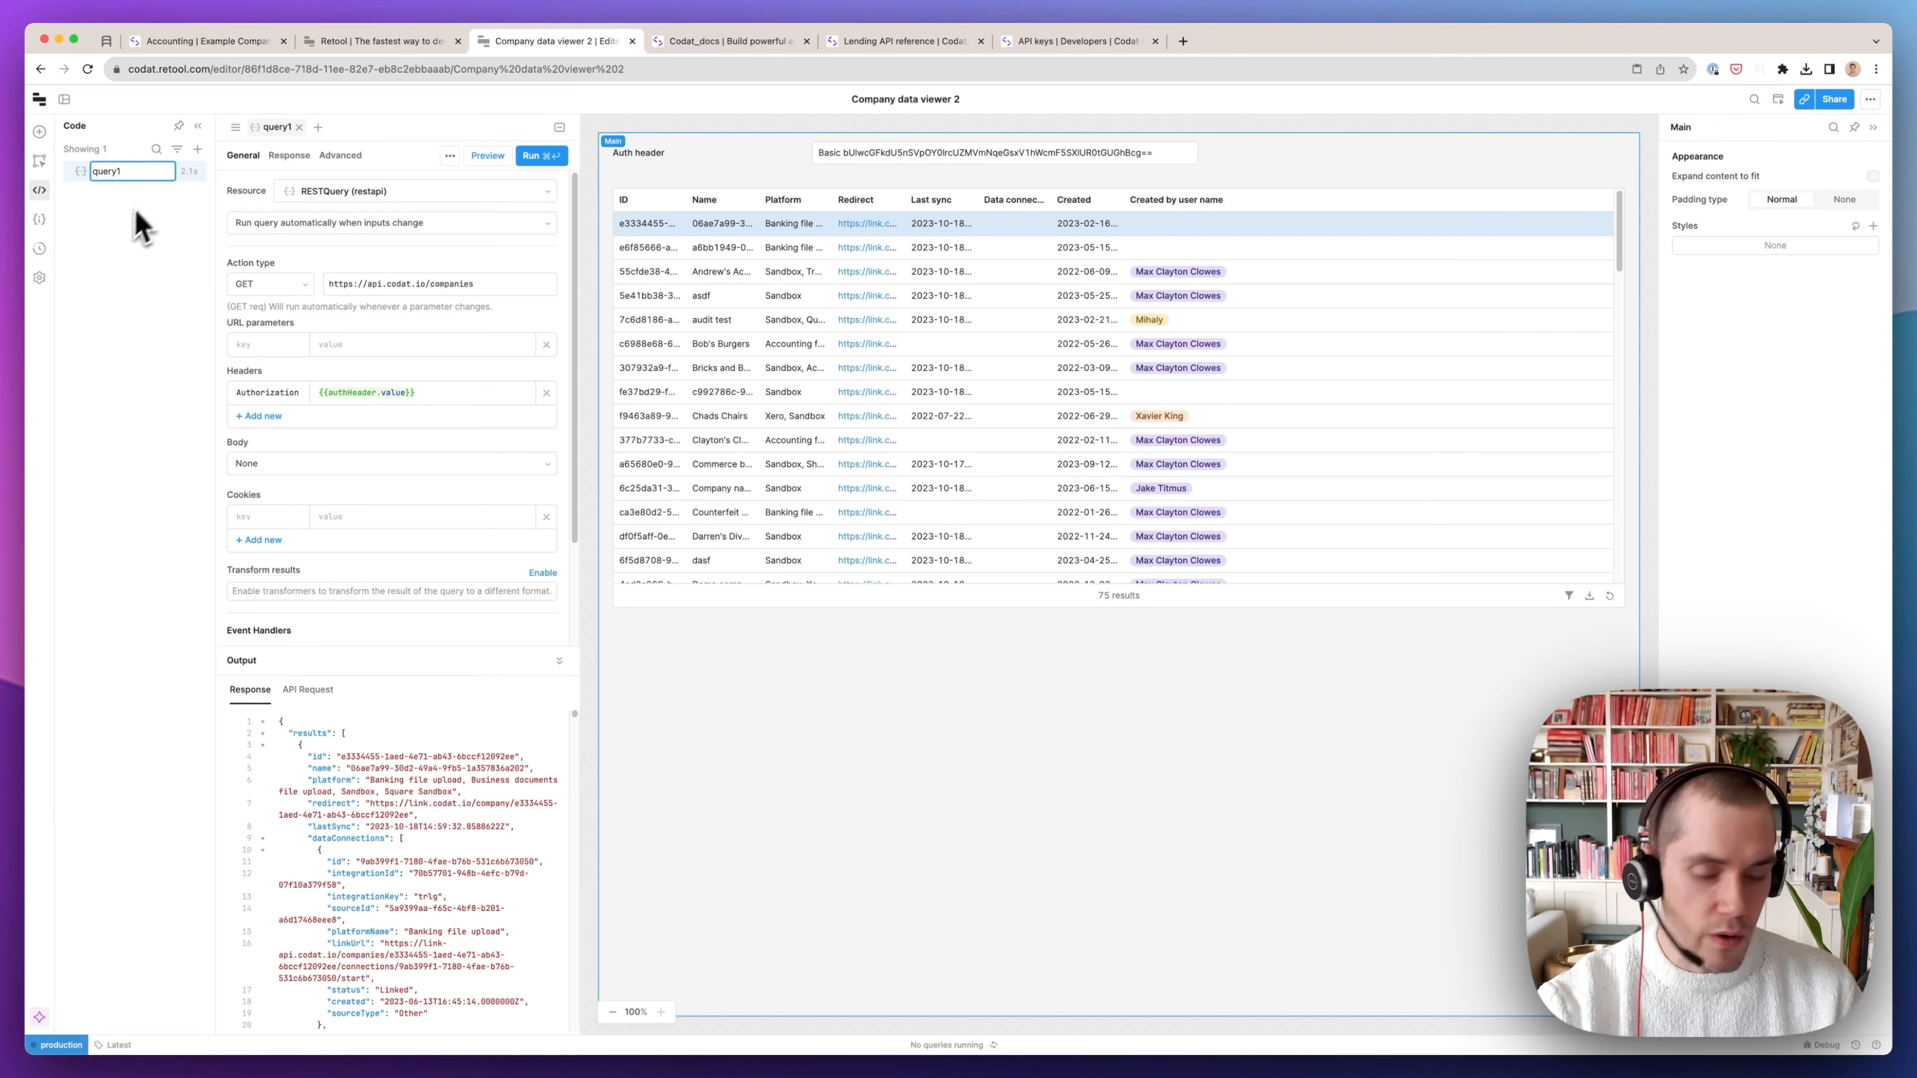
key("BackSpace")
key("BackSpace")
key("BackSpace")
key("BackSpace")
key("BackSpace")
key("BackSpace")
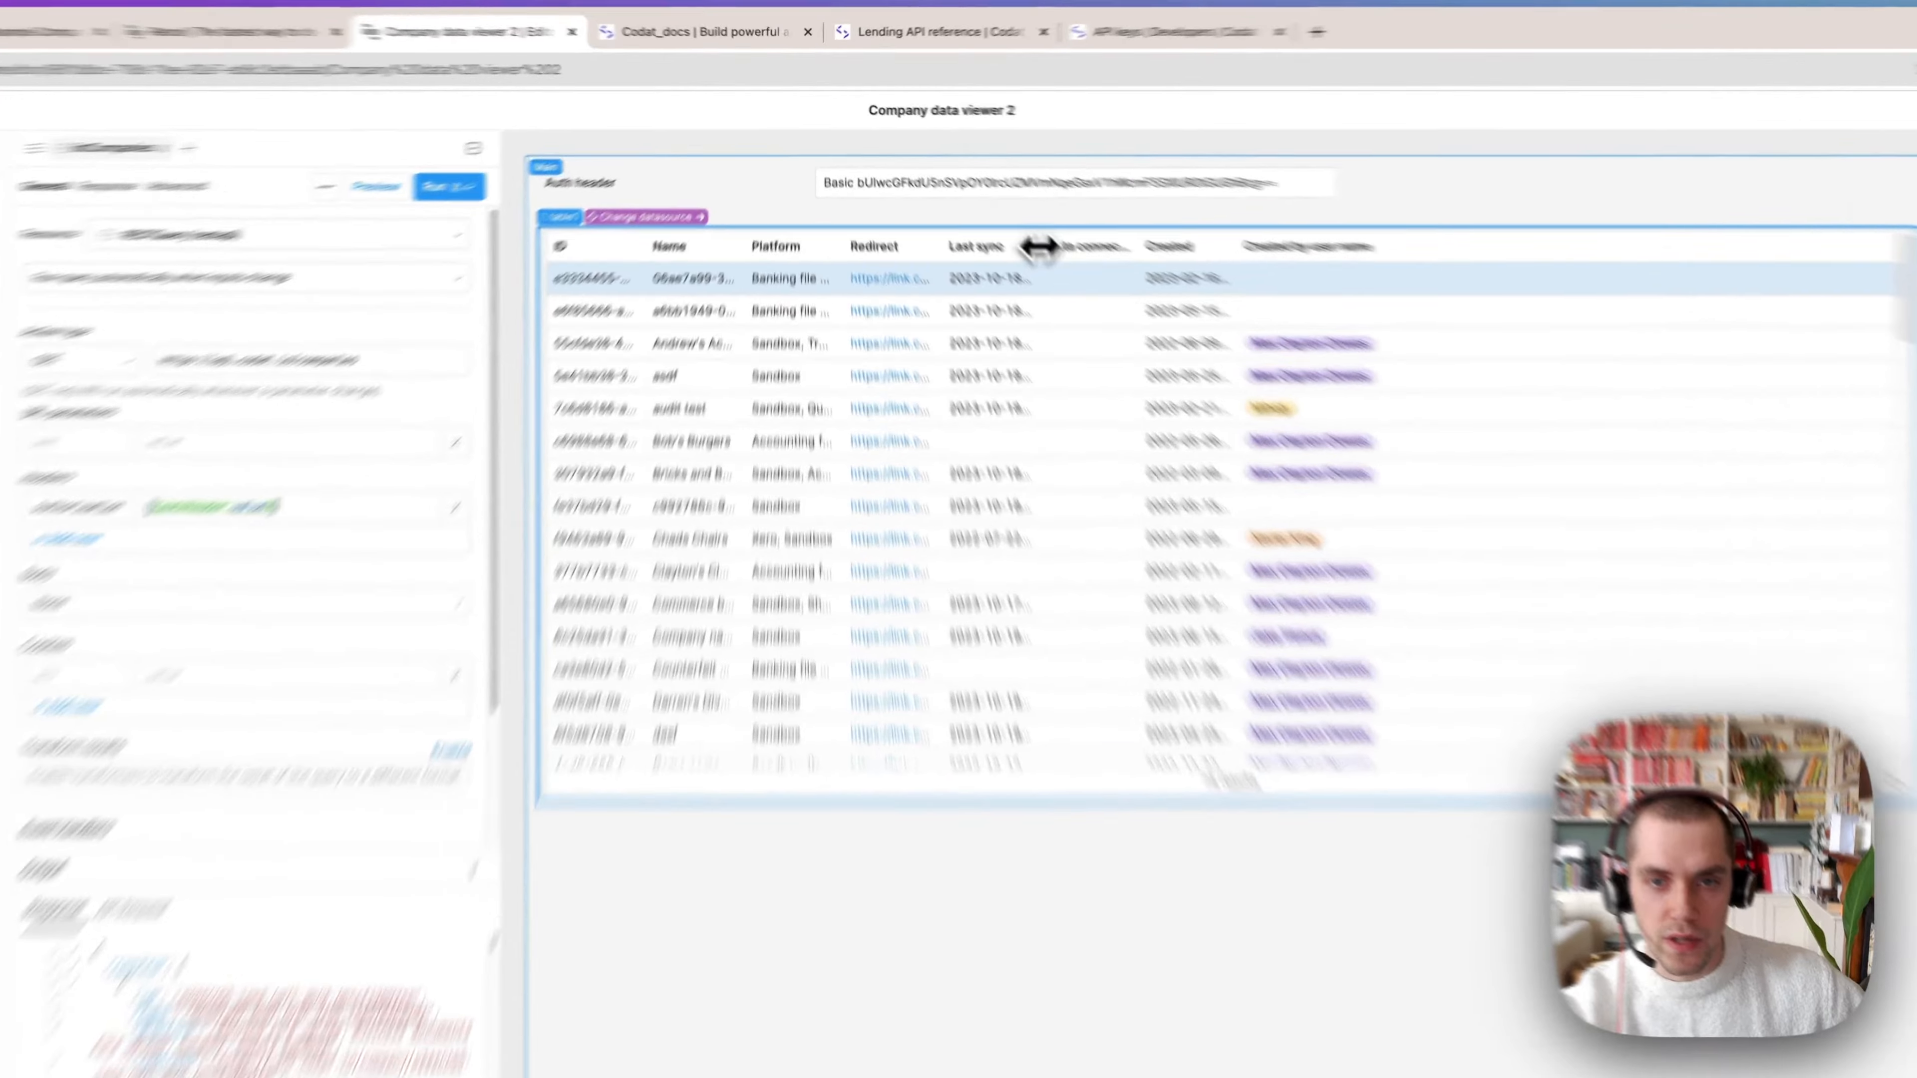
Widen the table's ID, Name and Last sync columns and sort the rows by Platform in descending order
left_click_drag(1013, 189, 1094, 190)
left_click(1068, 202)
left_click(1330, 339)
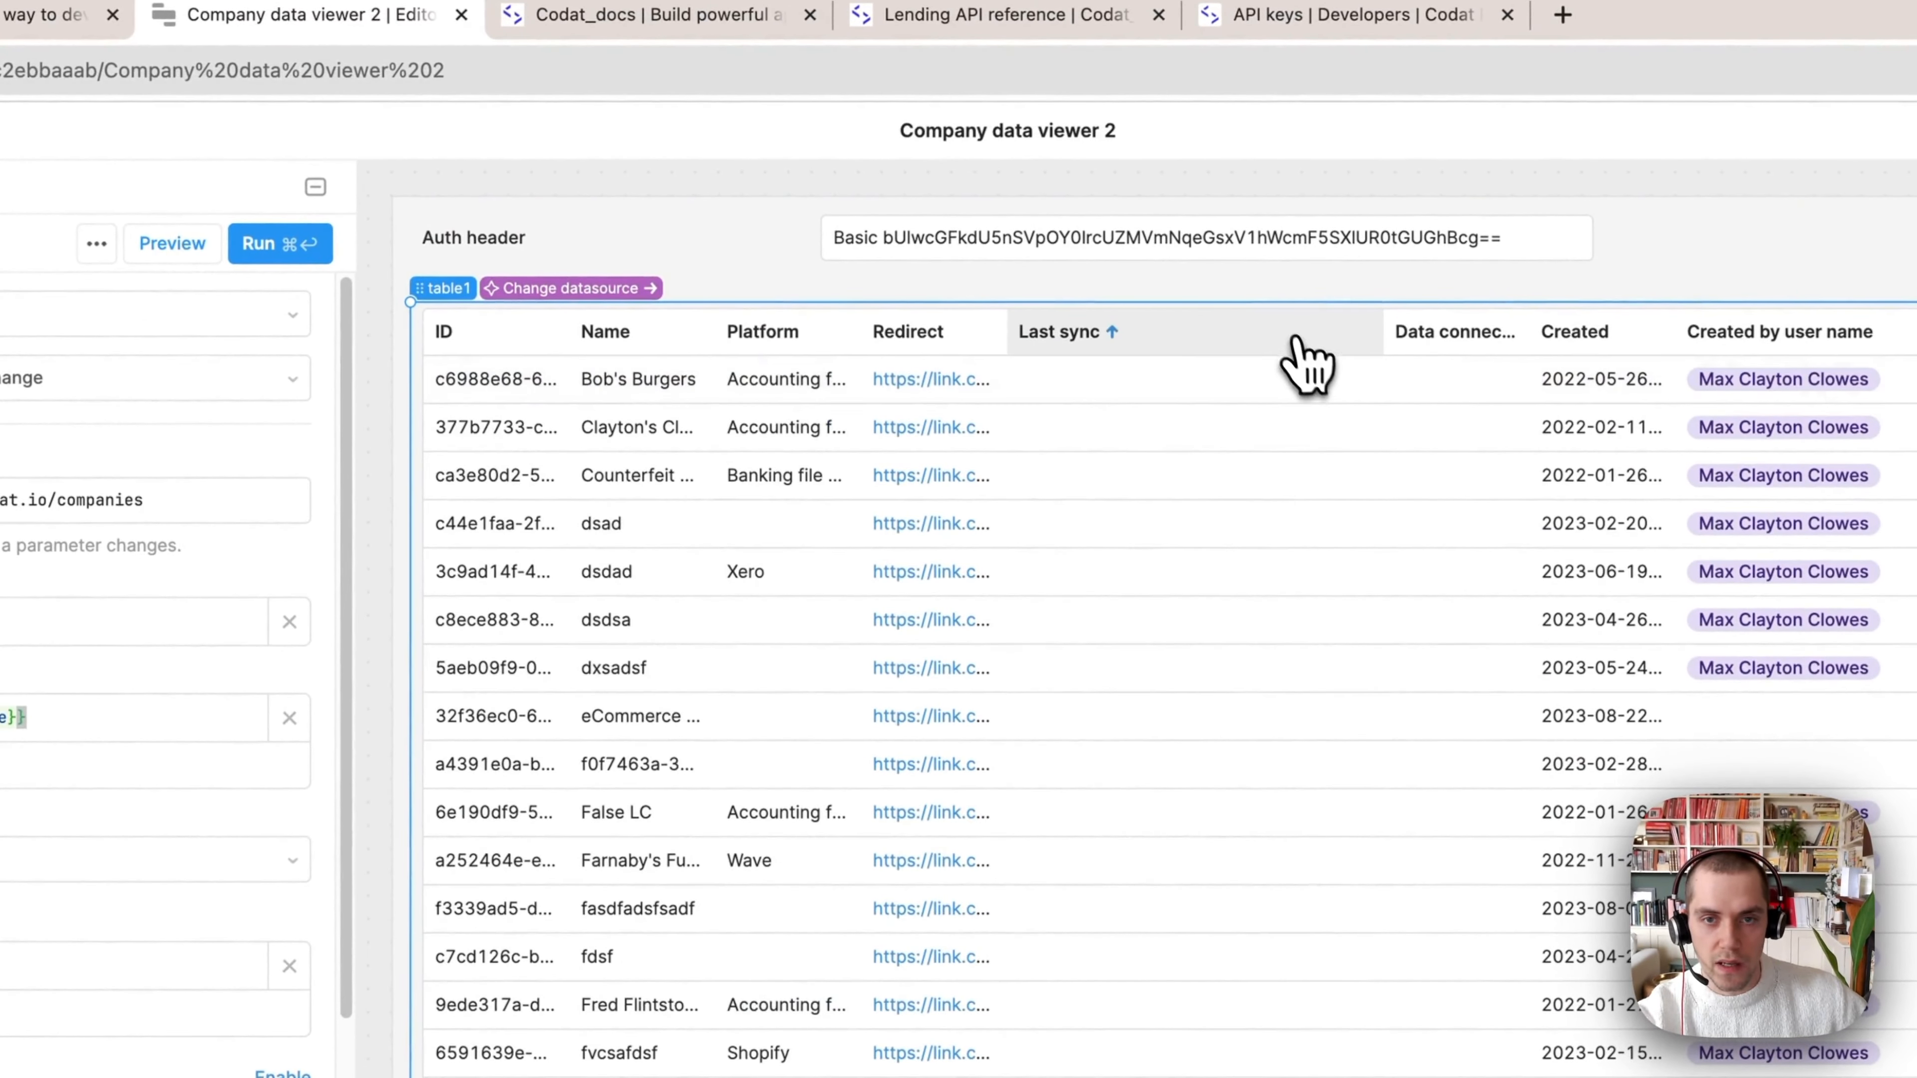
left_click_drag(586, 359, 1087, 337)
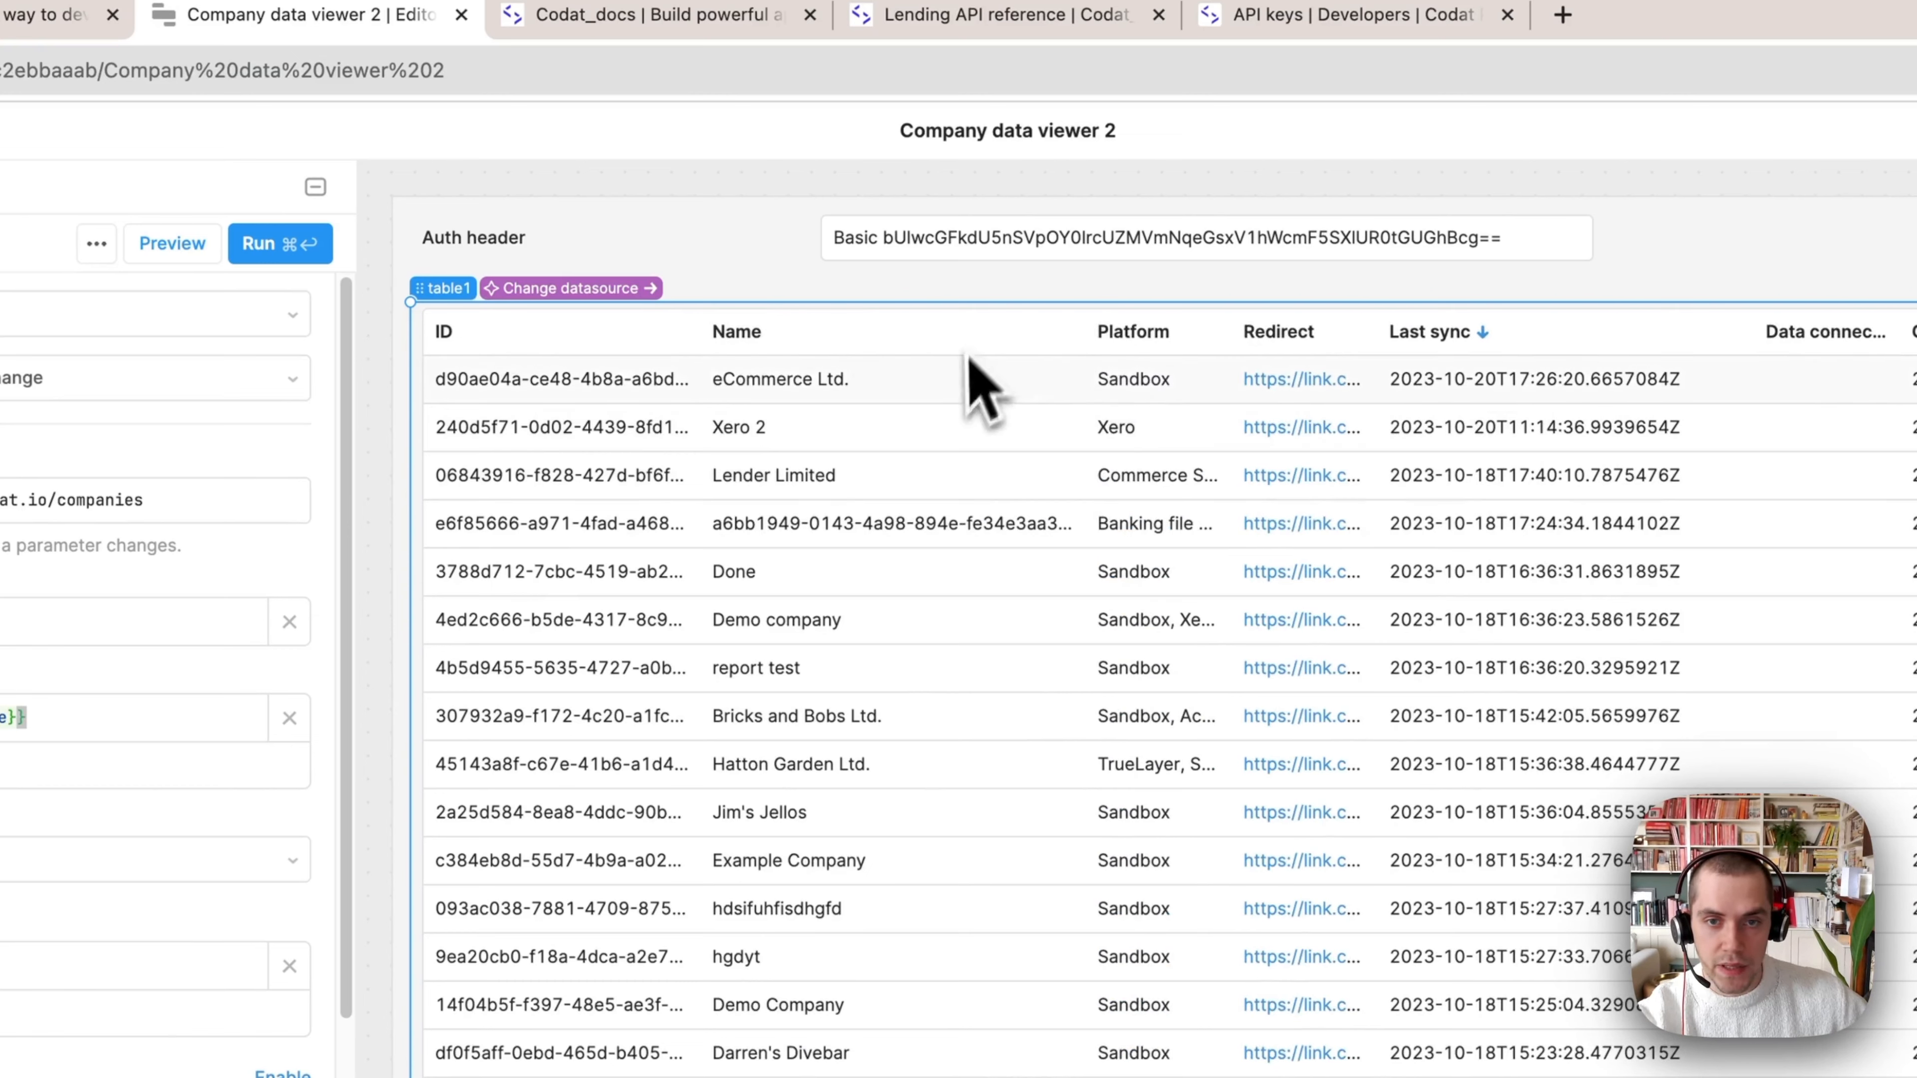
left_click(1149, 335)
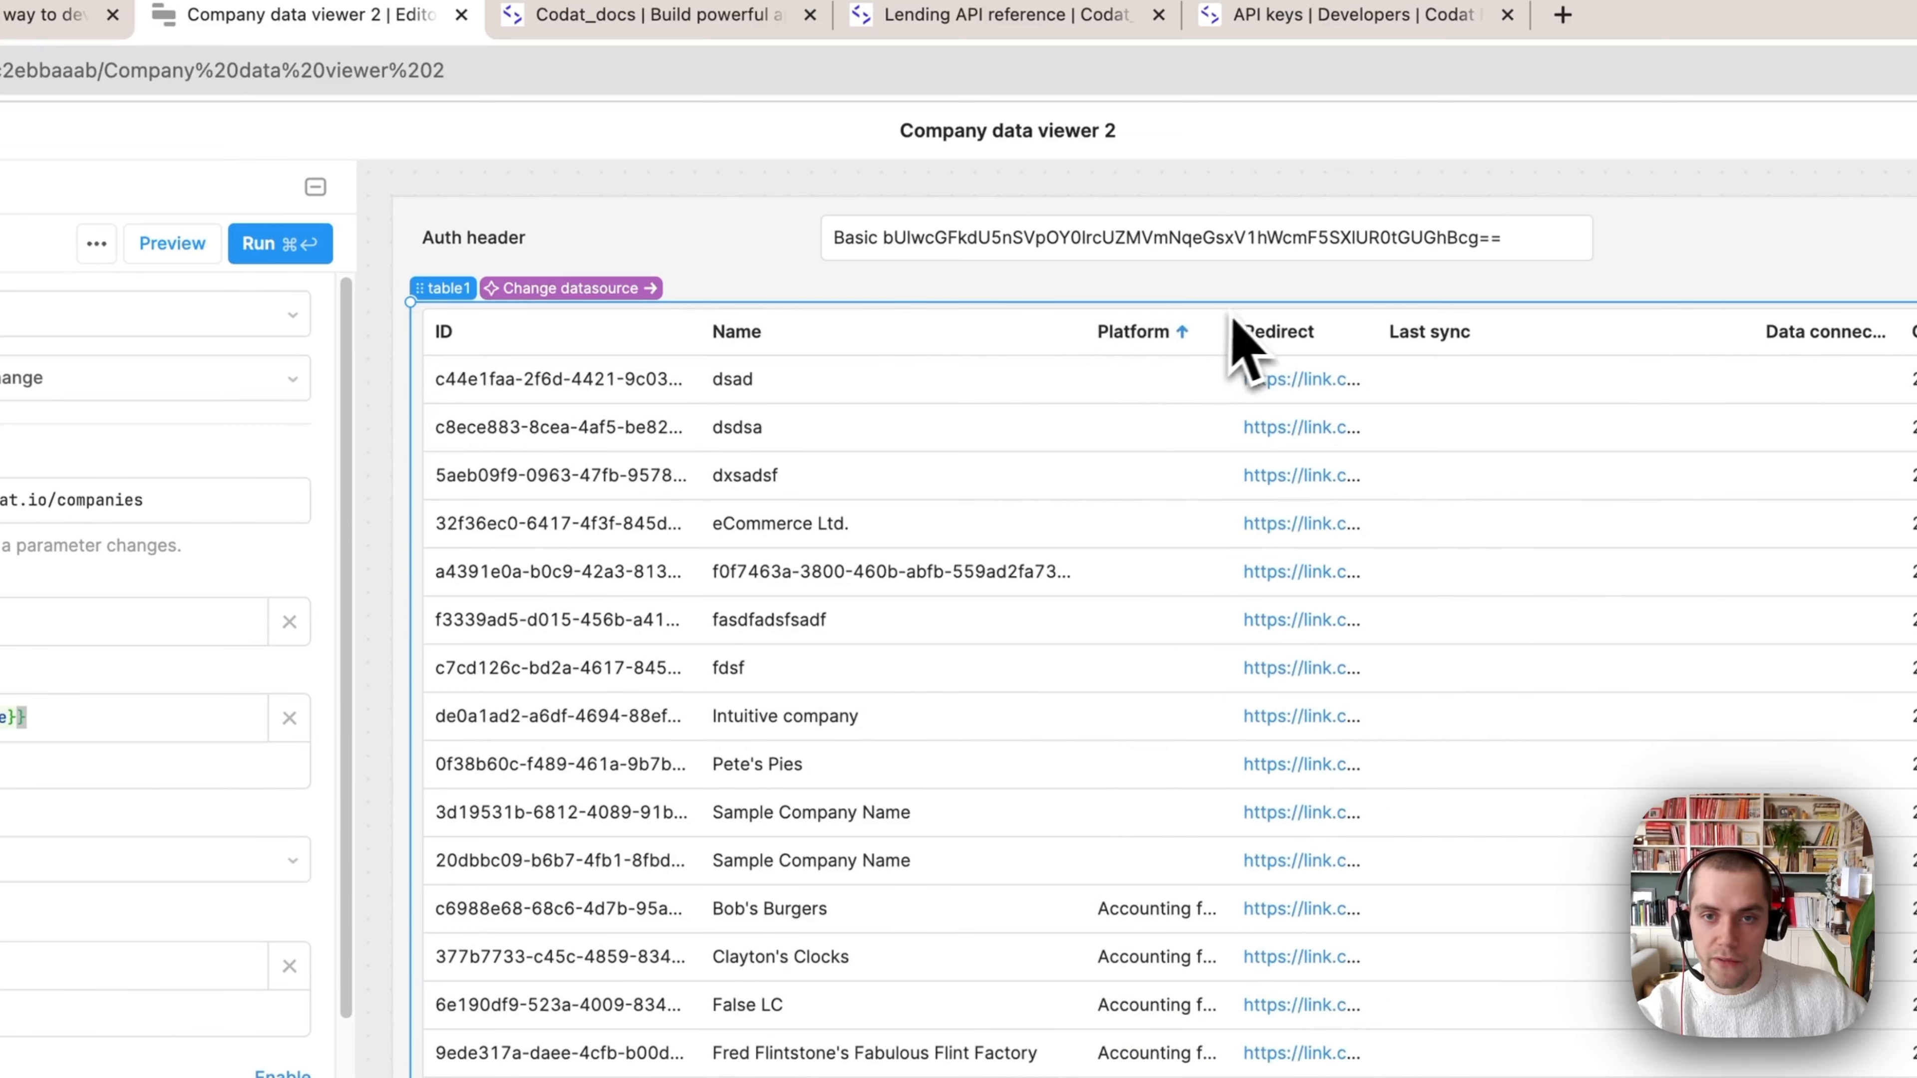
left_click(1177, 336)
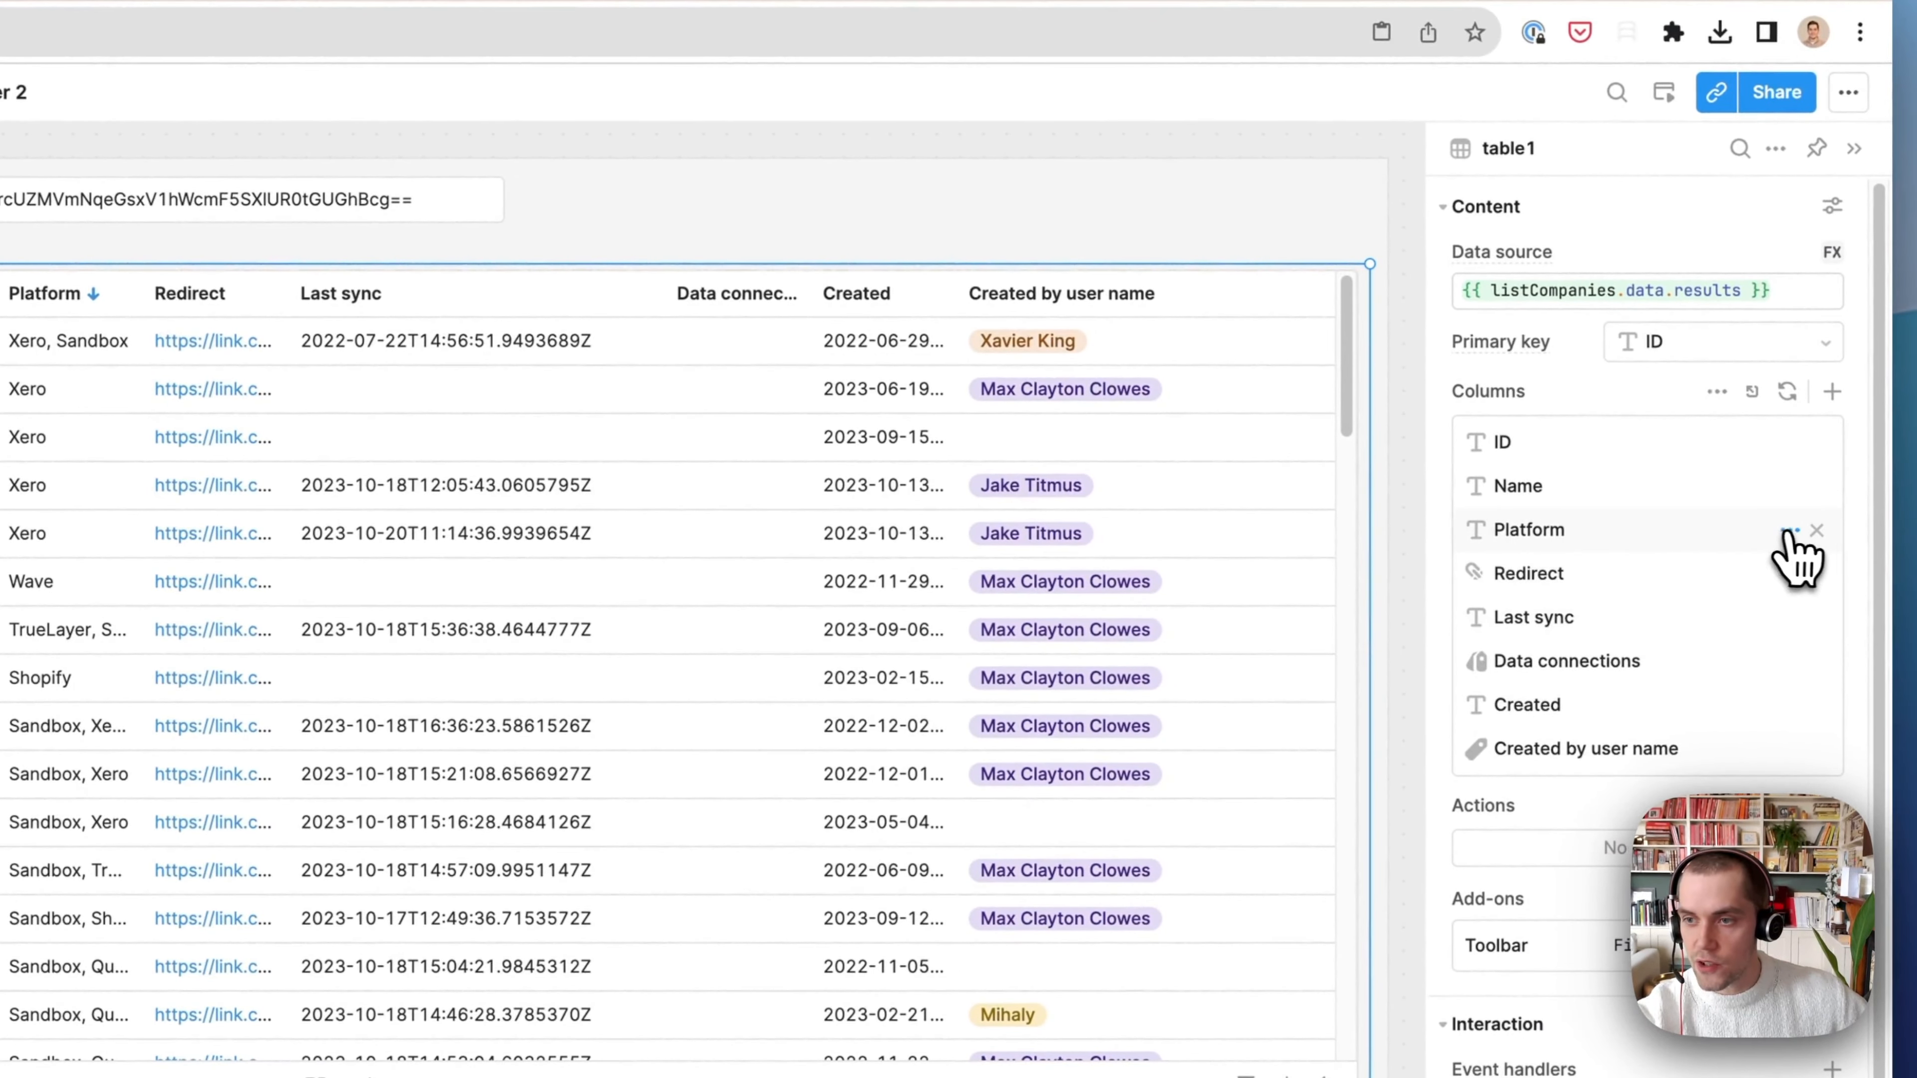
Change the Platform column's format from String to Tag
left_click(1789, 531)
left_click(1532, 532)
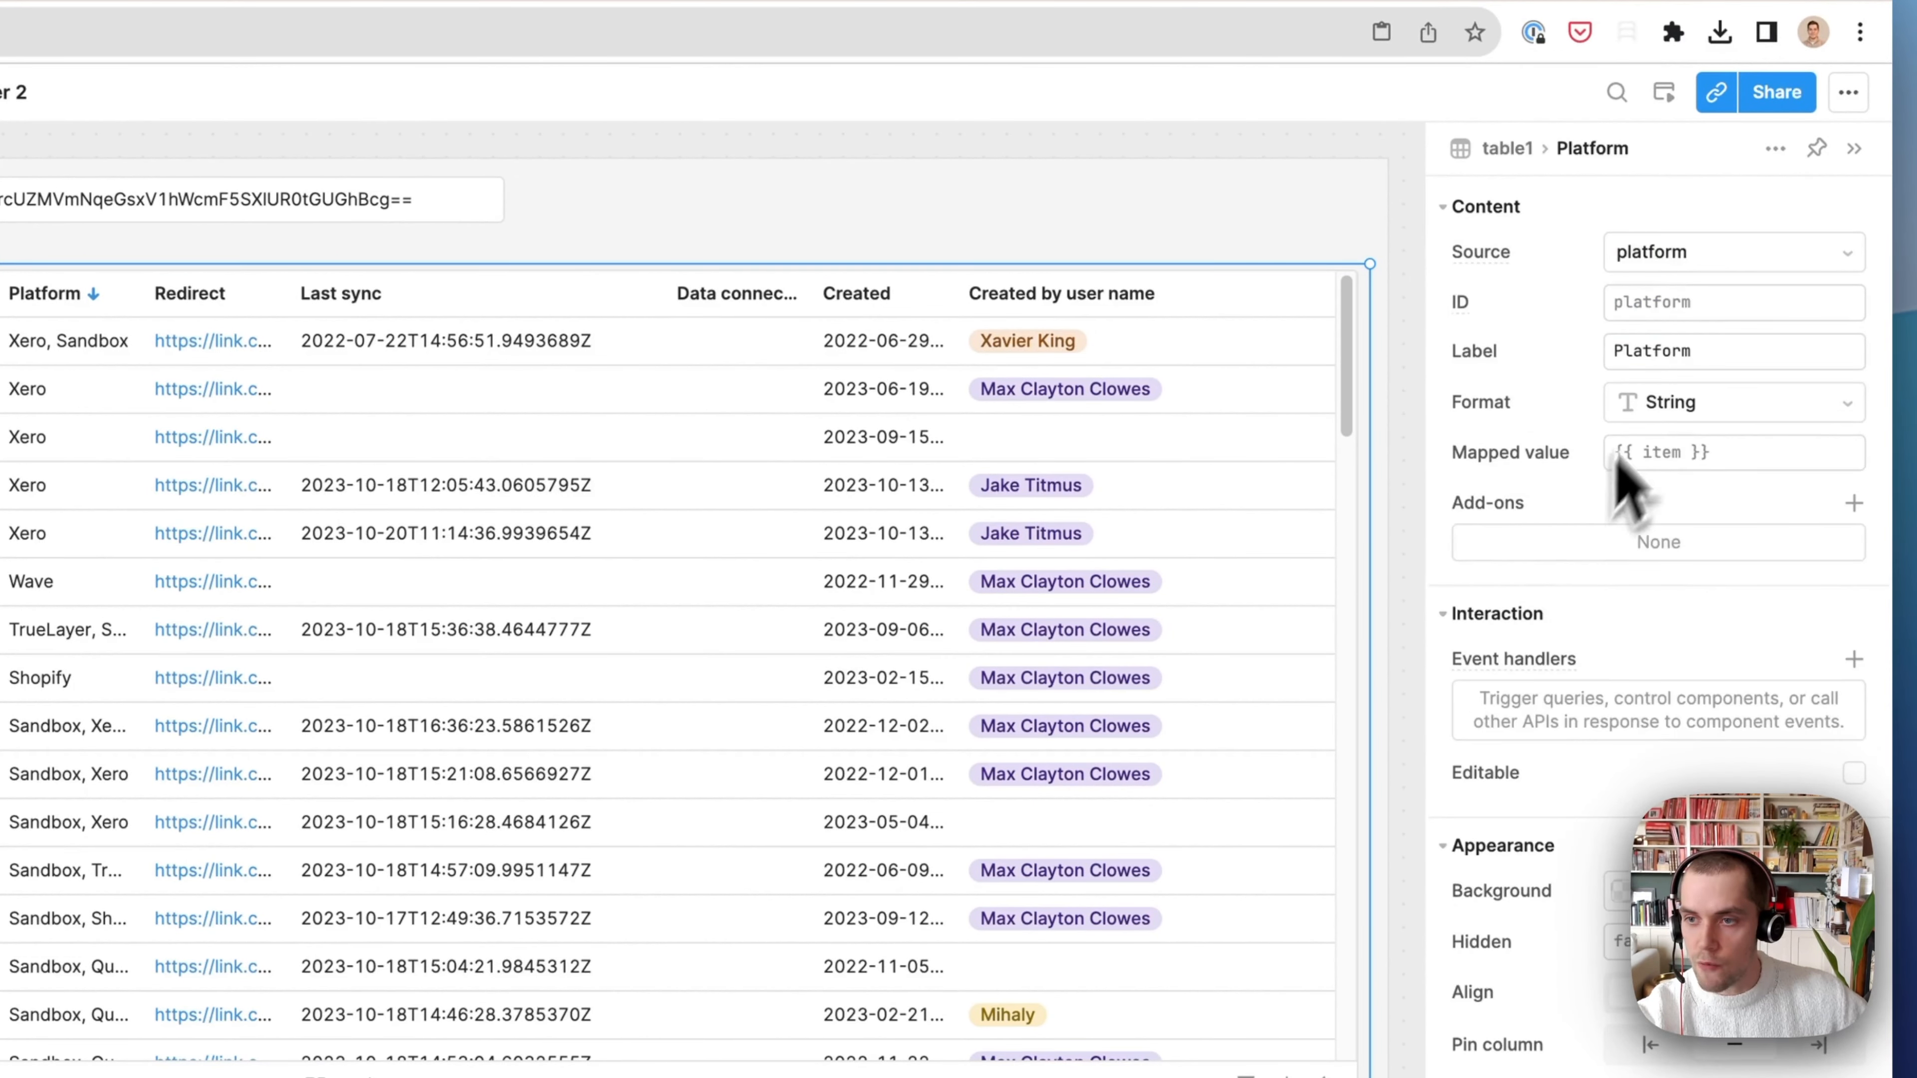
left_click(1691, 415)
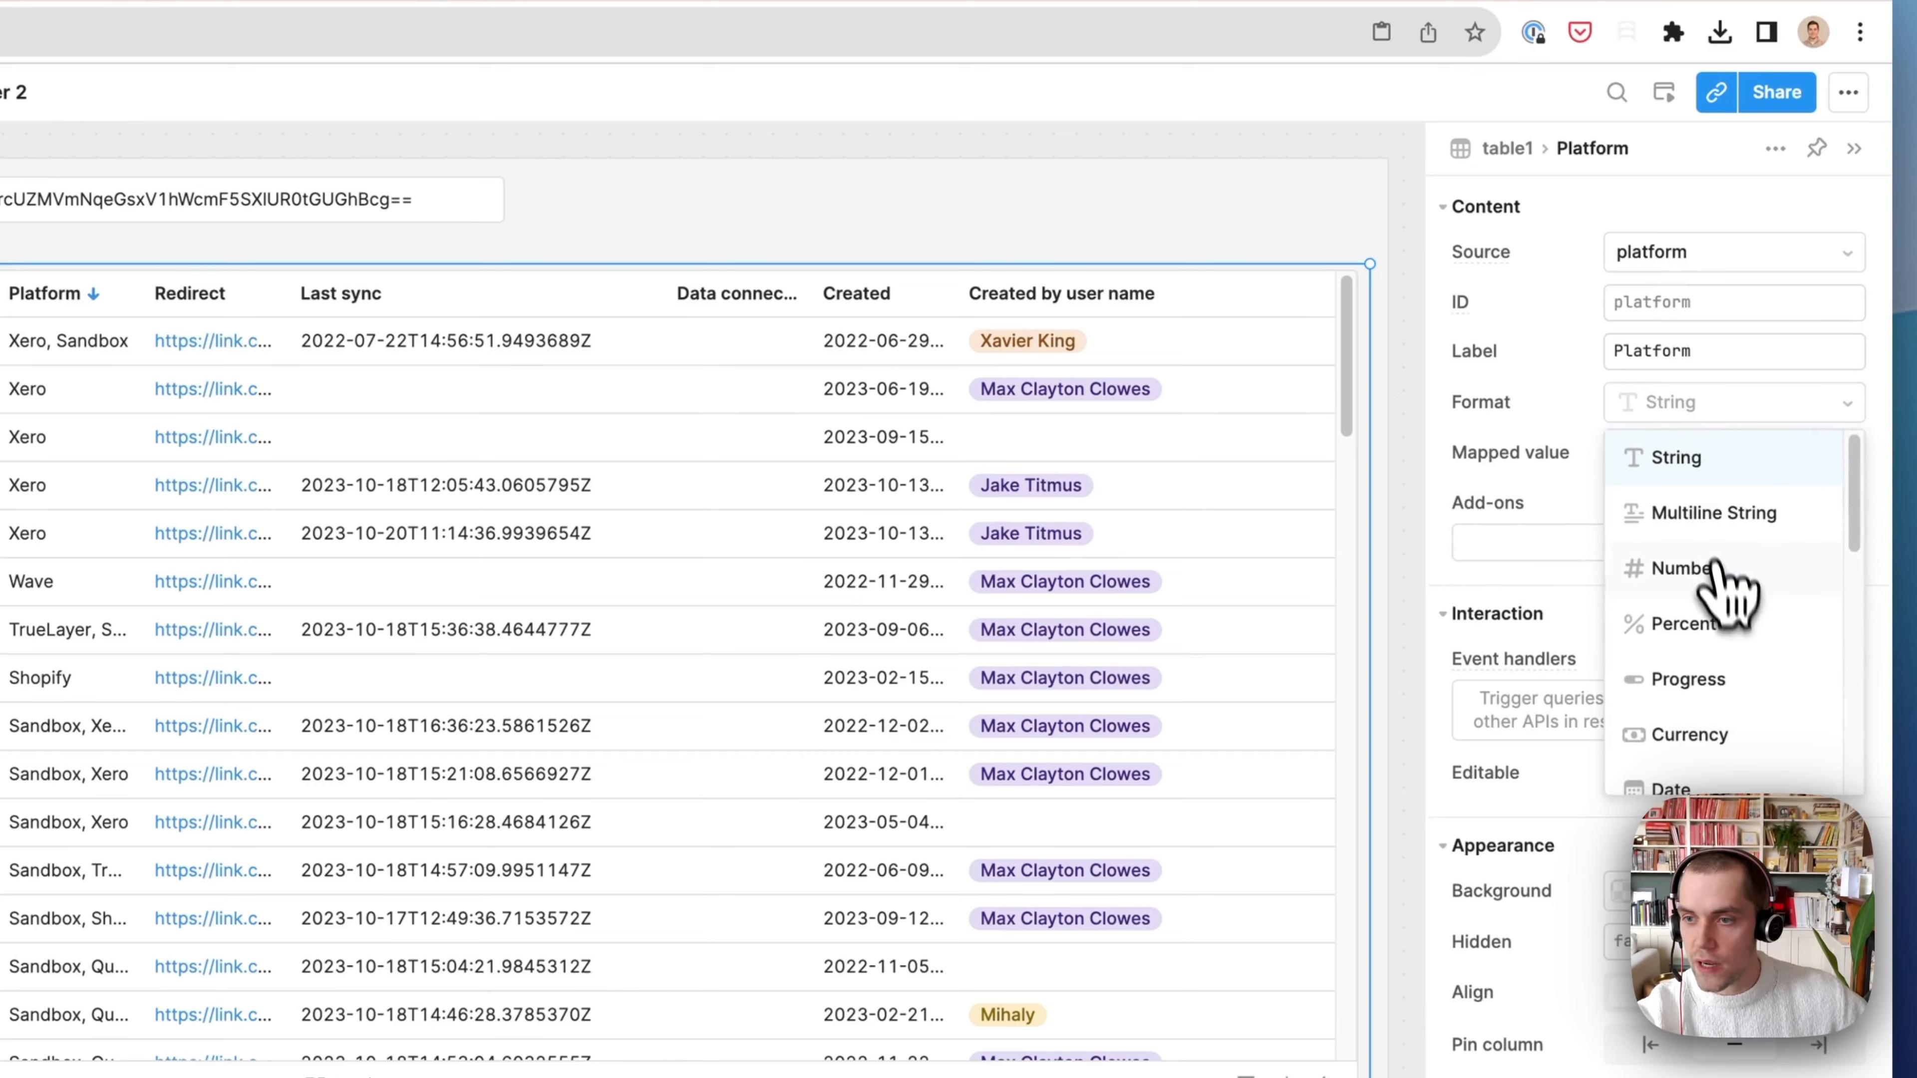
scroll(1755, 703, "down", 5)
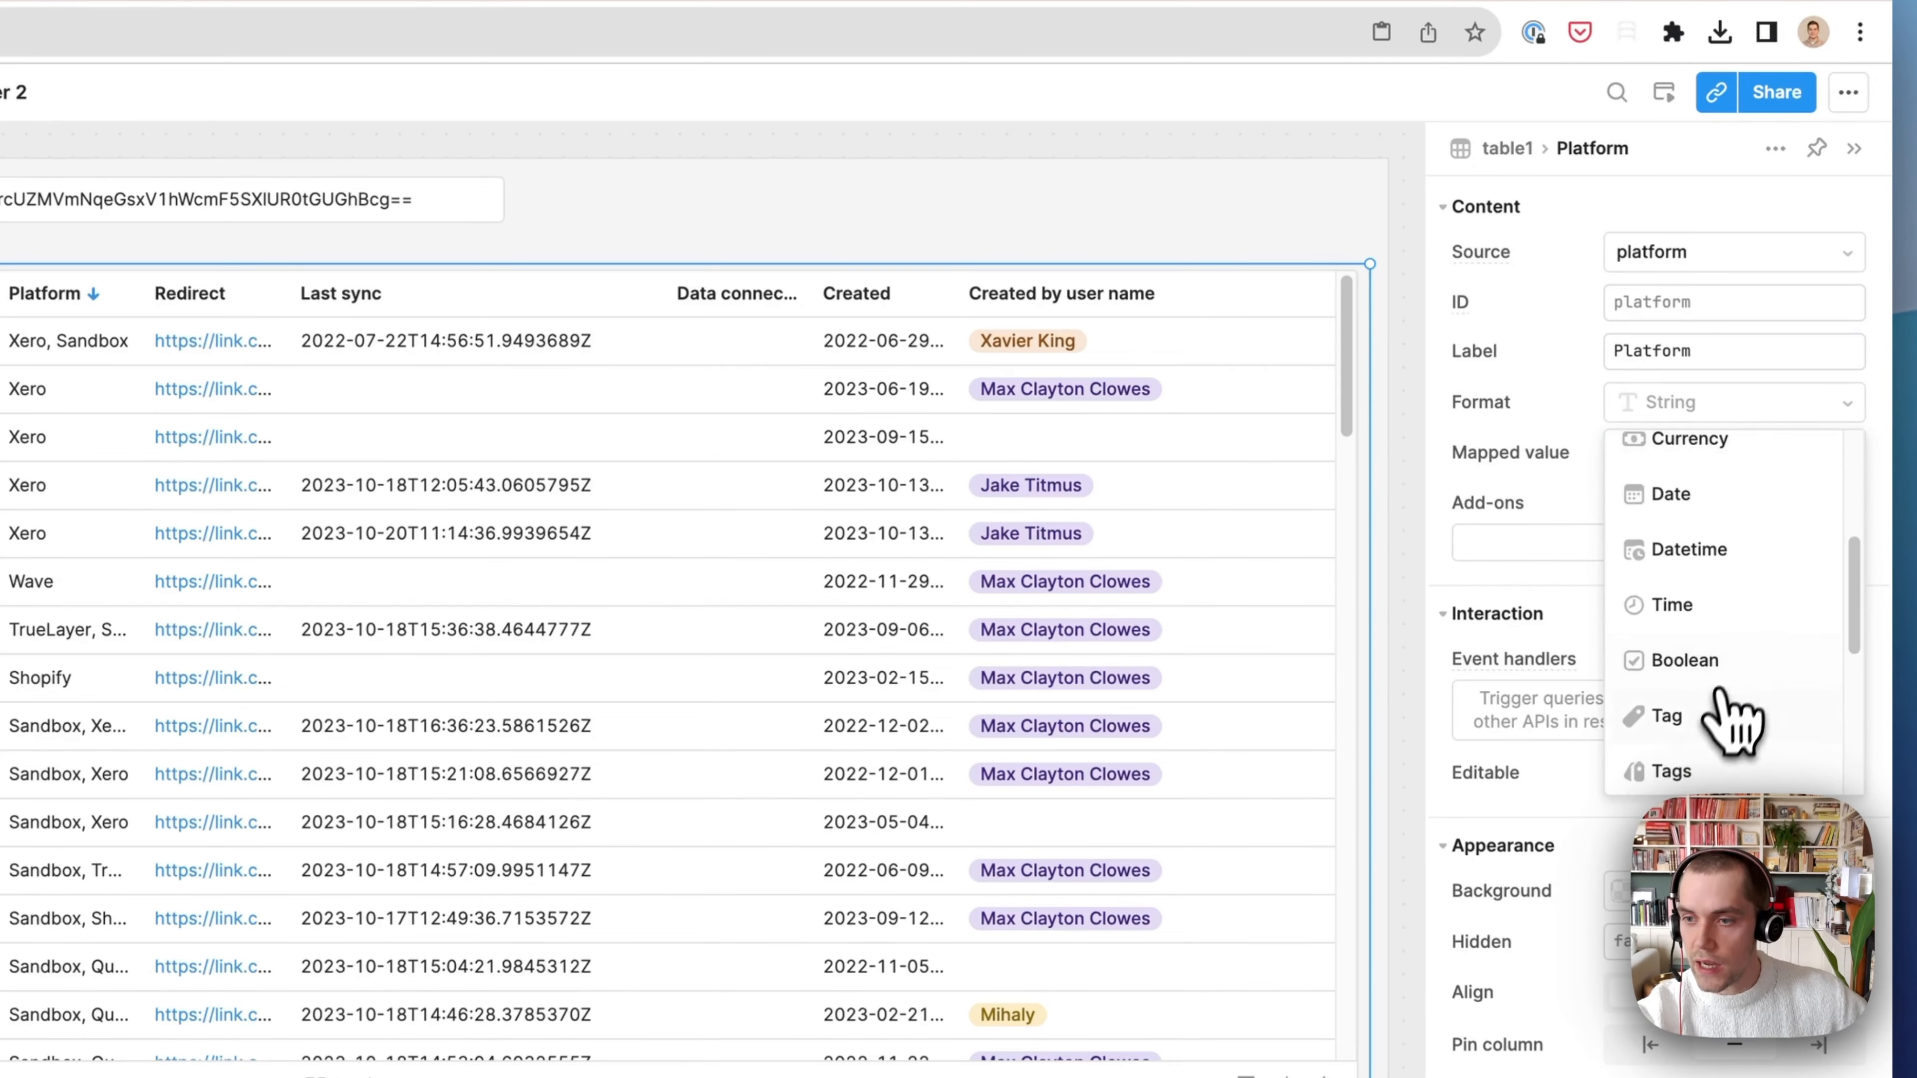
left_click(1724, 717)
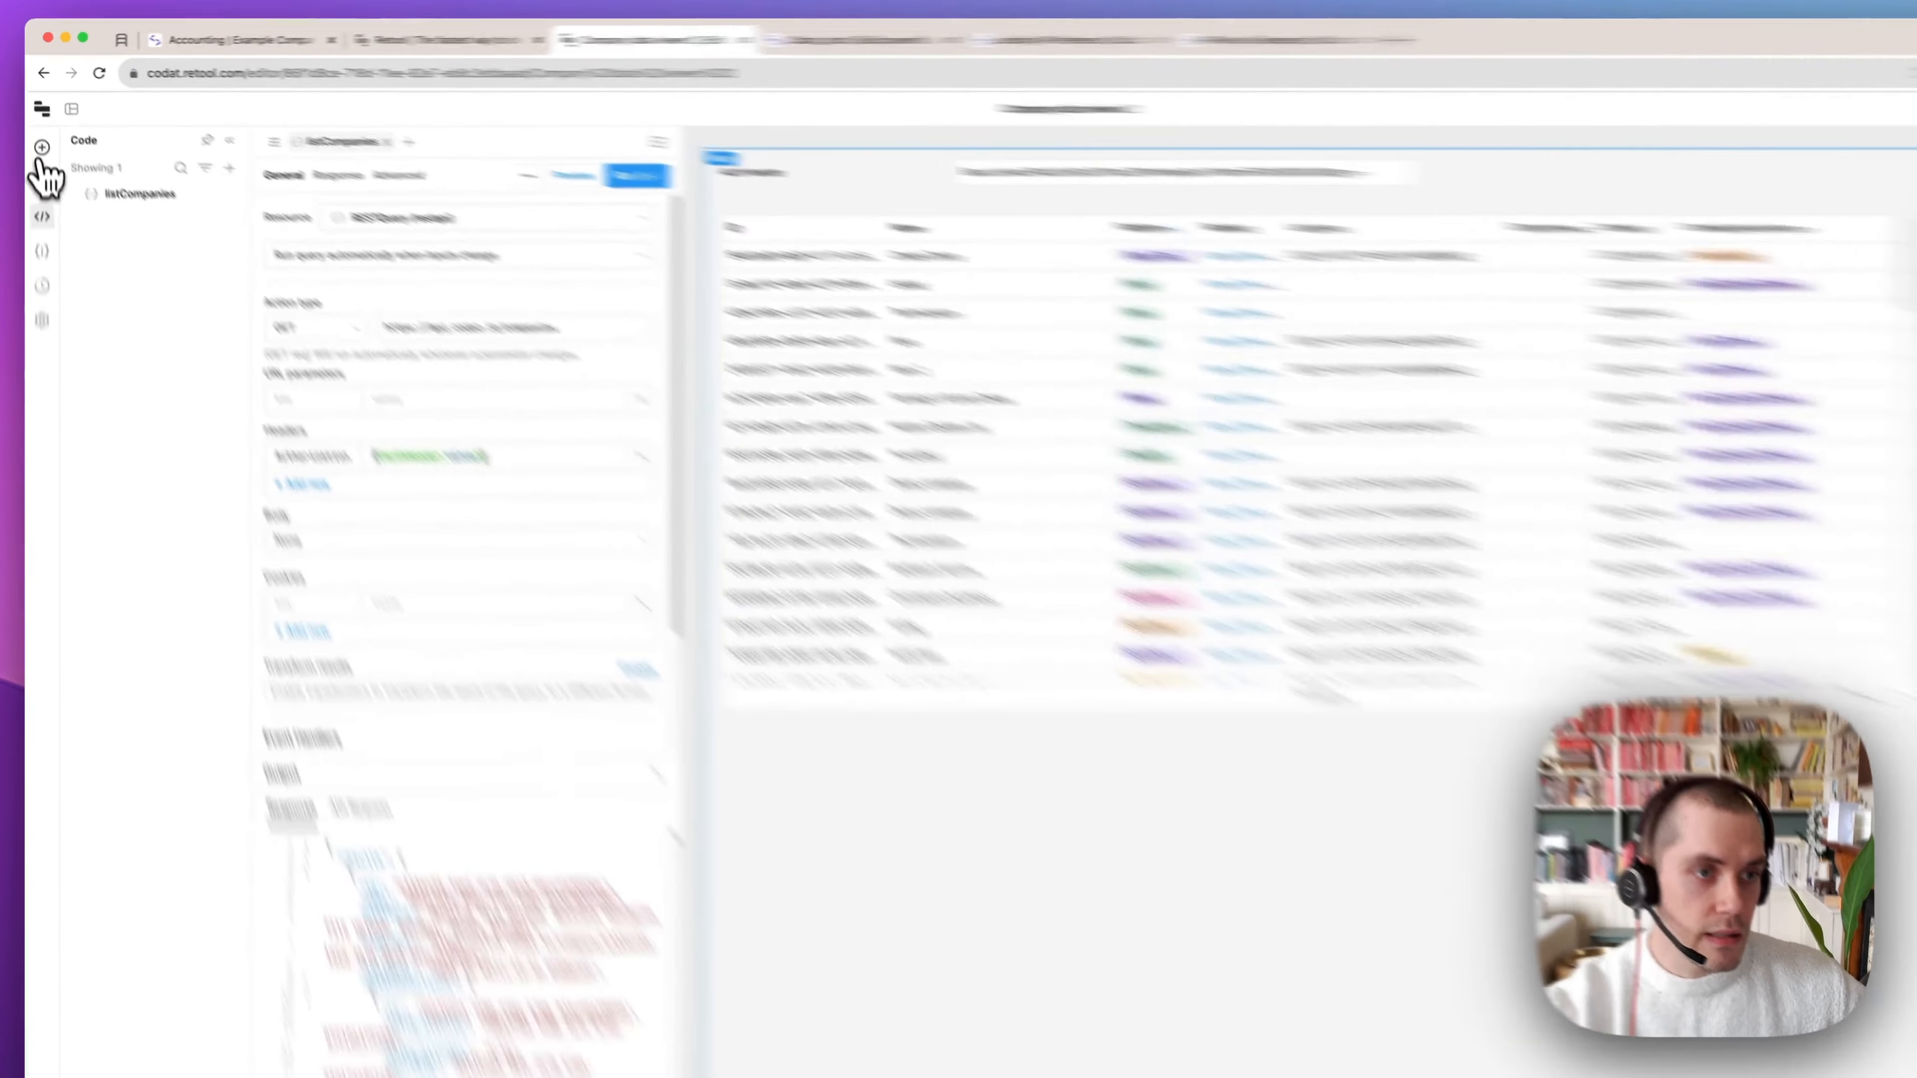
Add a Text Input component below the companies table and widen it to match the Auth header input
left_click(39, 131)
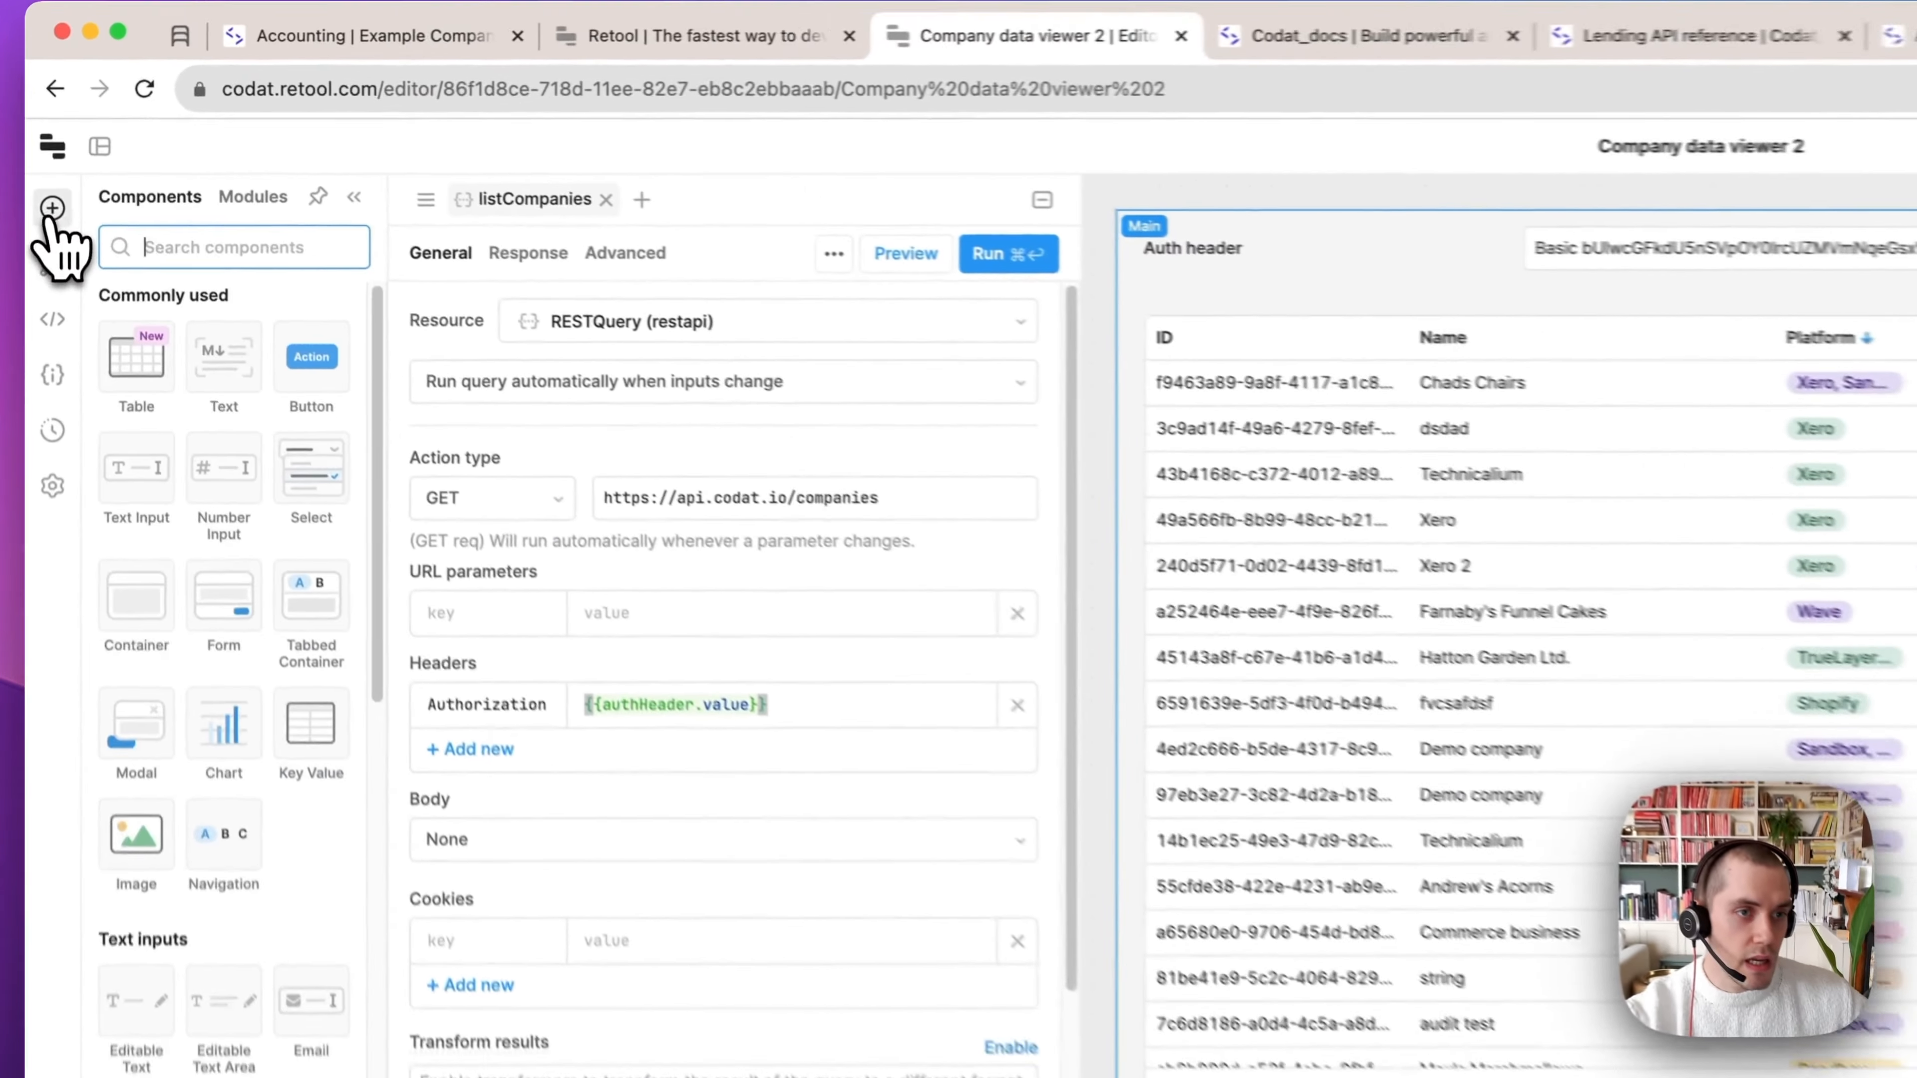
left_click_drag(141, 490, 1034, 651)
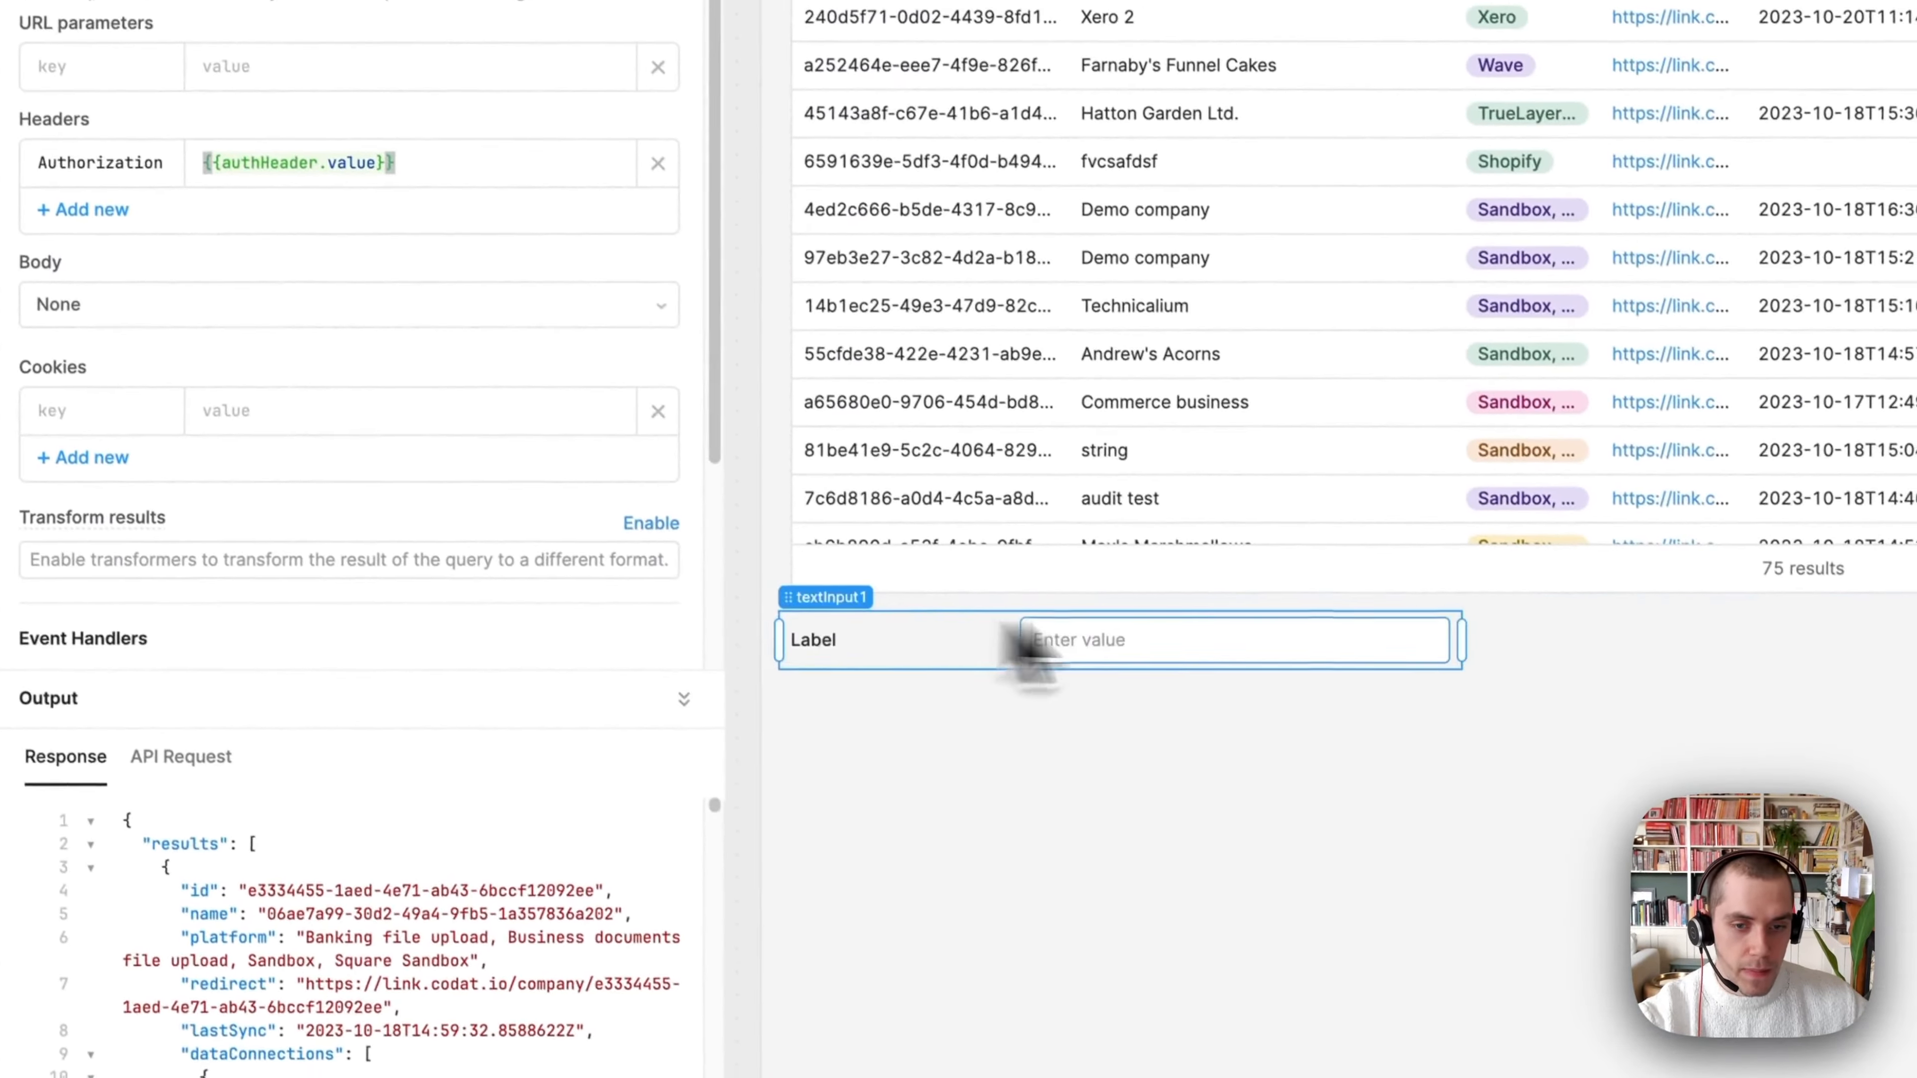
left_click_drag(1465, 642, 1916, 668)
Label the new text input Company ID and rename the component companyId
left_click(240, 527)
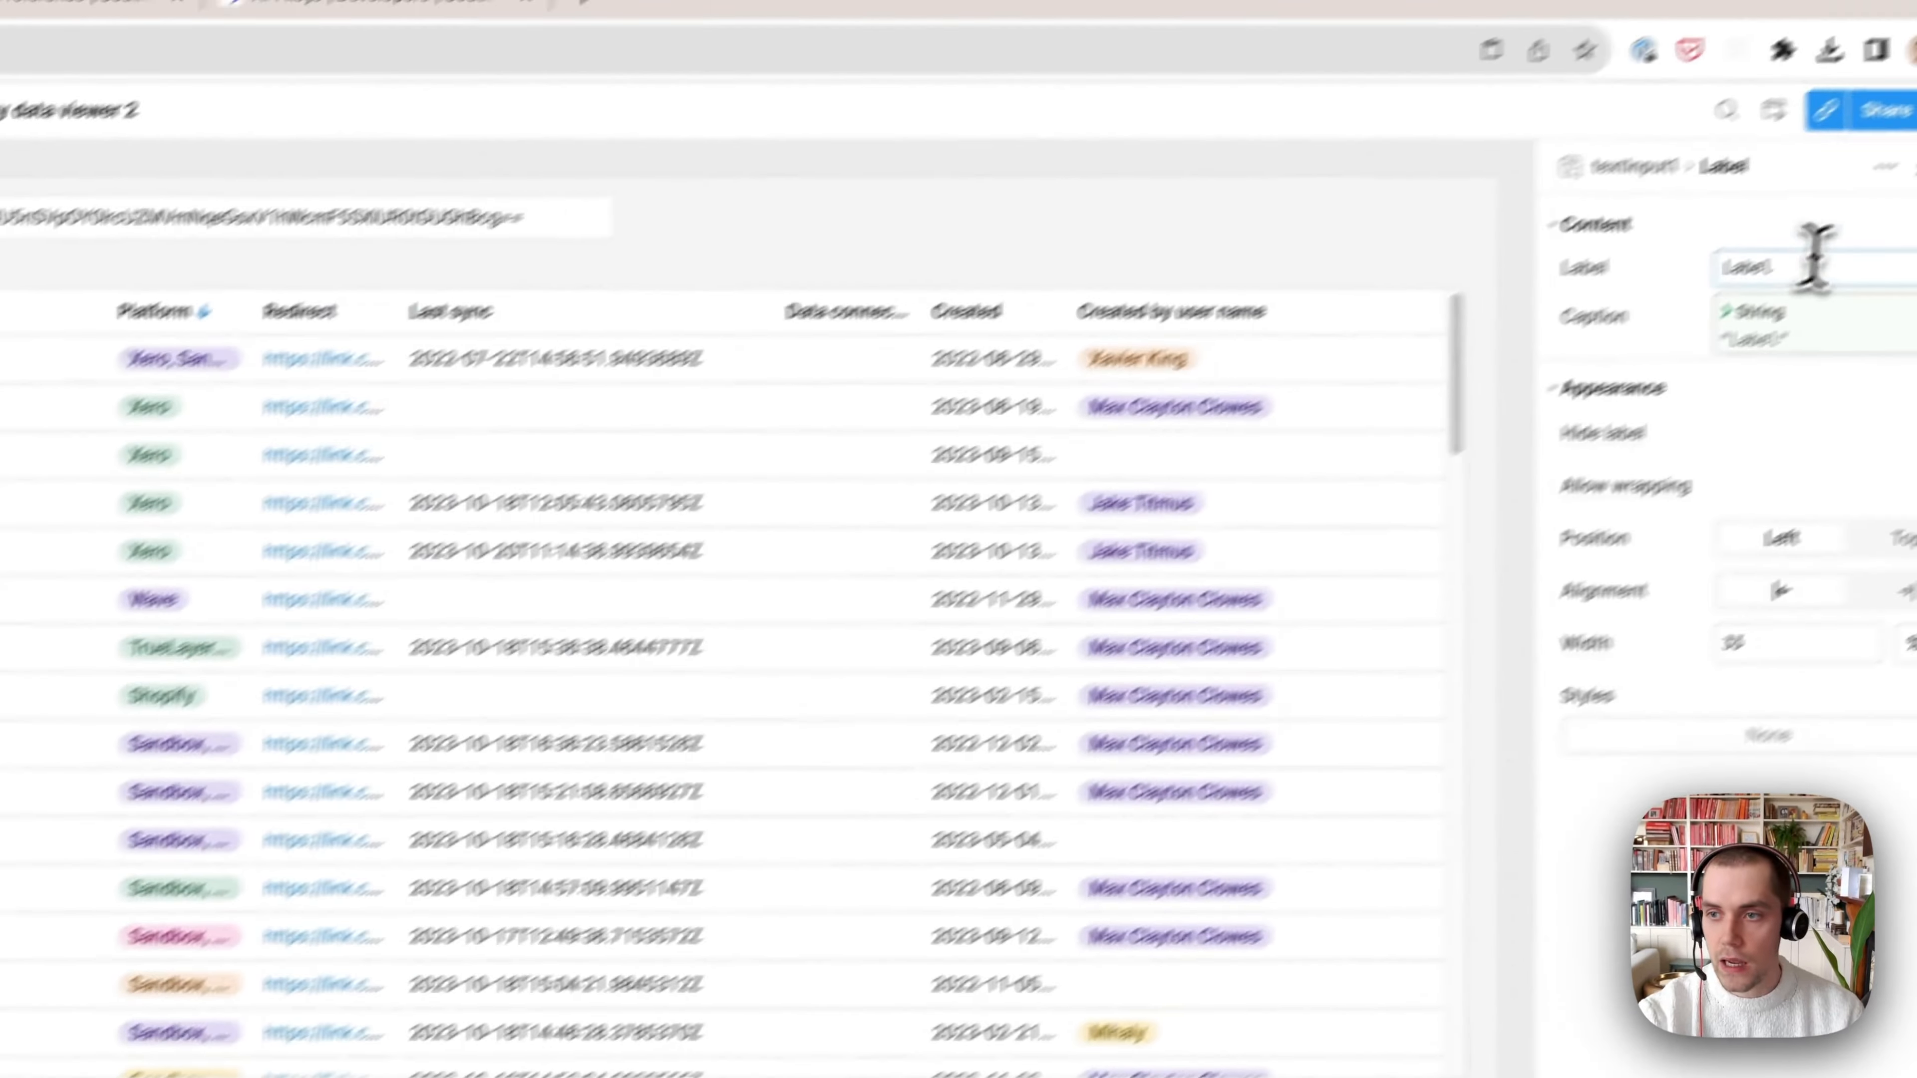
double_click(1815, 264)
type("Company ID")
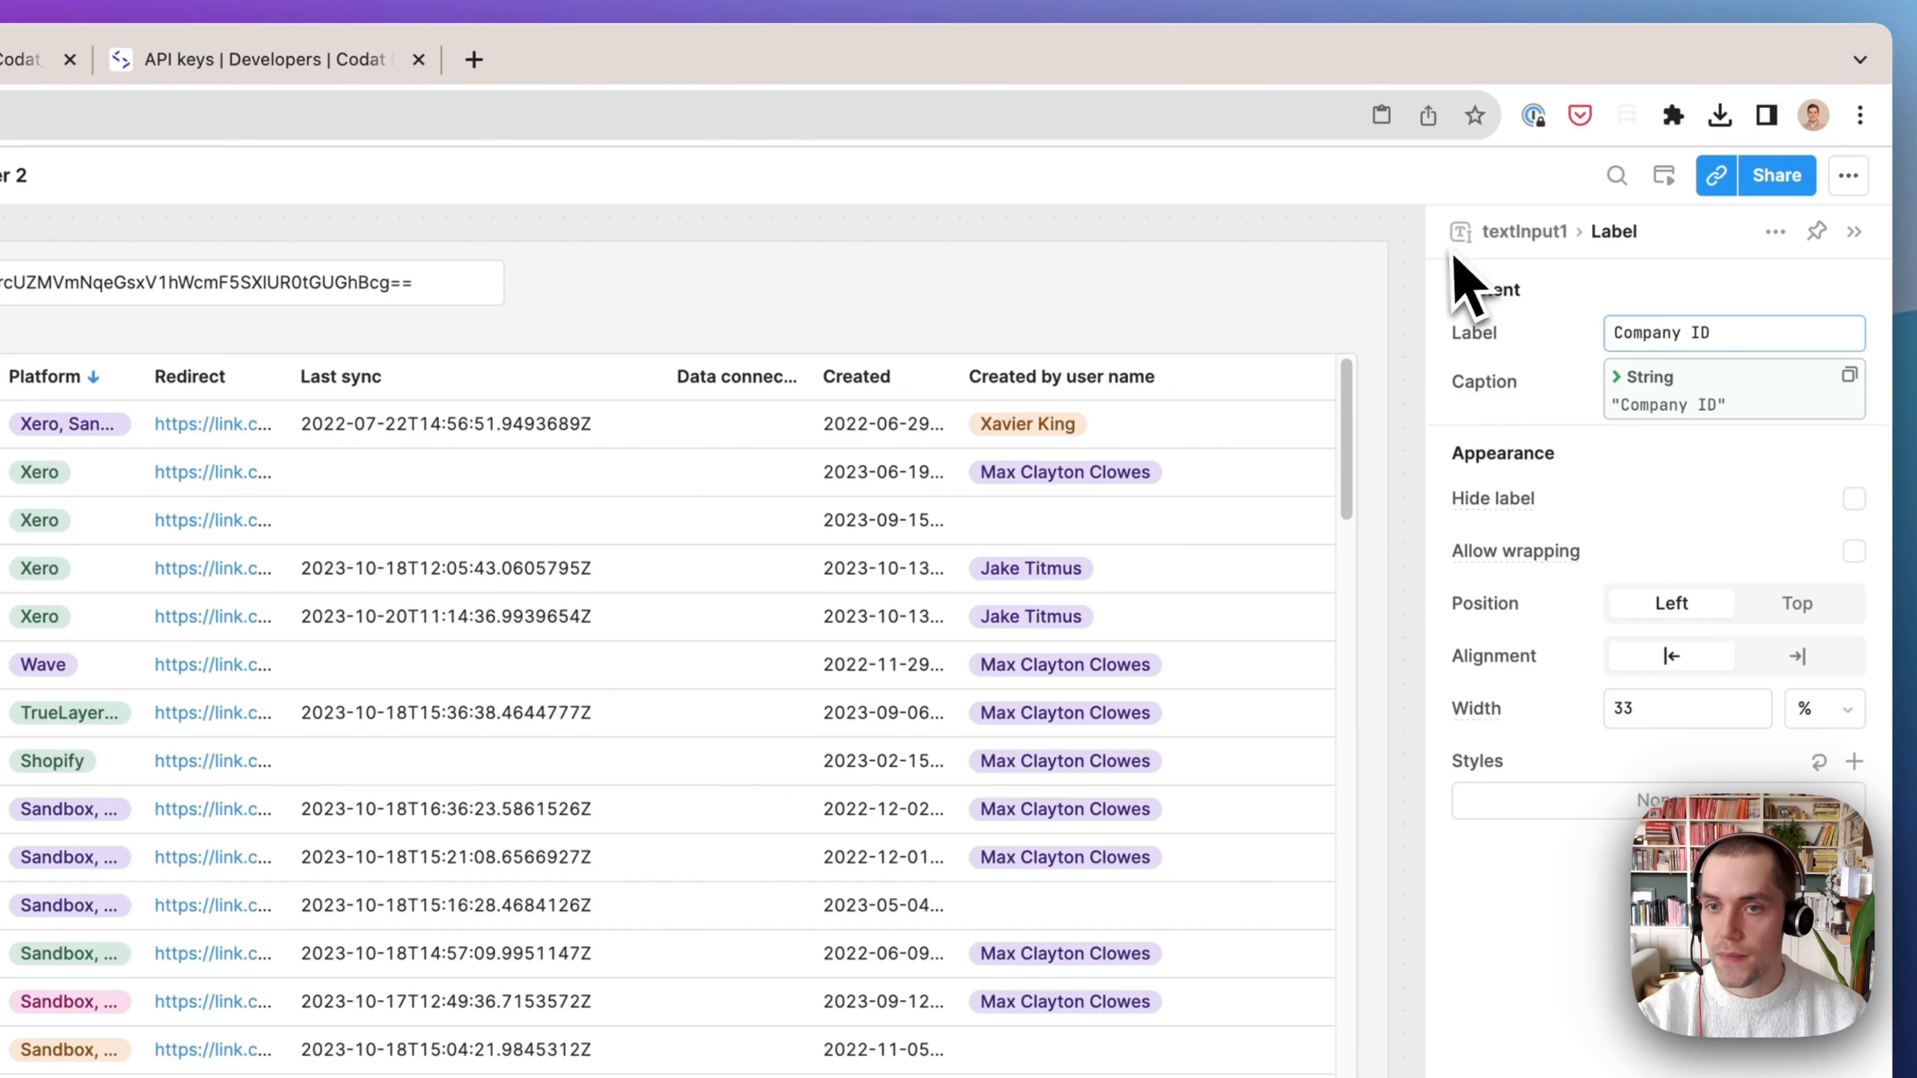
left_click(1532, 233)
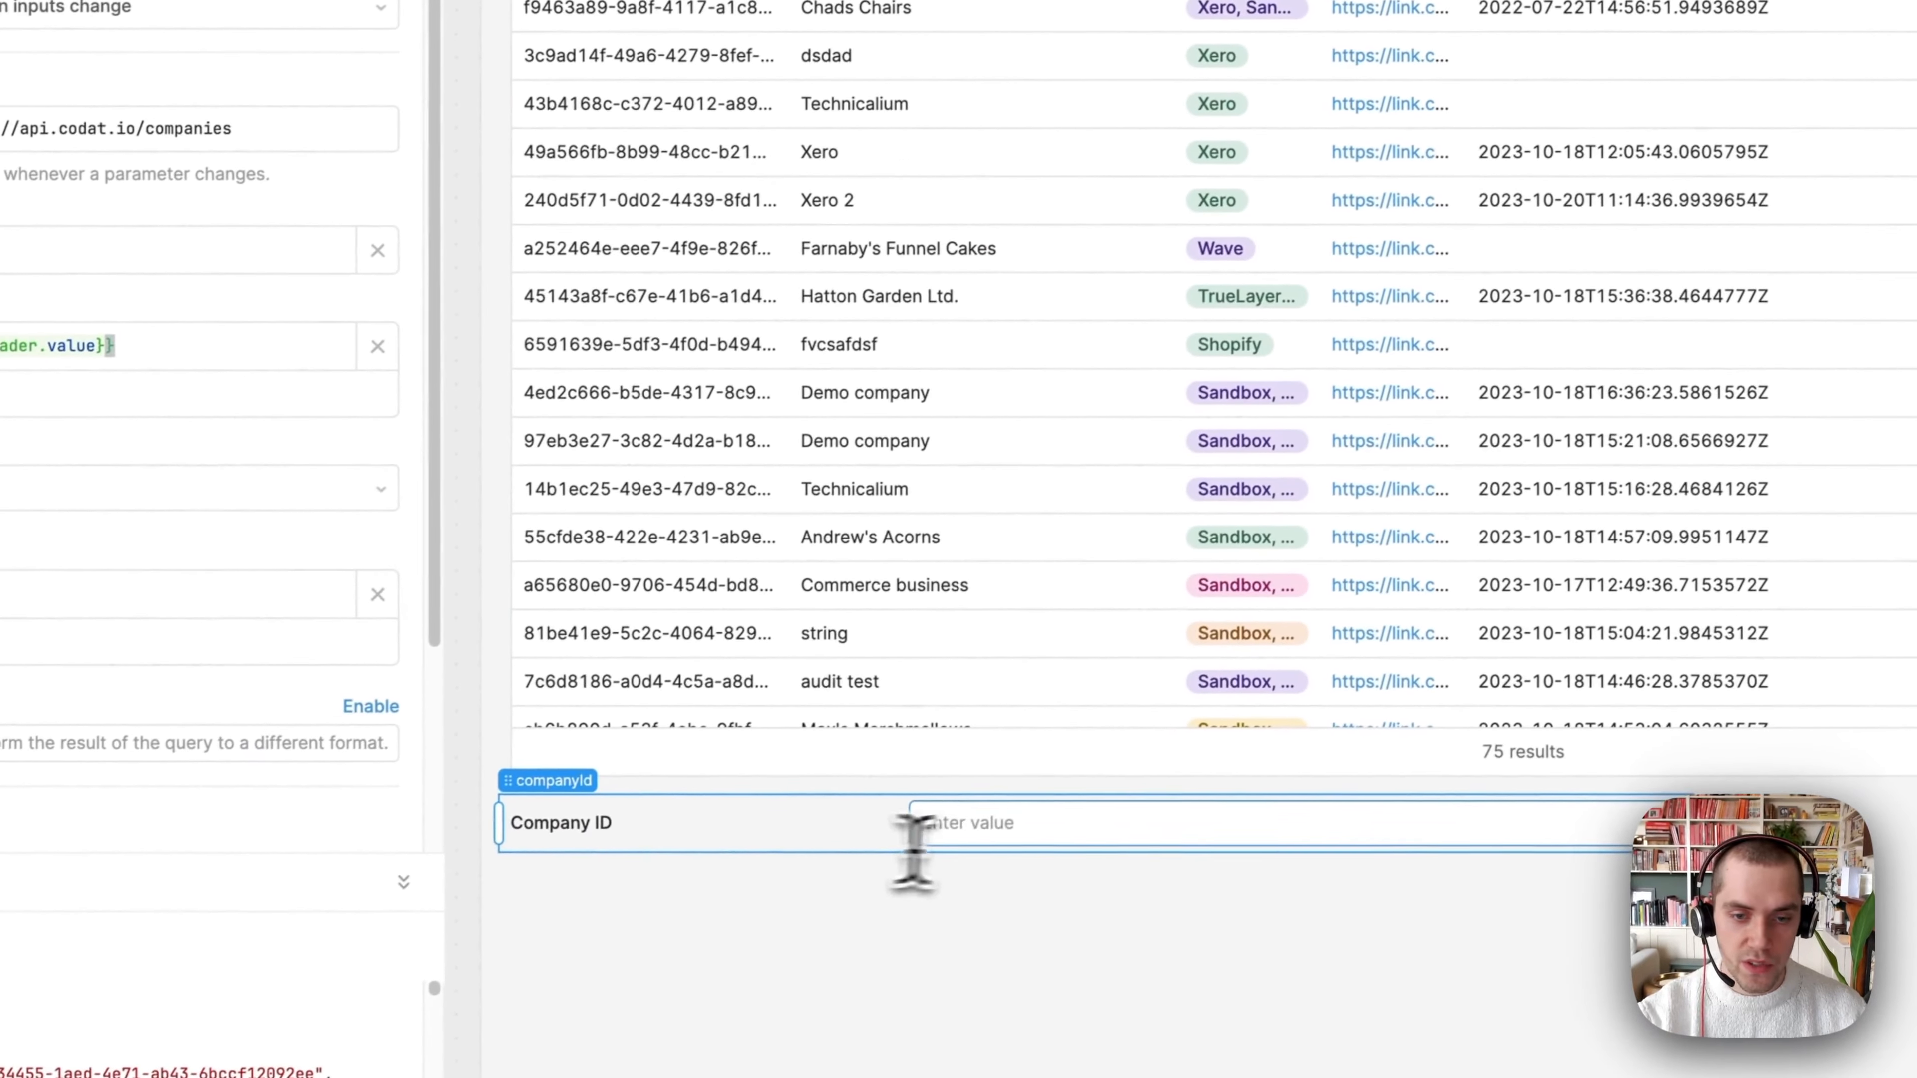
left_click(1002, 824)
left_click(1013, 863)
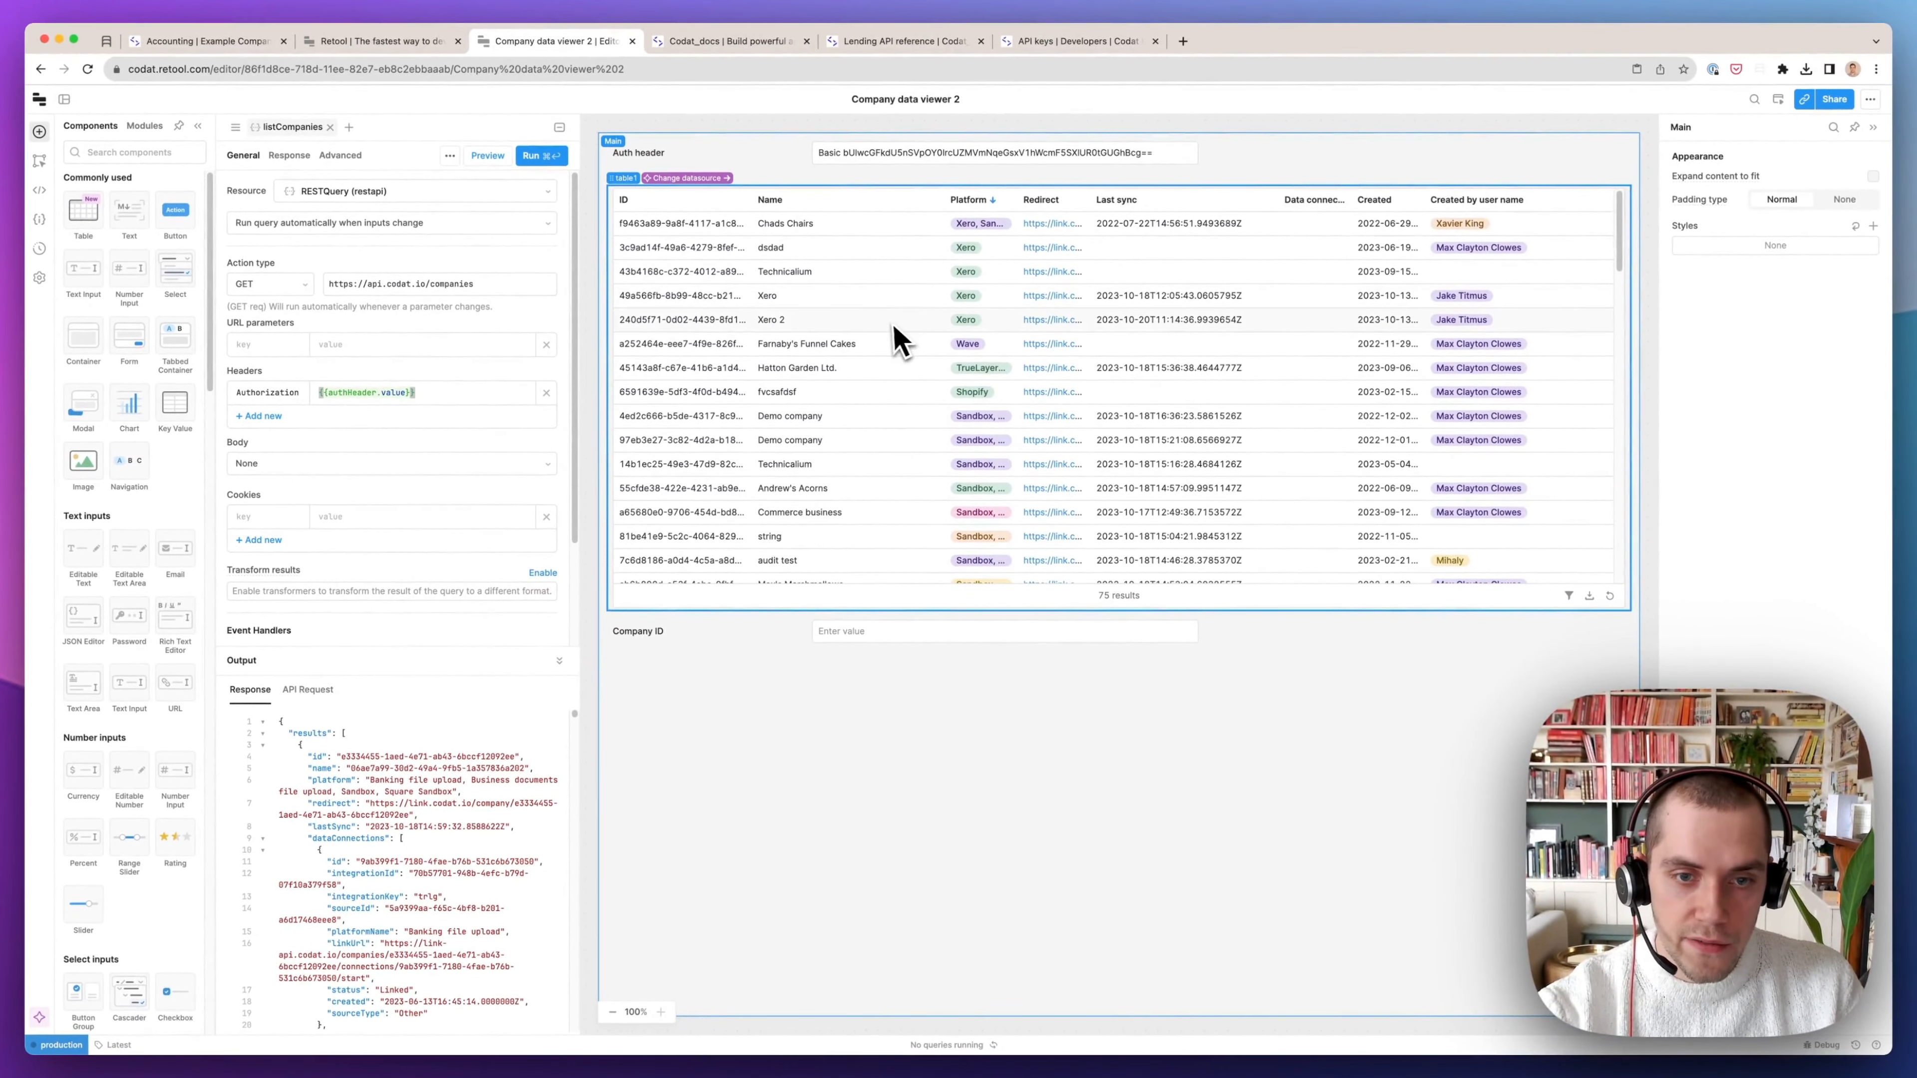
Select the Large UK Company row and give the table a Select row event handler with the Control component action targeting companyId
scroll(895, 333, "down", 5)
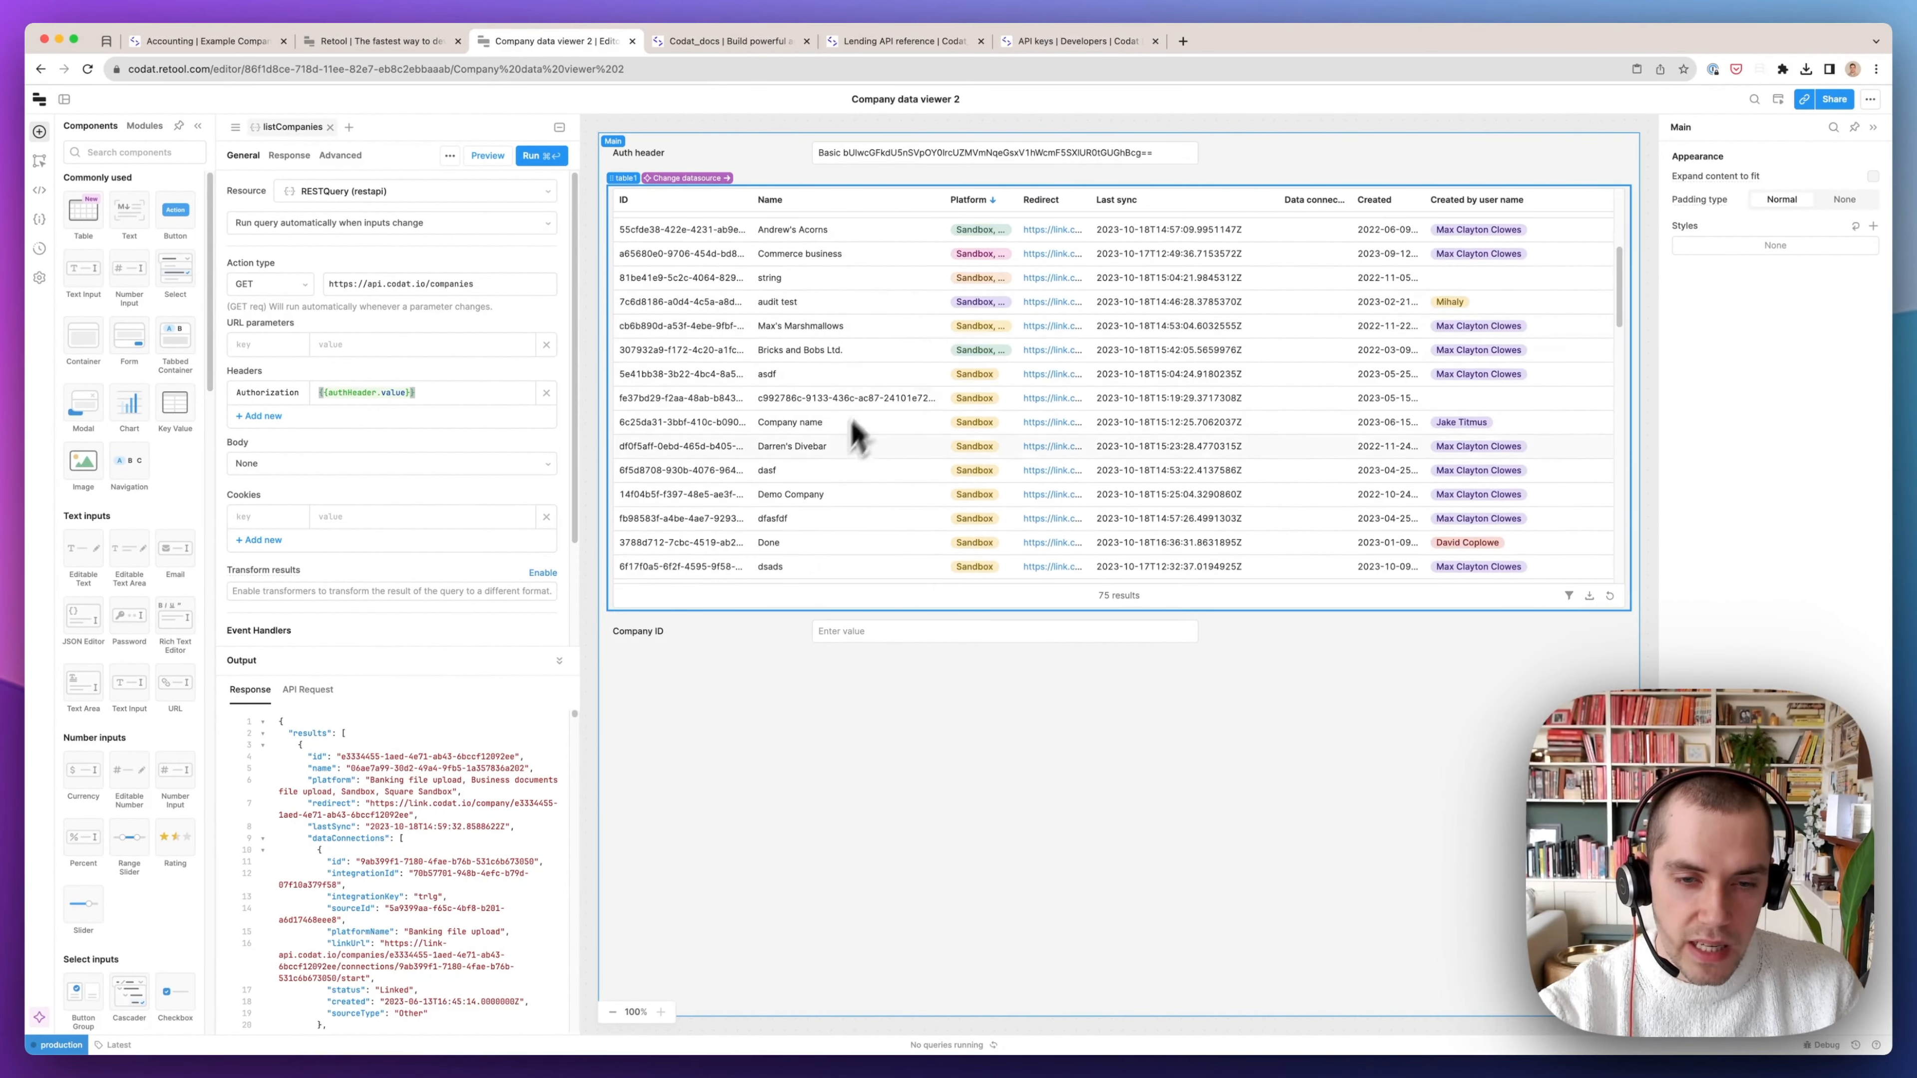
scroll(788, 396, "down", 5)
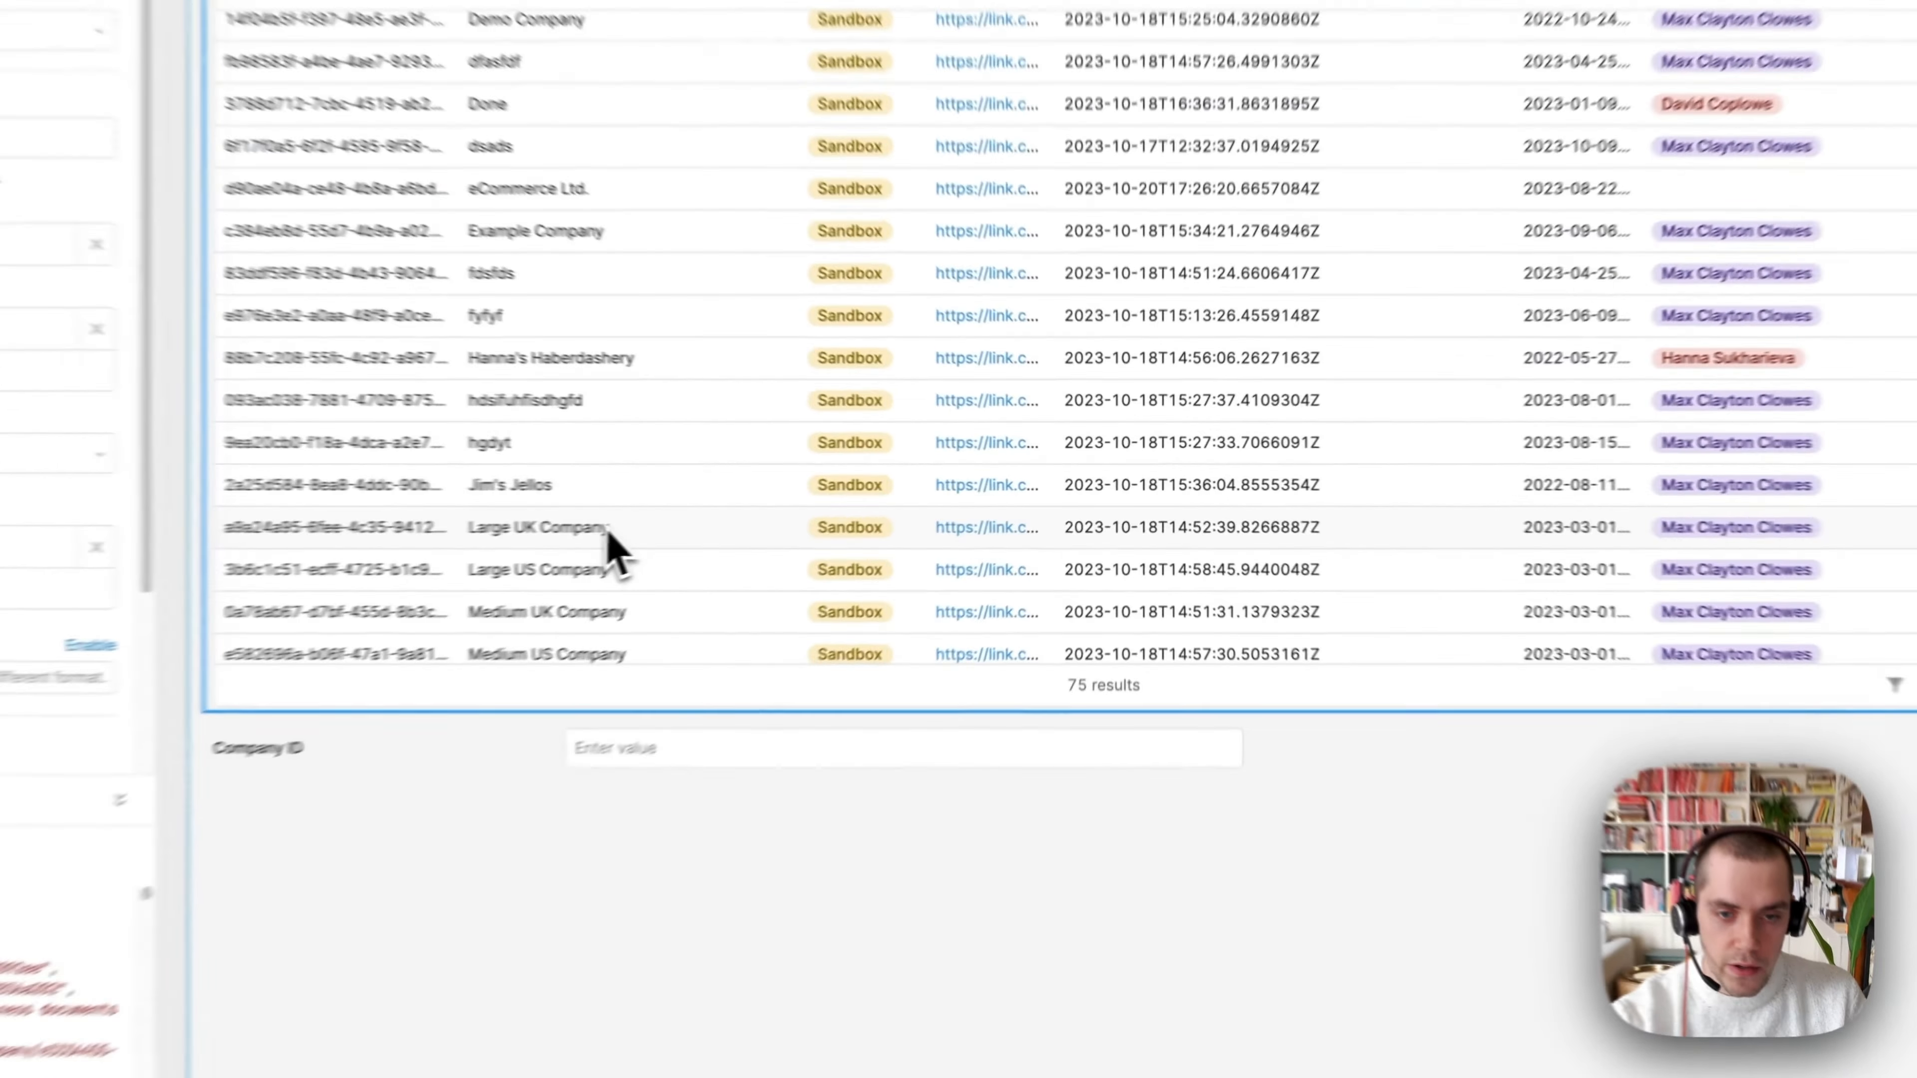
left_click(830, 506)
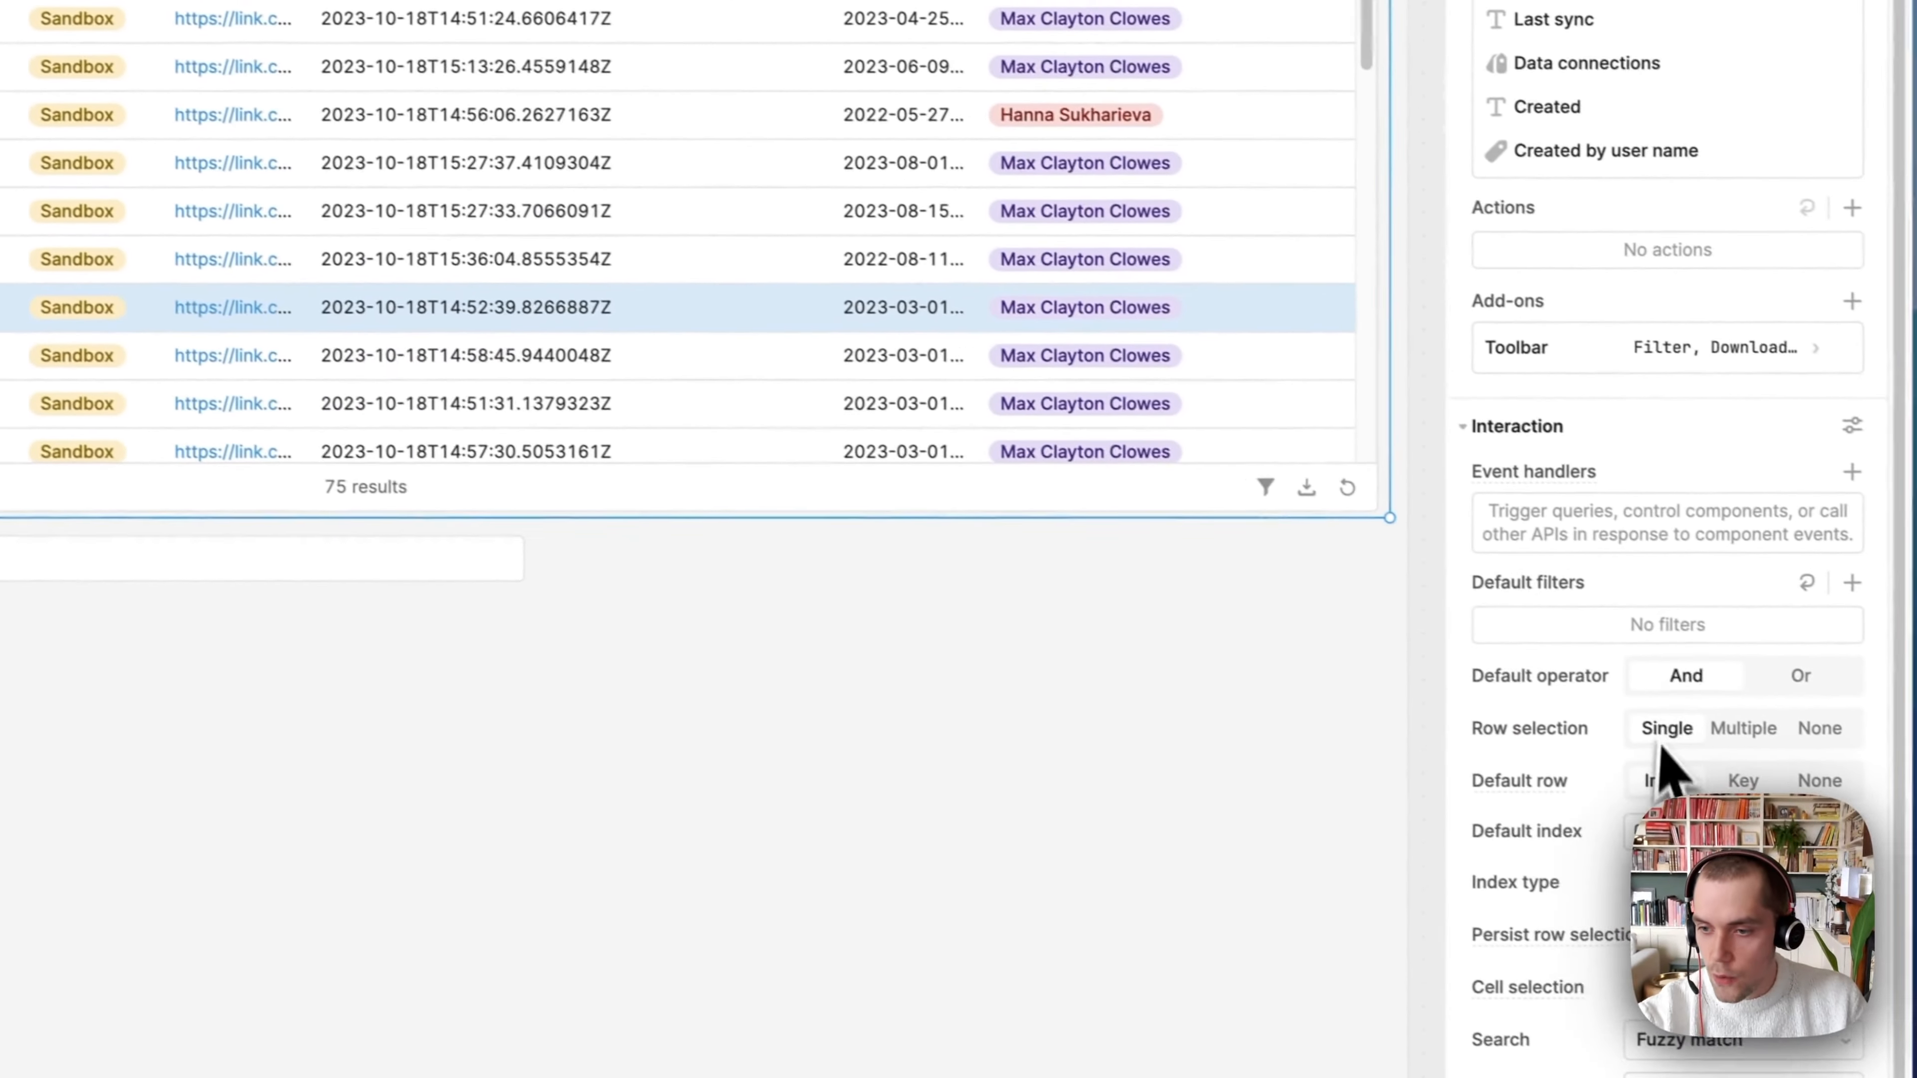
left_click(1852, 472)
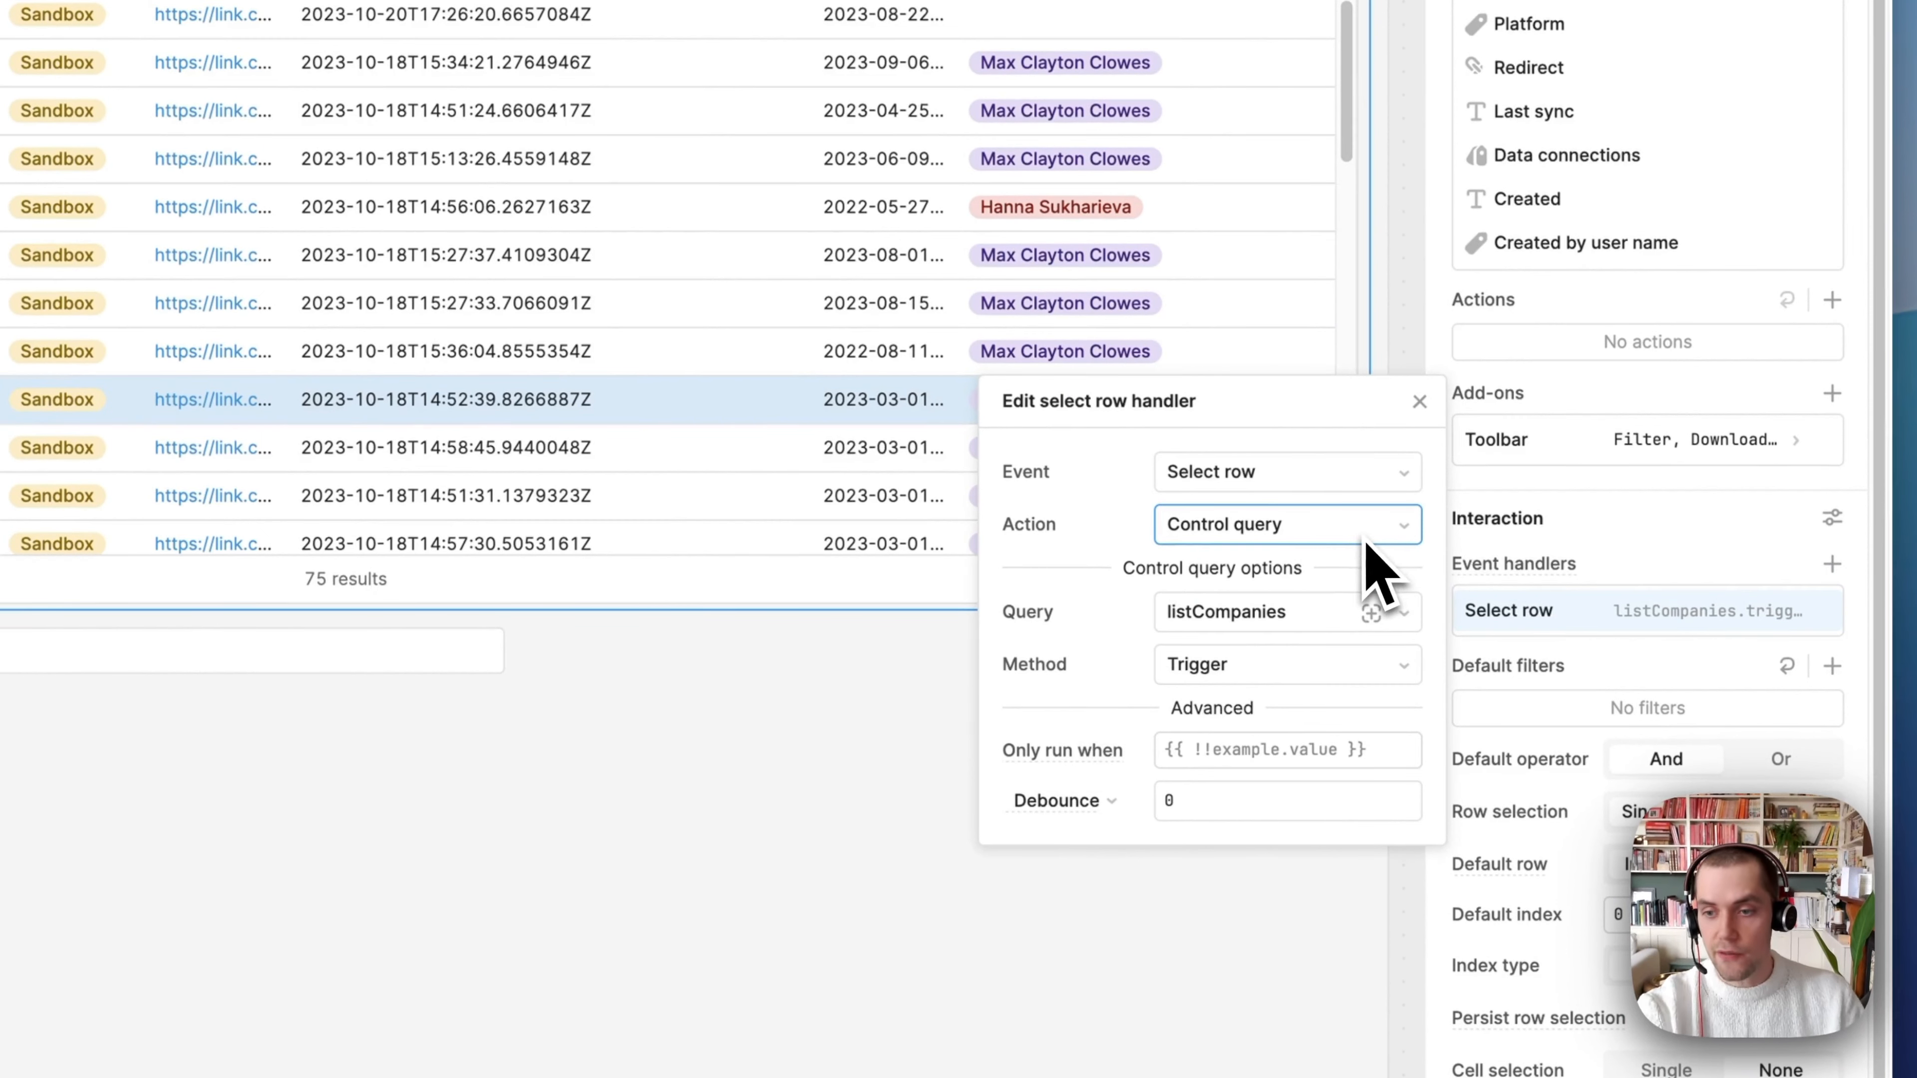
left_click(1281, 483)
left_click(1227, 470)
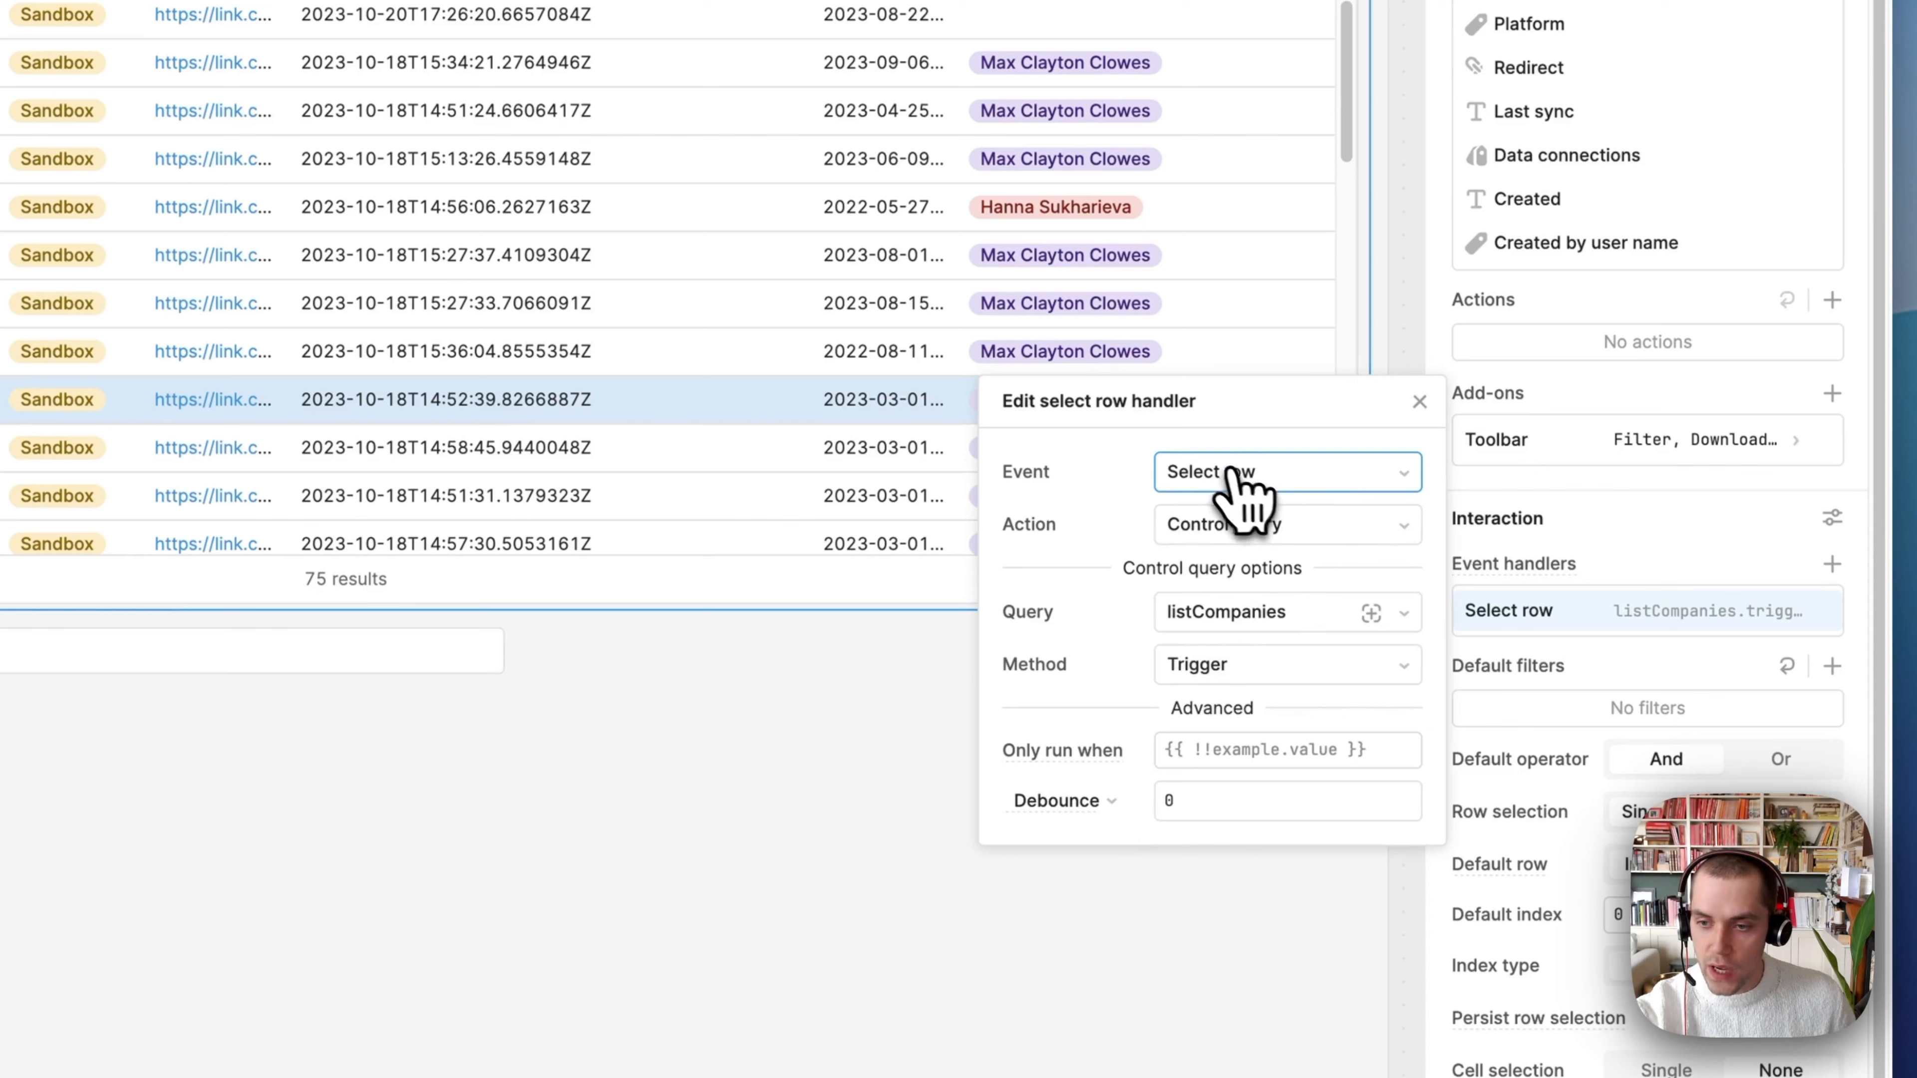
left_click(1238, 529)
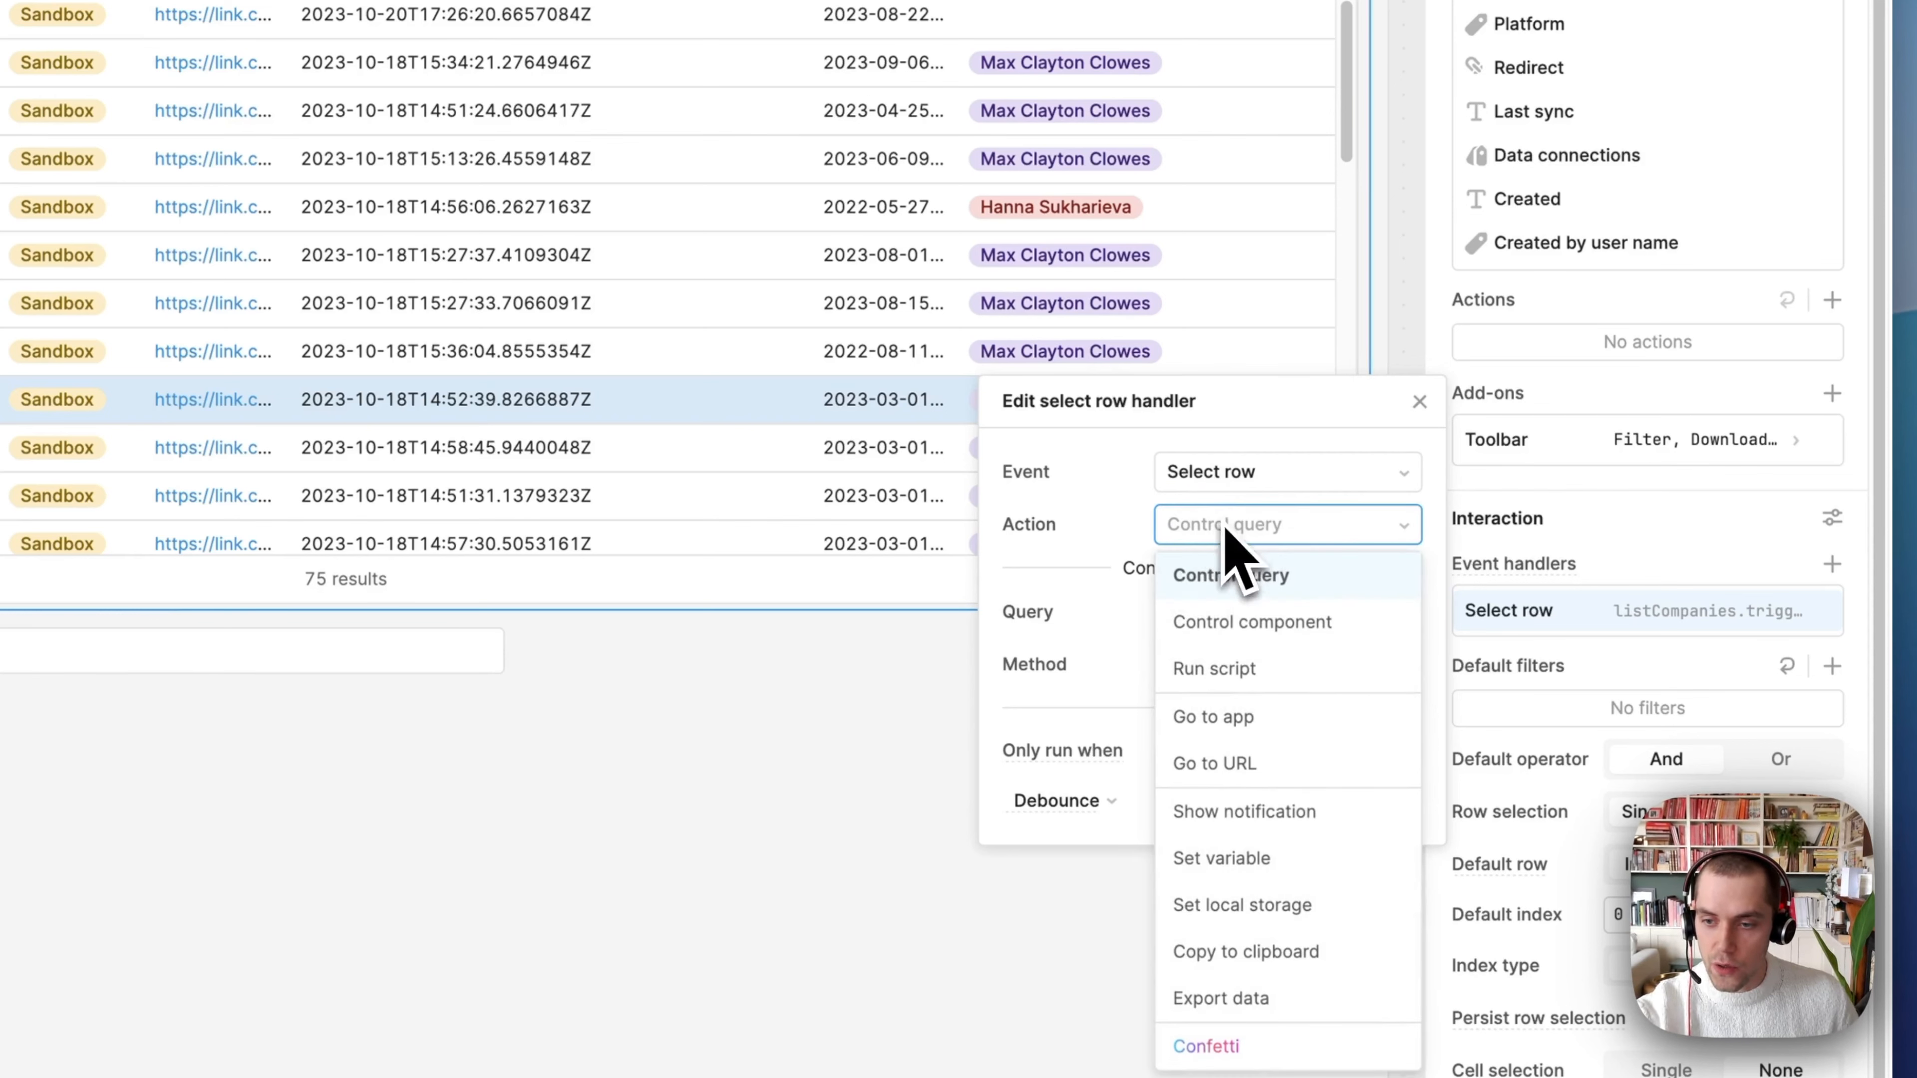
left_click(1245, 622)
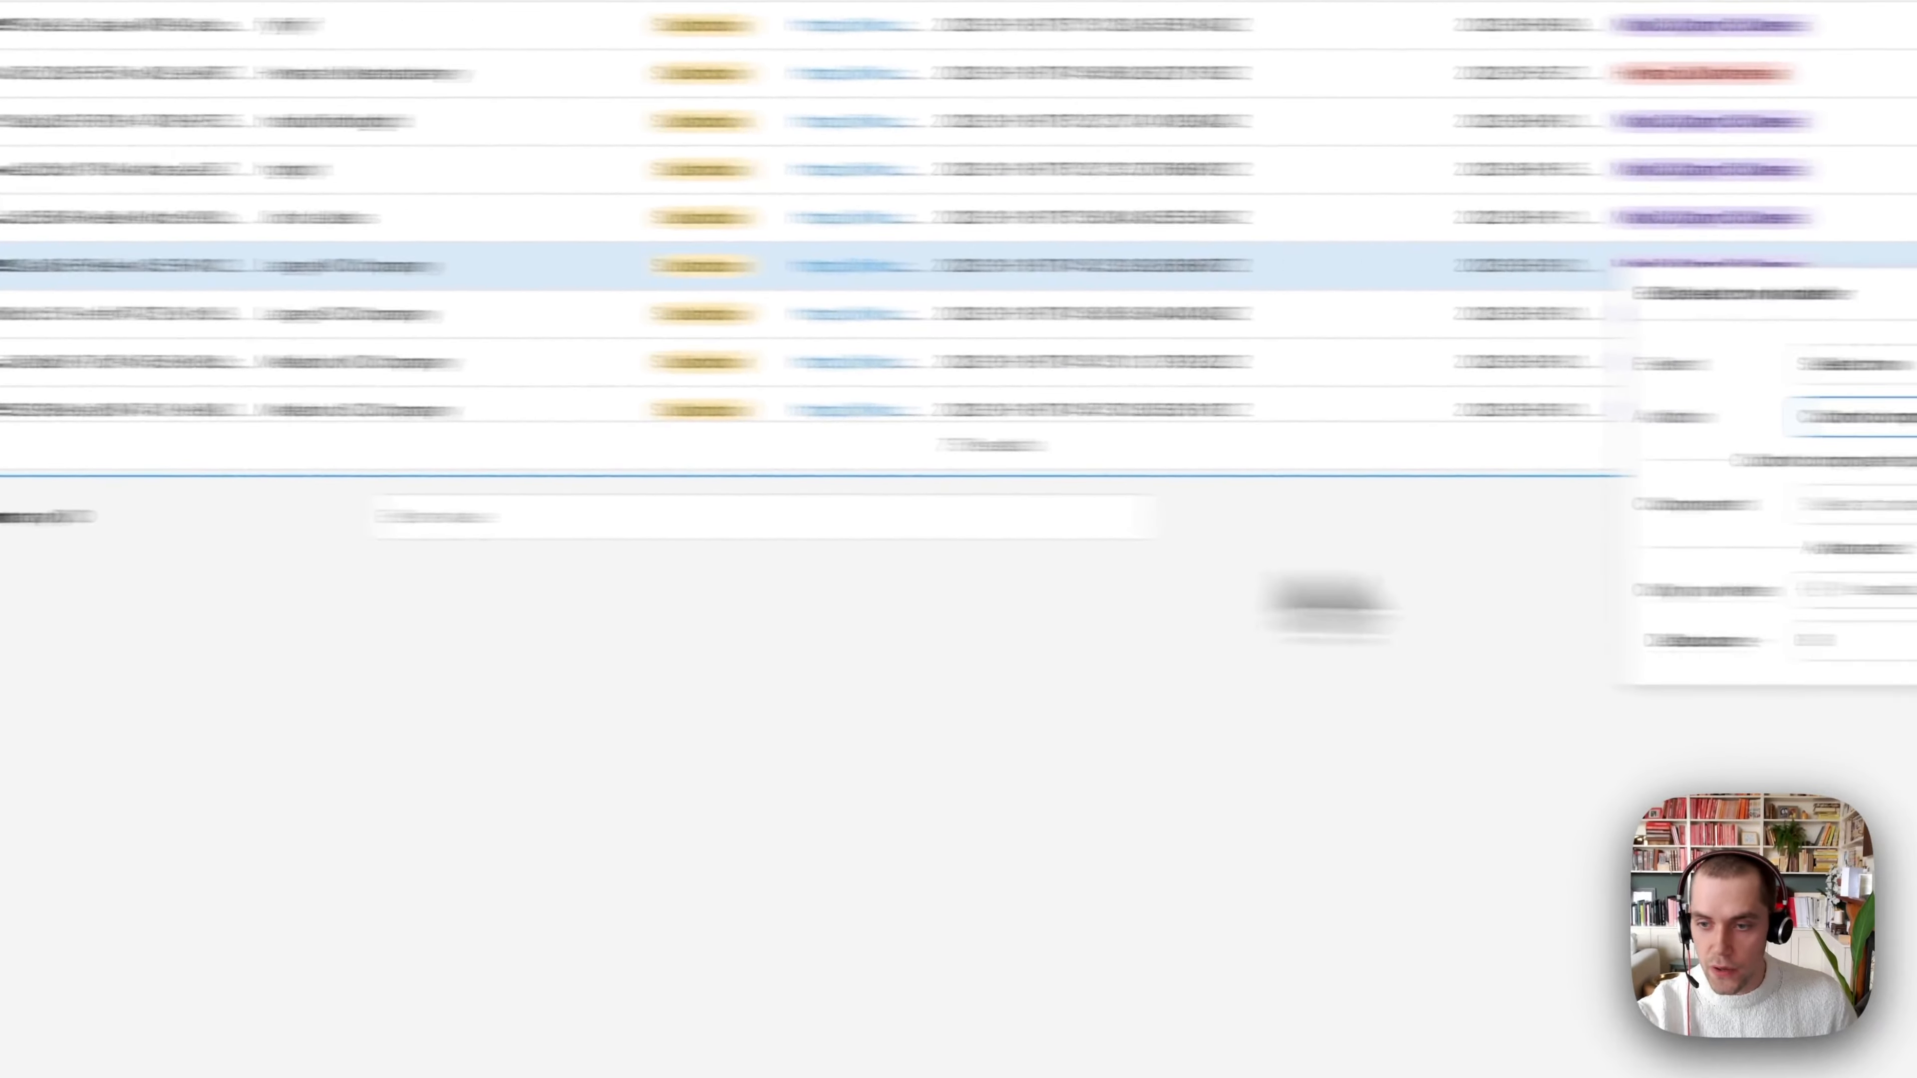
left_click(1314, 526)
left_click(1275, 599)
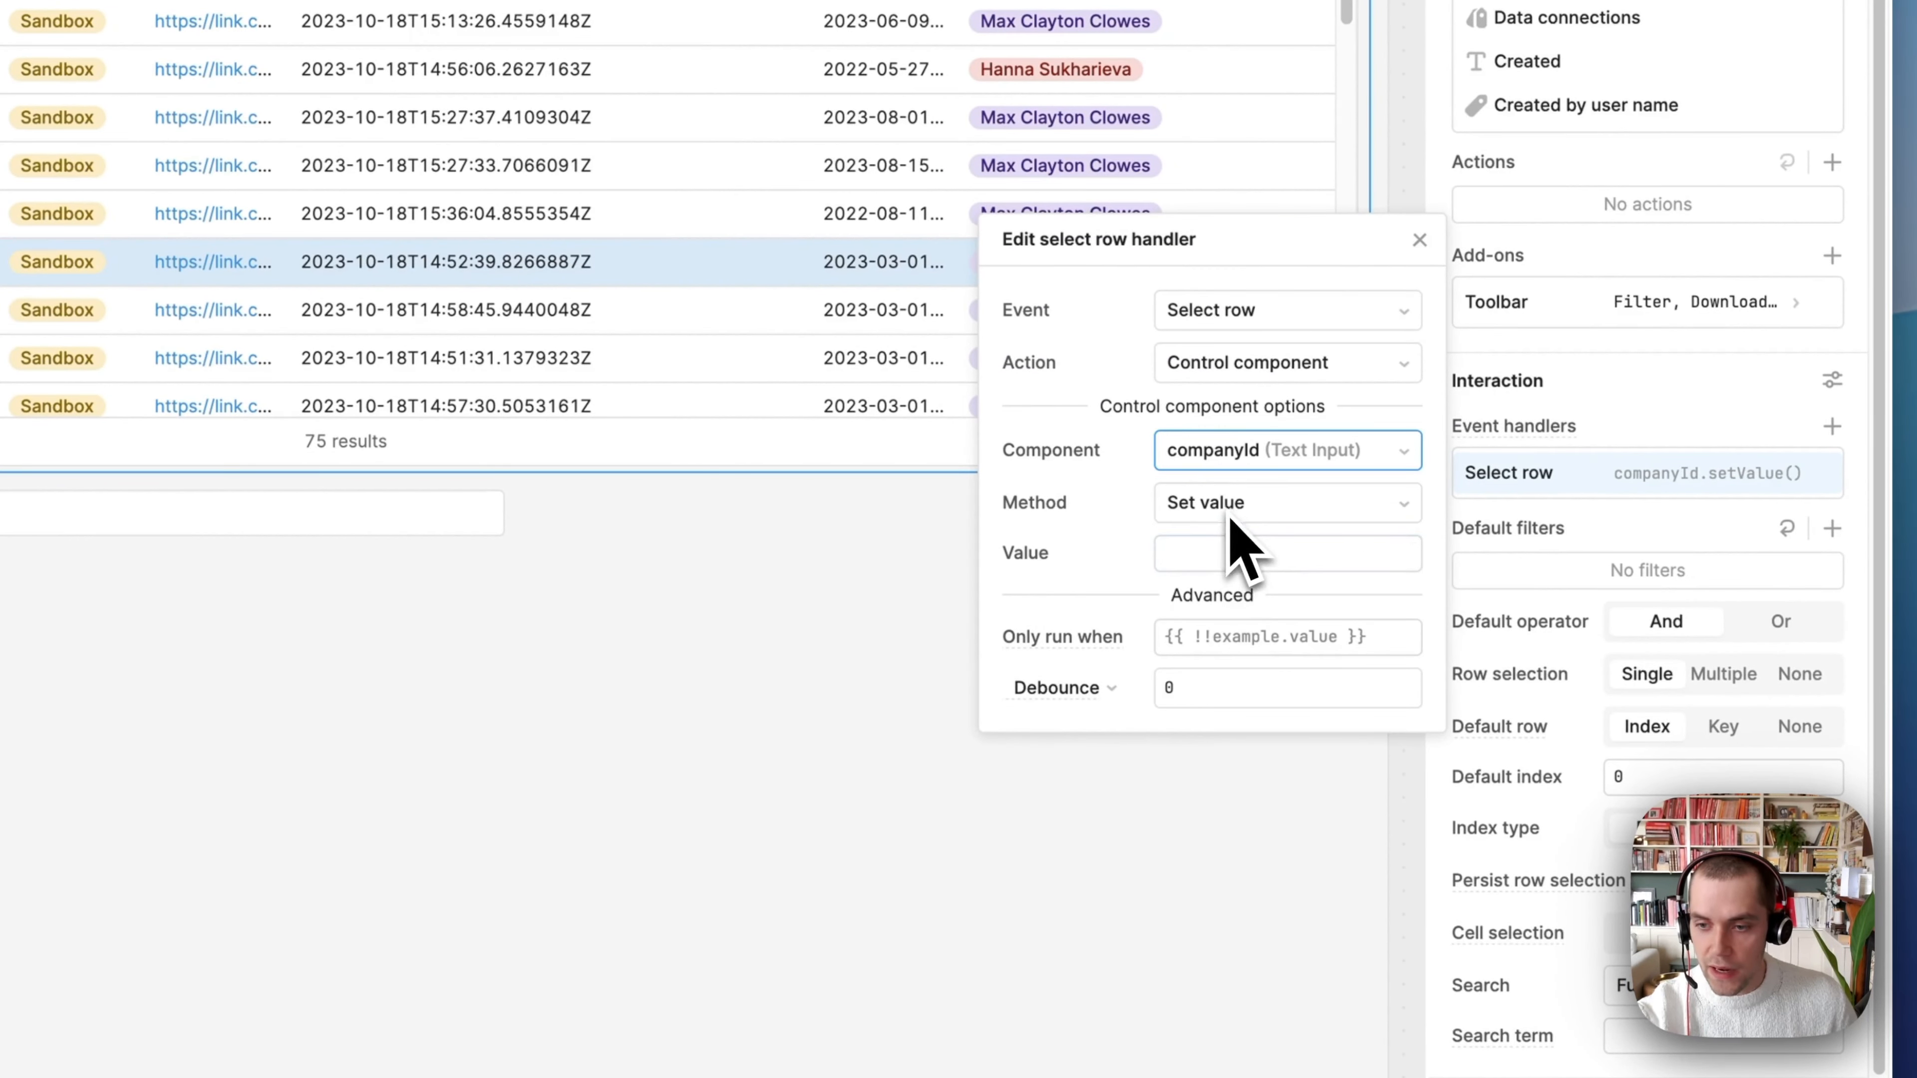
Set the value that the row handler passes to companyId to {{table1.selectedRow.id}}
left_click(1220, 555)
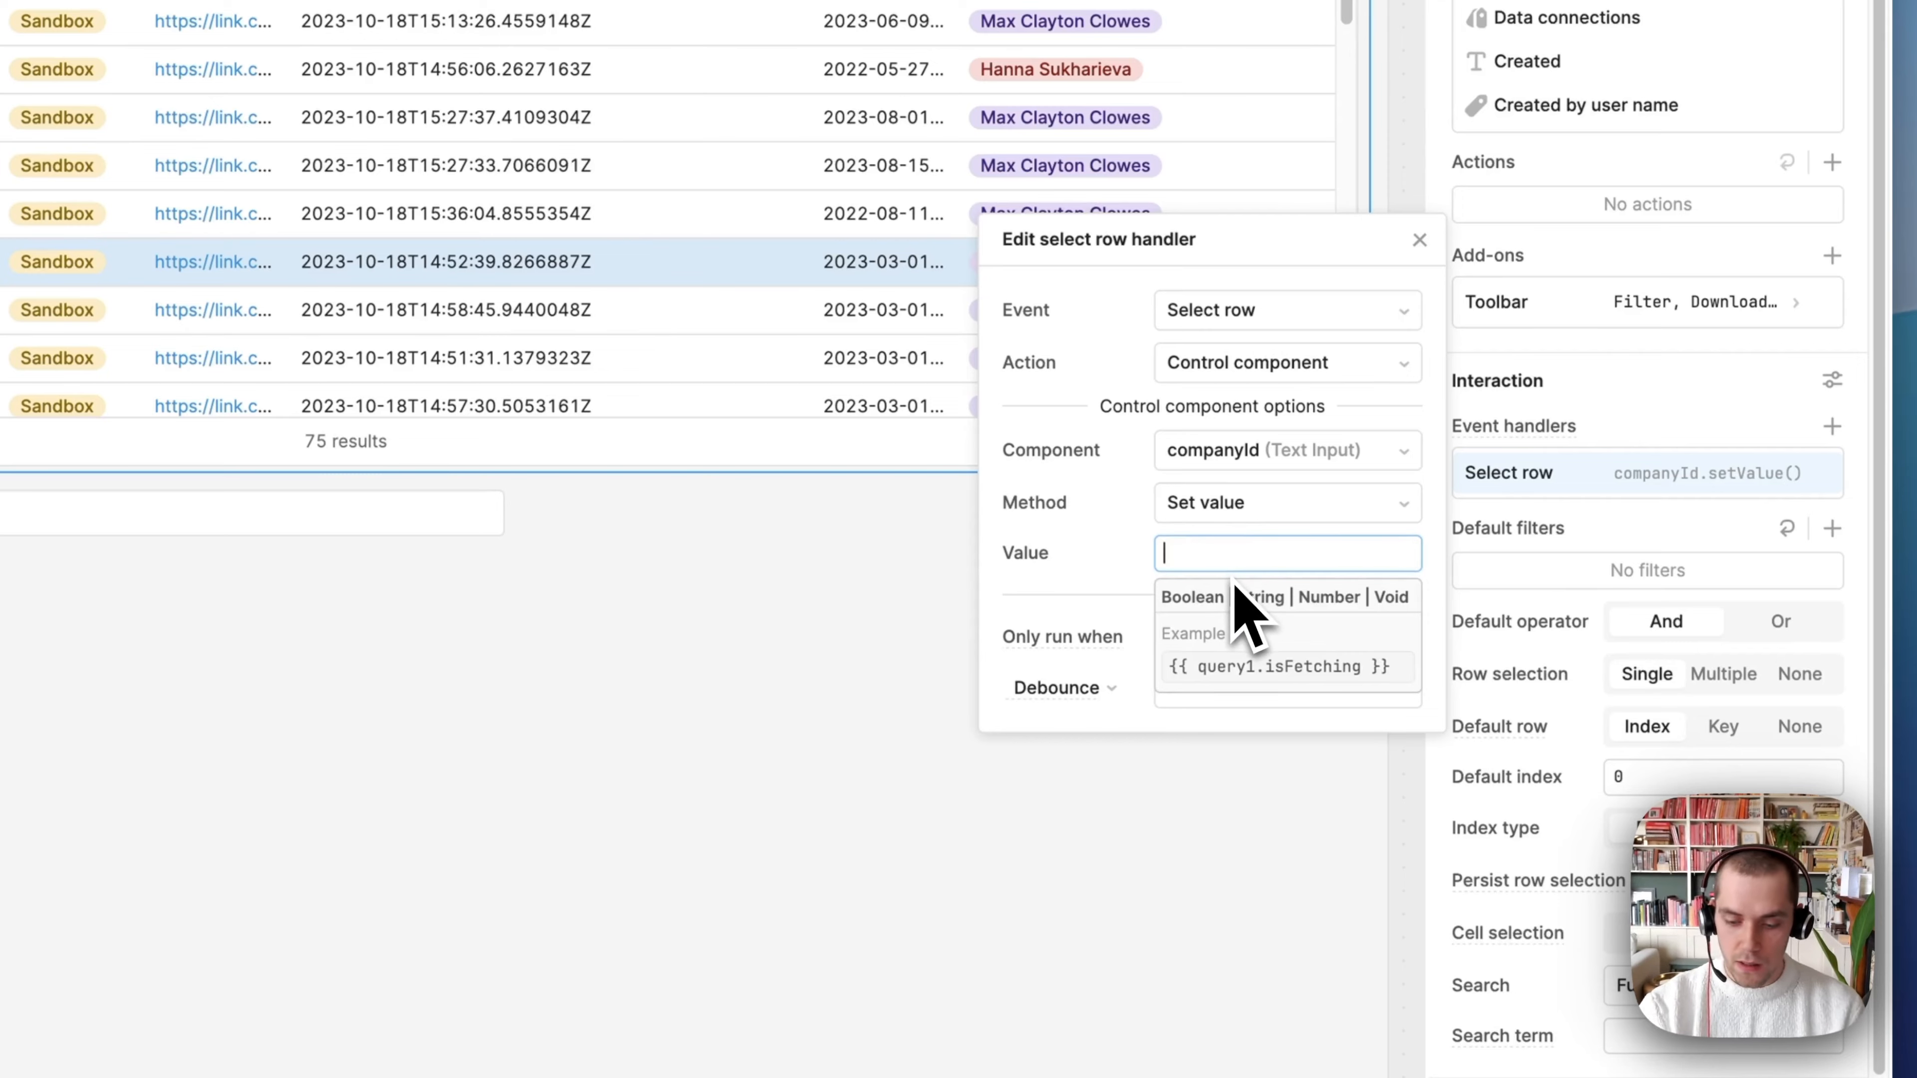
type("{{")
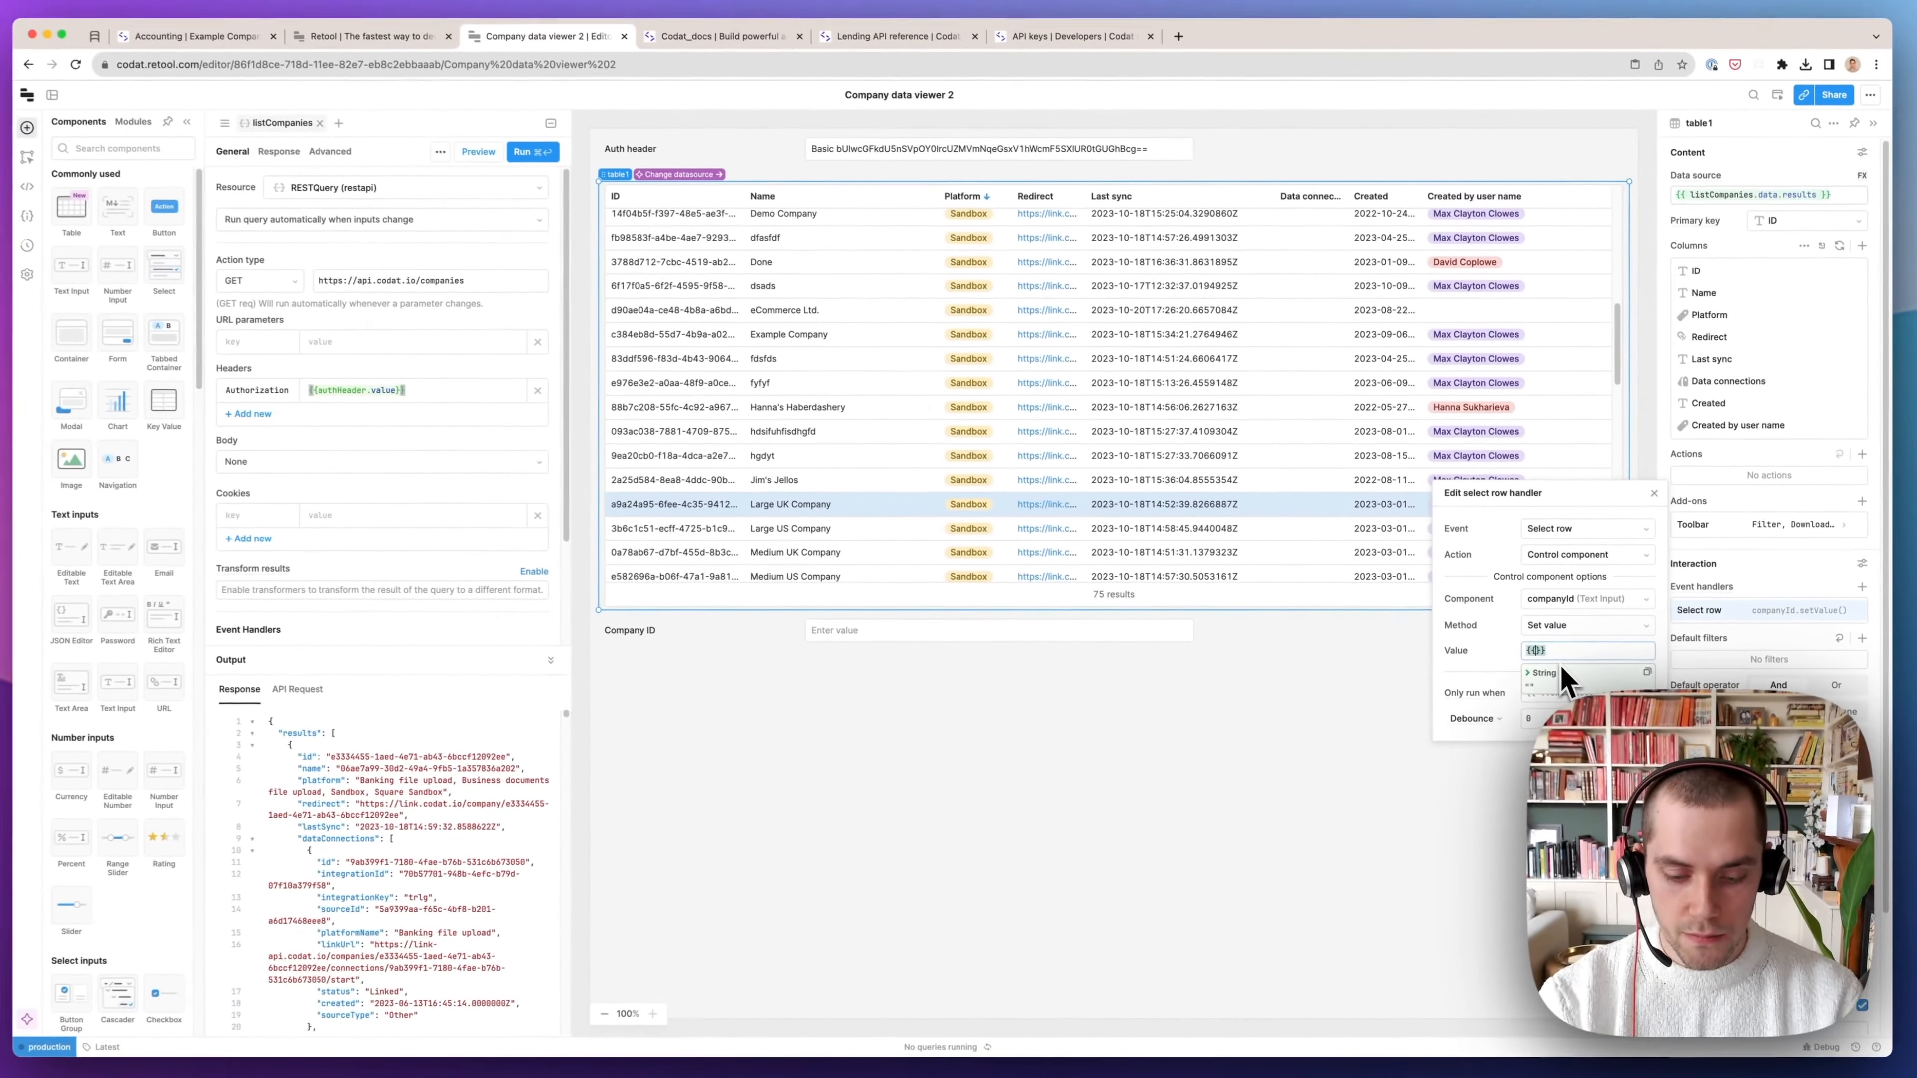
type("table1")
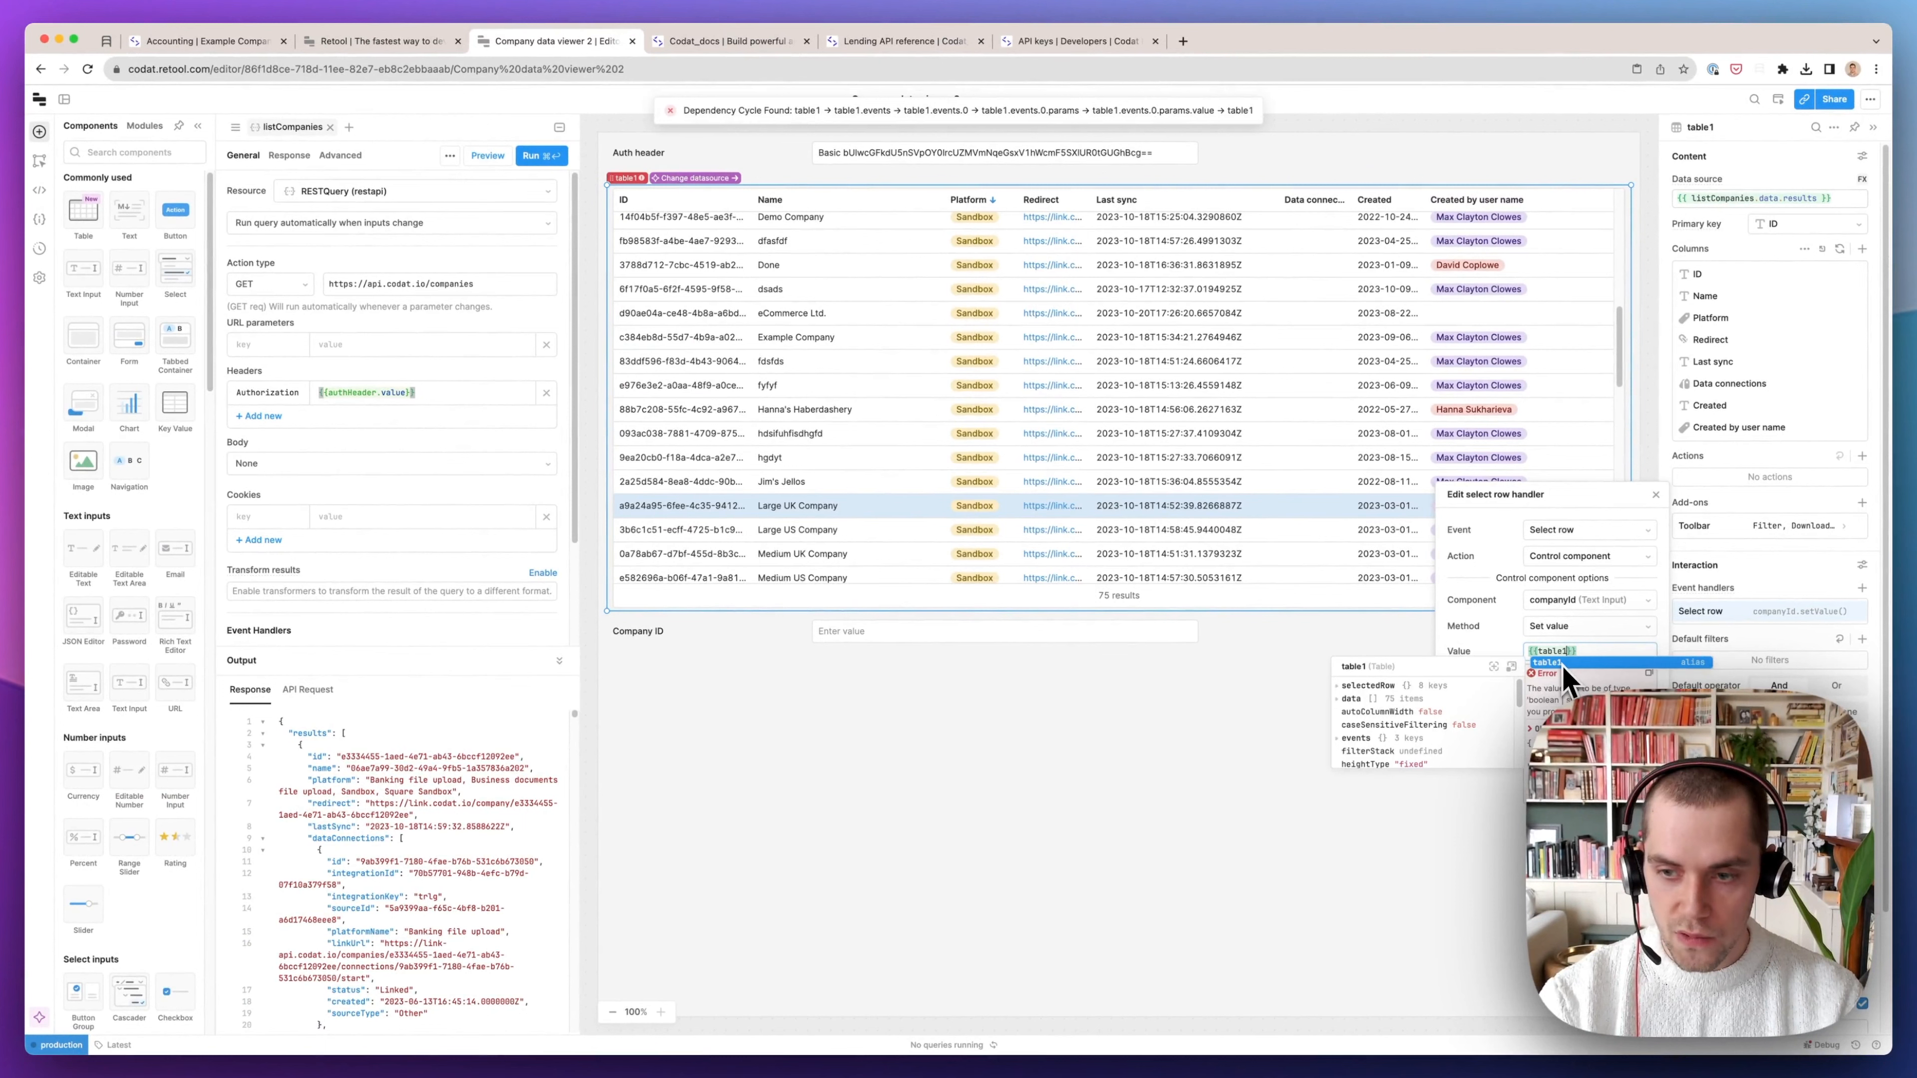
type(".se")
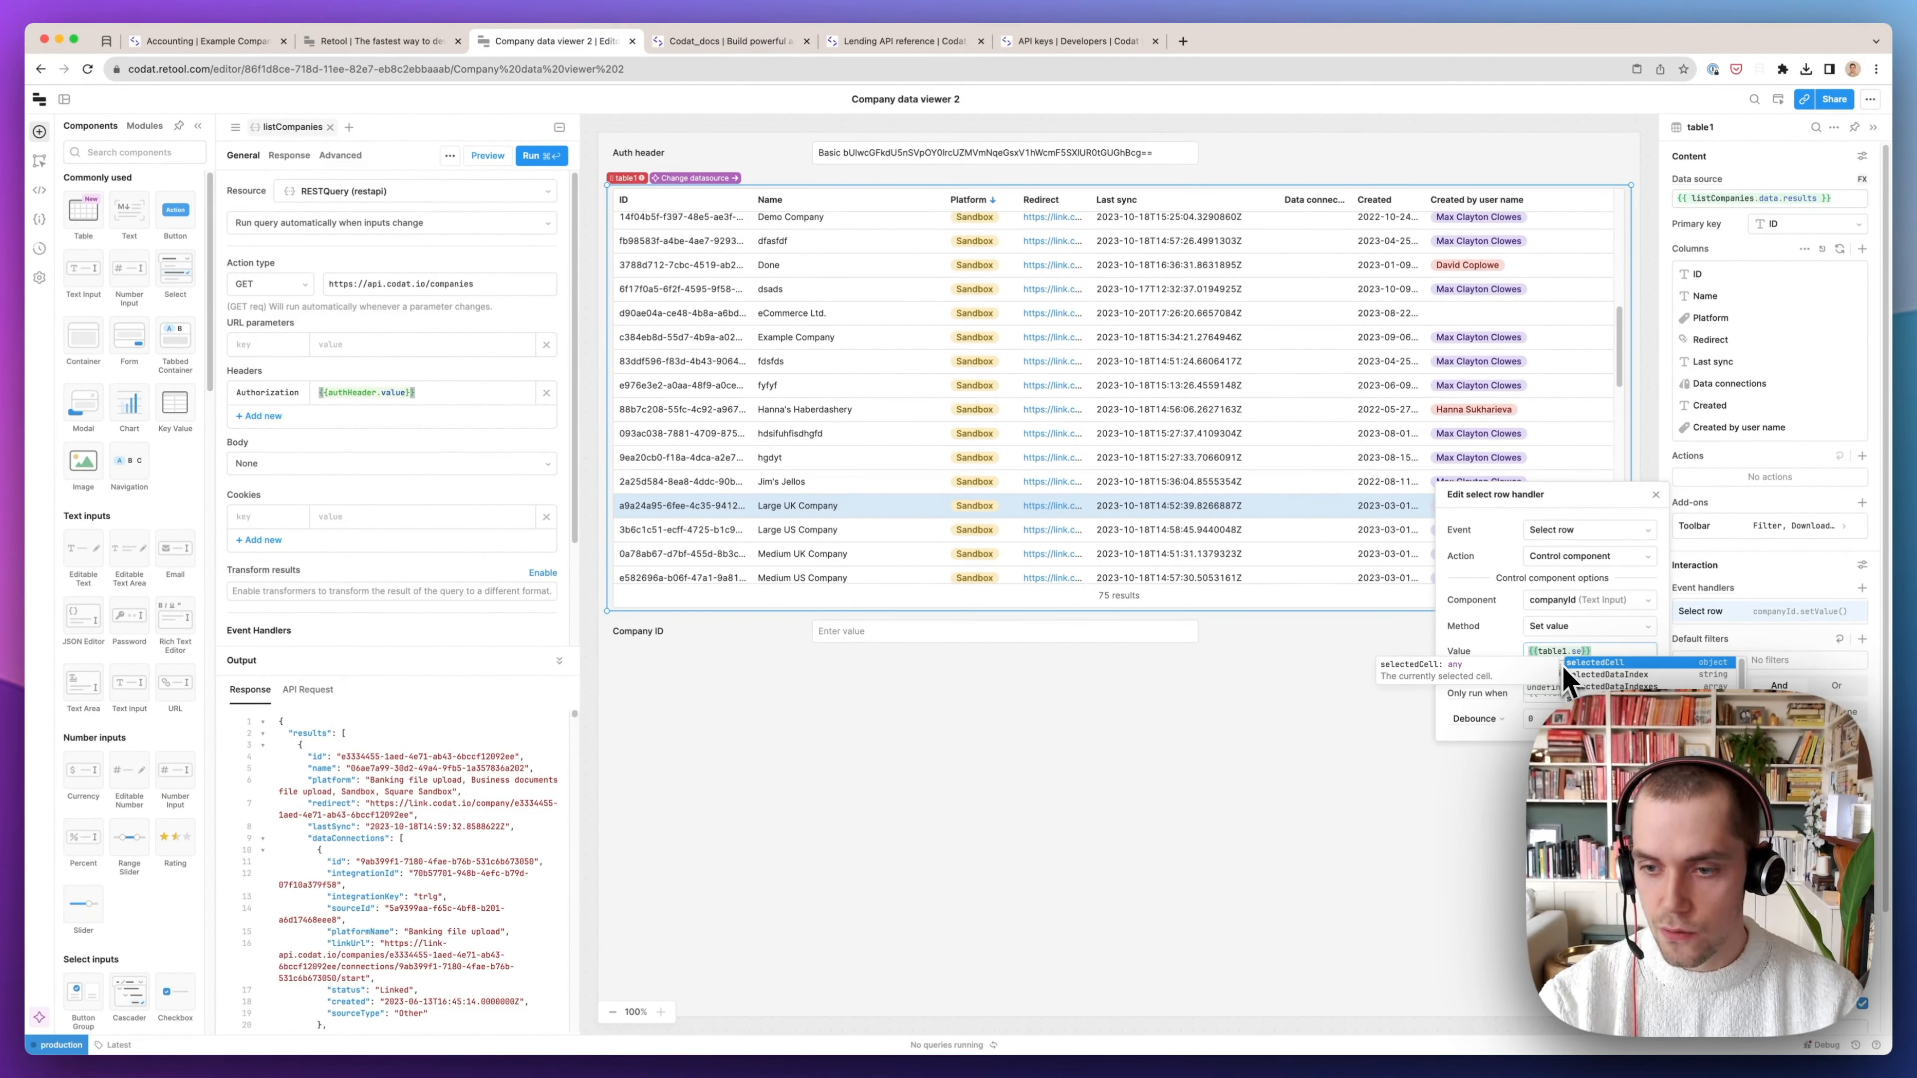
type("lectedRow")
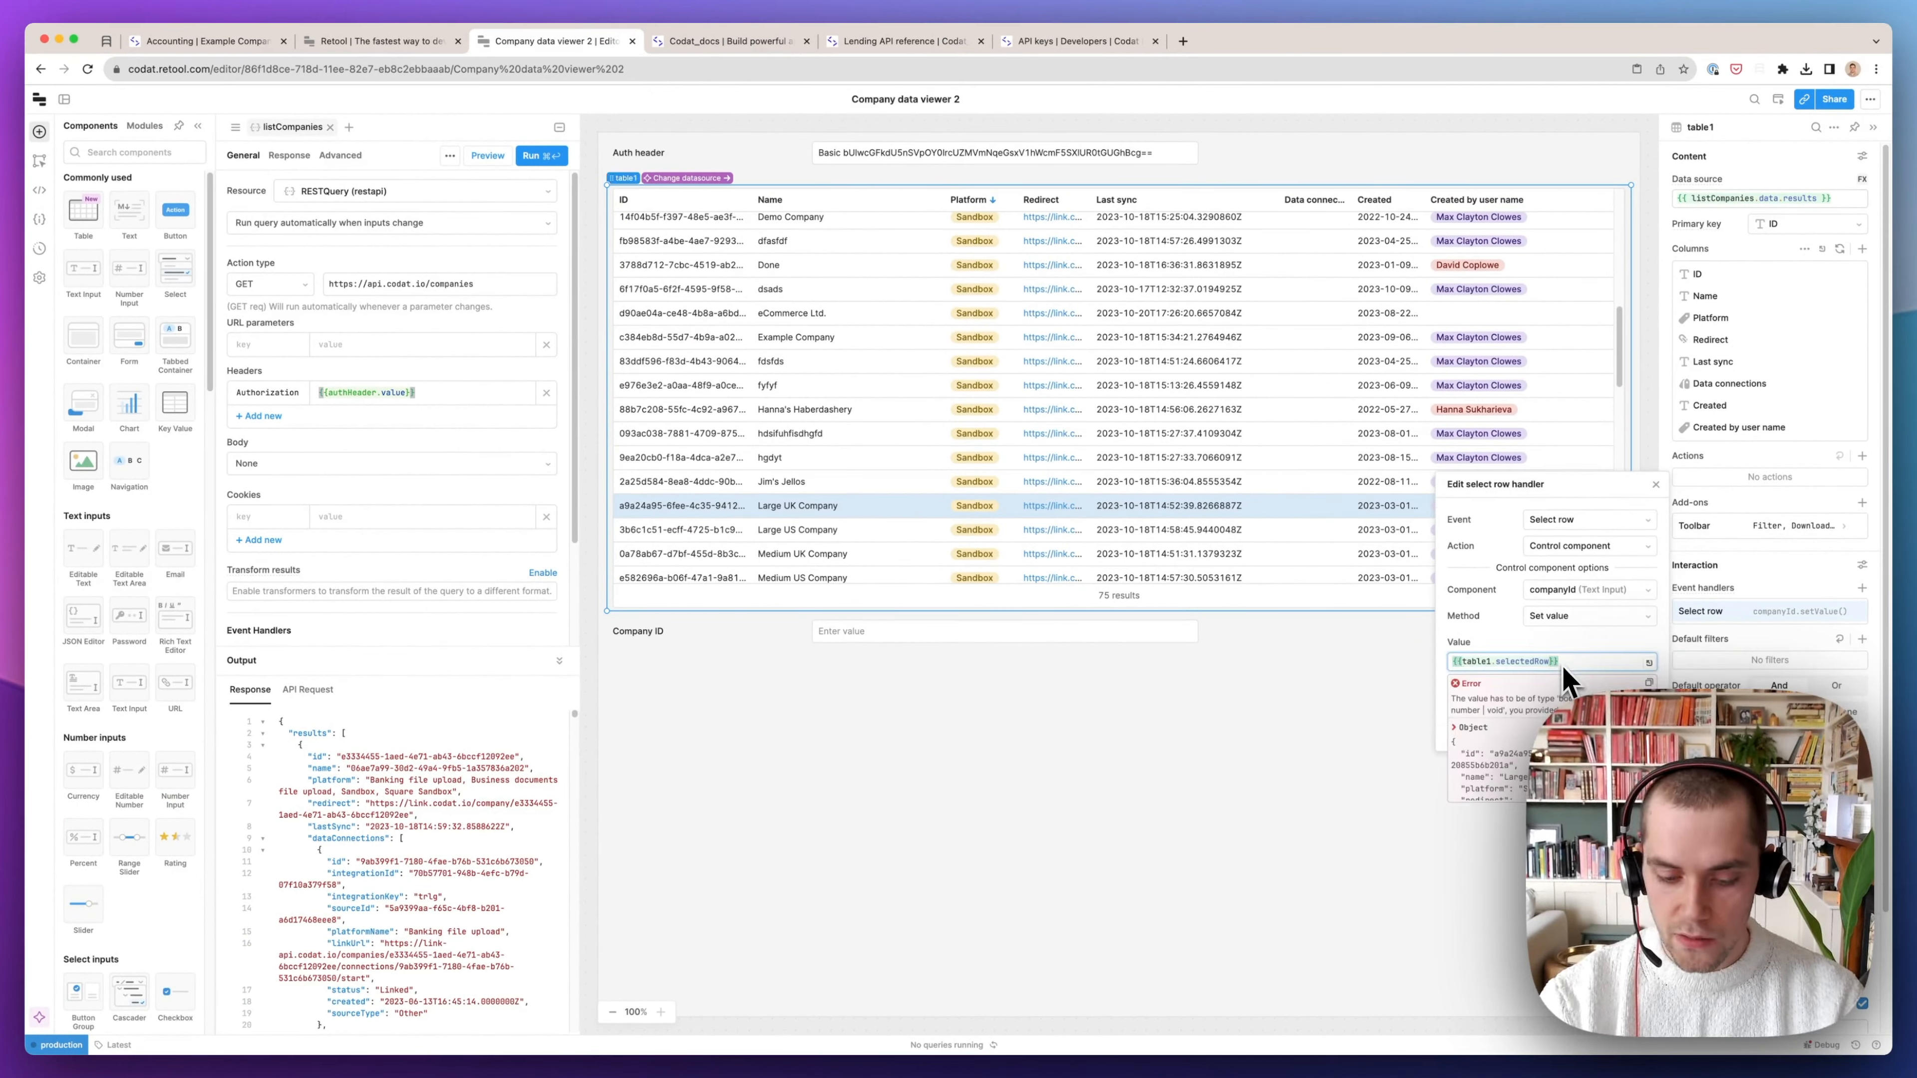
type(".id")
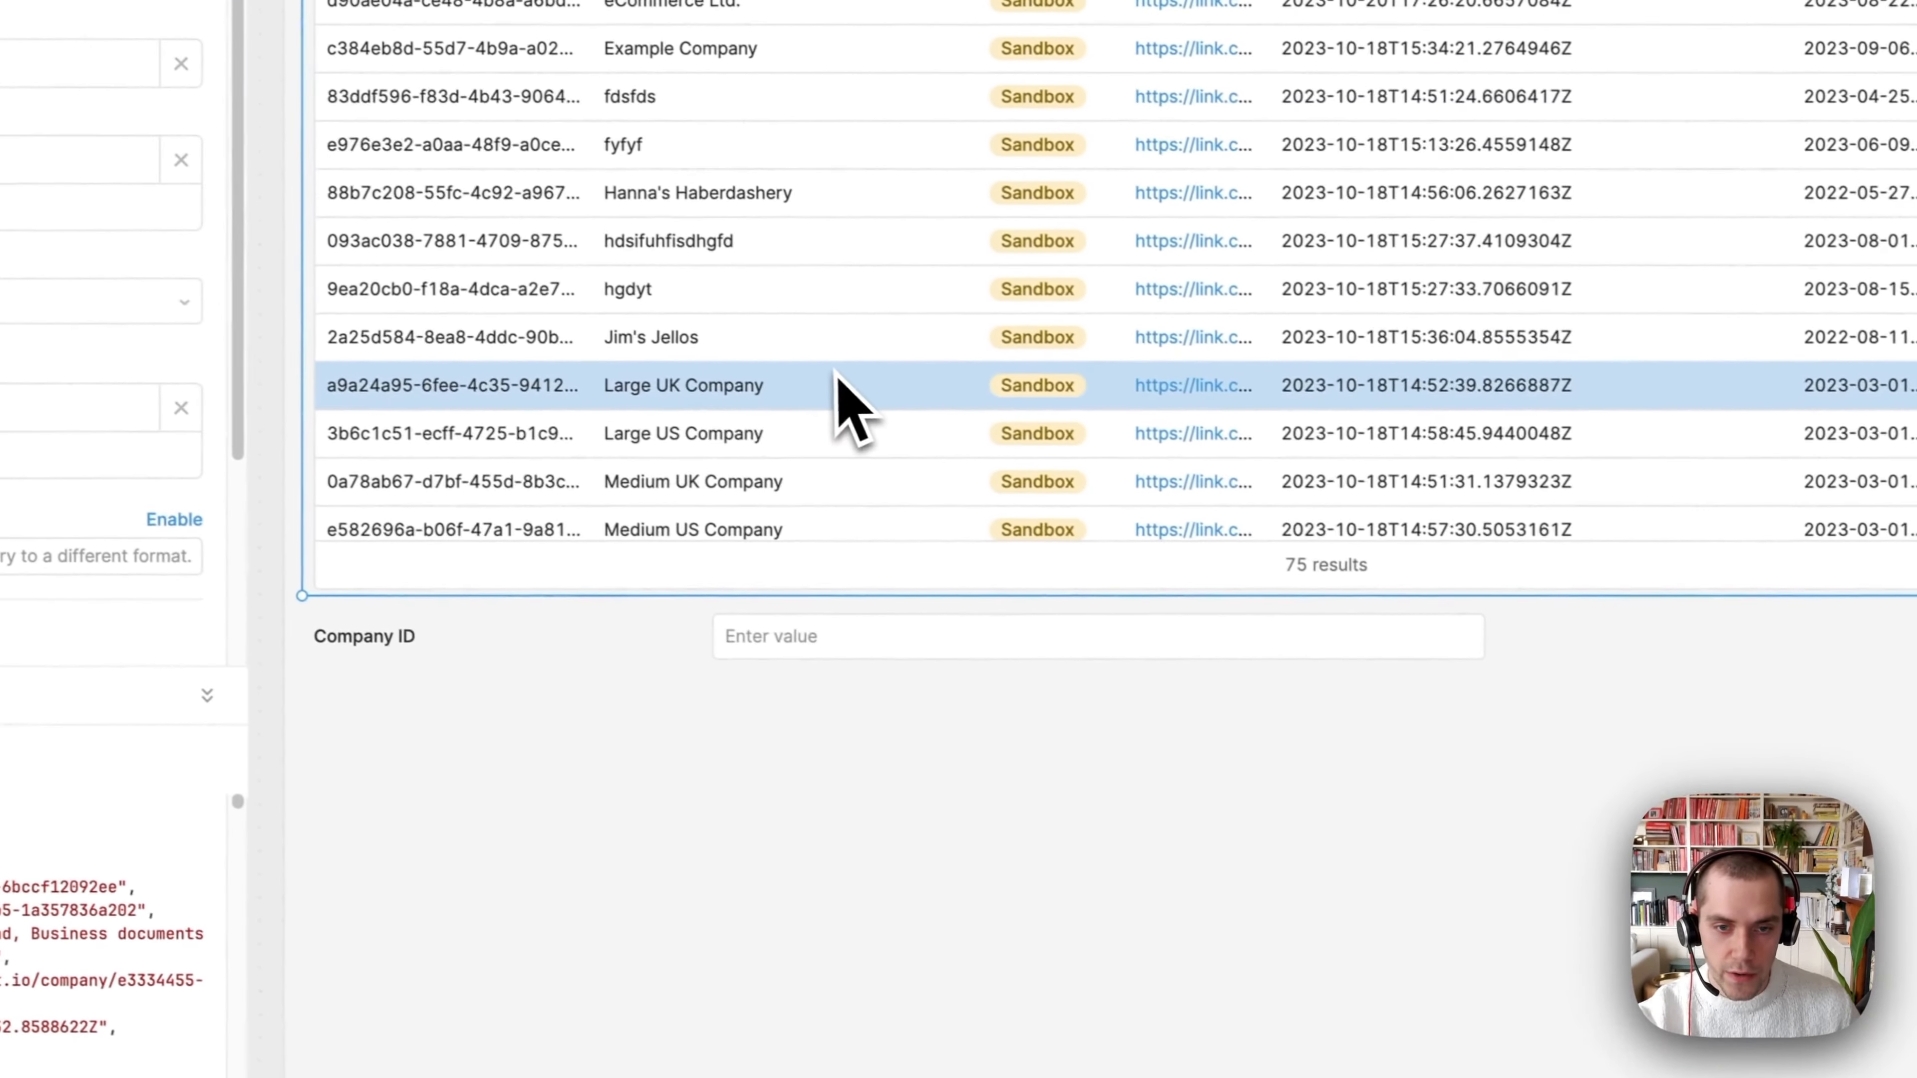
Test the row handler by selecting the Large US Company and Large UK Company rows, ending on Large UK Company
left_click(826, 433)
left_click(828, 389)
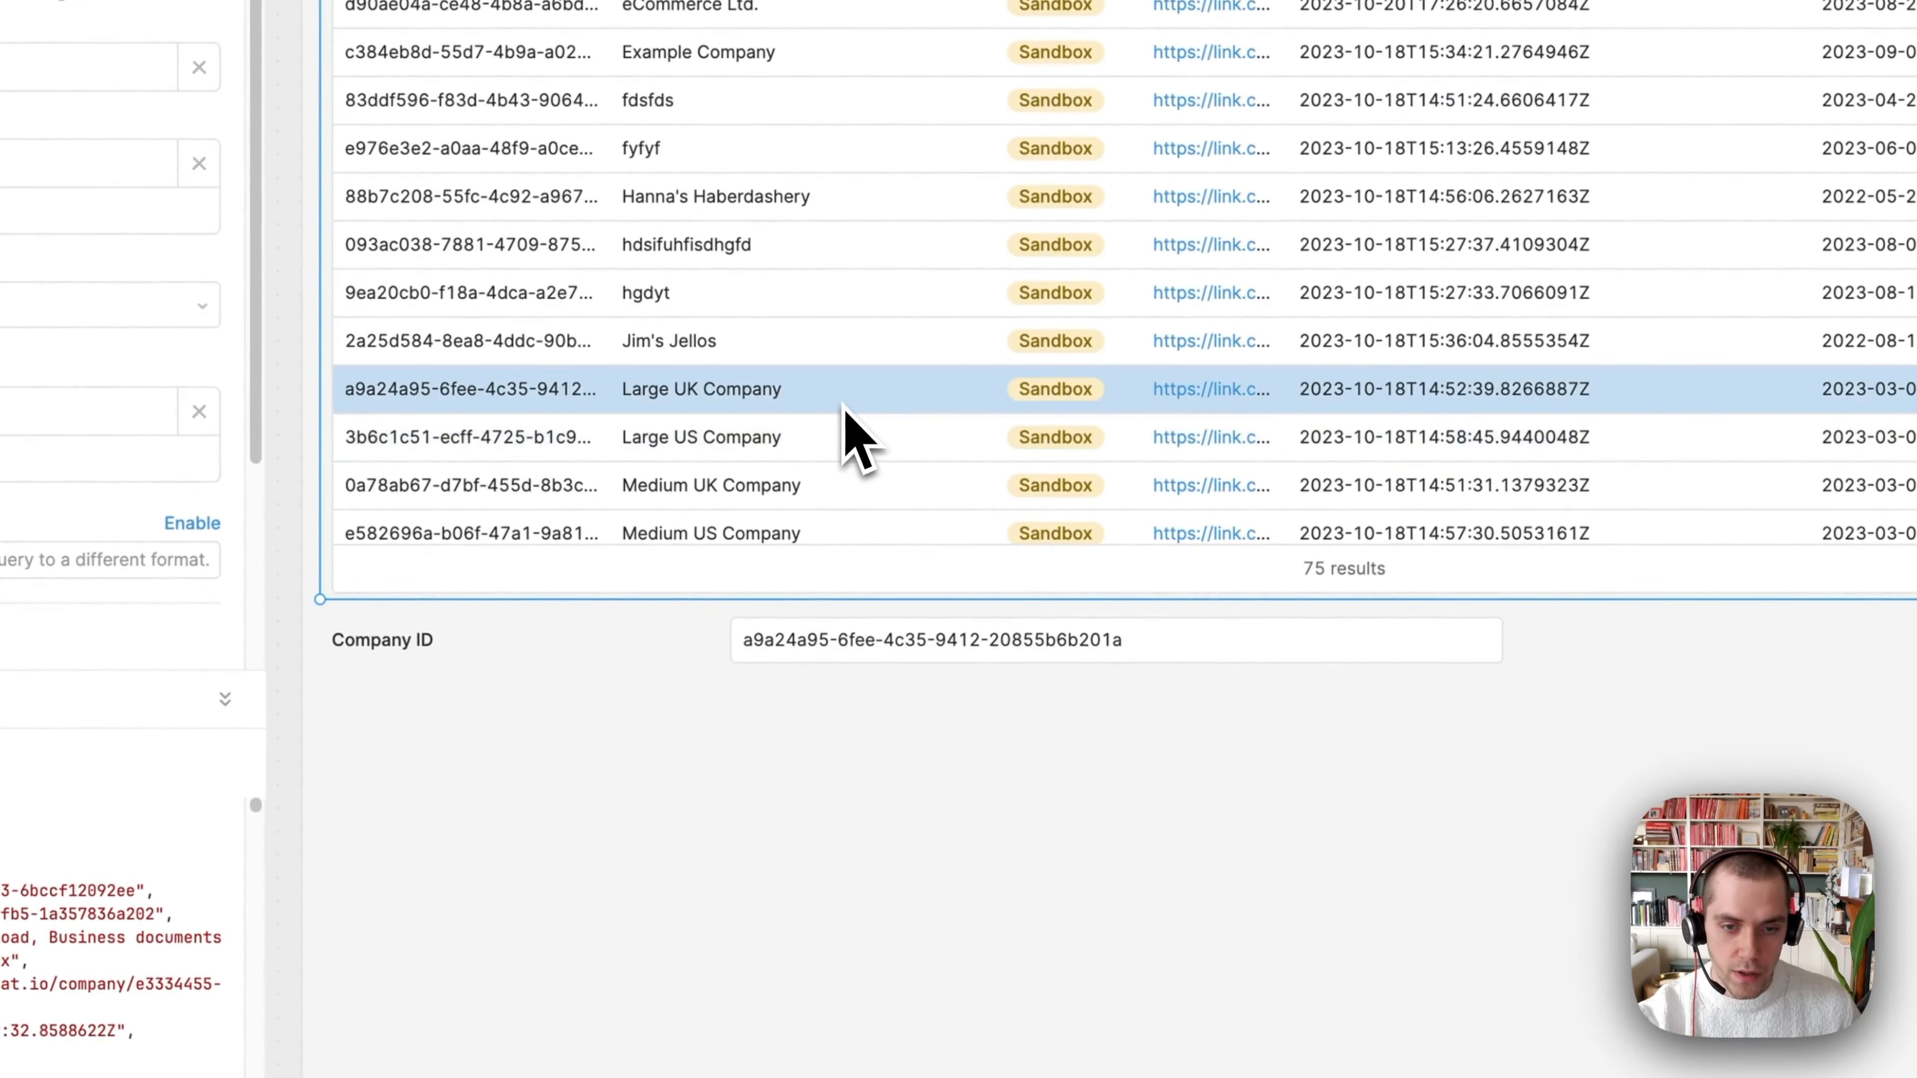
left_click(834, 444)
left_click(830, 403)
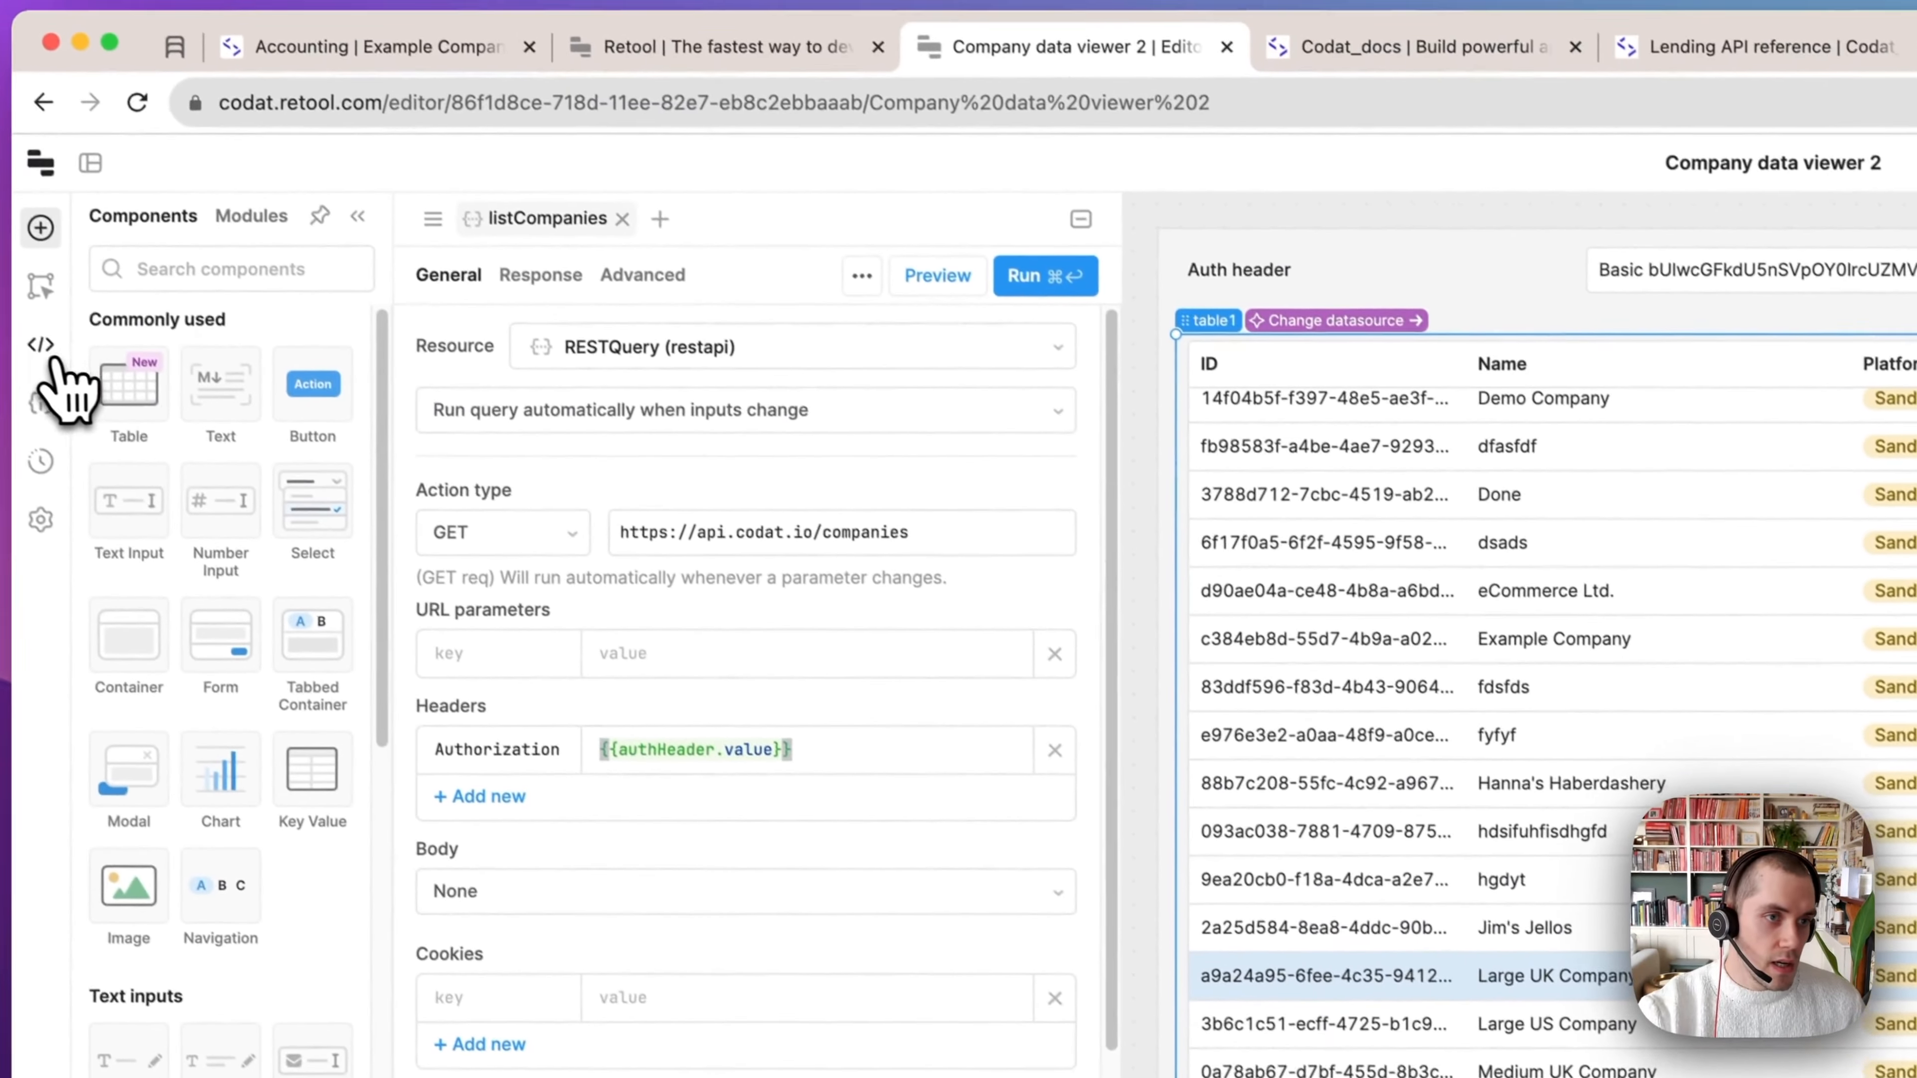
Create a second REST API query in the code list and name it listAccounts
left_click(45, 349)
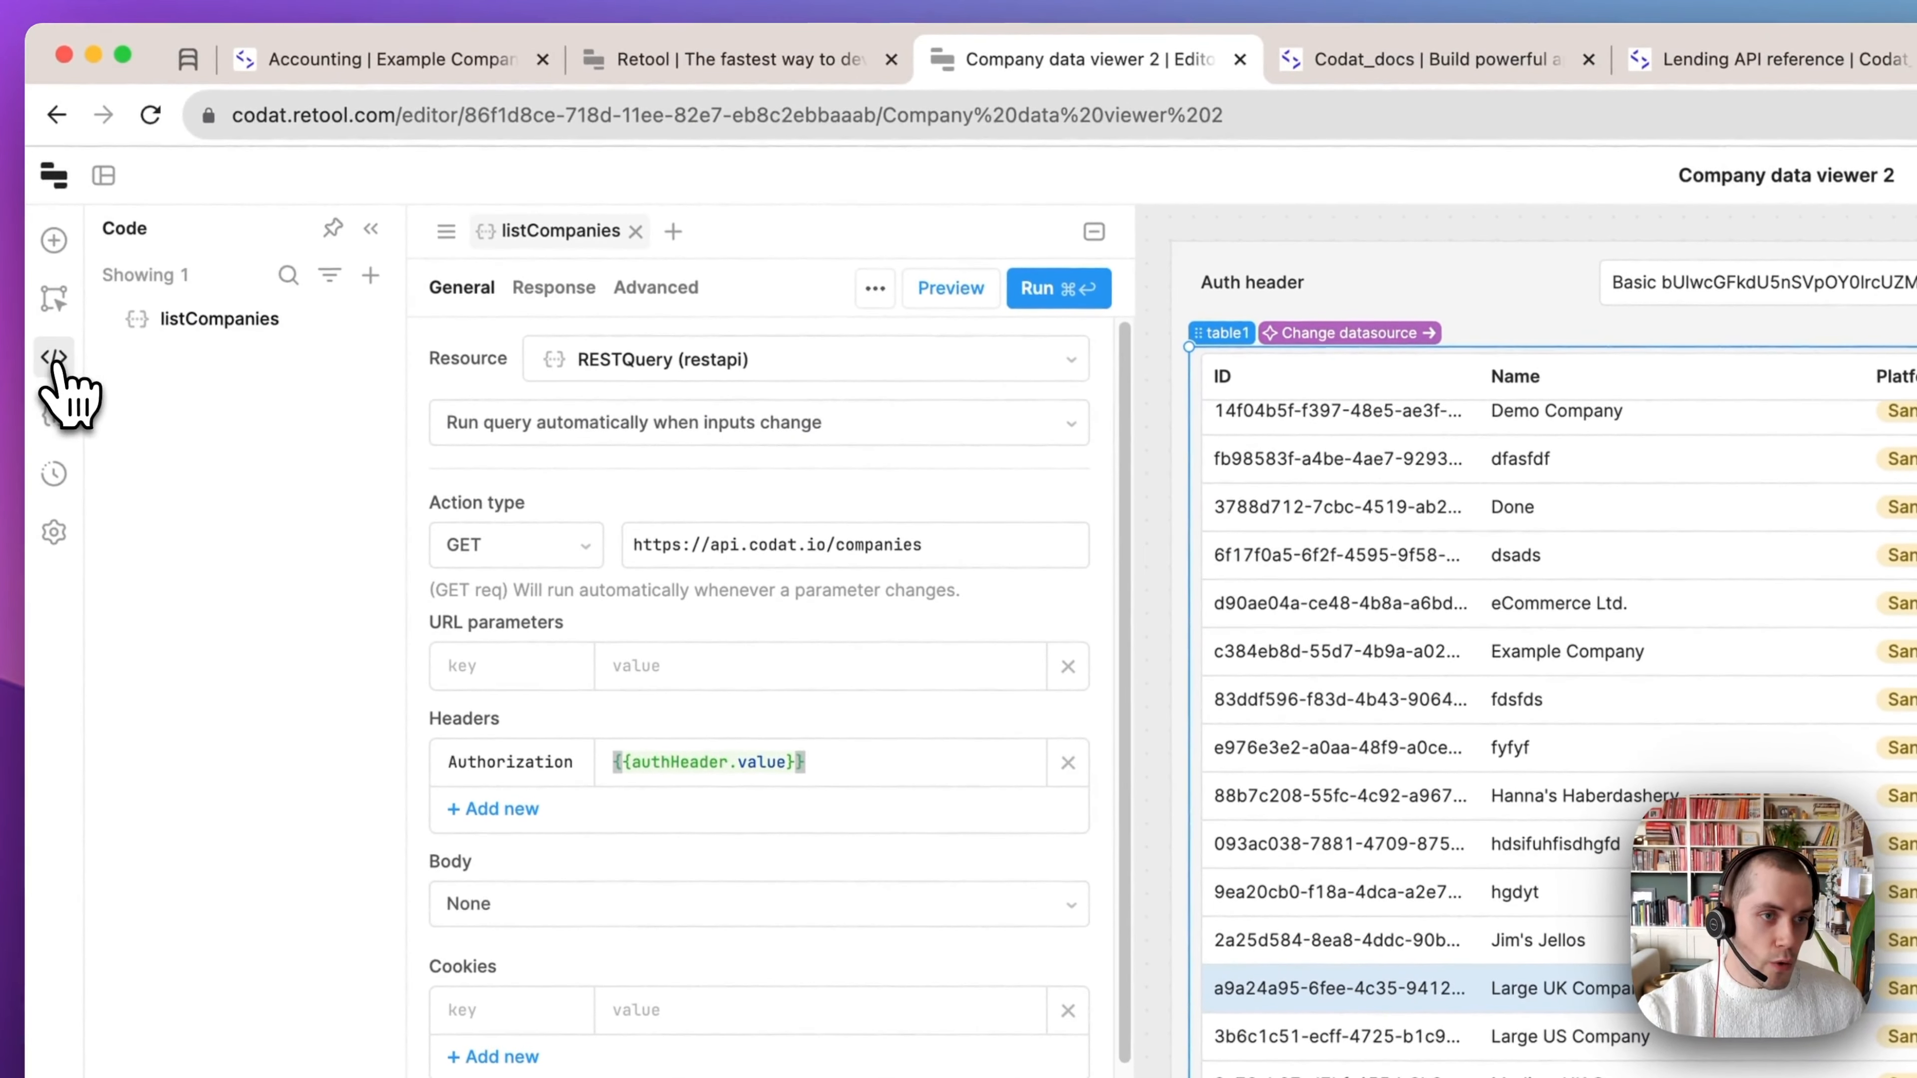
left_click(370, 275)
left_click(464, 361)
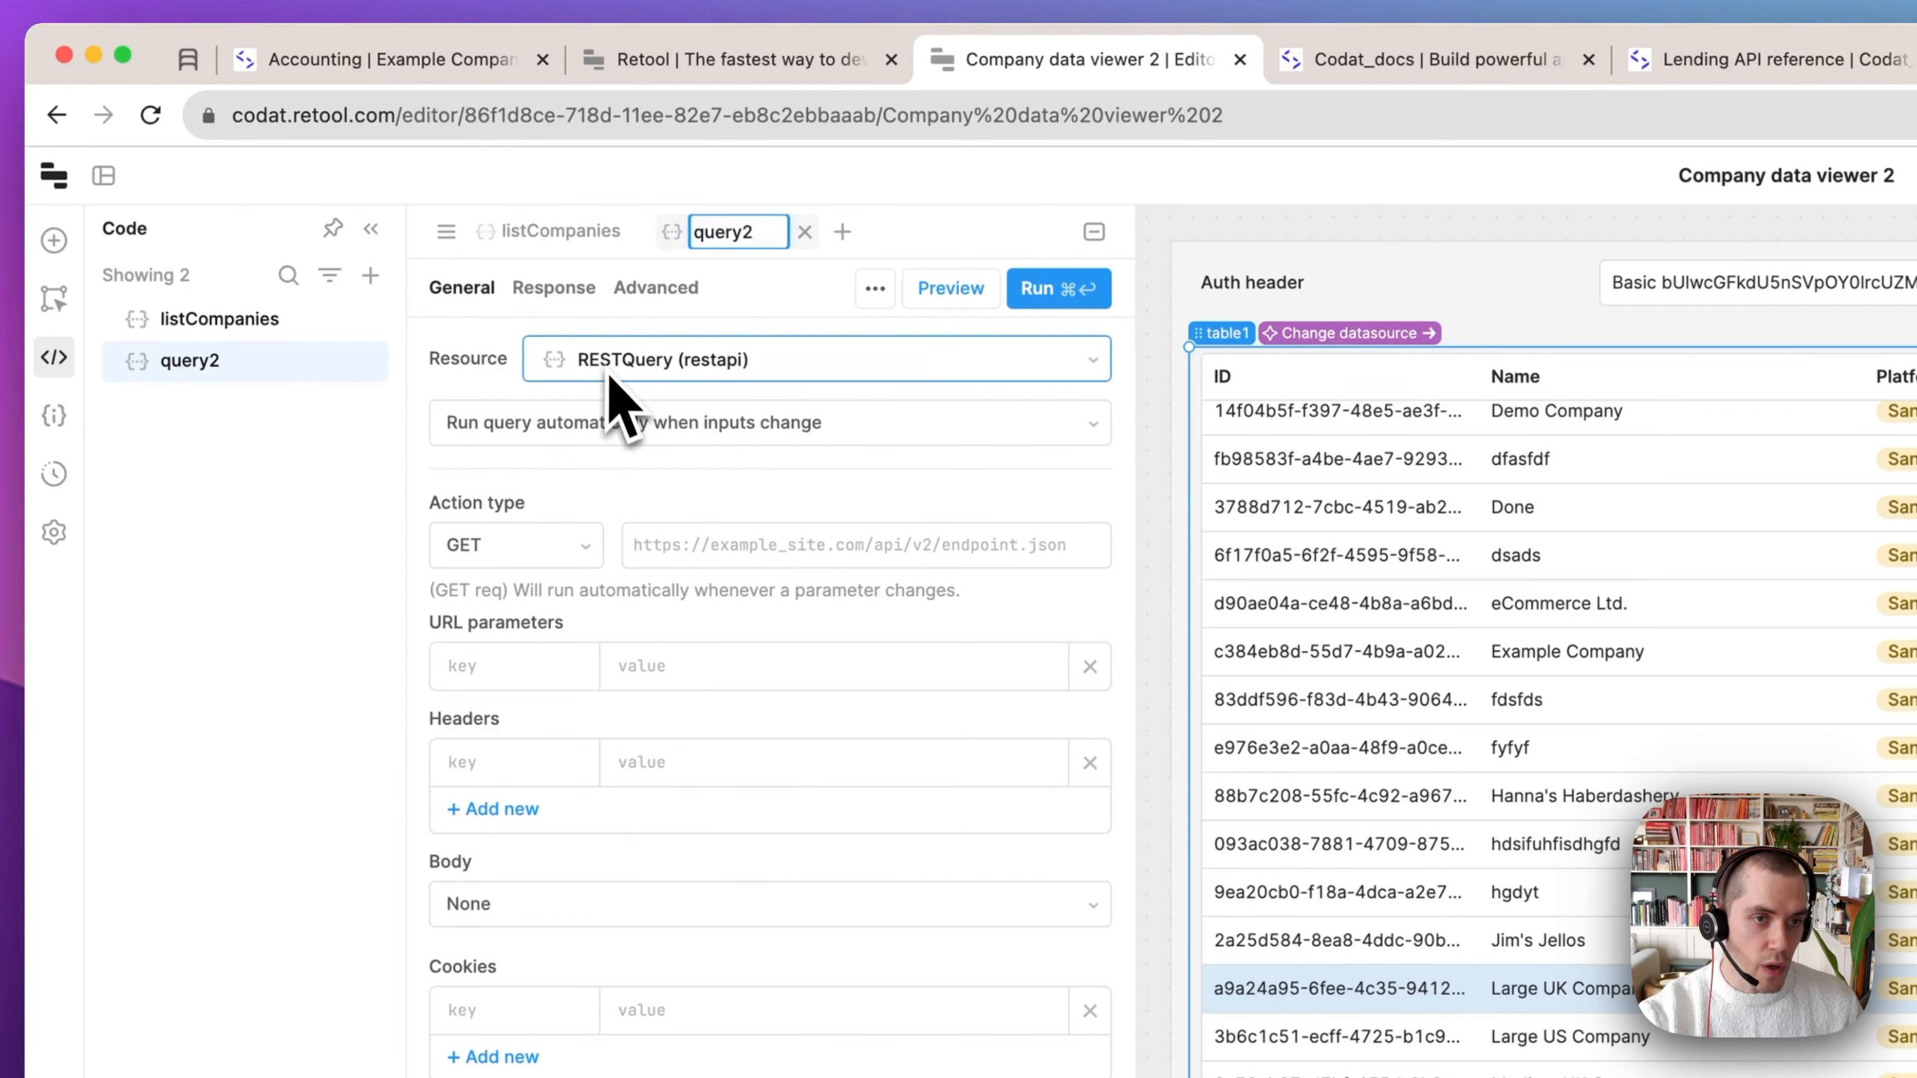
key("BackSpace")
key("BackSpace")
key("BackSpace")
key("BackSpace")
key("BackSpace")
key("BackSpace")
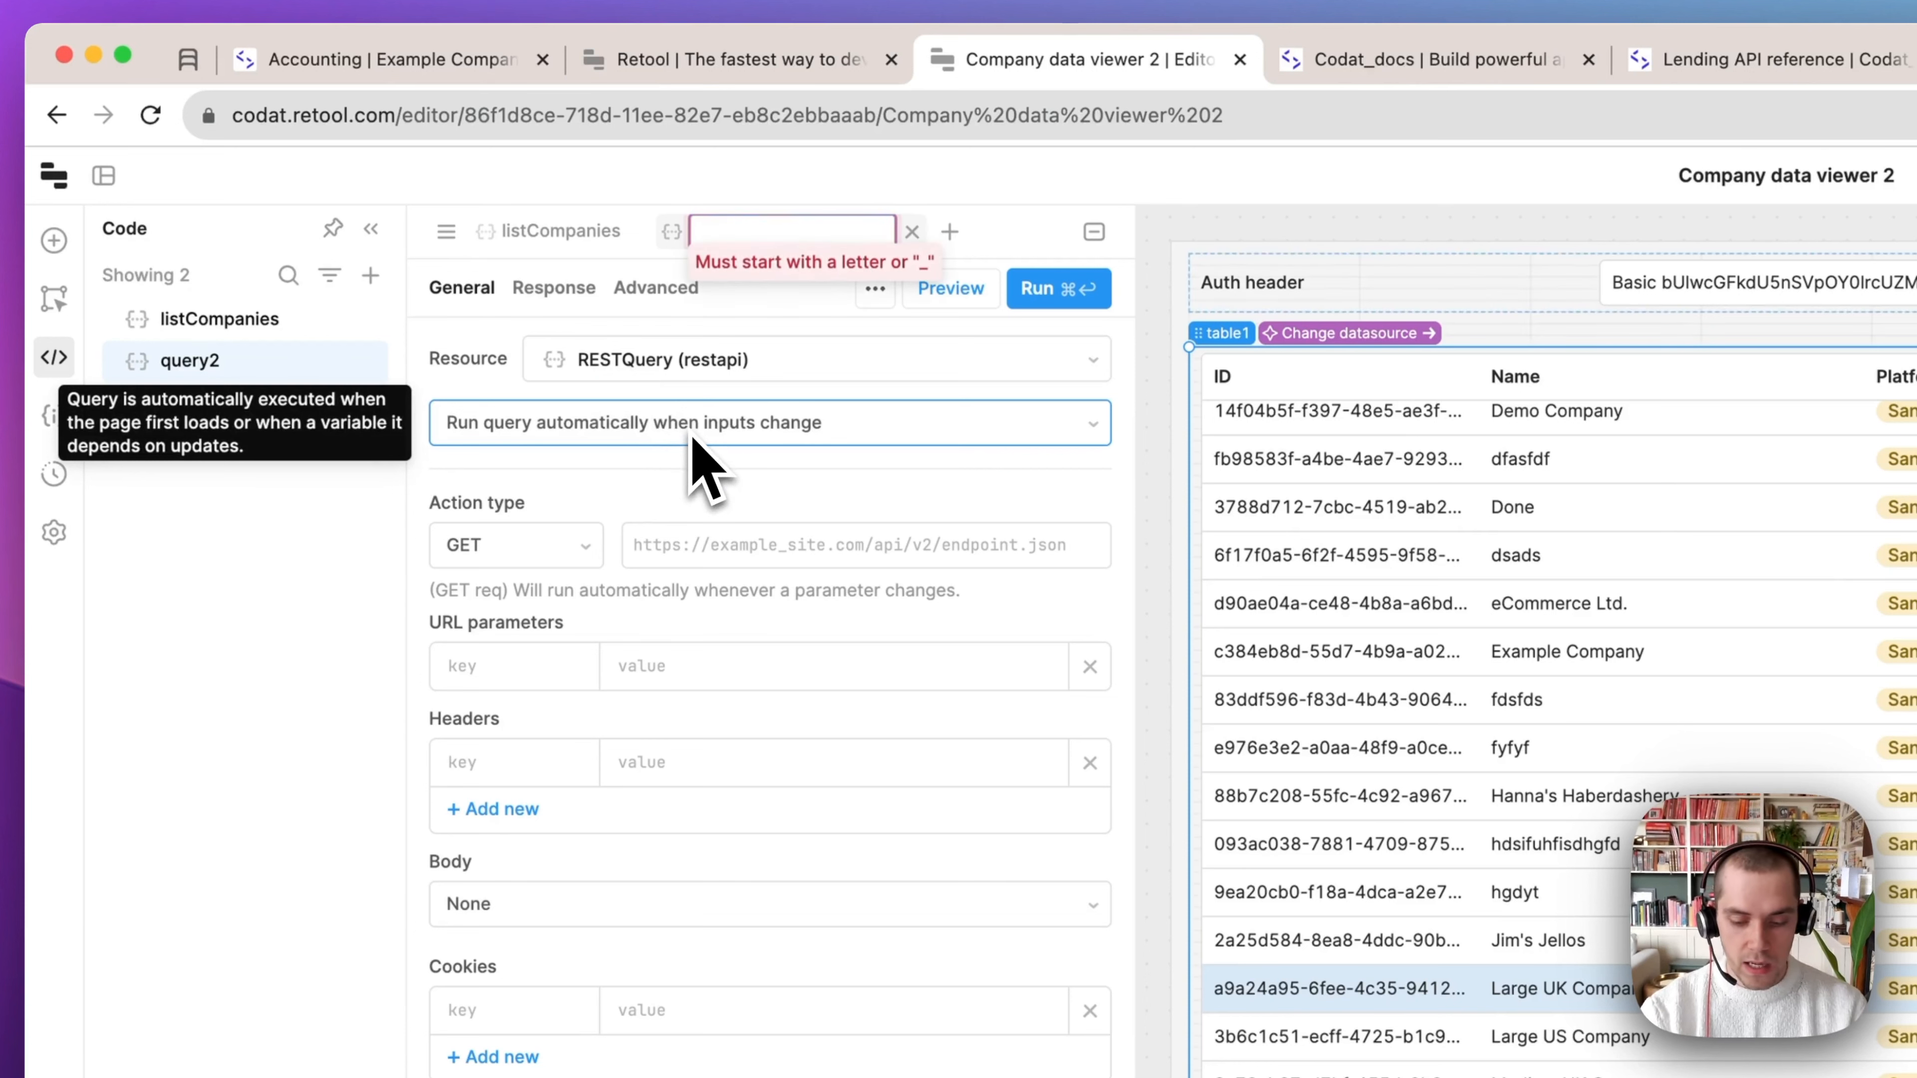
type("listAccounts")
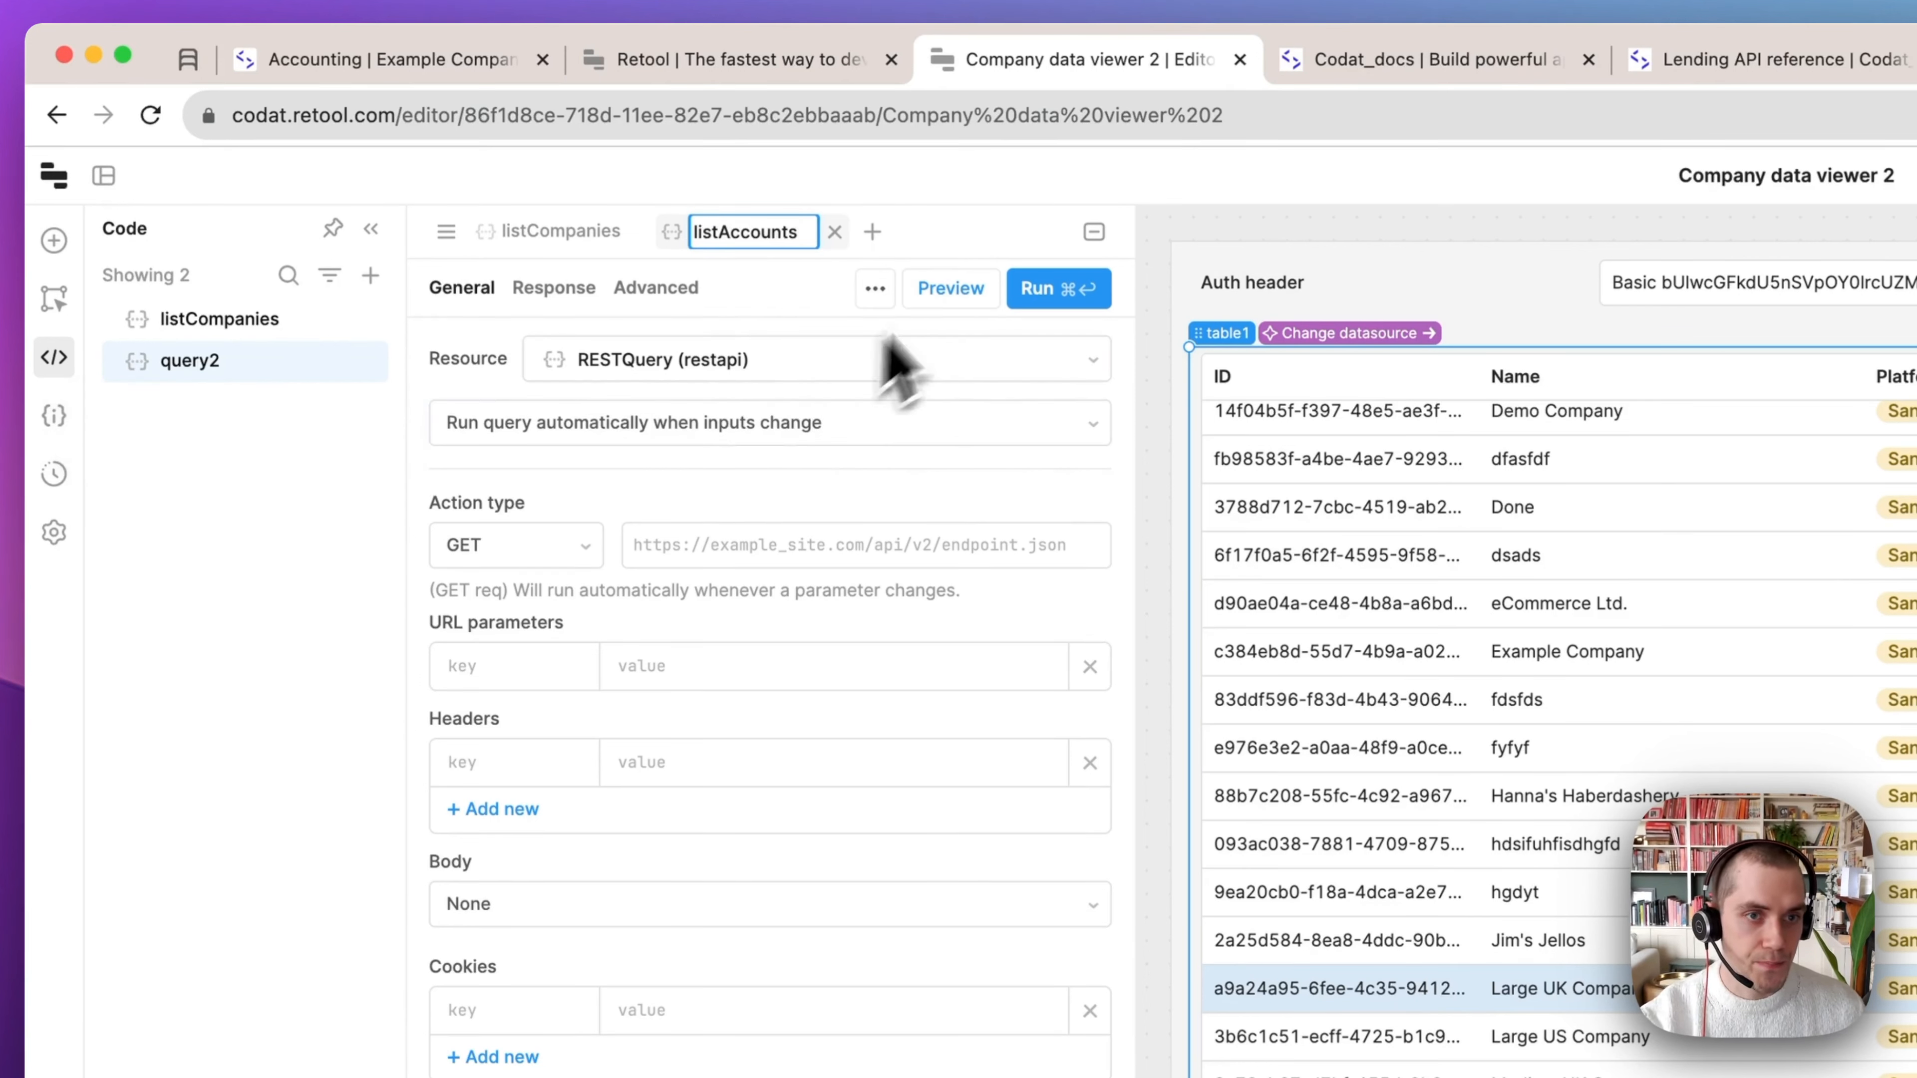
key("Return")
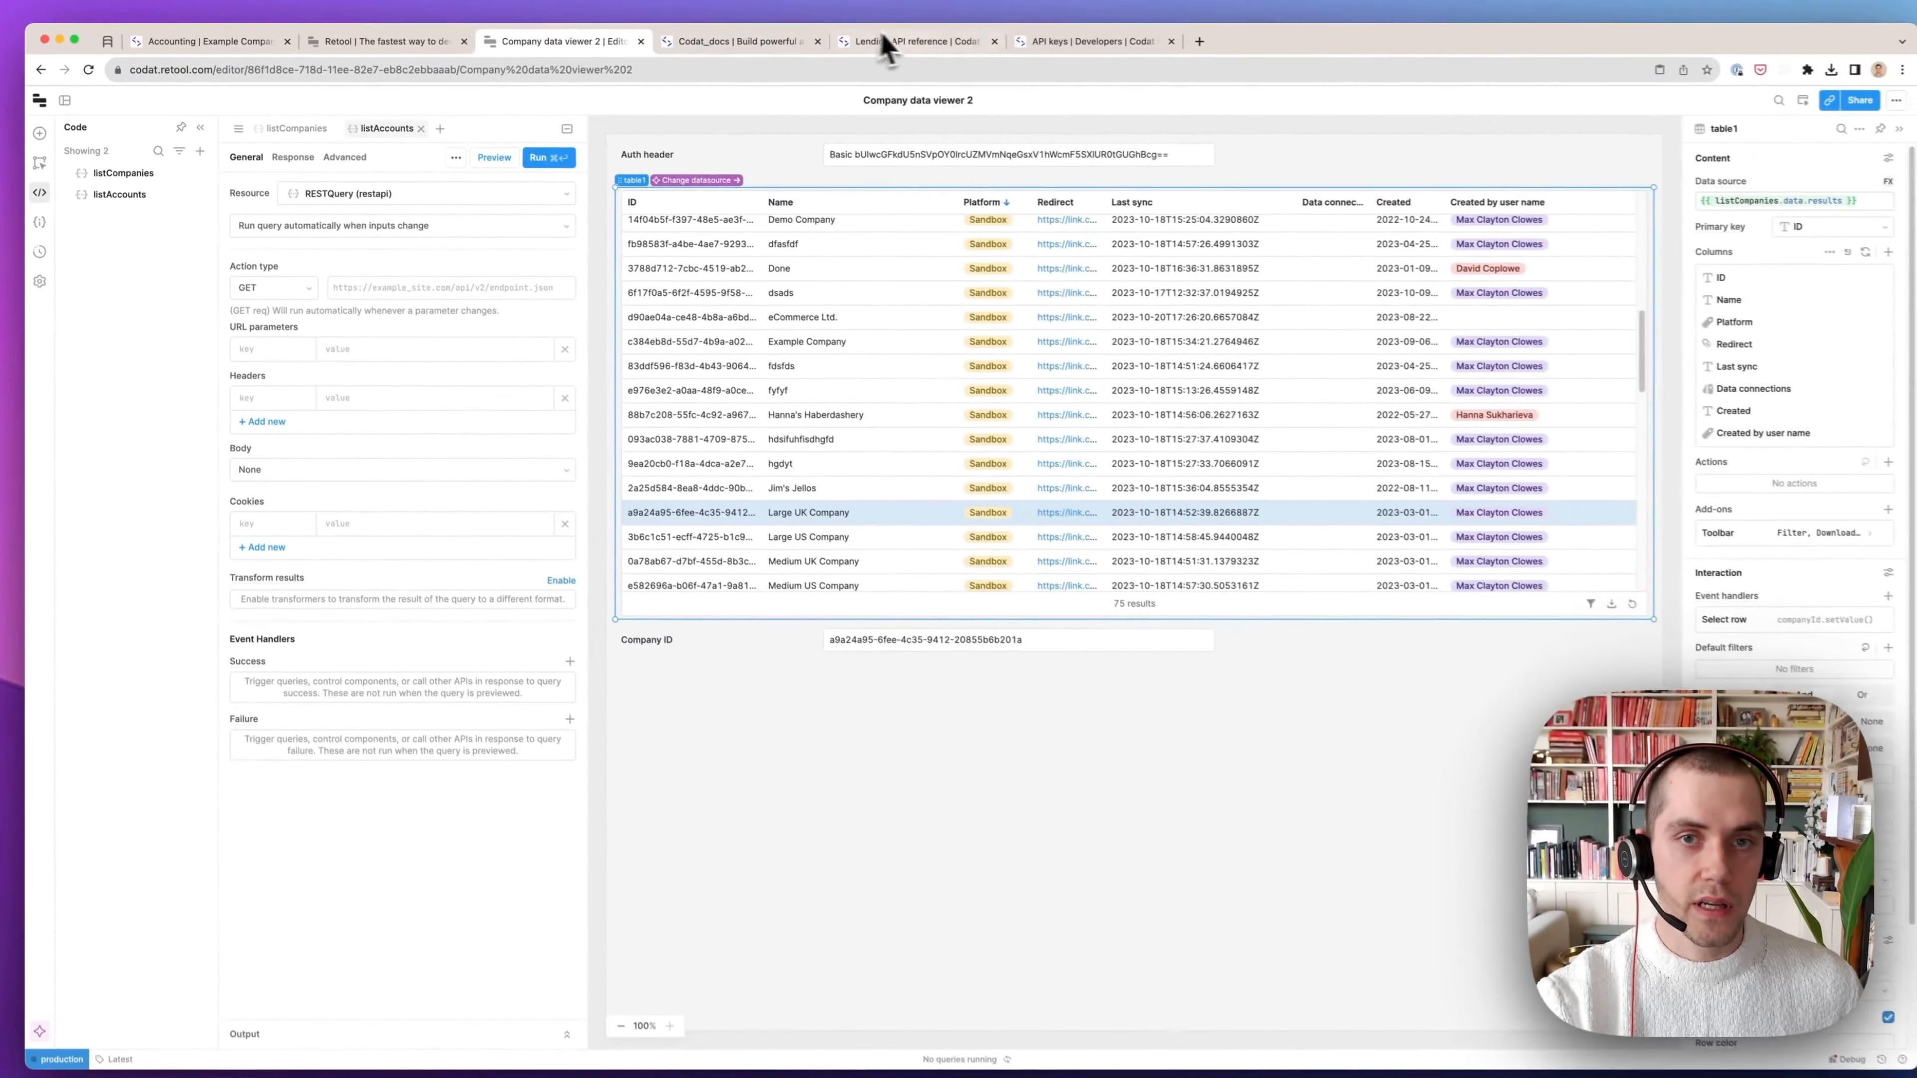
Copy the List accounts endpoint URL from the Codat Lending API reference and paste it as the listAccounts query's URL
left_click(883, 41)
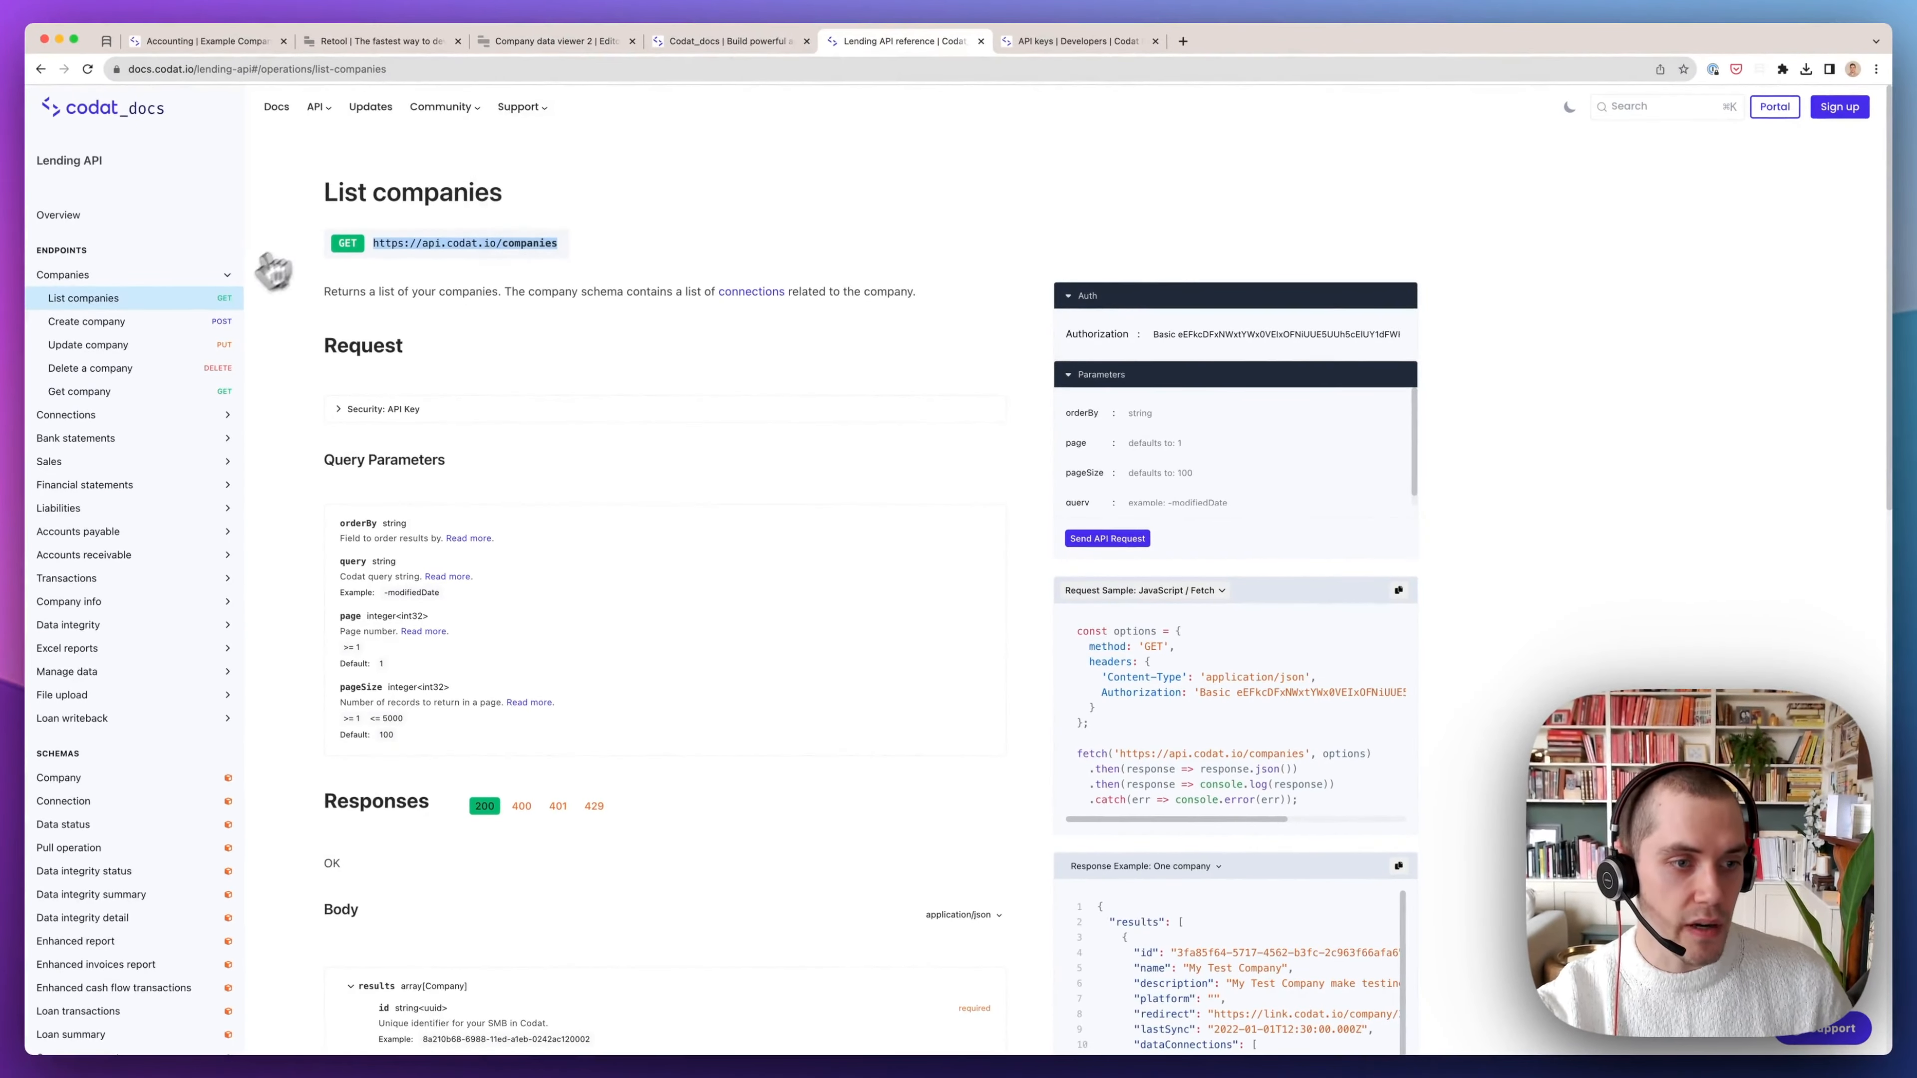
left_click(141, 485)
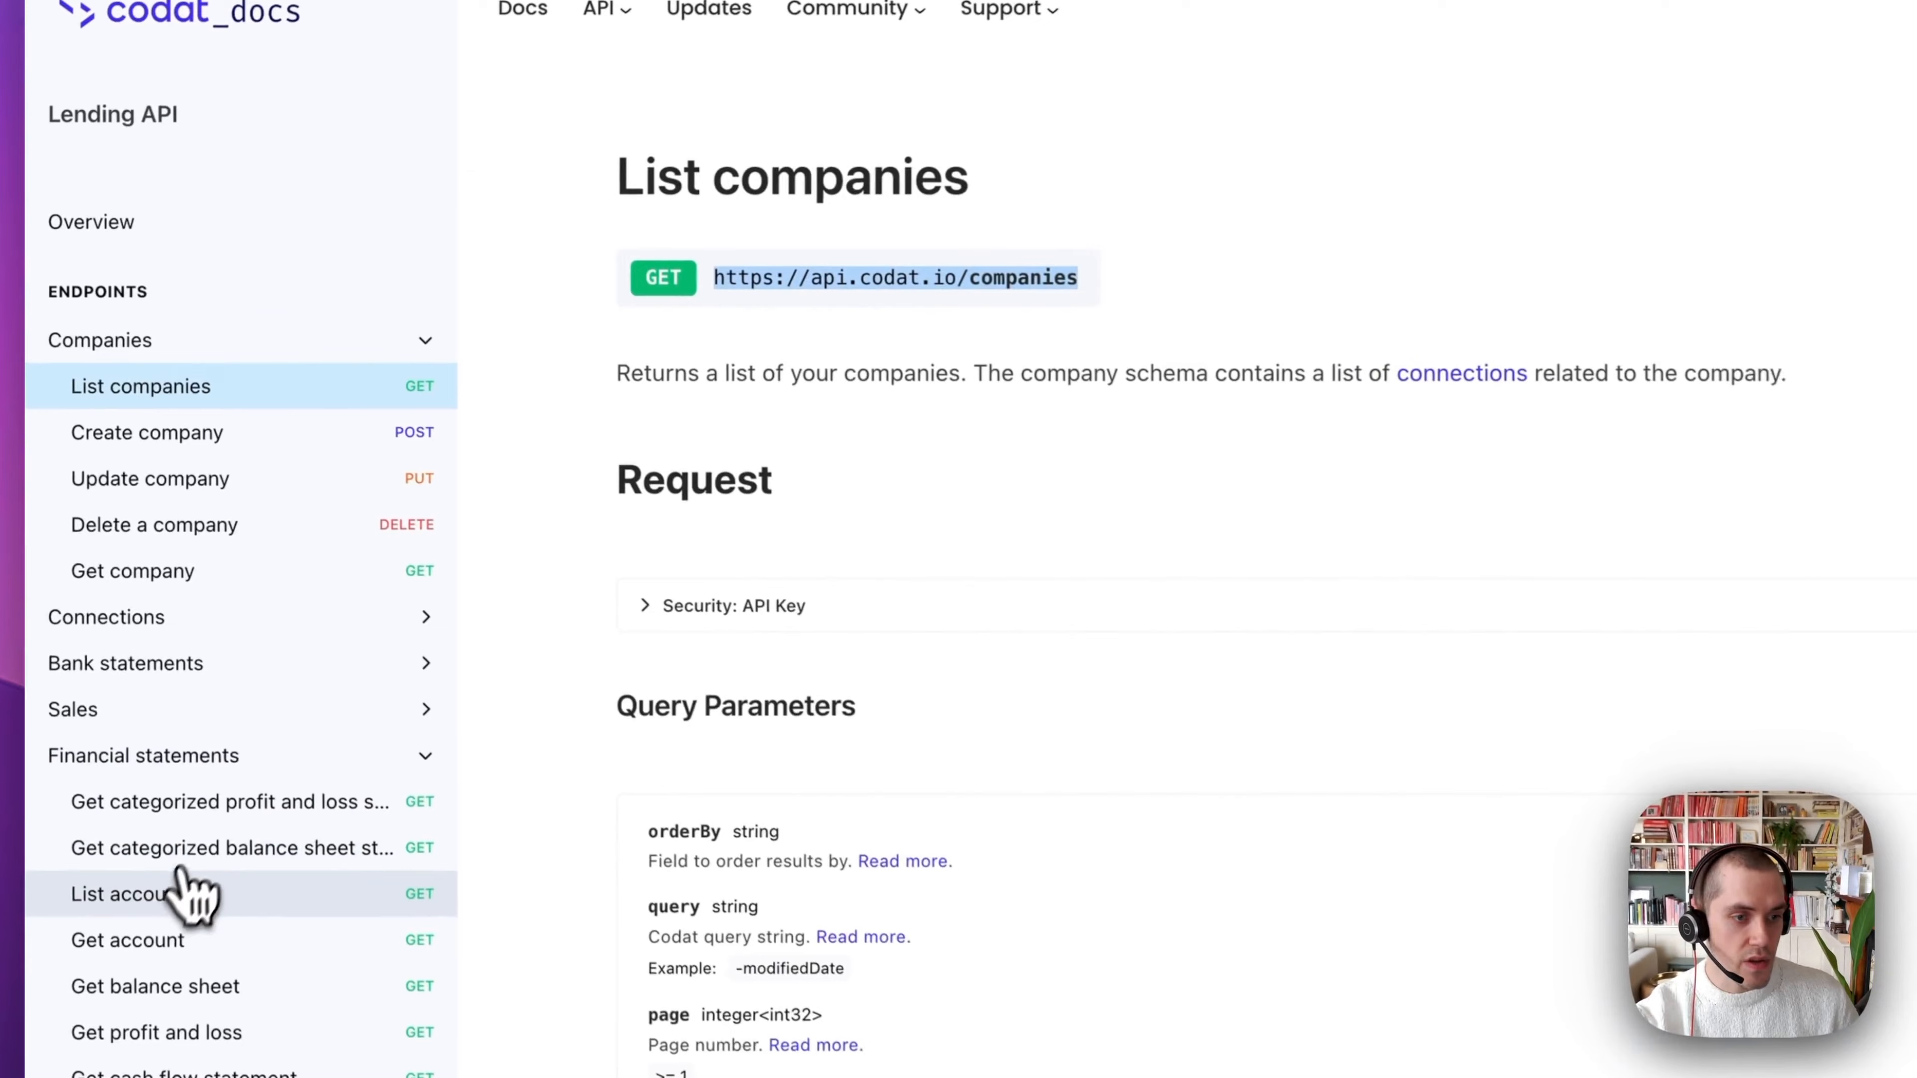
left_click(119, 811)
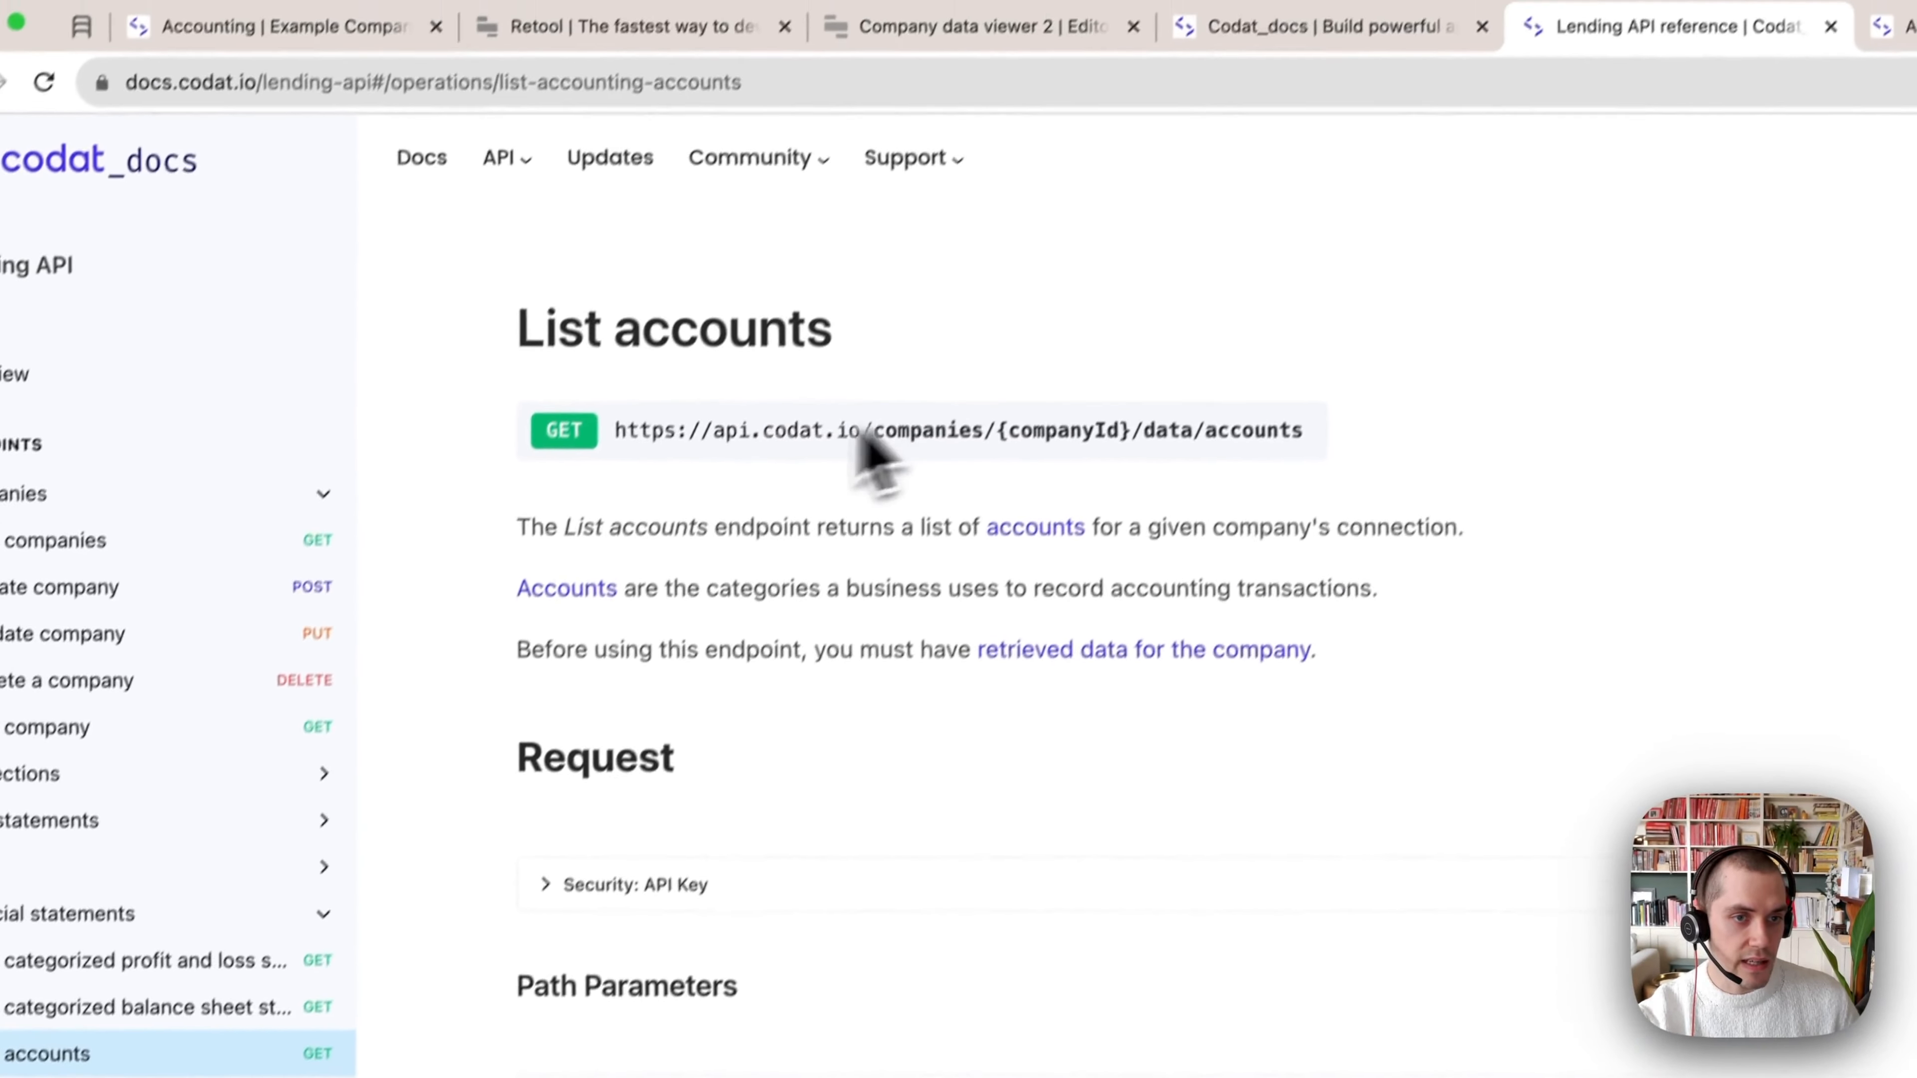
triple_click(623, 431)
key("super+c")
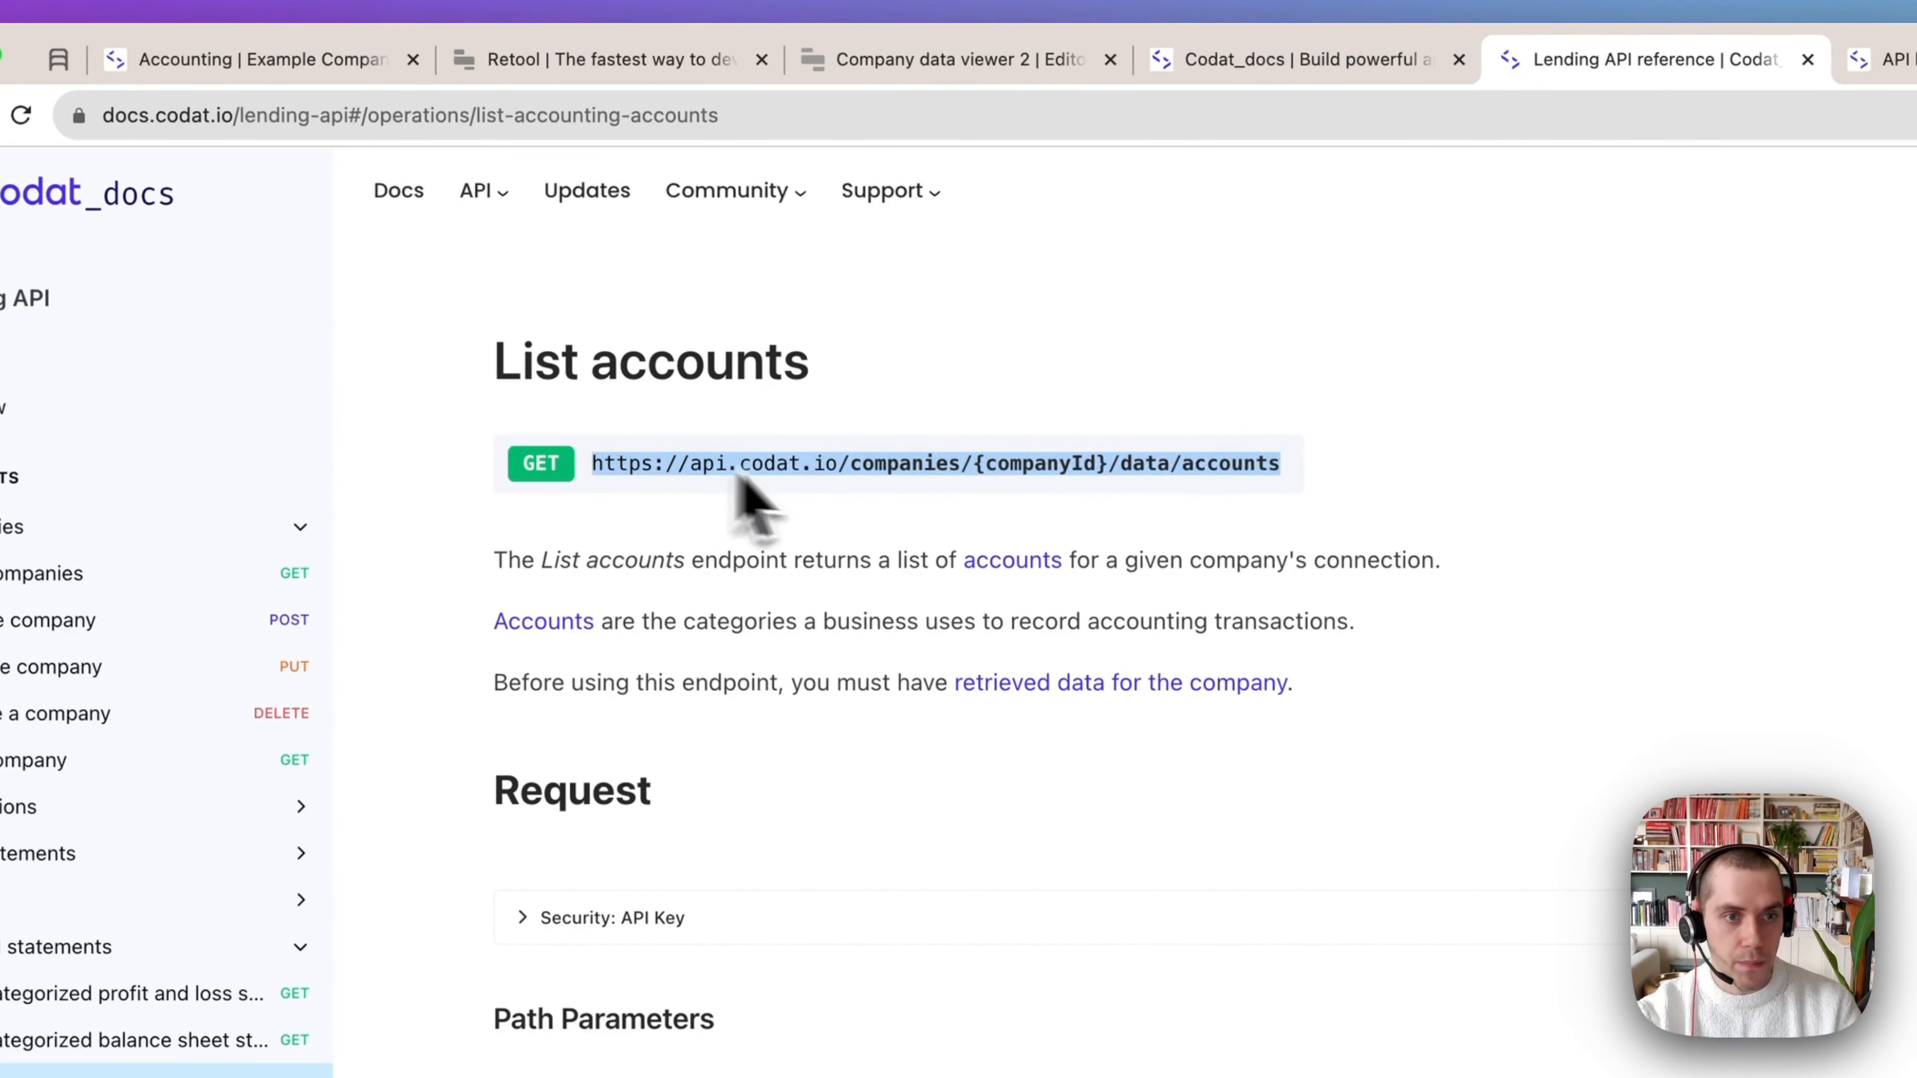
left_click(825, 69)
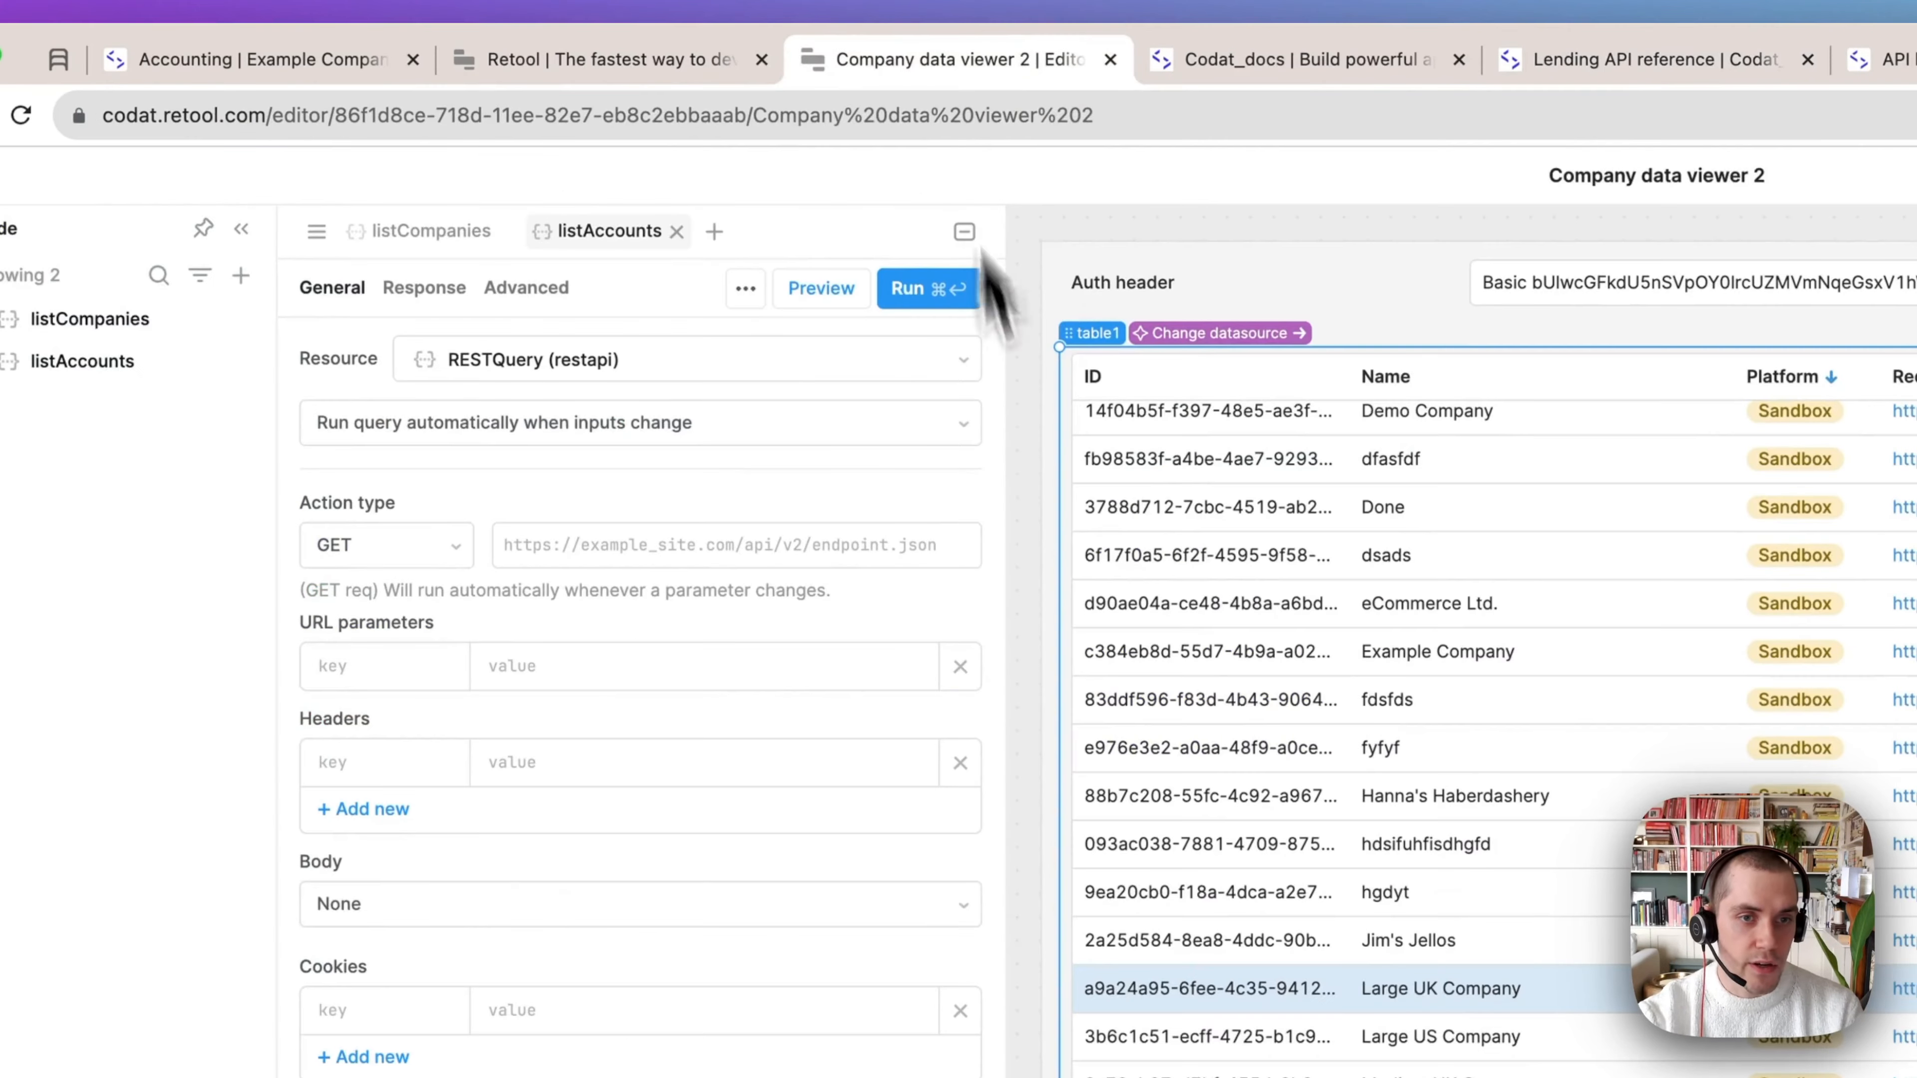
left_click(719, 538)
key("super+v")
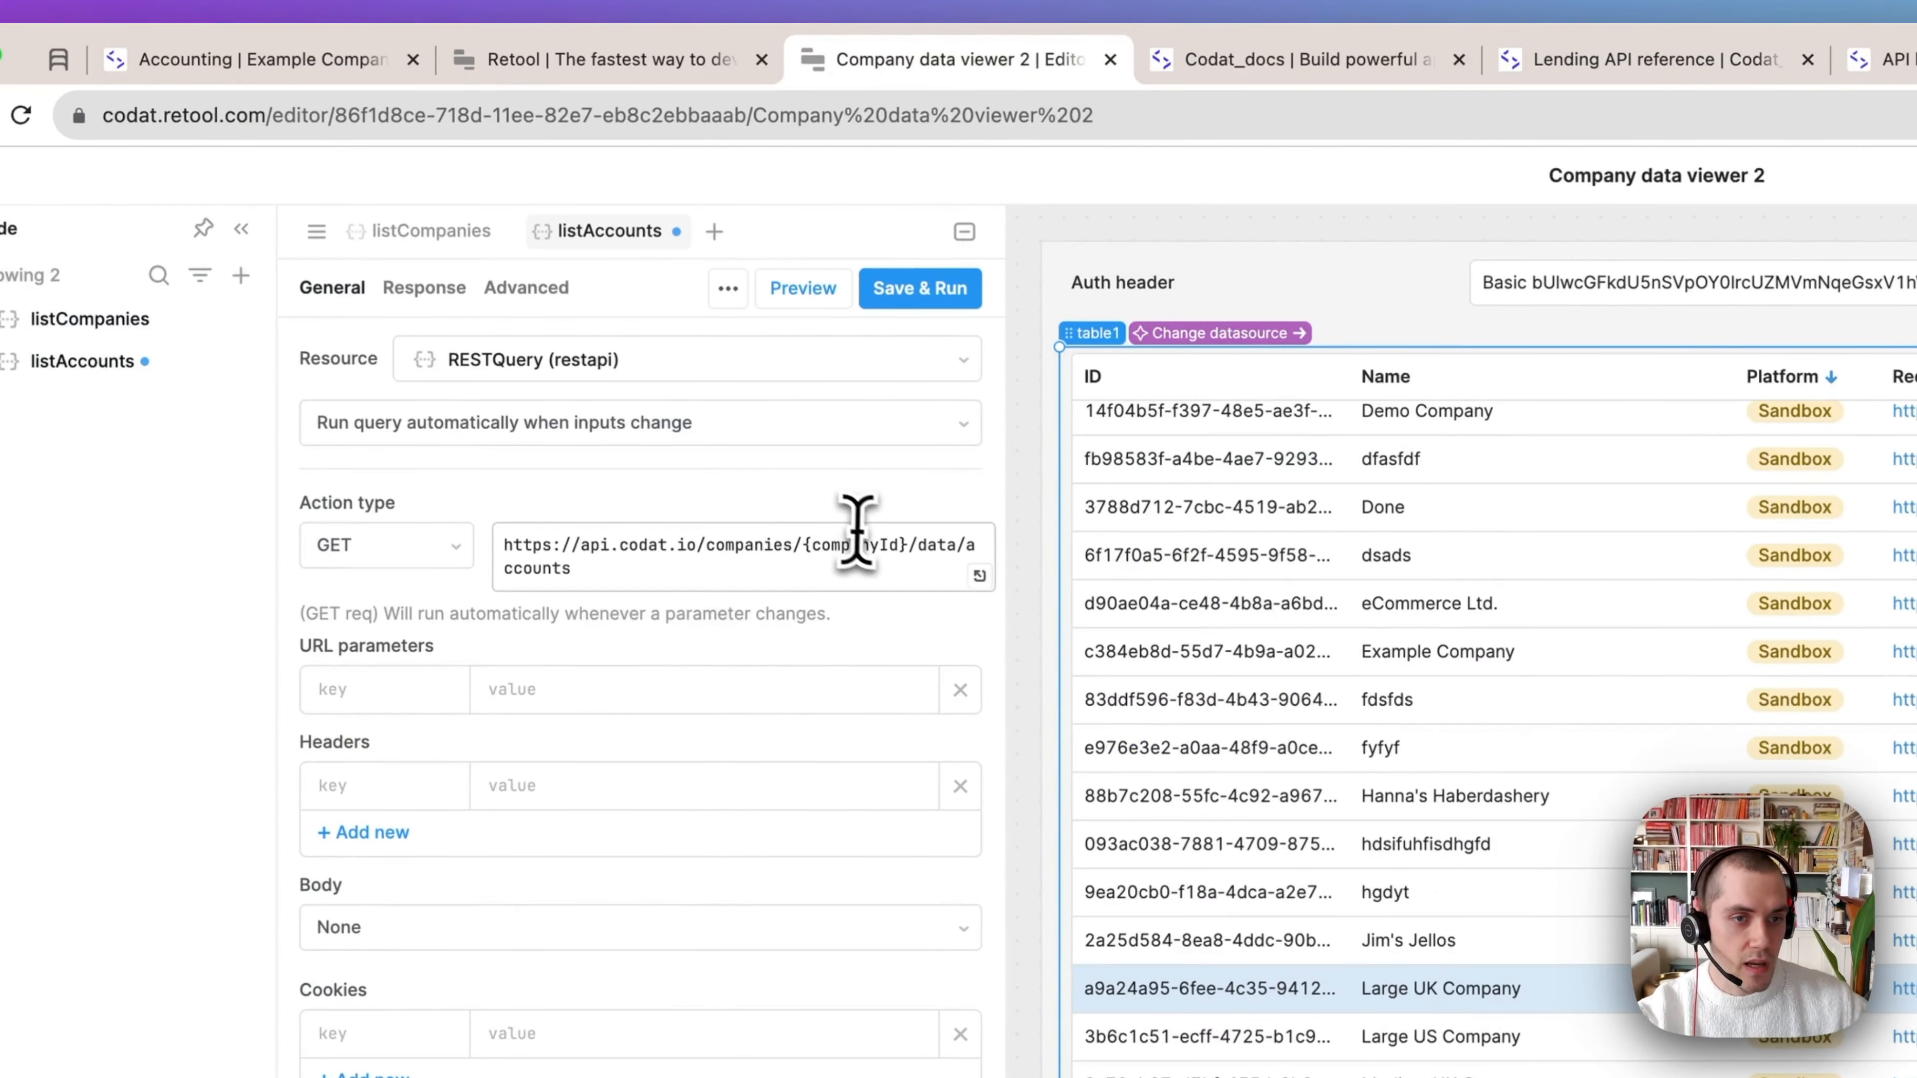
Replace the {companyId} placeholder in the listAccounts URL with {{companyId.value}}
double_click(841, 544)
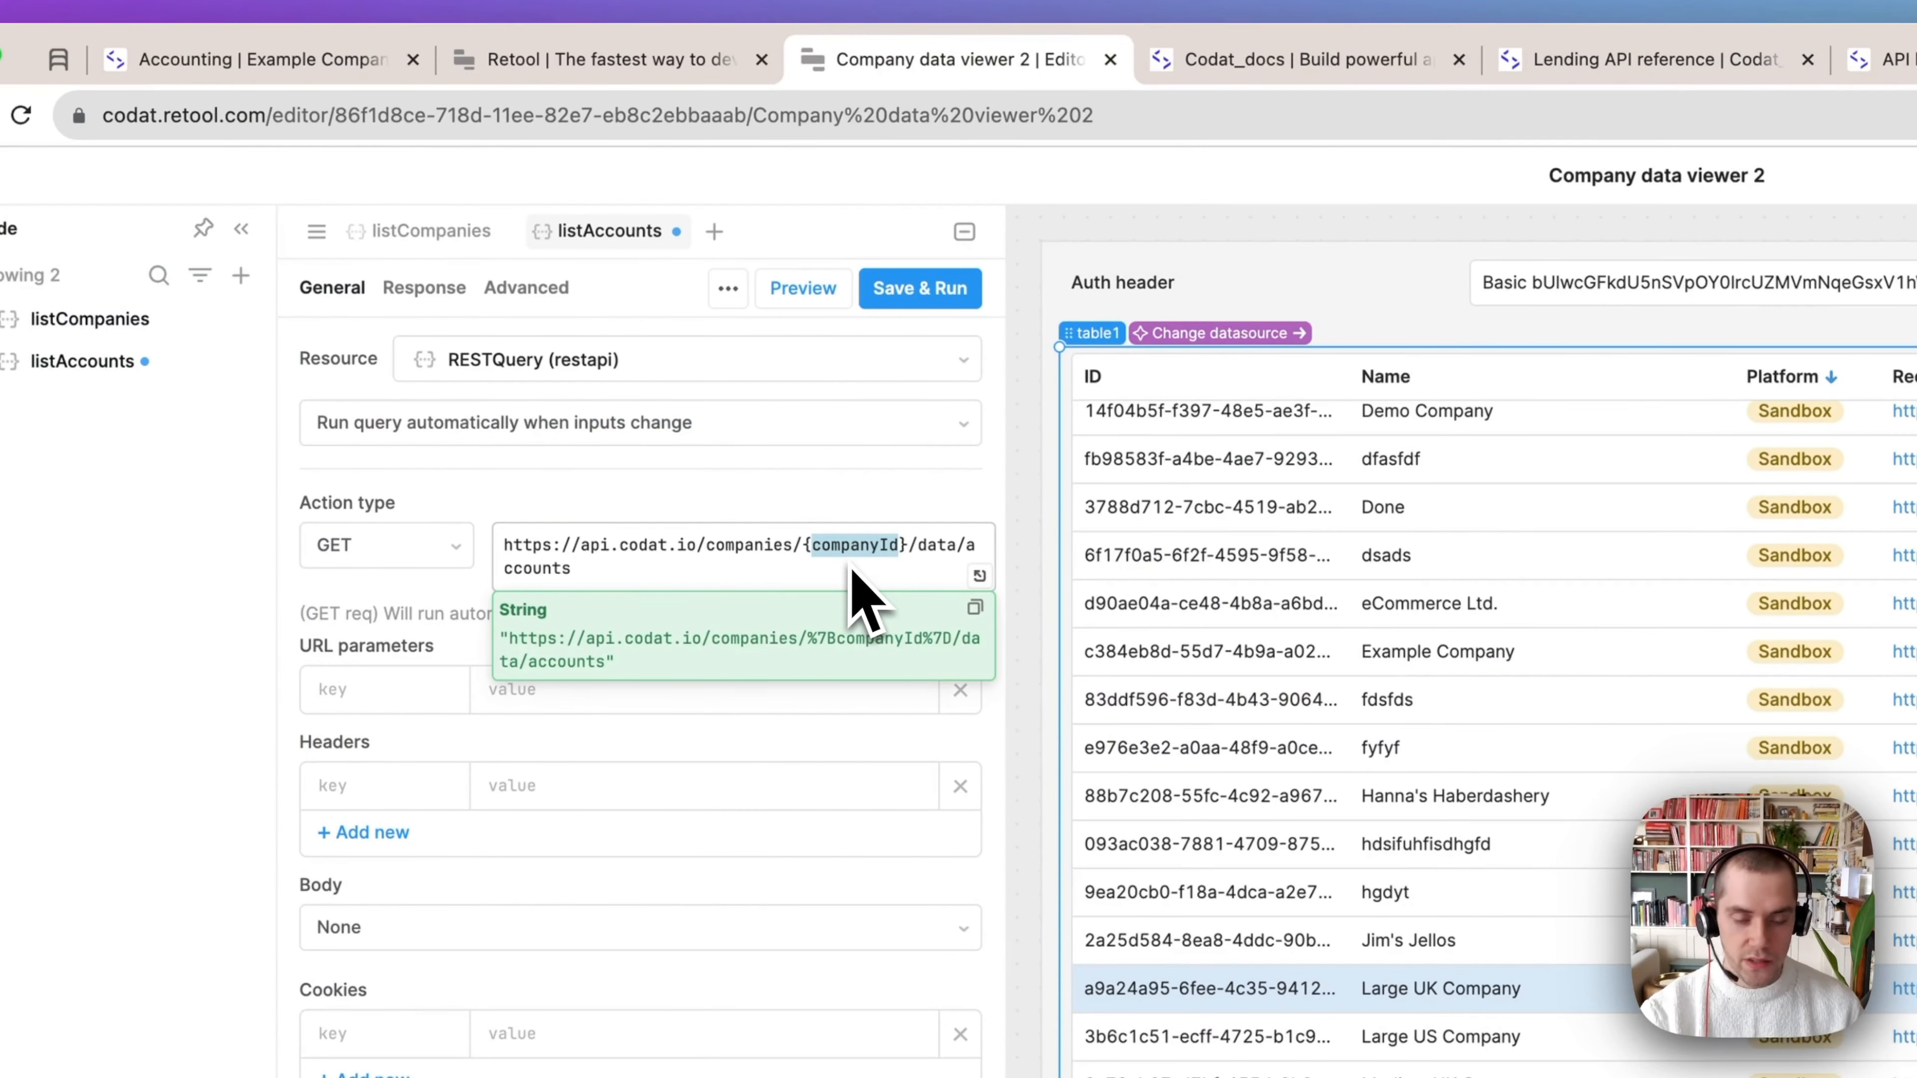
key("BackSpace")
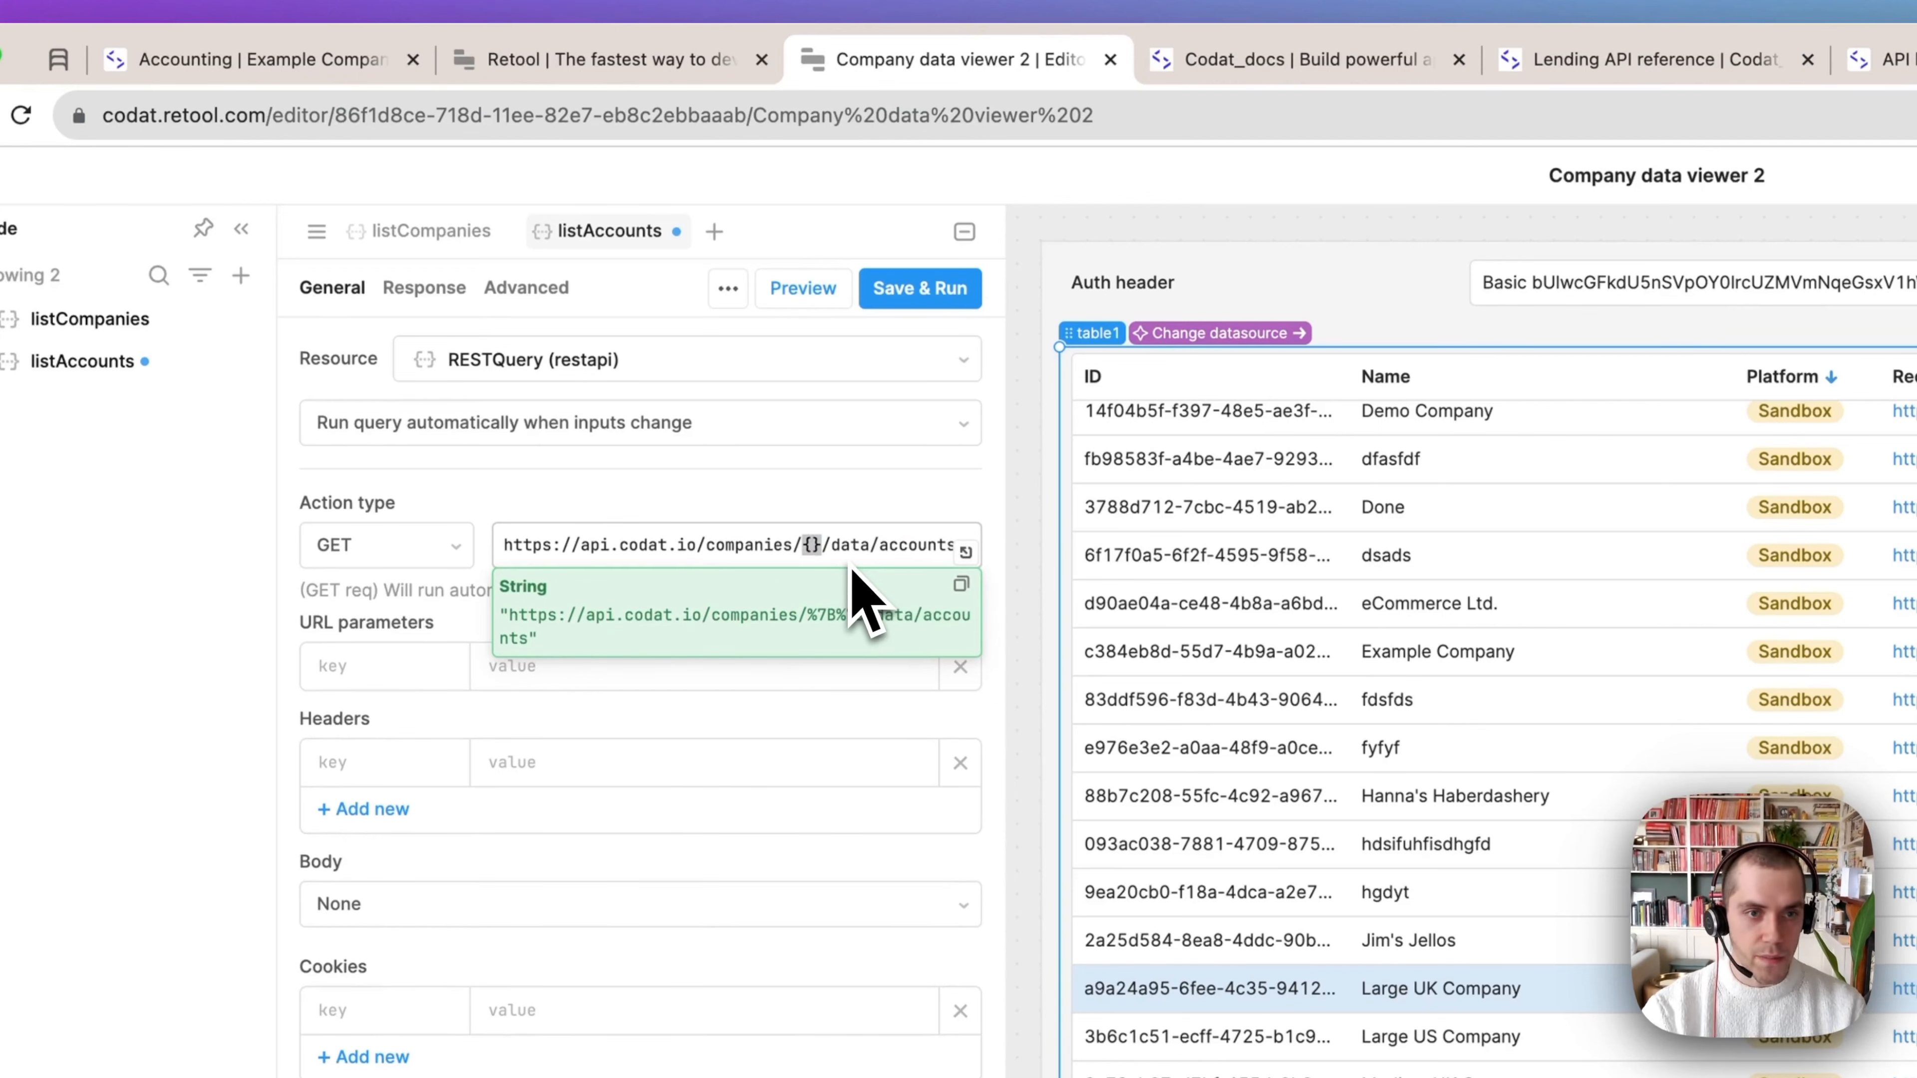
type("{")
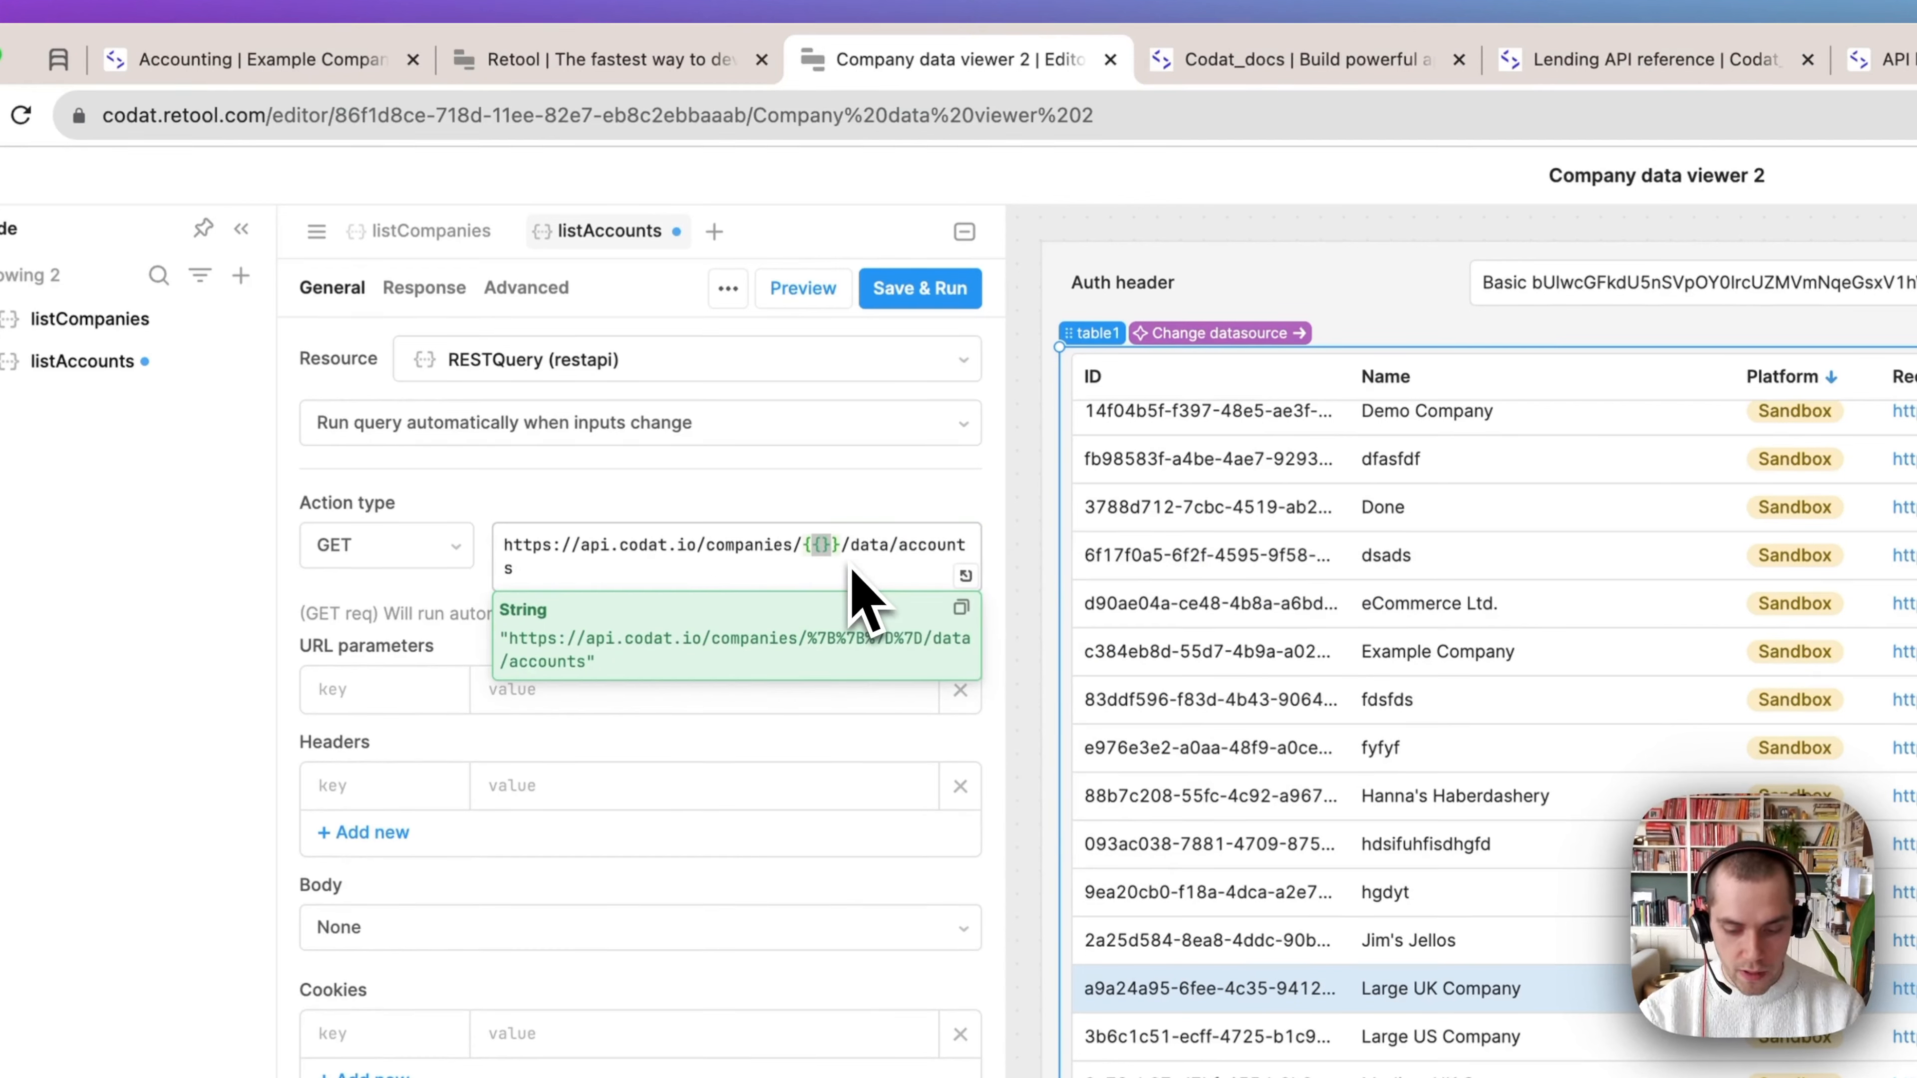
type("compan")
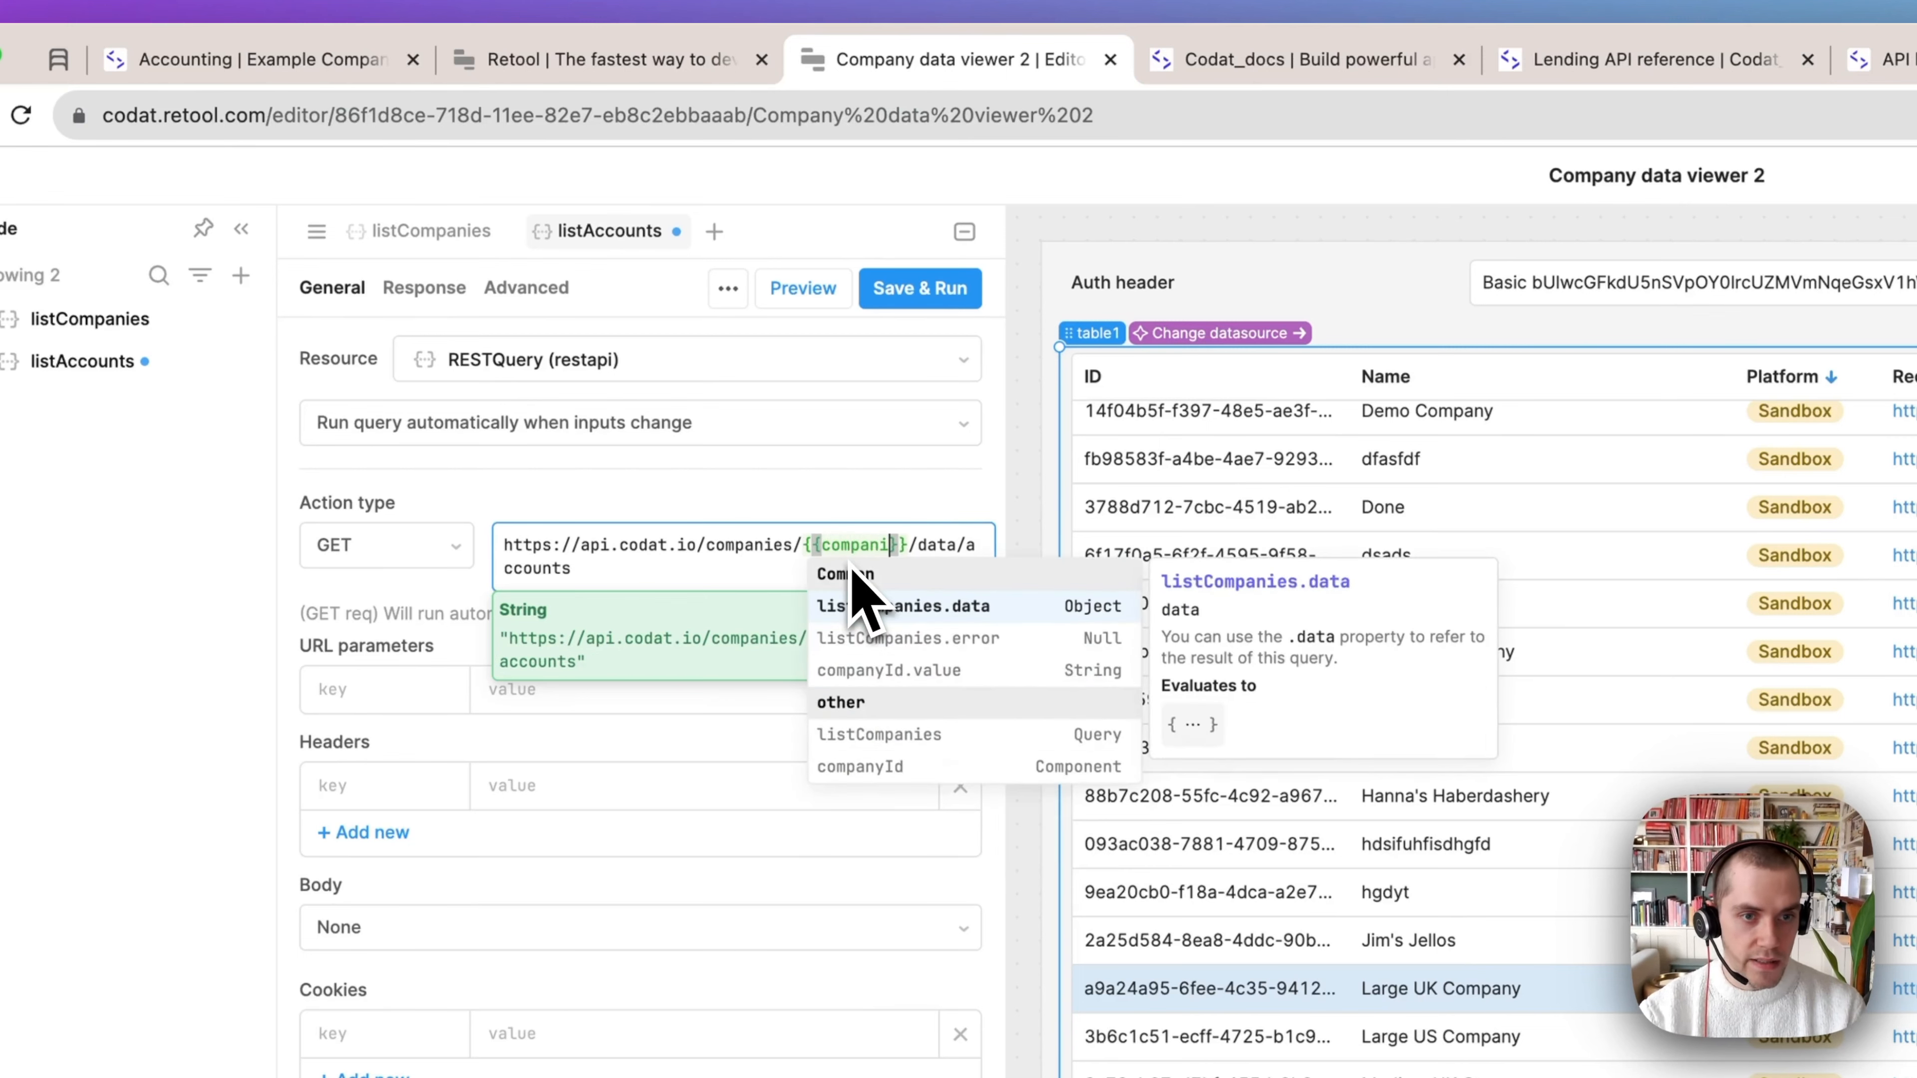
left_click(855, 596)
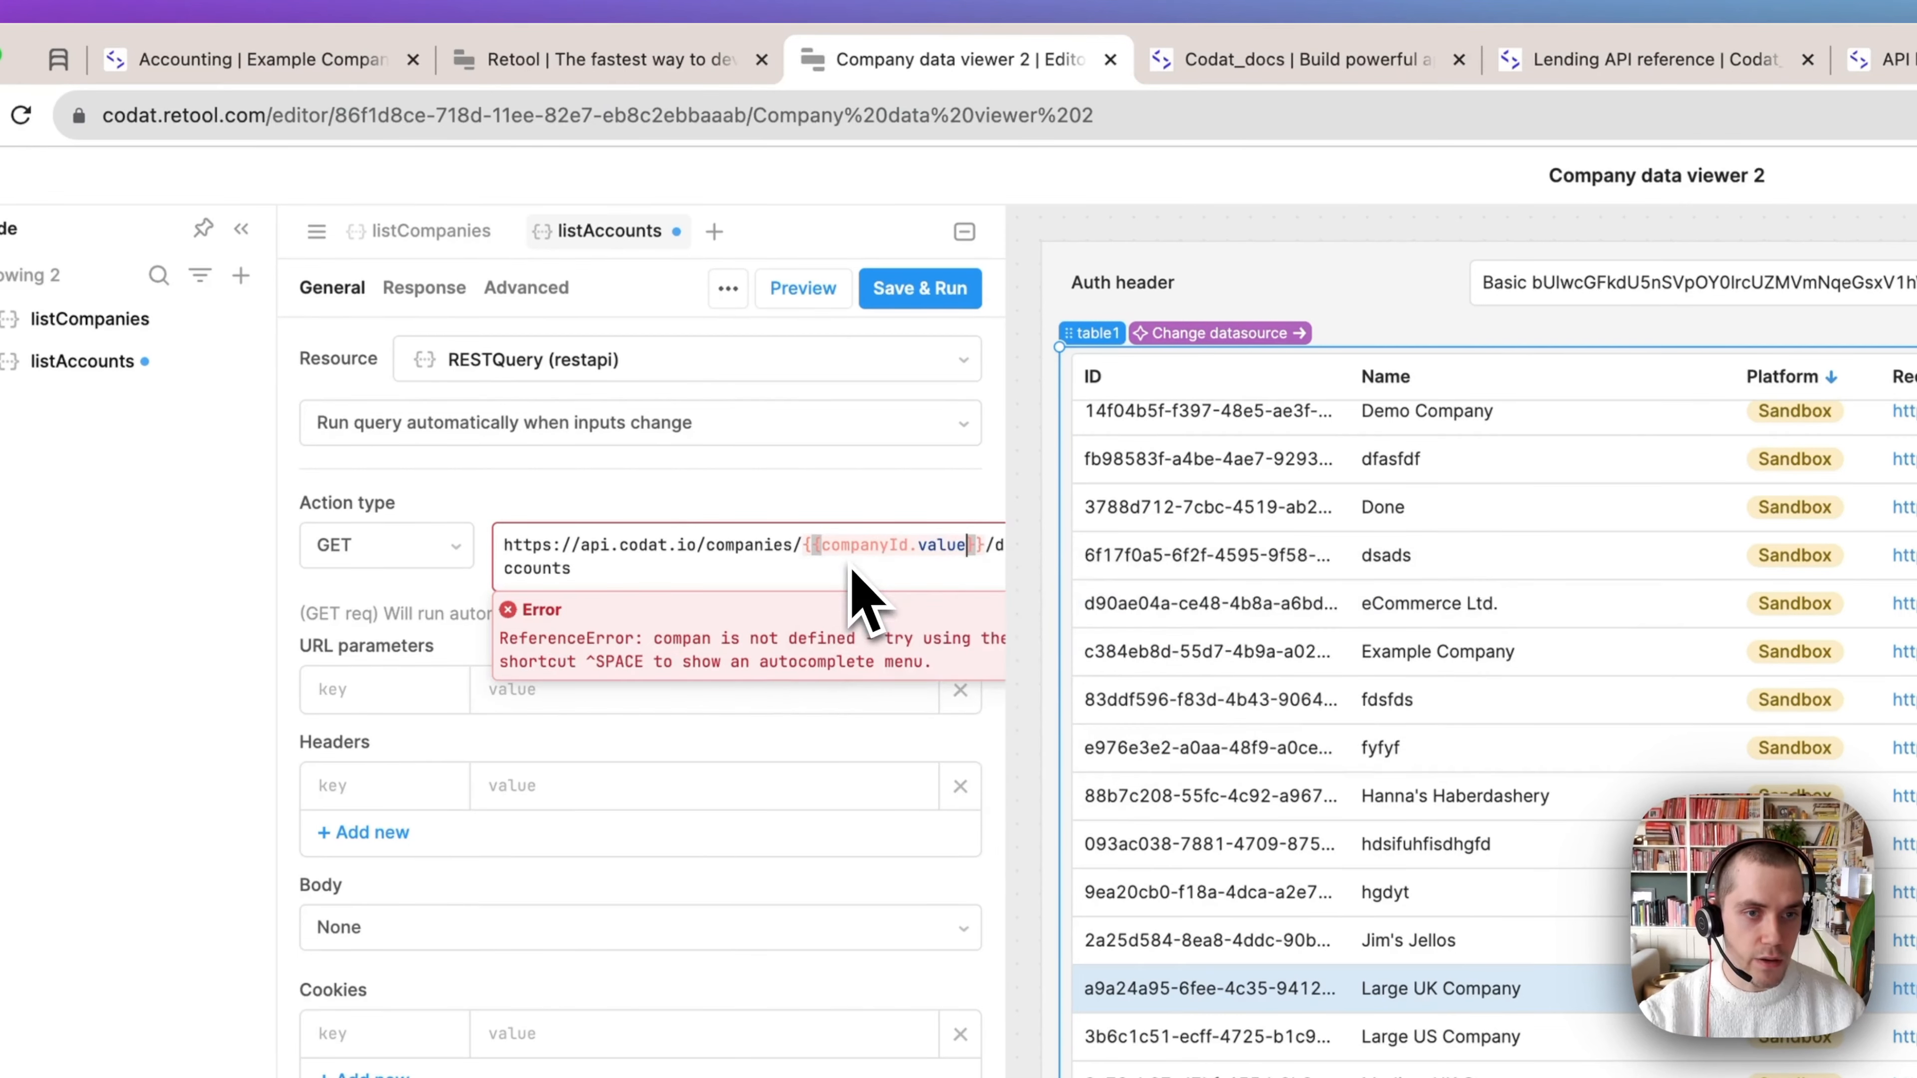
left_click(905, 472)
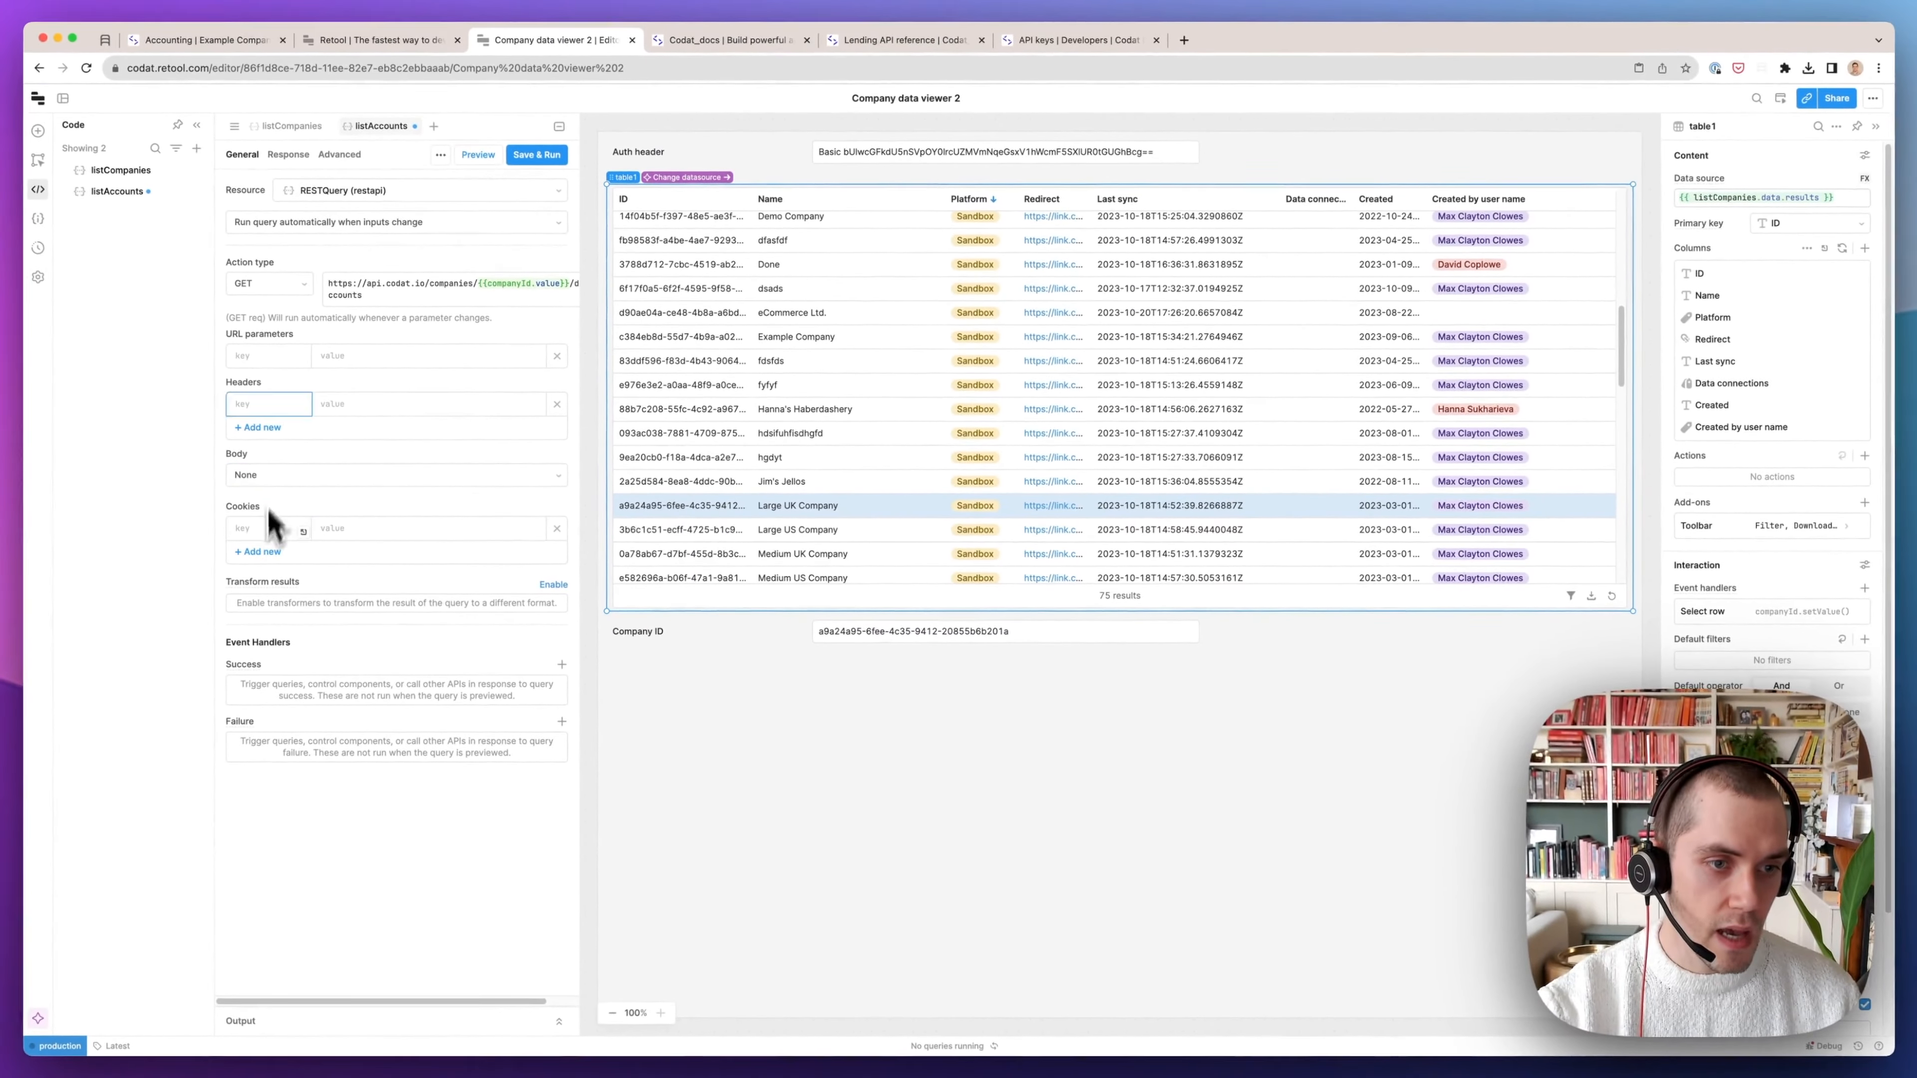
Add an Authorization header with the value {{authHeader.value}} to listAccounts, and save and run the query
left_click(178, 366)
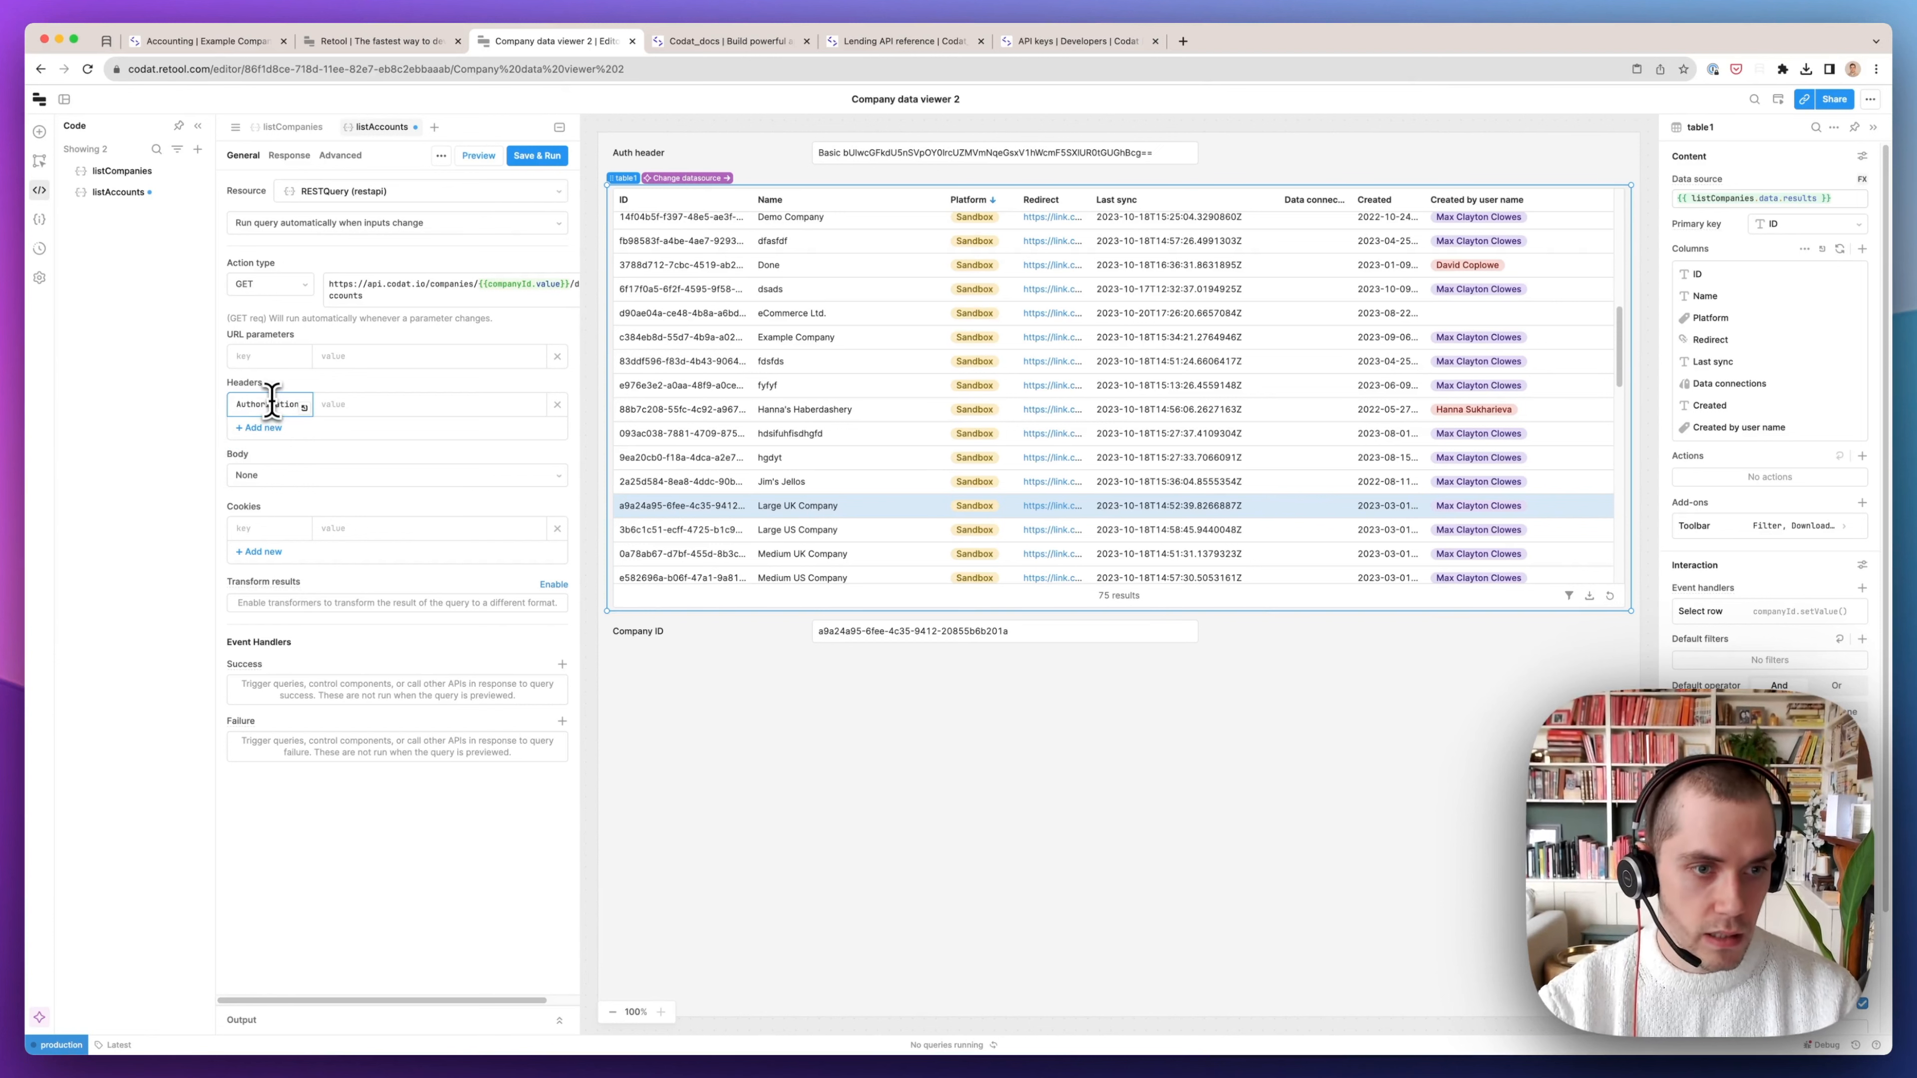
left_click(337, 402)
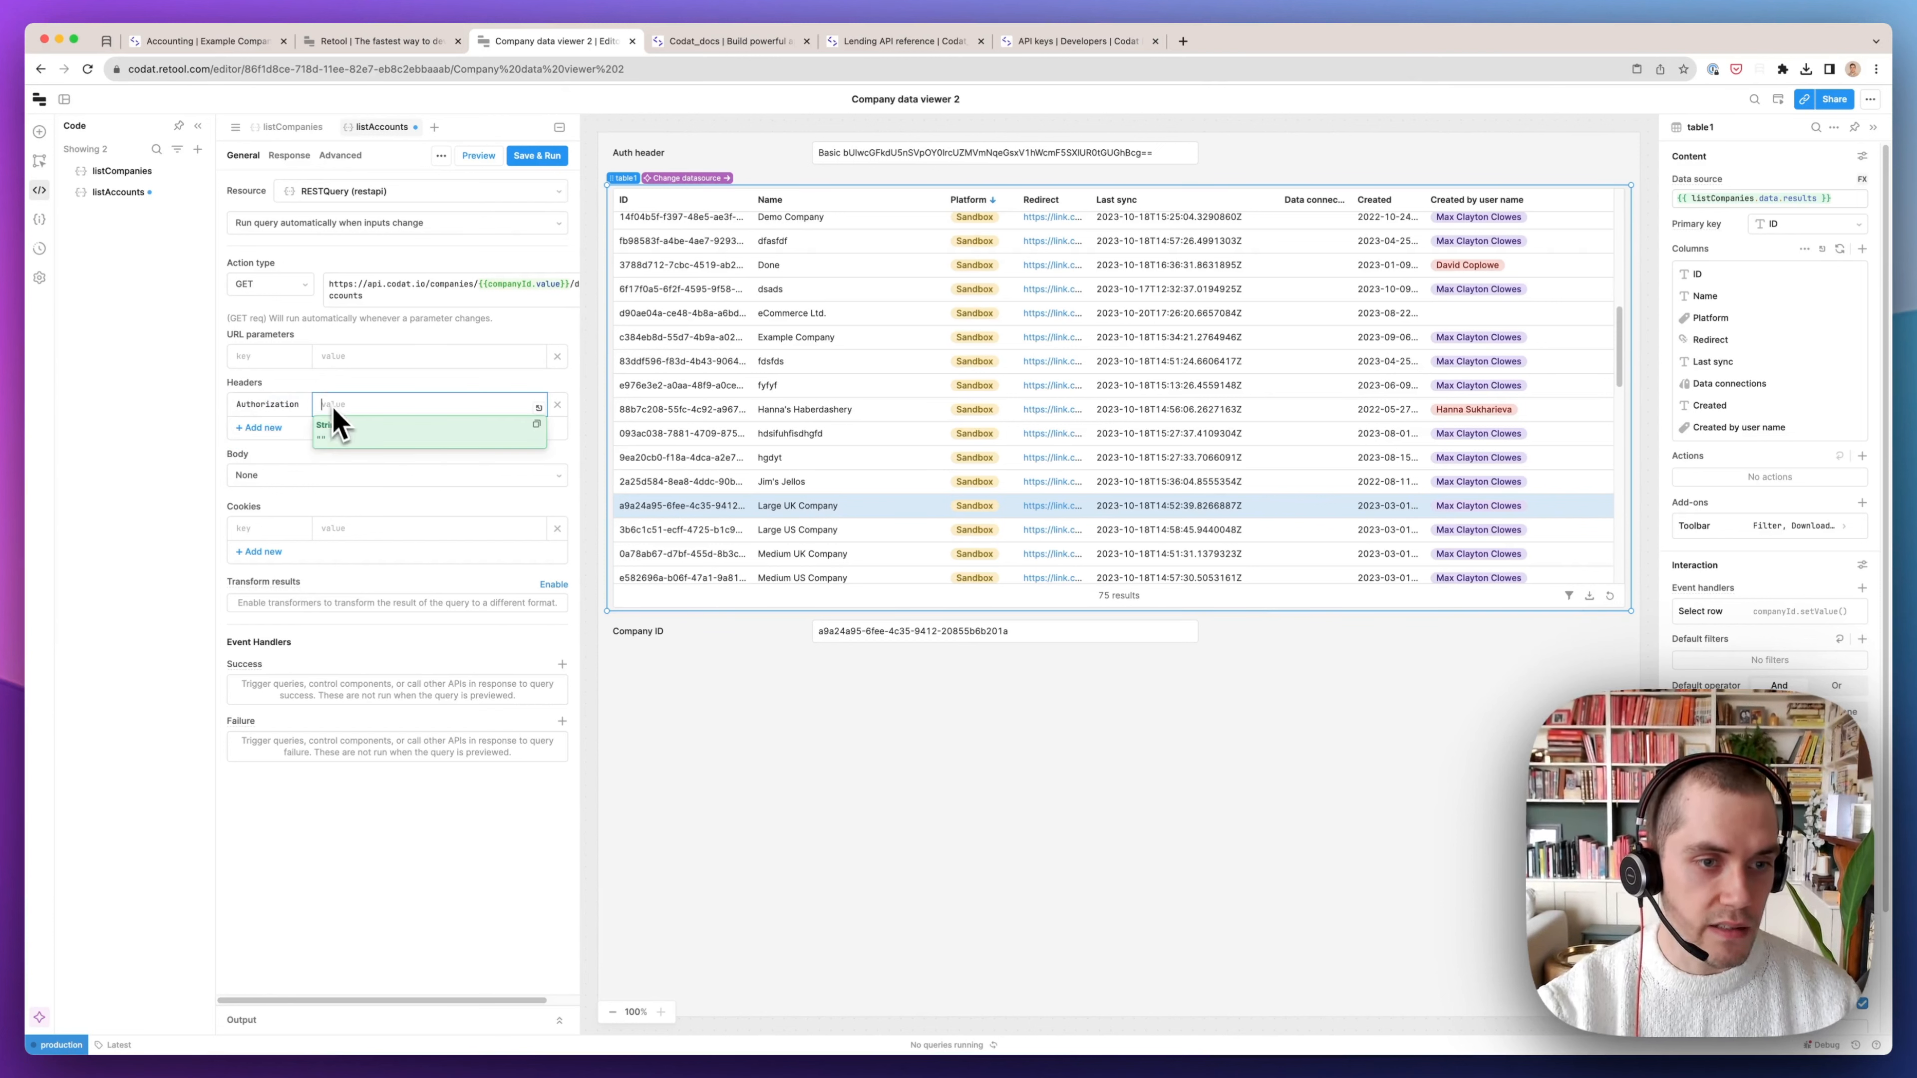
type("{{")
type("auth")
left_click(343, 434)
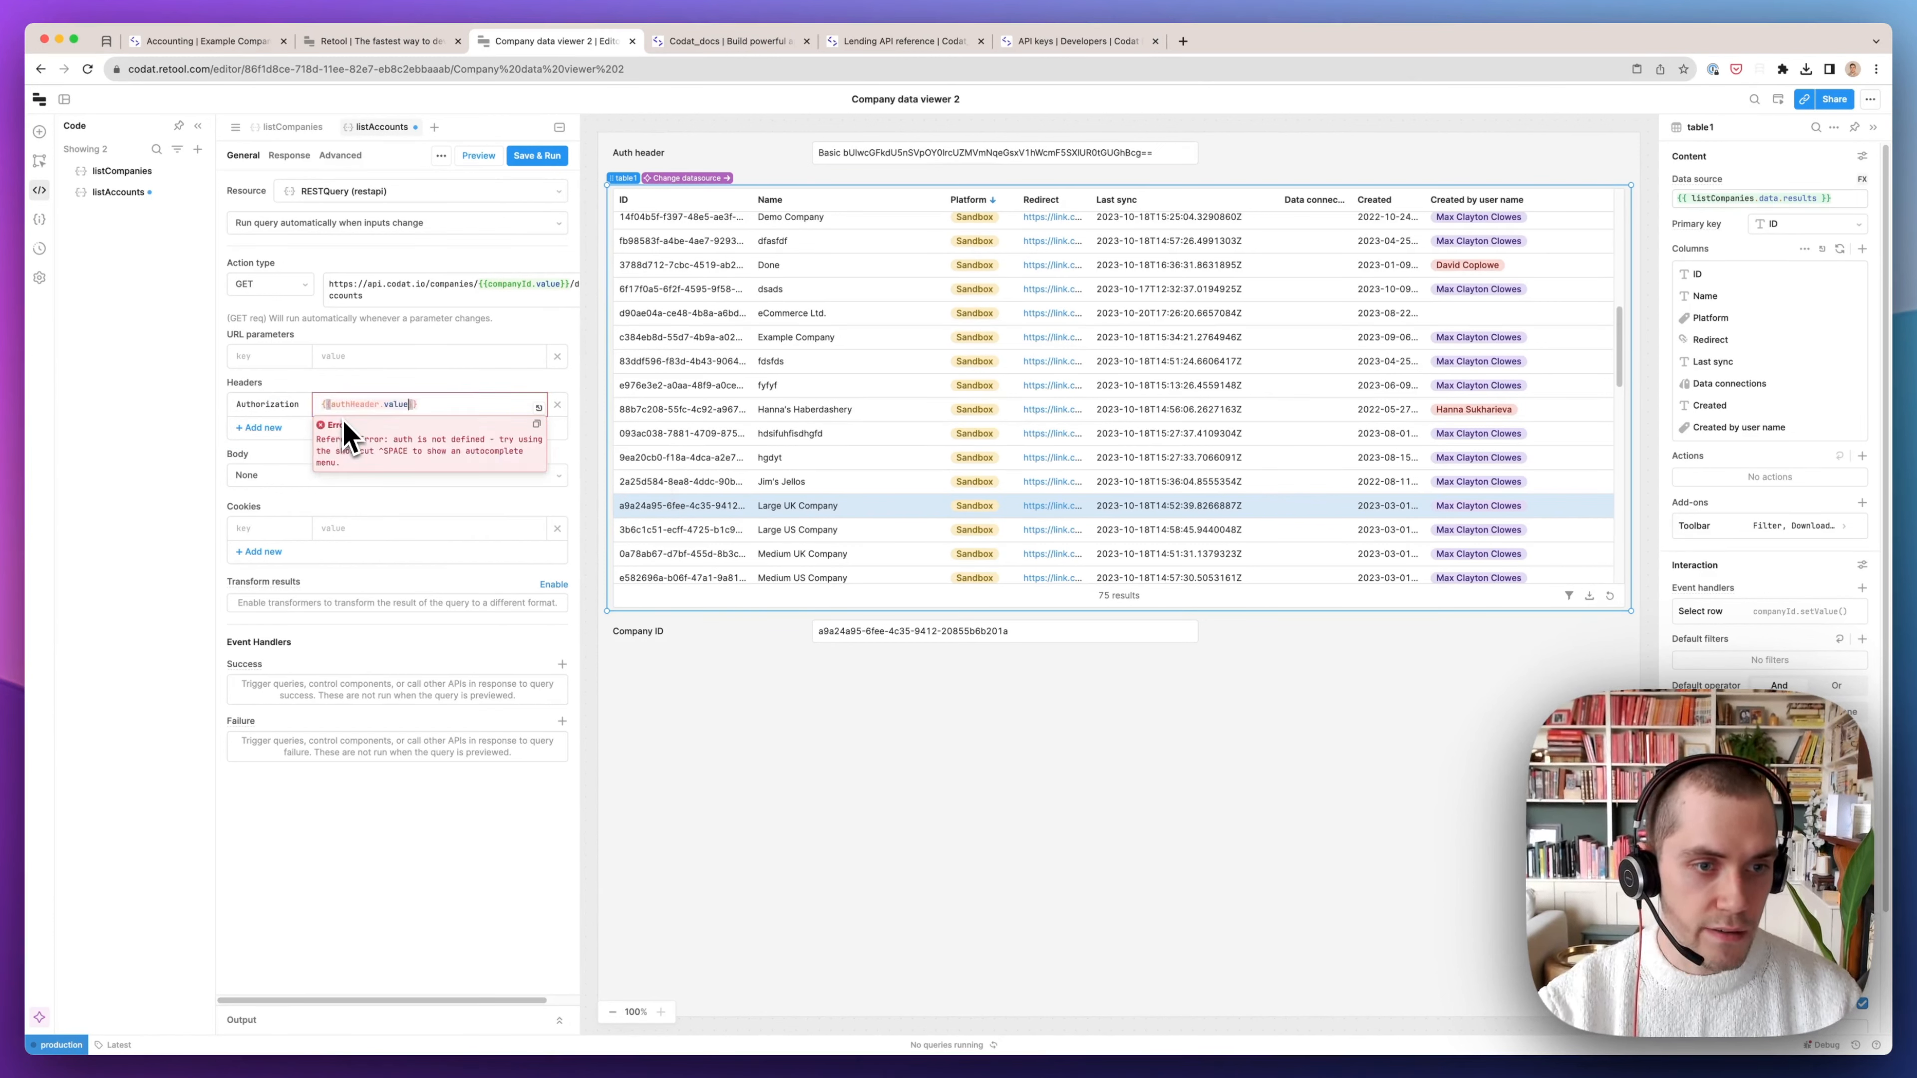
left_click(447, 374)
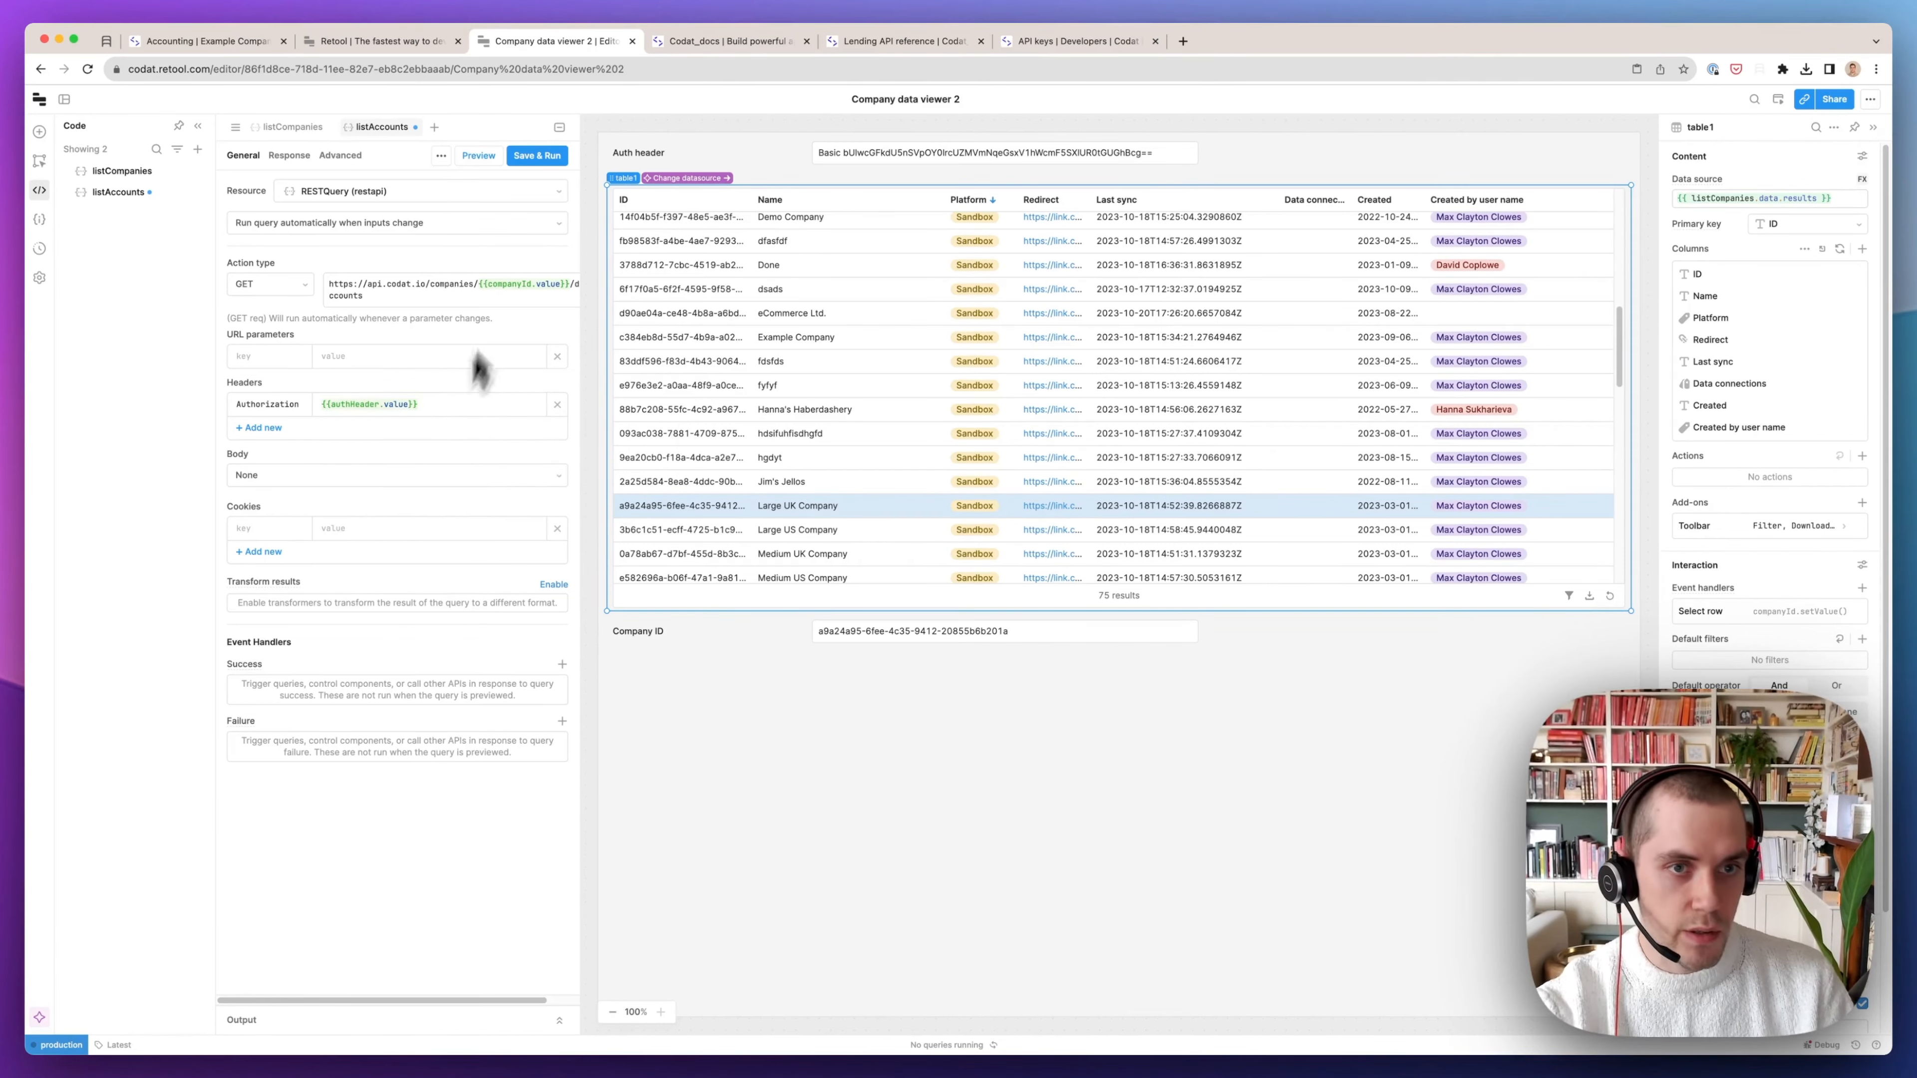
left_click(559, 162)
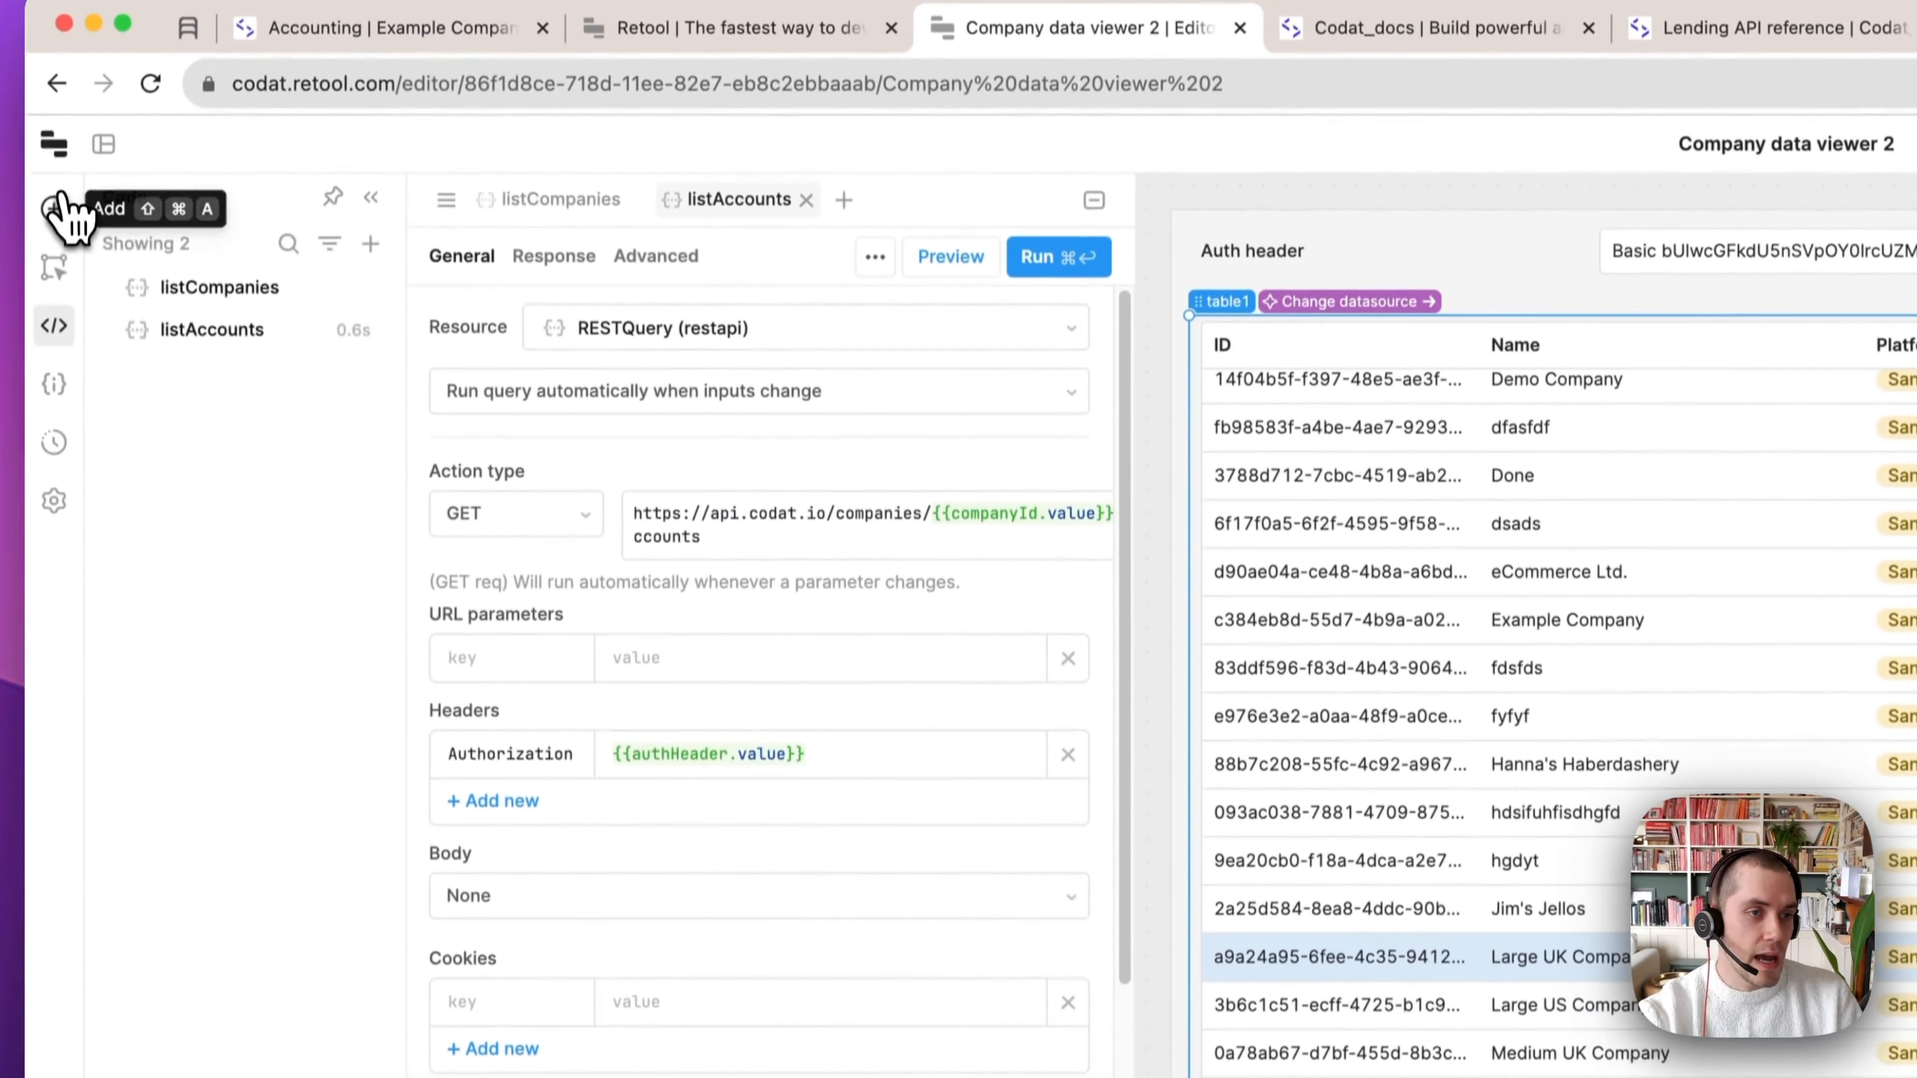
Add a table for the listAccounts results below the Company ID field and enlarge it downward
left_click(53, 219)
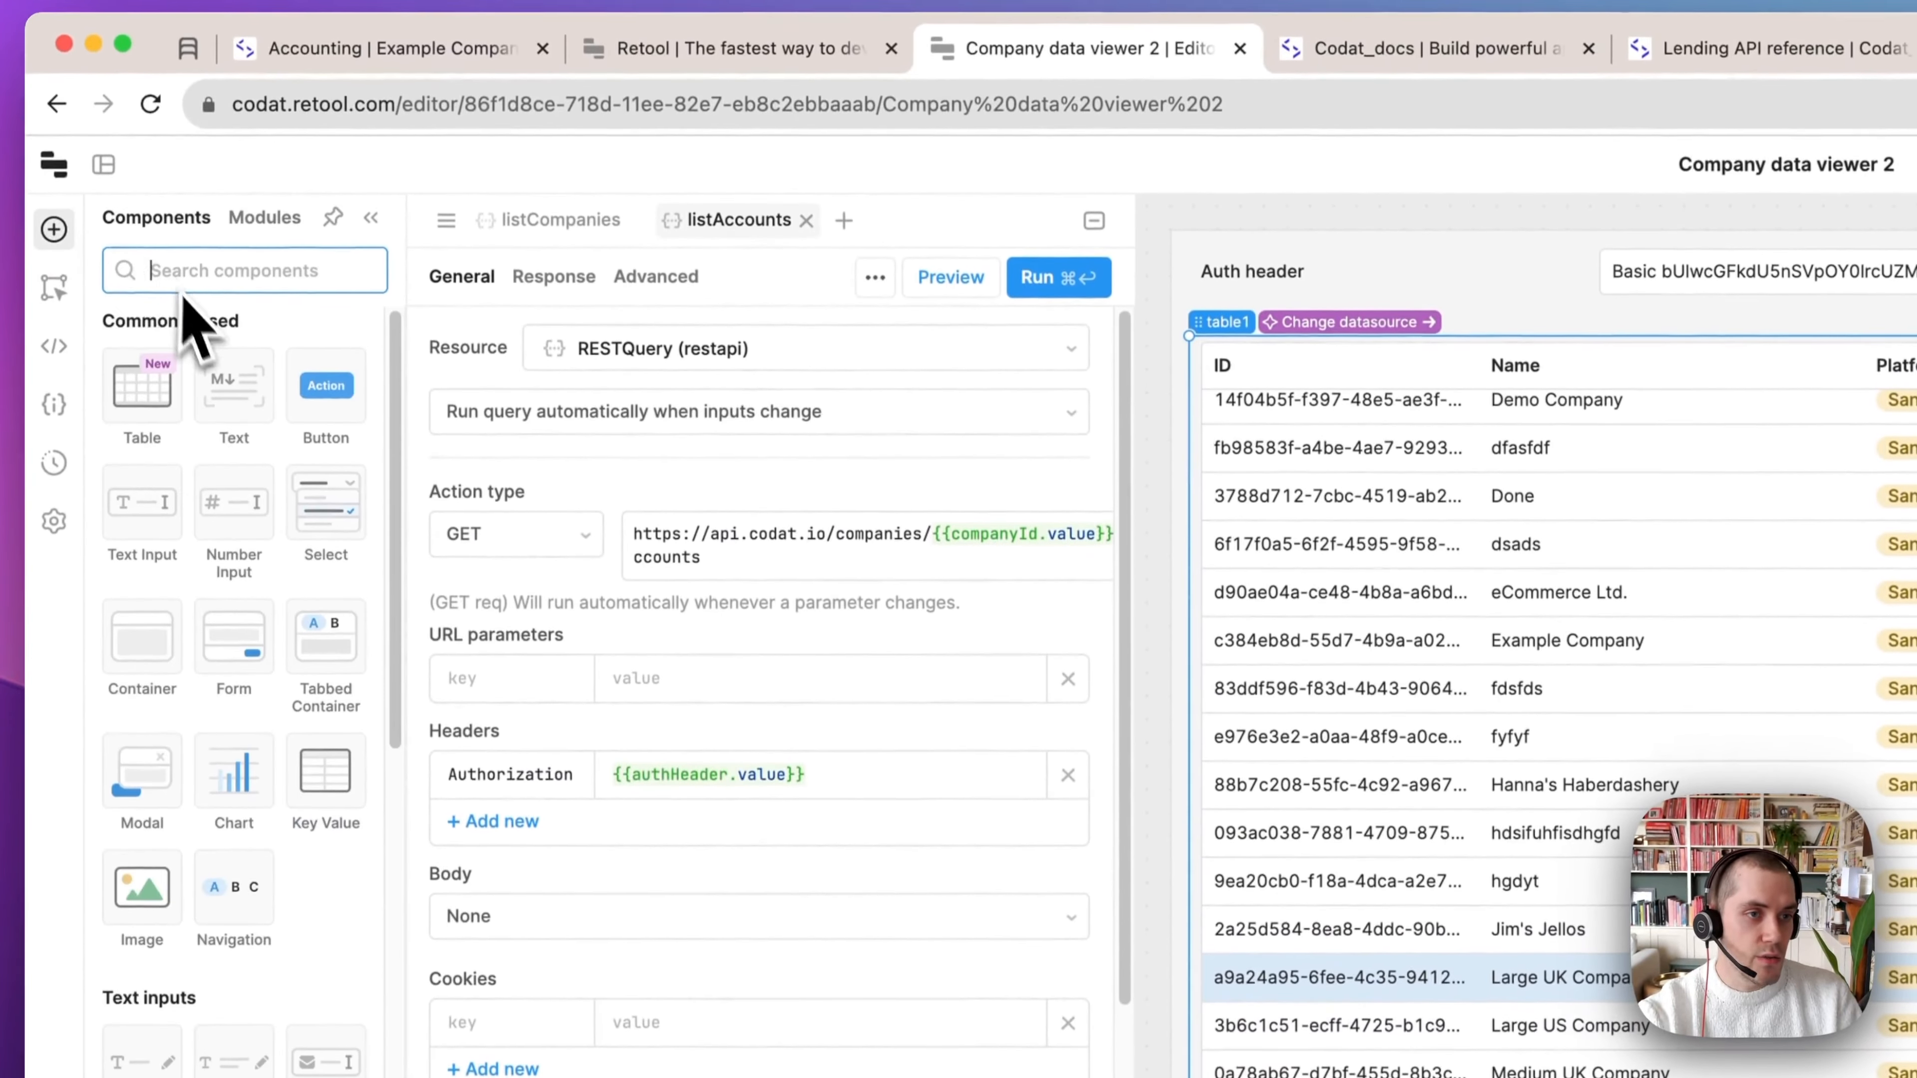
left_click_drag(141, 394, 753, 720)
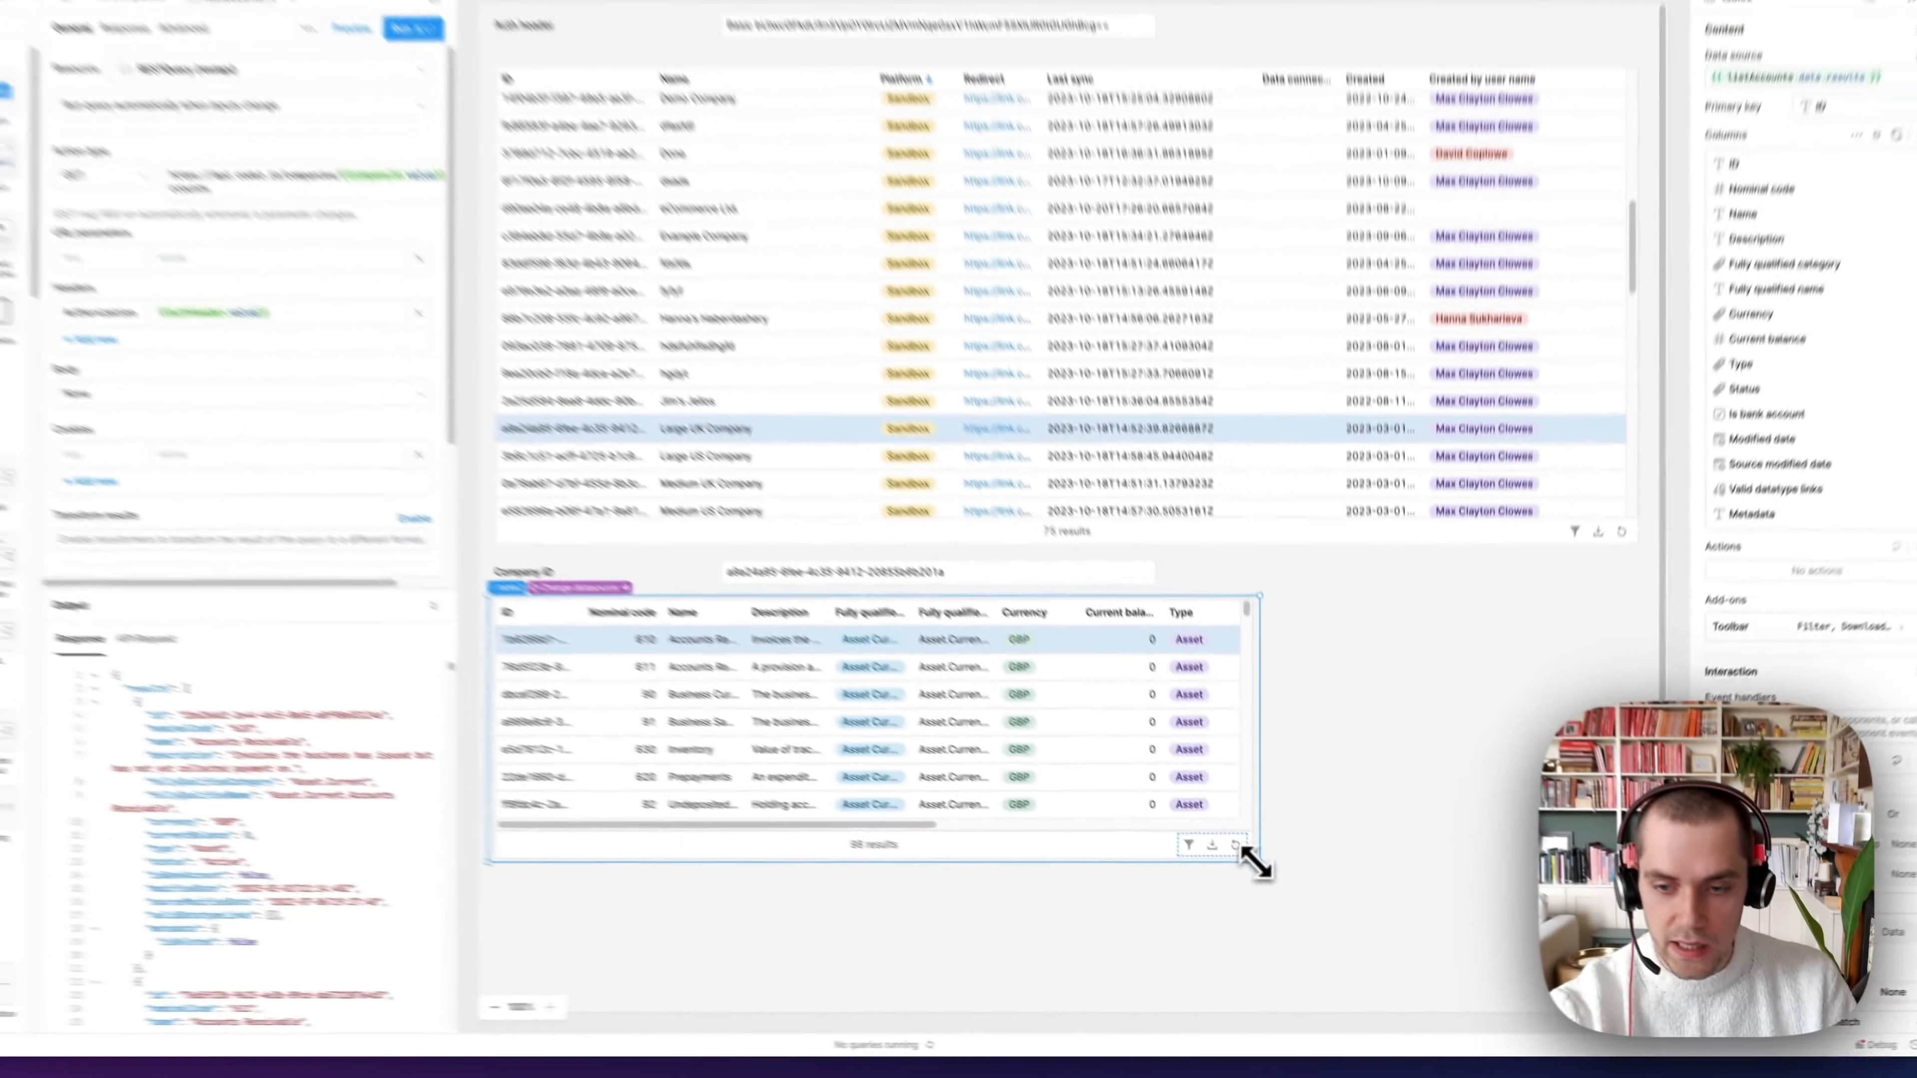
left_click_drag(1703, 983, 1714, 1077)
left_click_drag(1296, 975, 1296, 977)
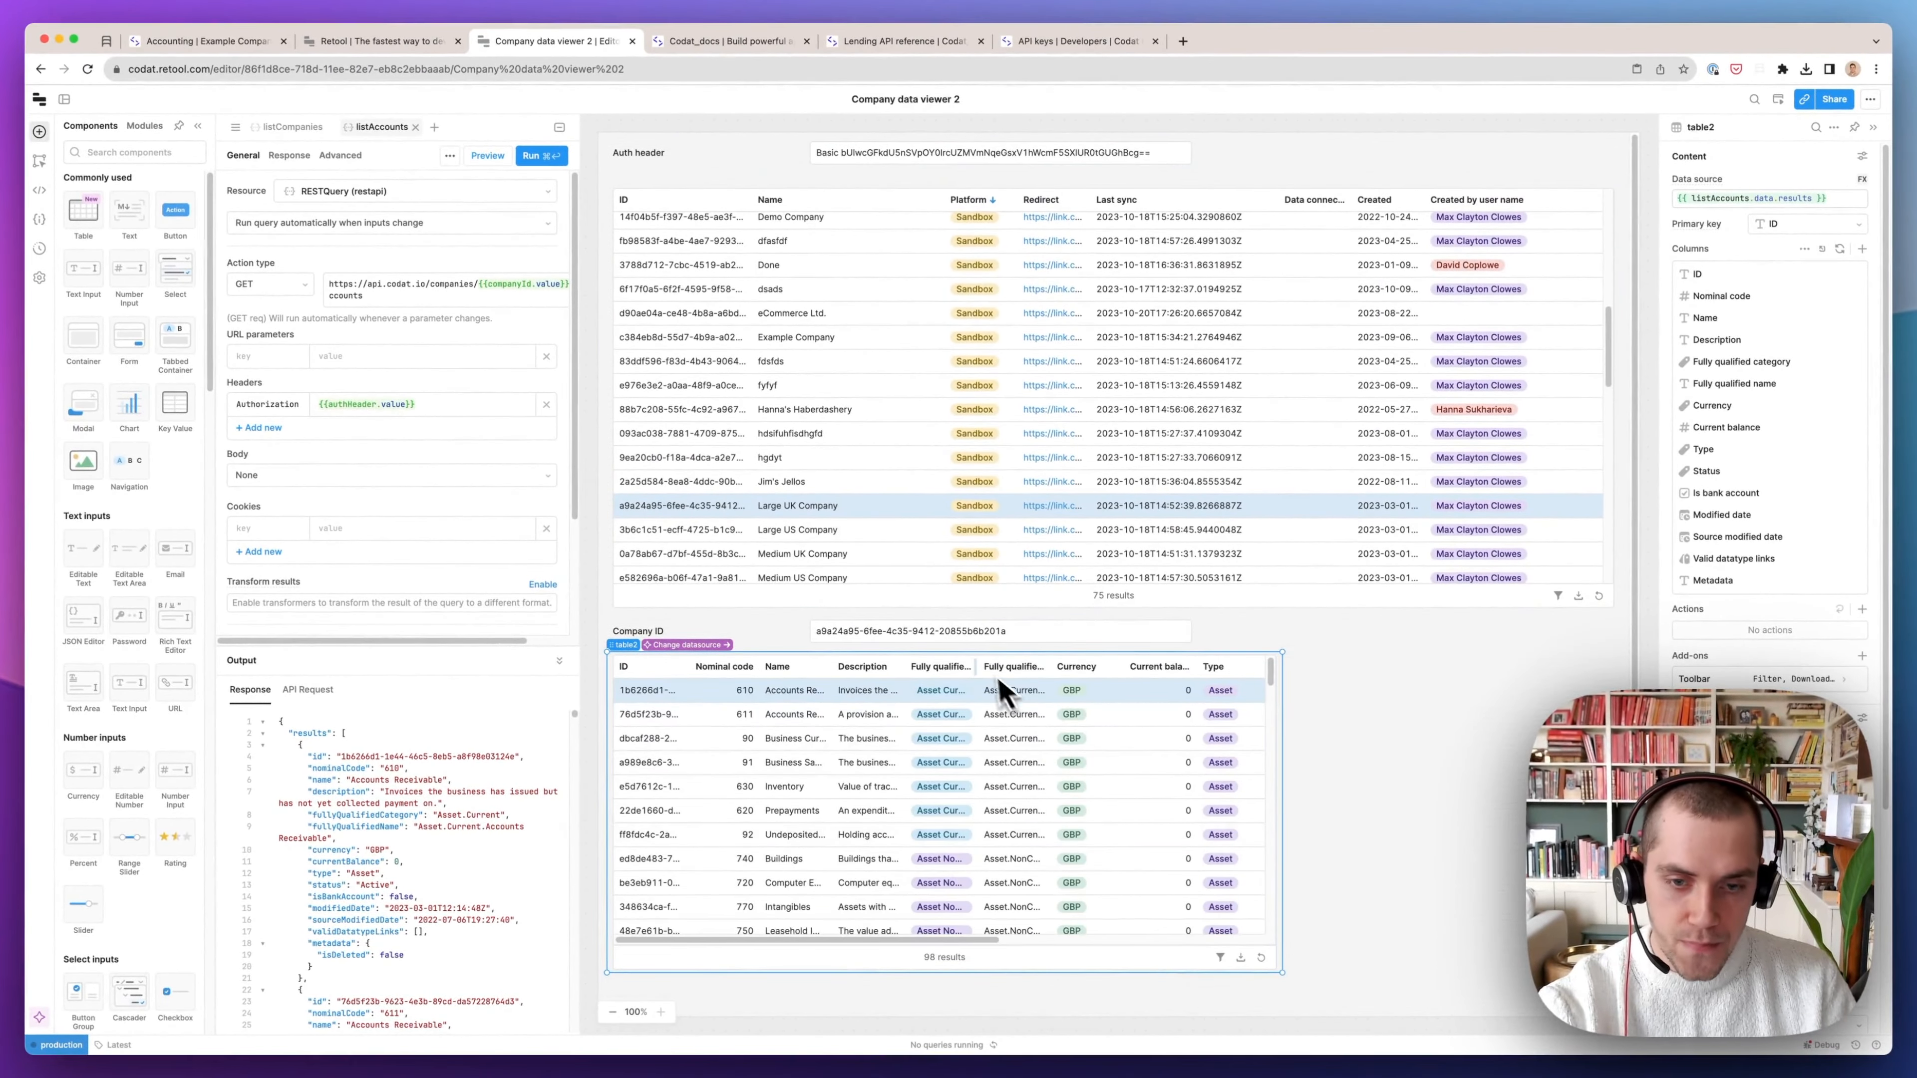
Sort the accounts table by current balance and test it with several companies, including Large US Company and Small UK Company, ending on Small Beauty Company
left_click(1186, 672)
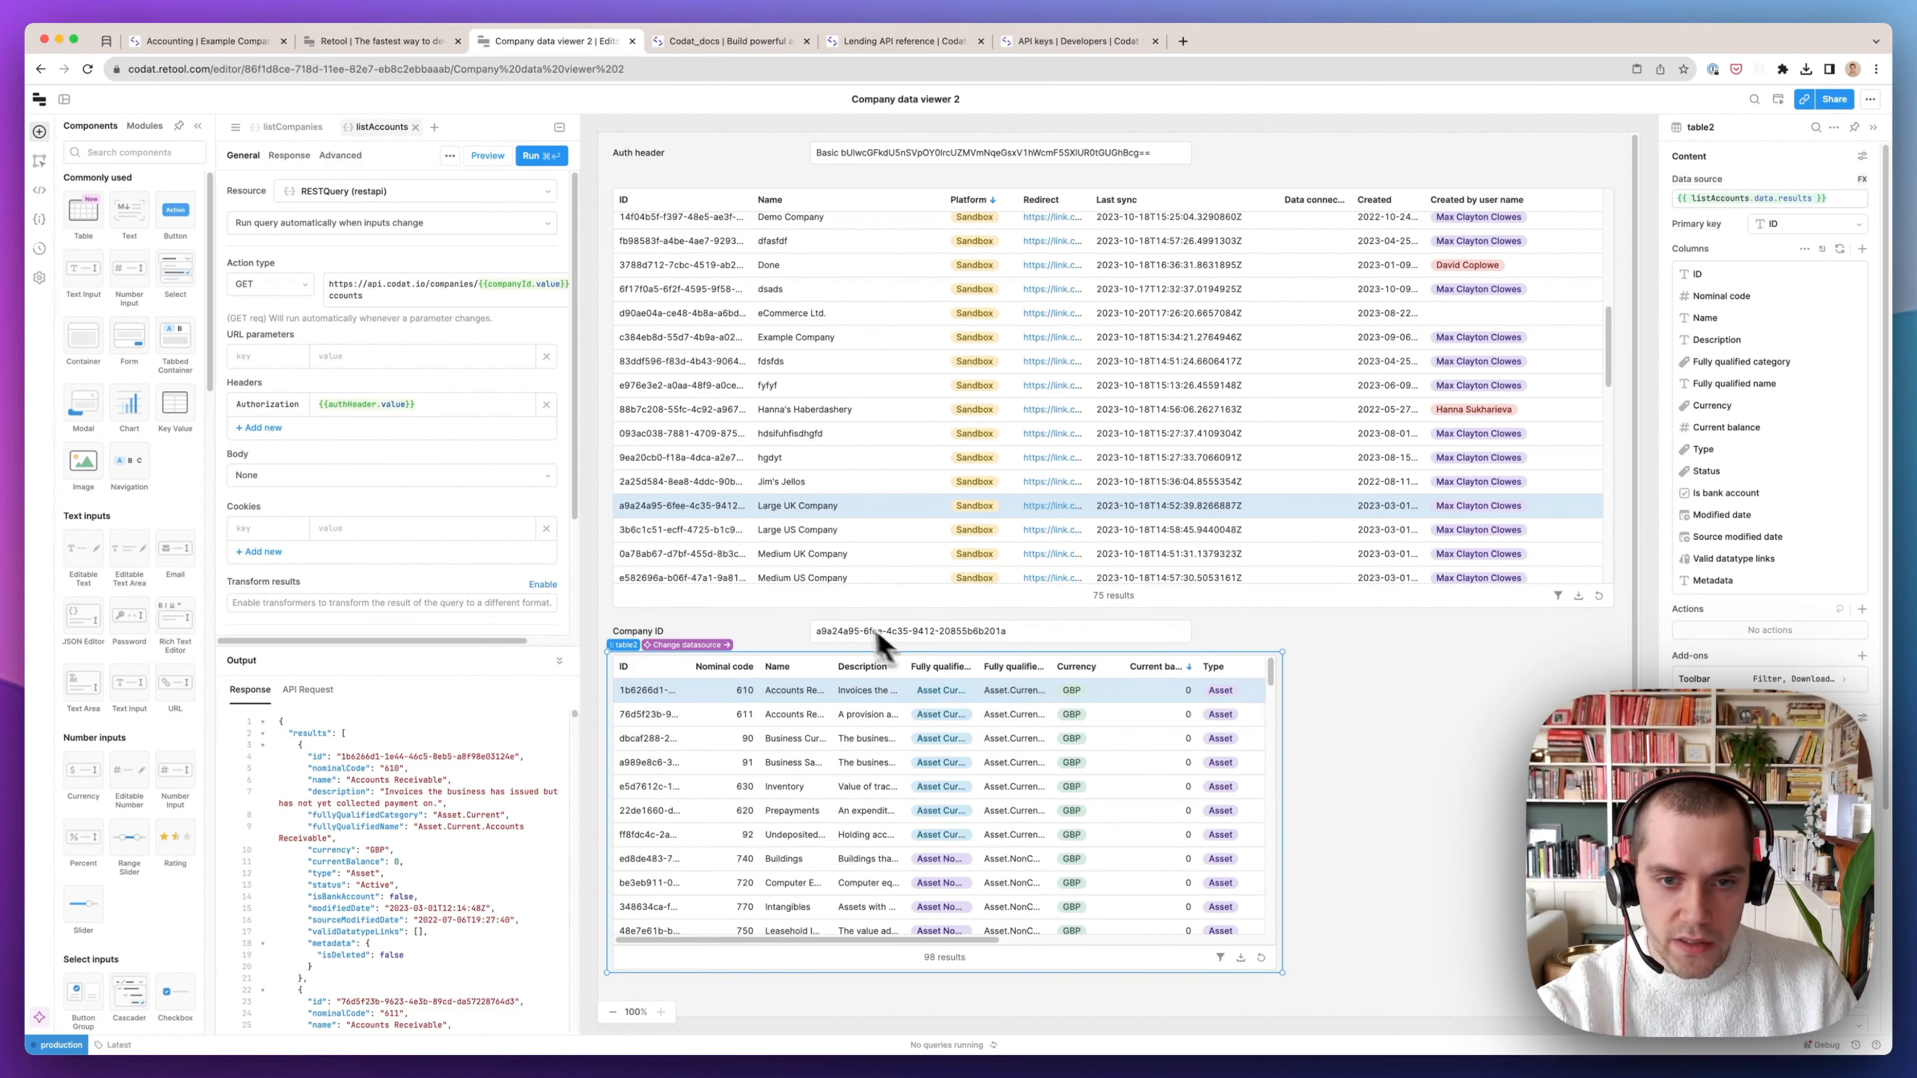
left_click(815, 531)
scroll(853, 532, "down", 1)
scroll(852, 528, "down", 5)
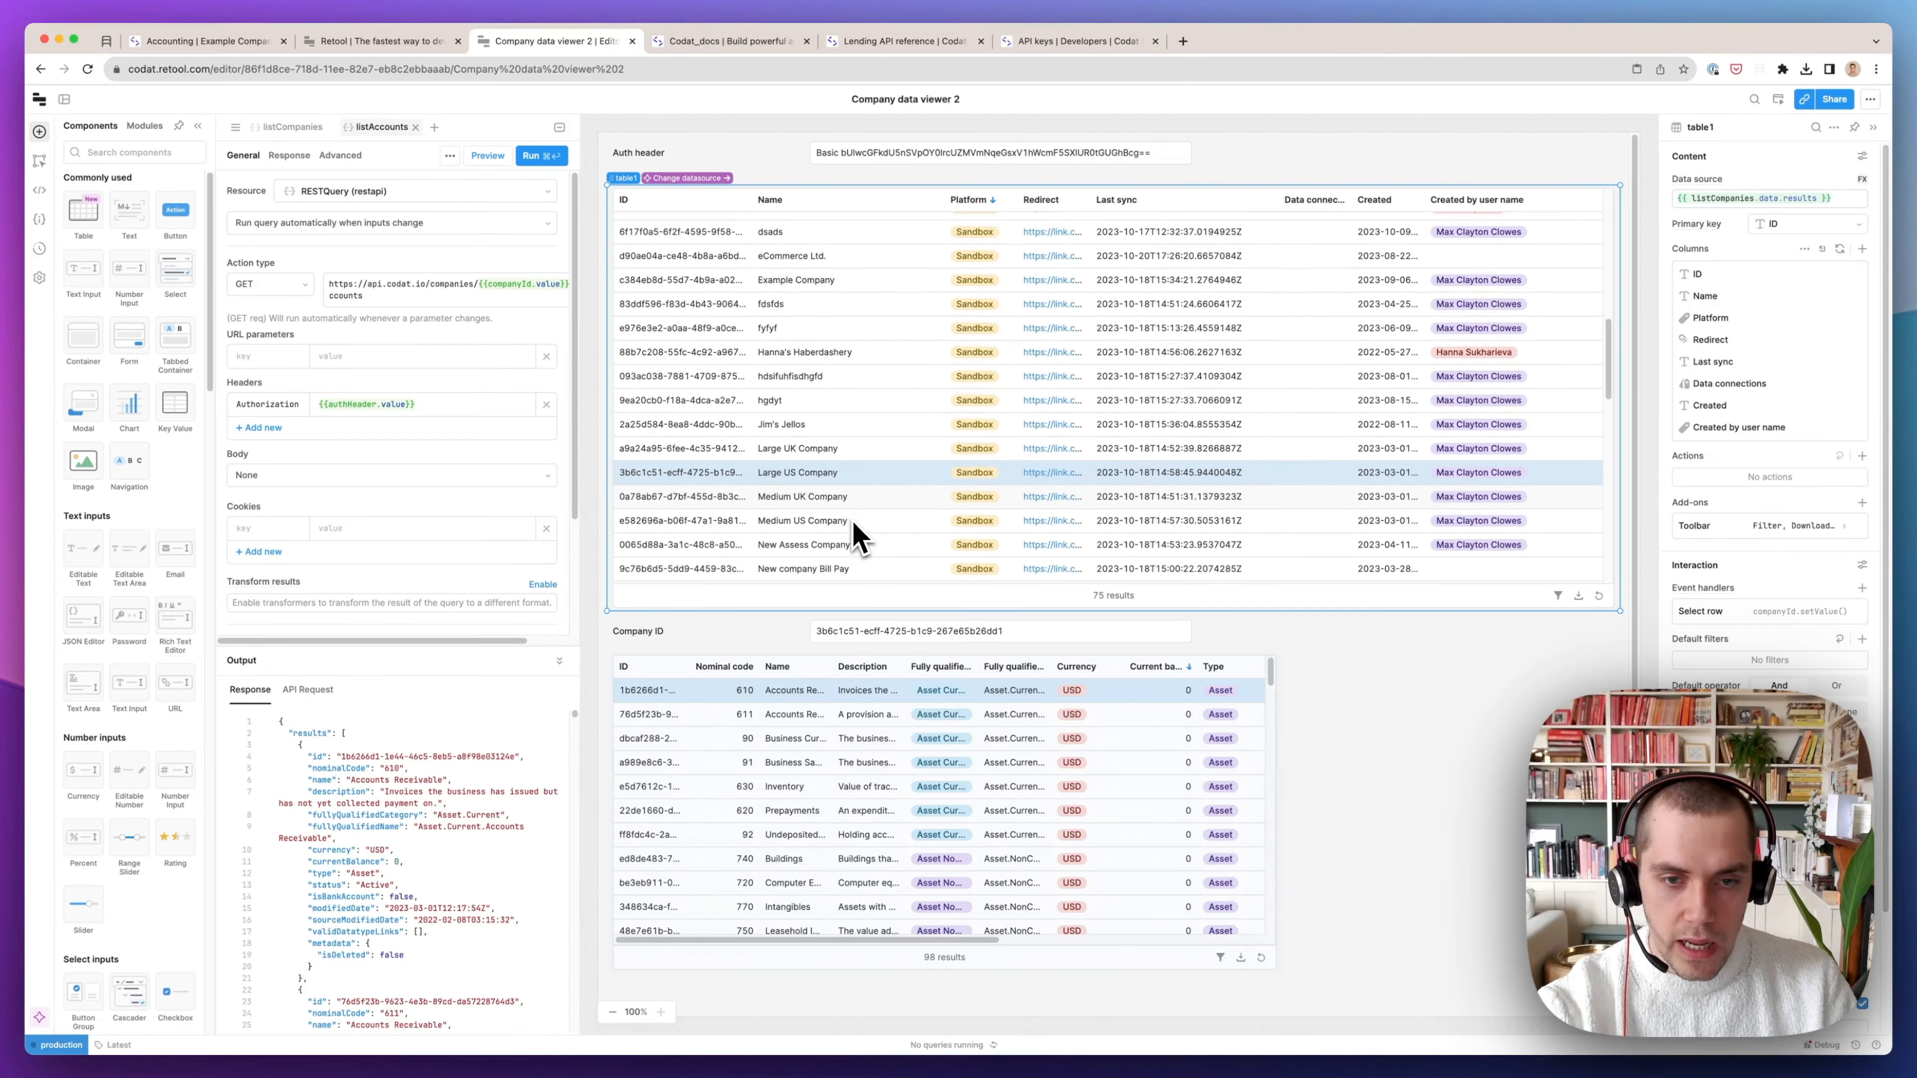
left_click(808, 560)
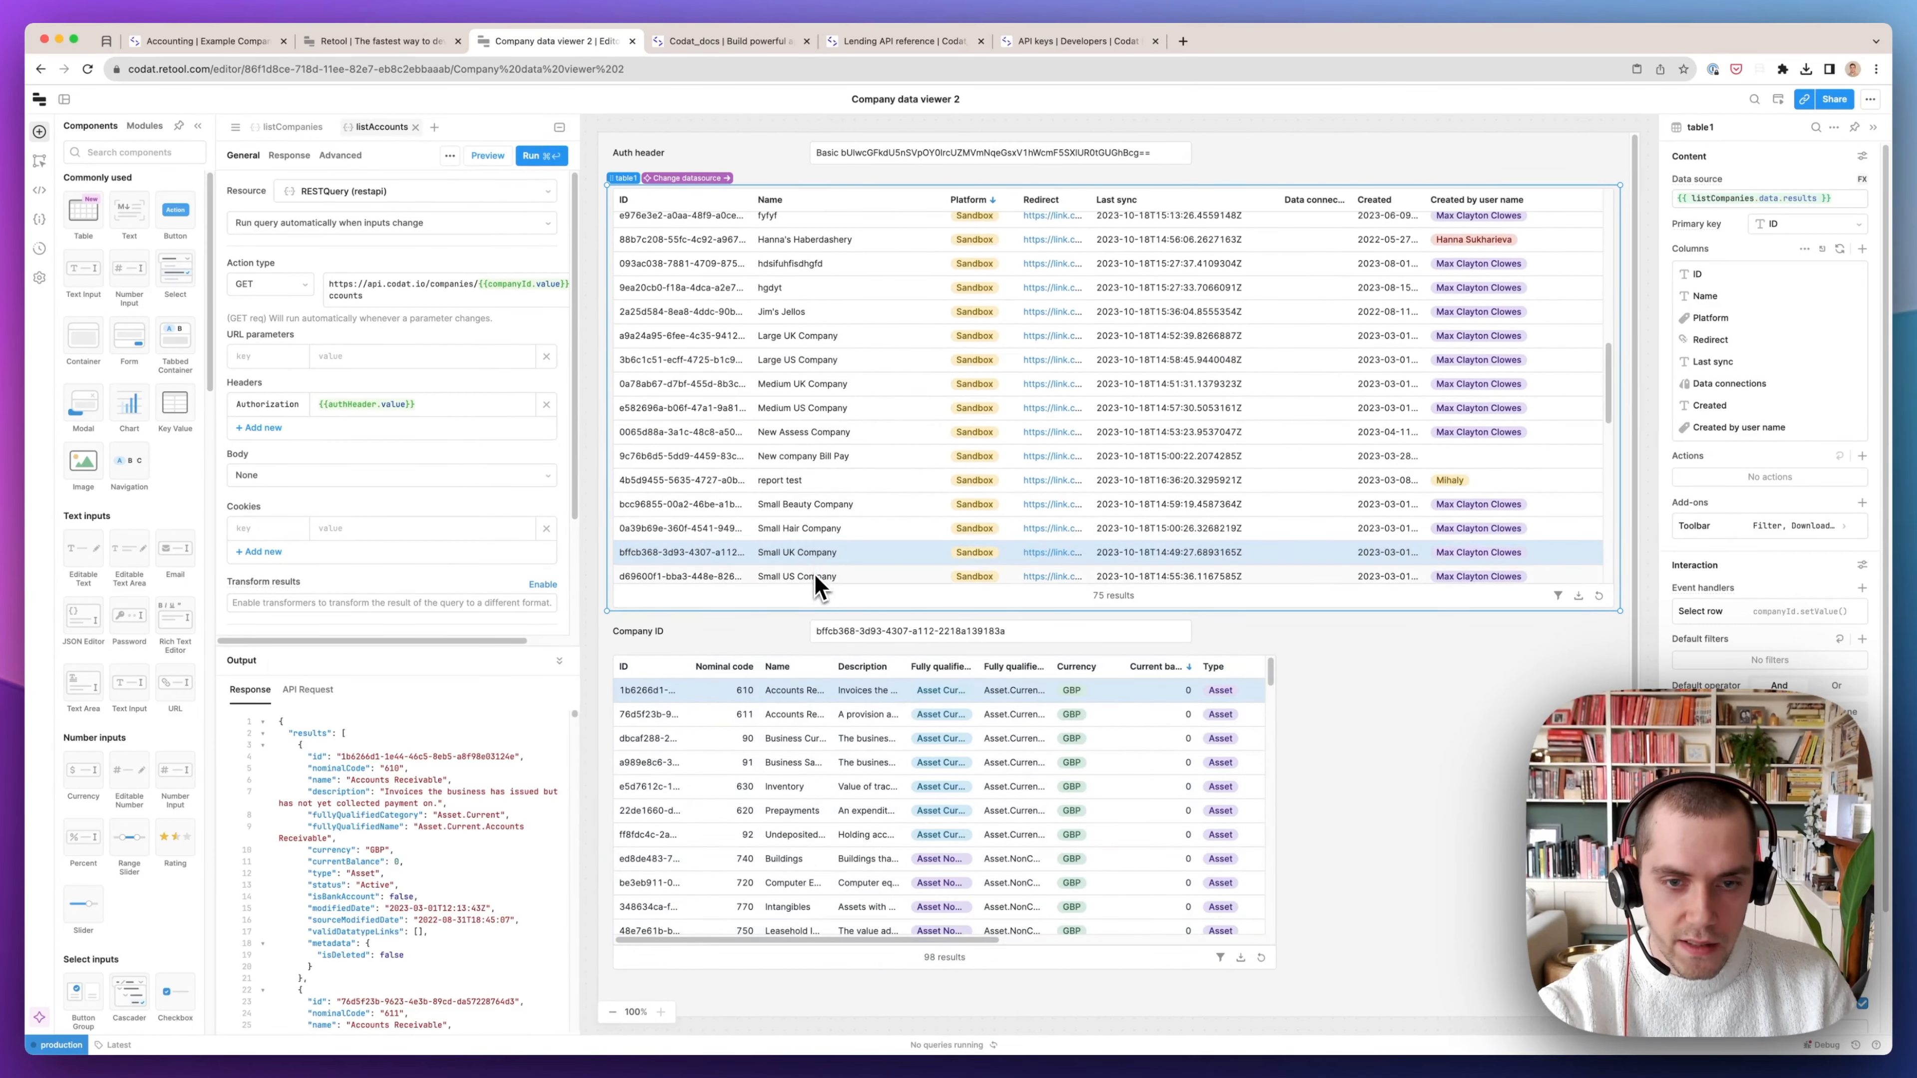
left_click(876, 576)
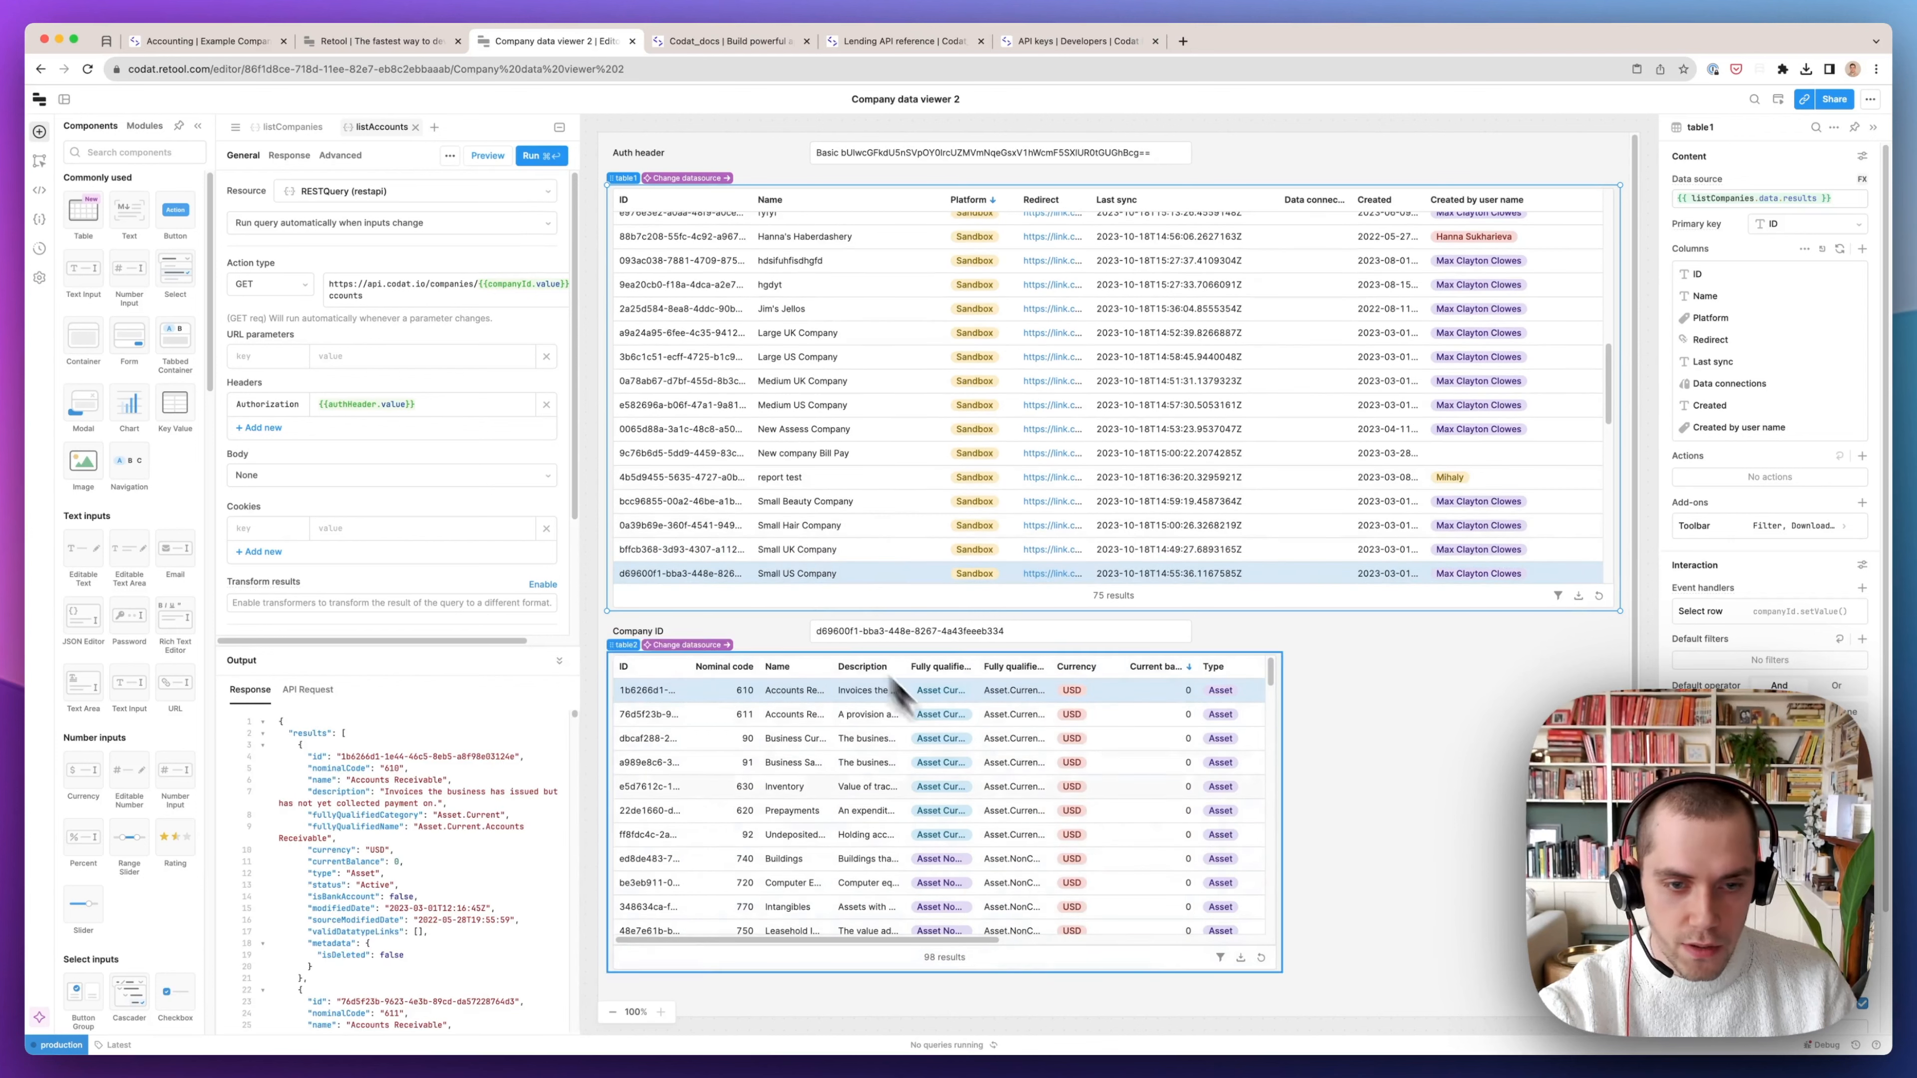
left_click(818, 525)
left_click(812, 504)
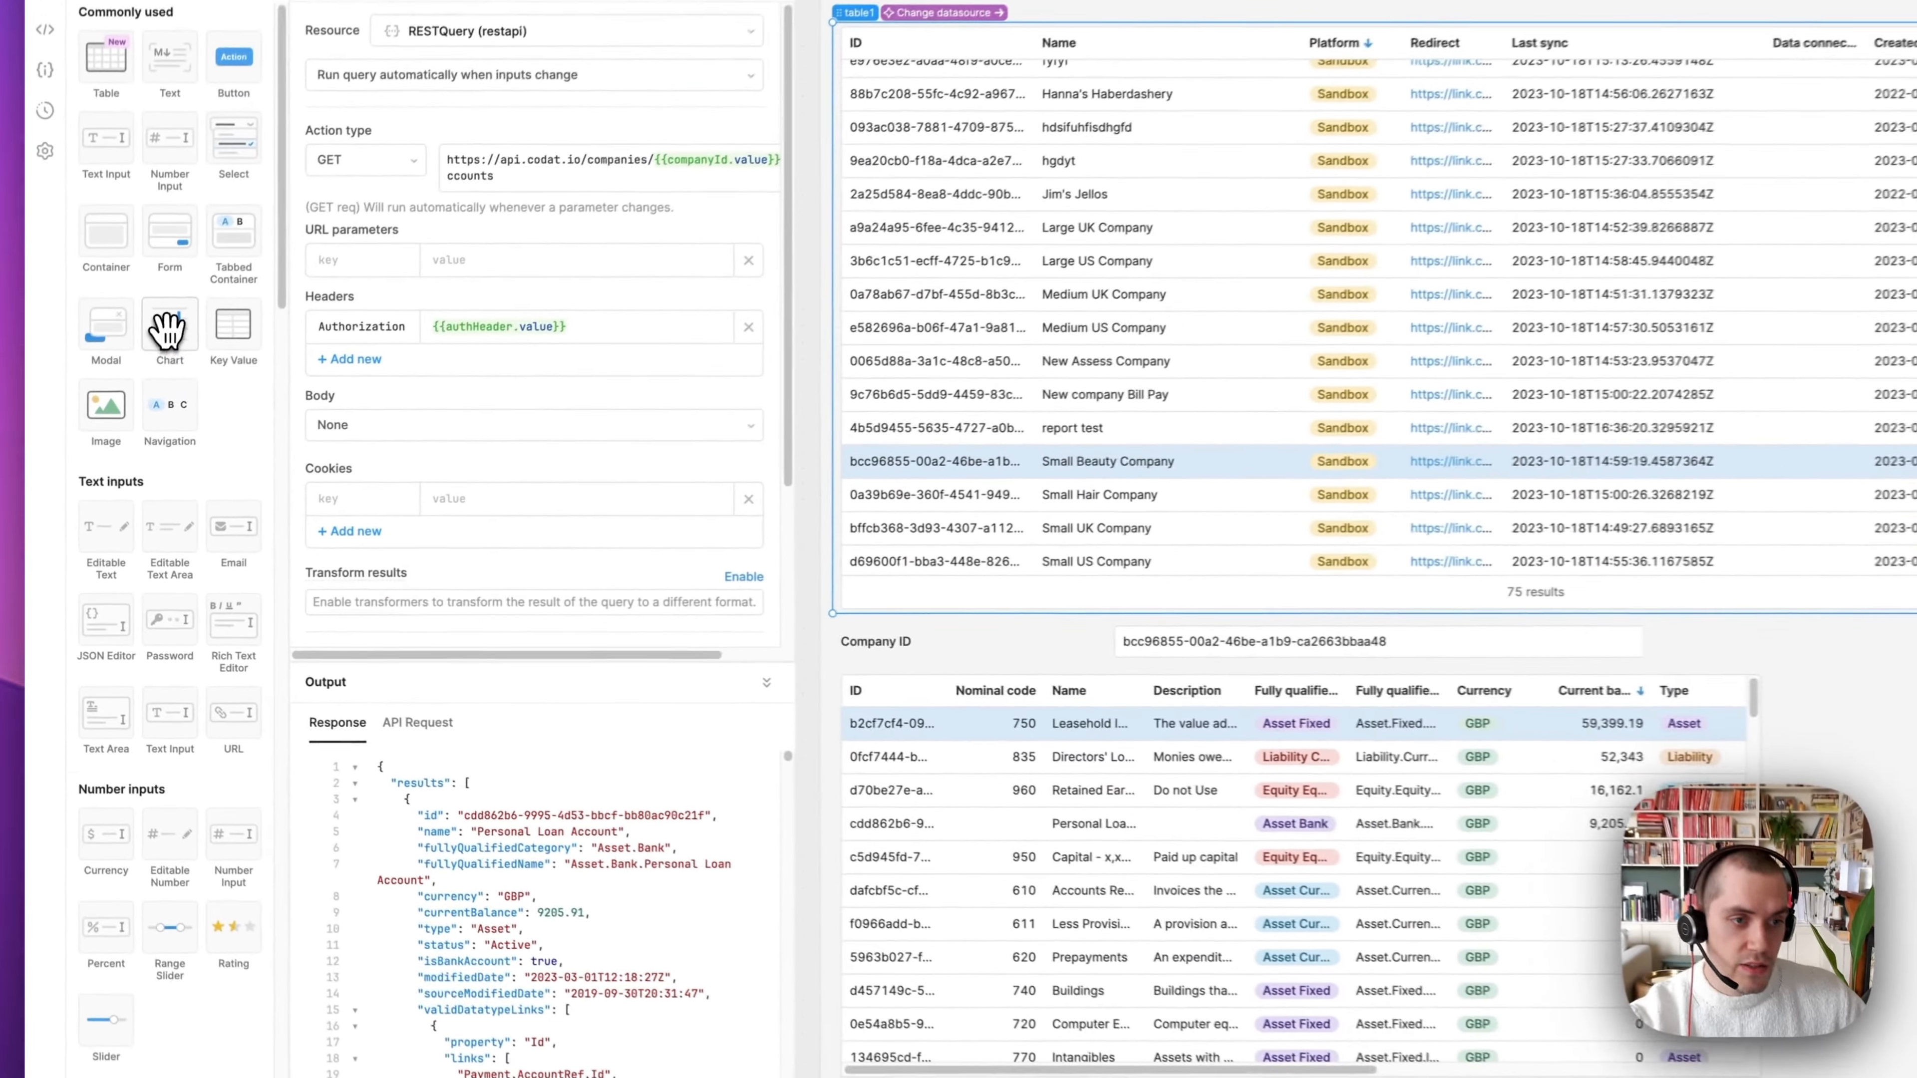
Add a chart beside the accounts table and extend it to the table's height
left_click_drag(127, 408, 1385, 666)
left_click_drag(1445, 537, 1358, 528)
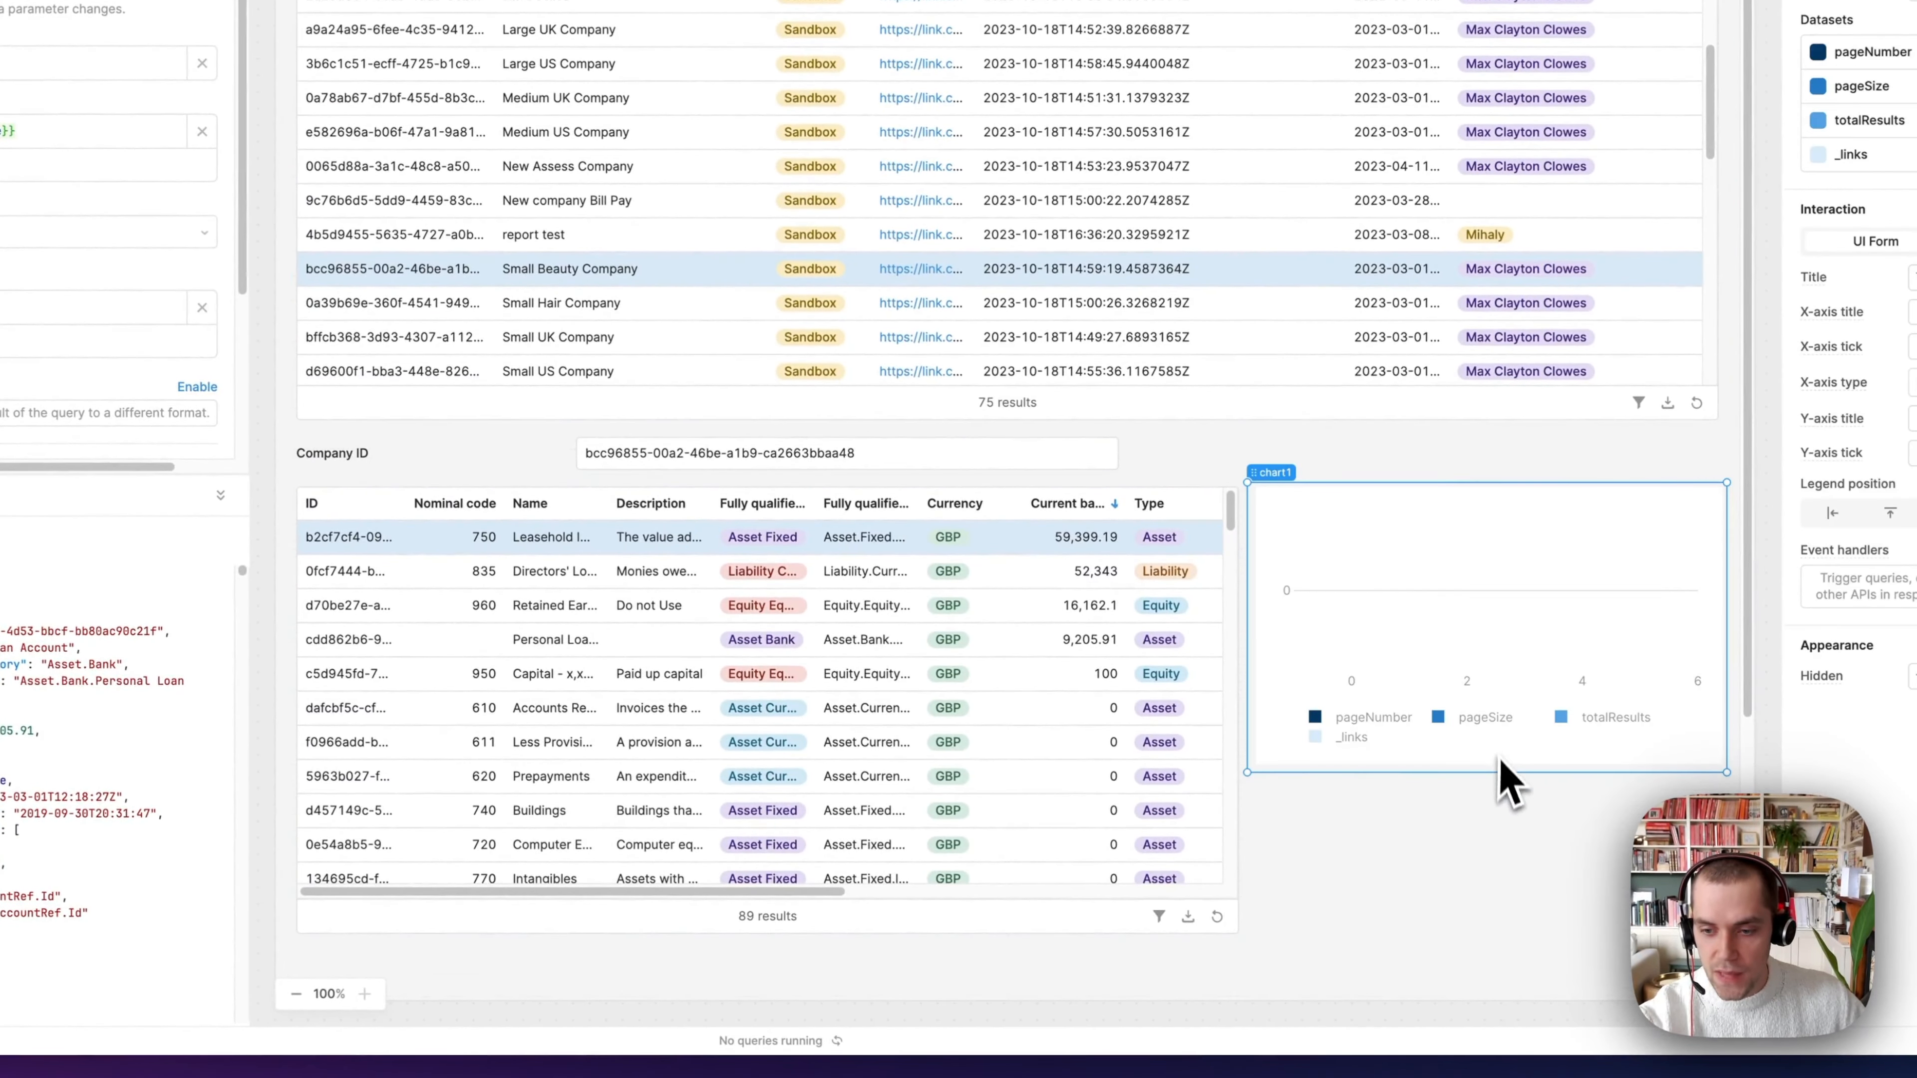
left_click_drag(1500, 760, 1515, 949)
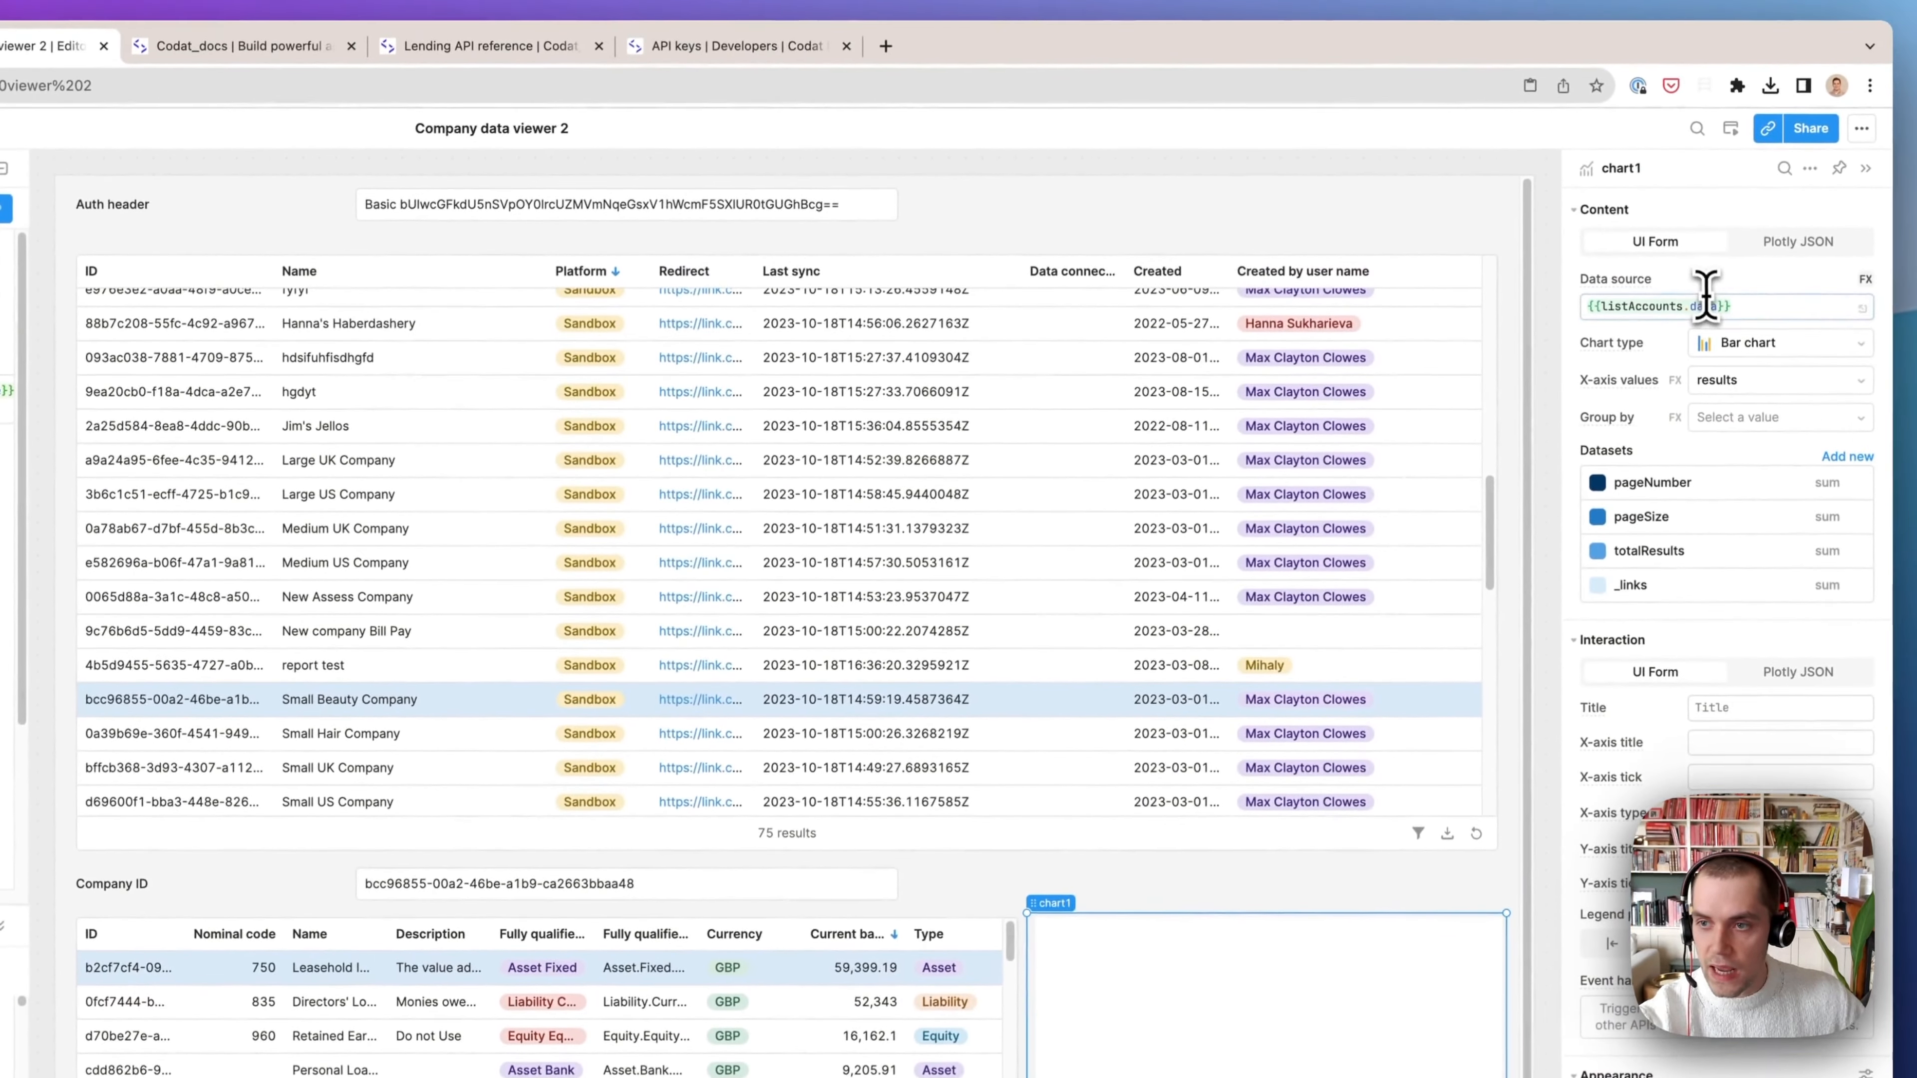
Set the chart's data source to {{listAccounts.data.results}}
left_click(1713, 308)
type(".results")
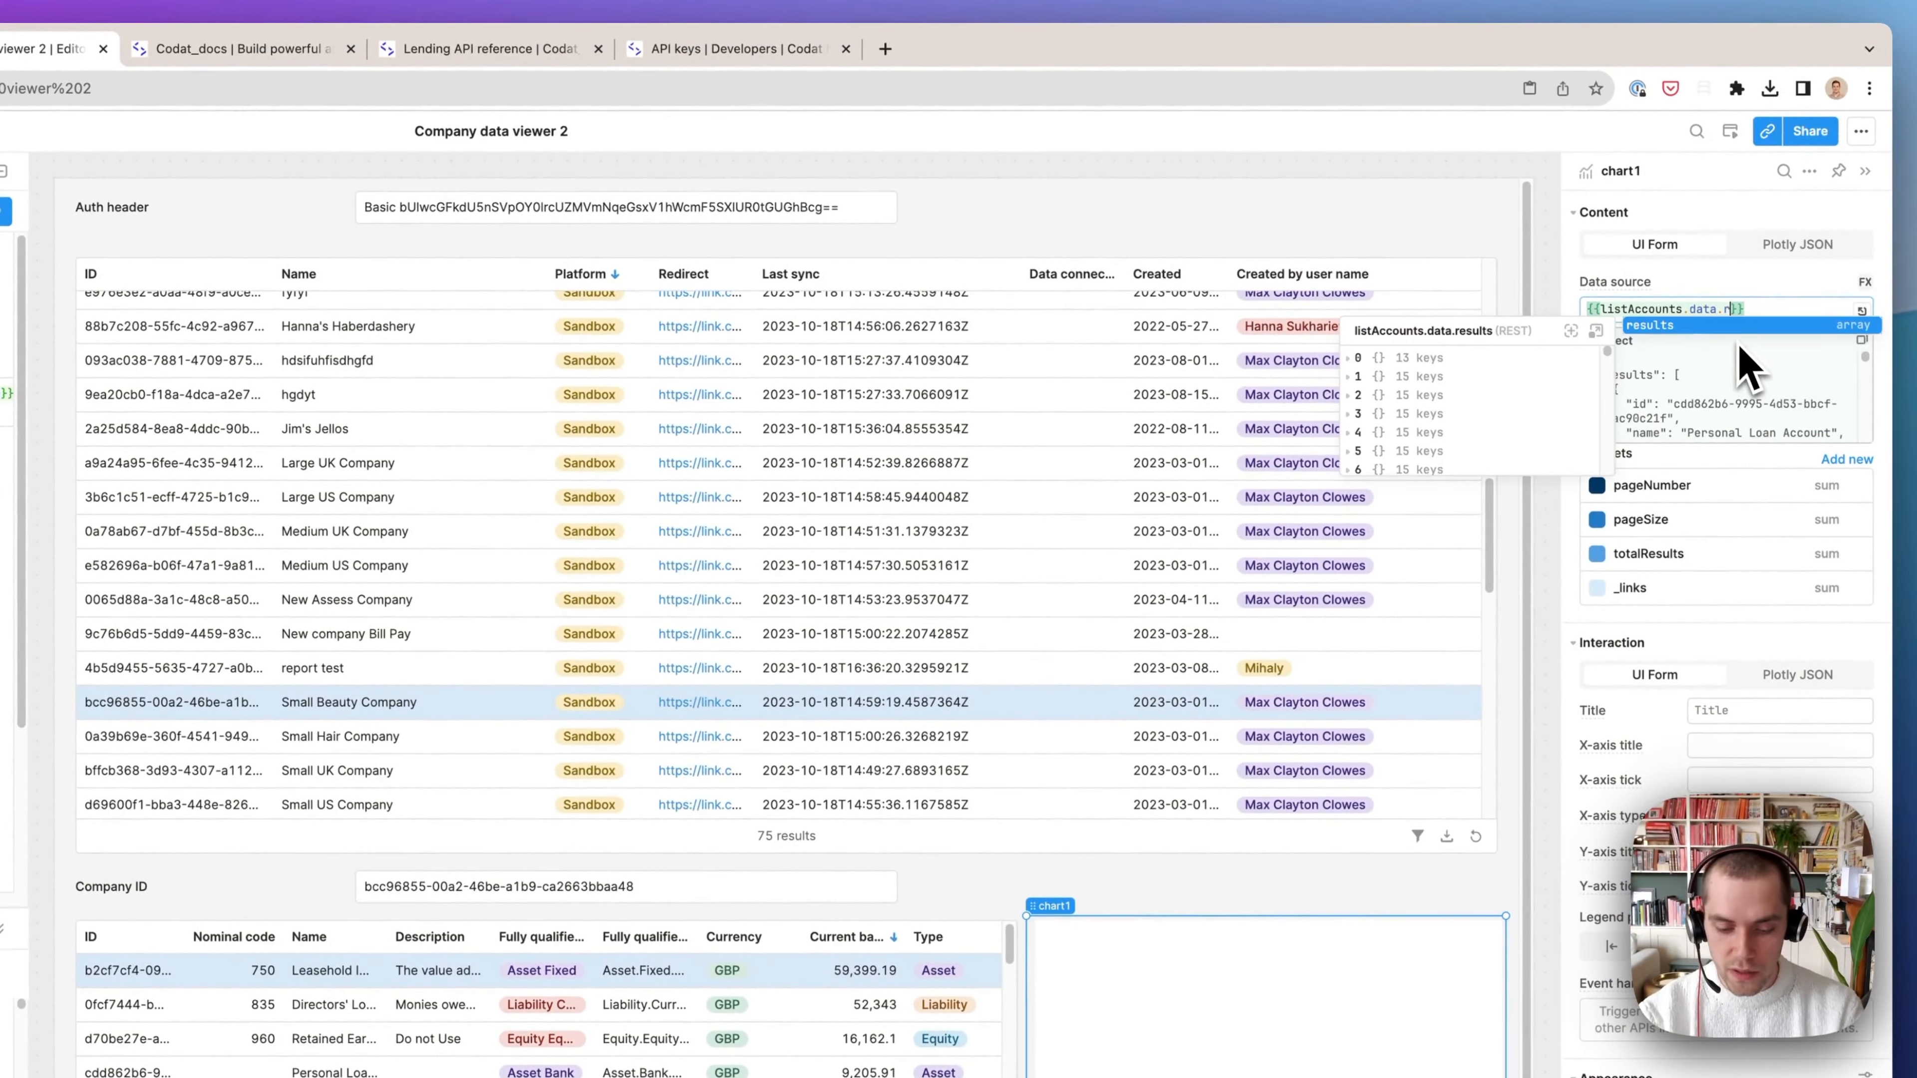
left_click(1732, 286)
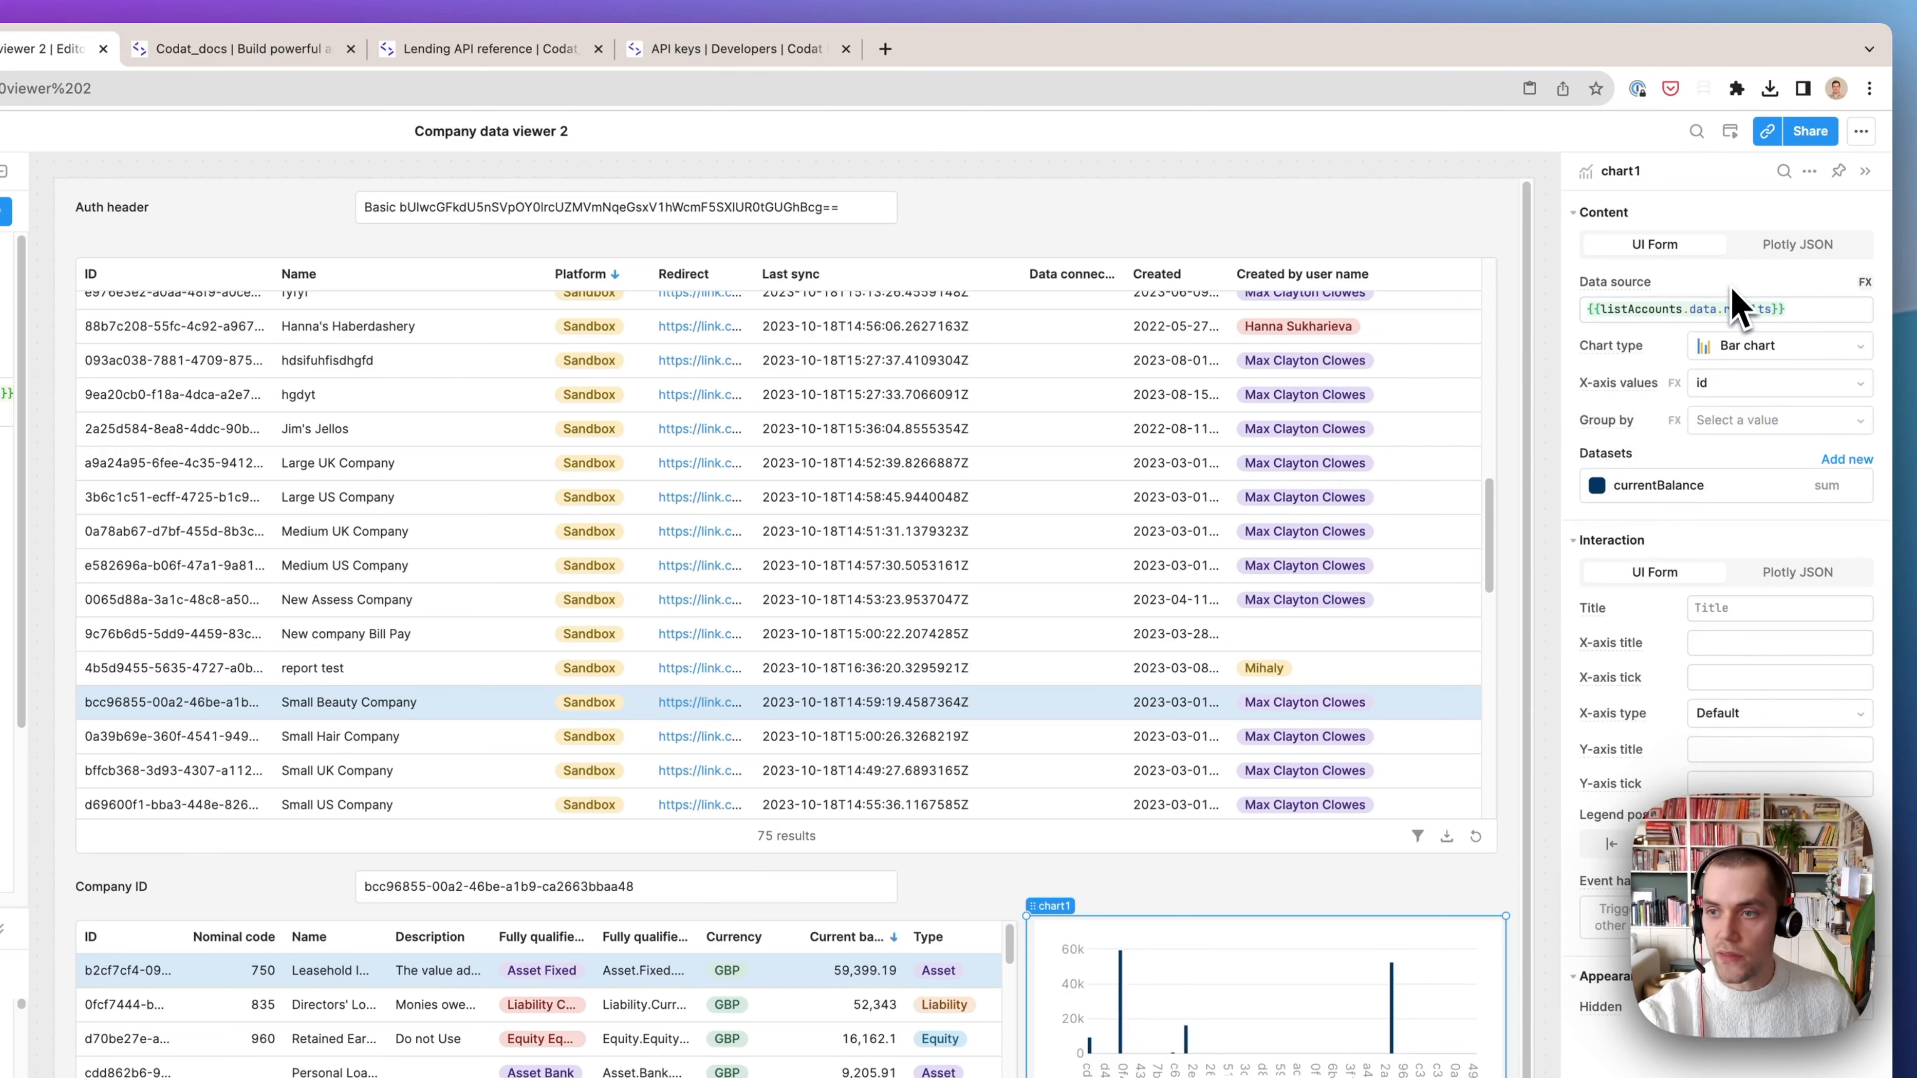
Change the chart type to Pie chart and use name for its value labels
left_click(1770, 351)
left_click(1778, 487)
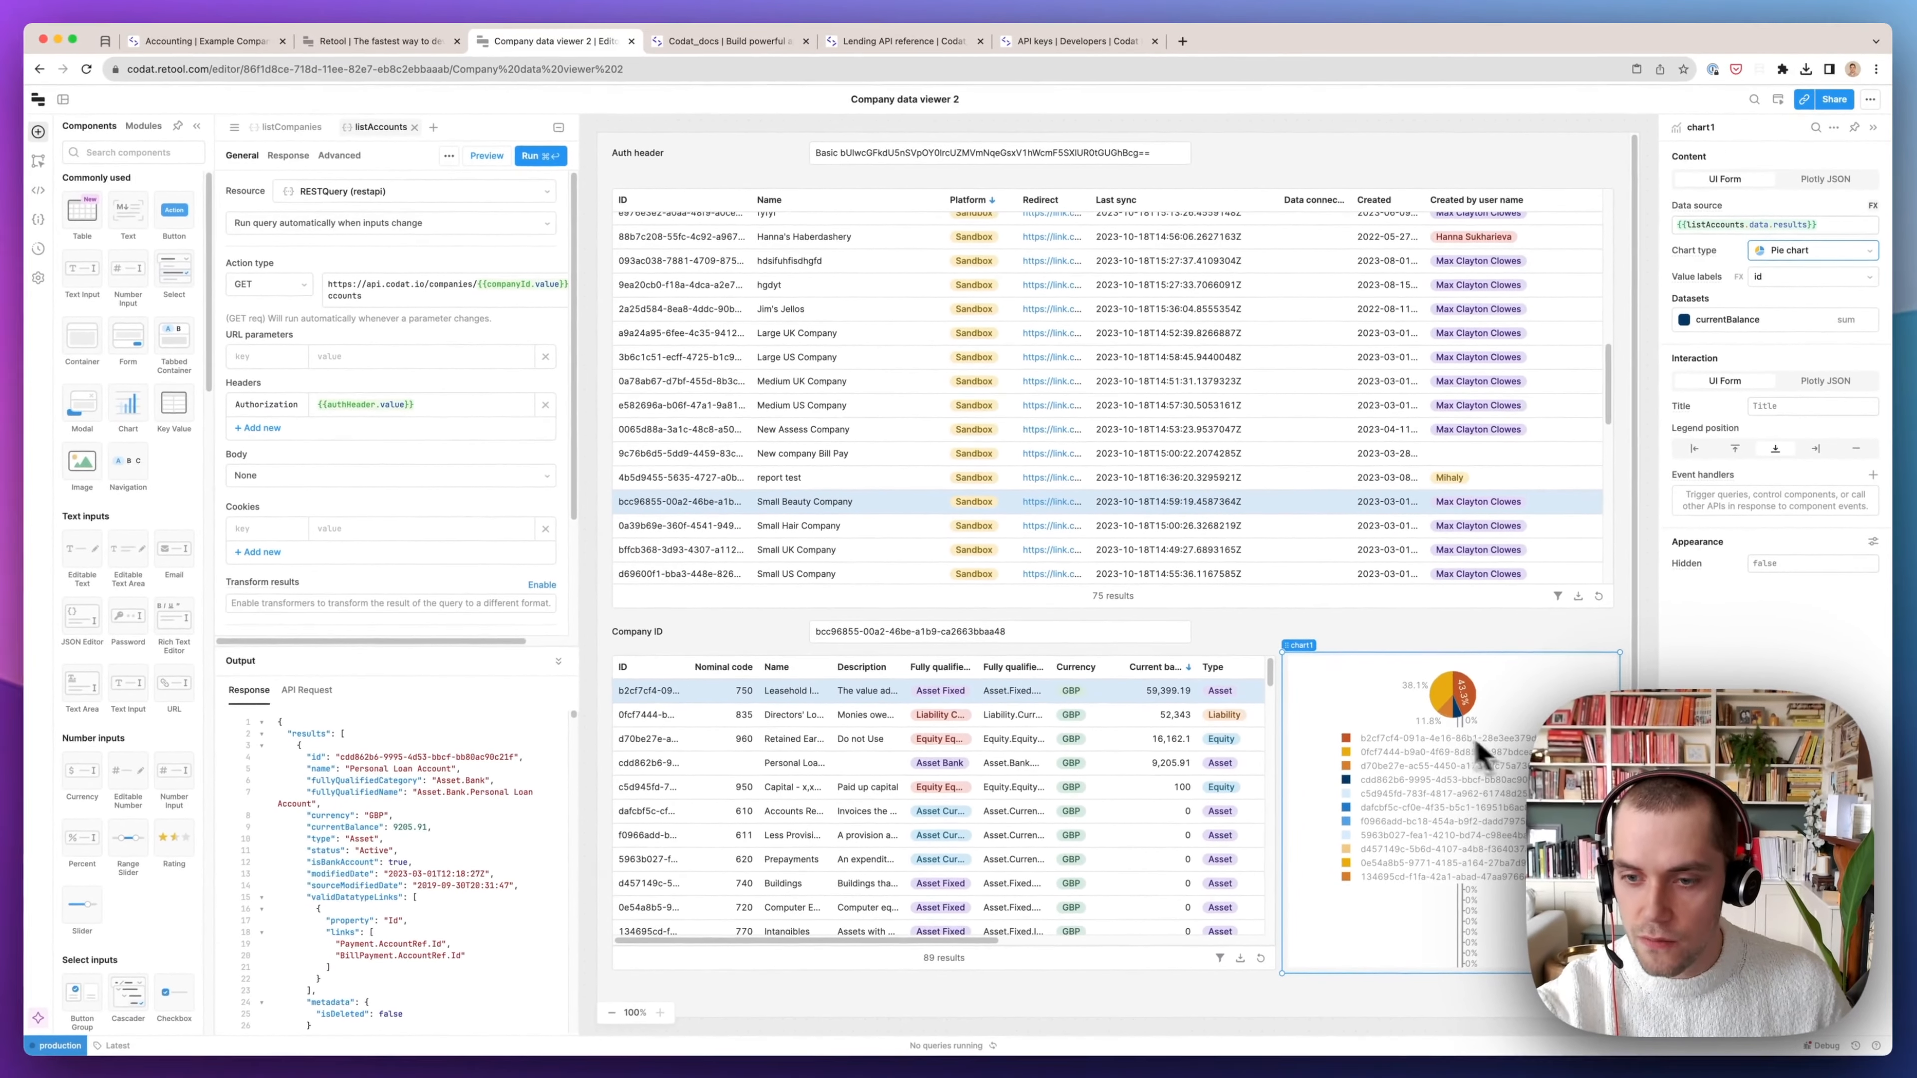
mouse_move(1304, 1000)
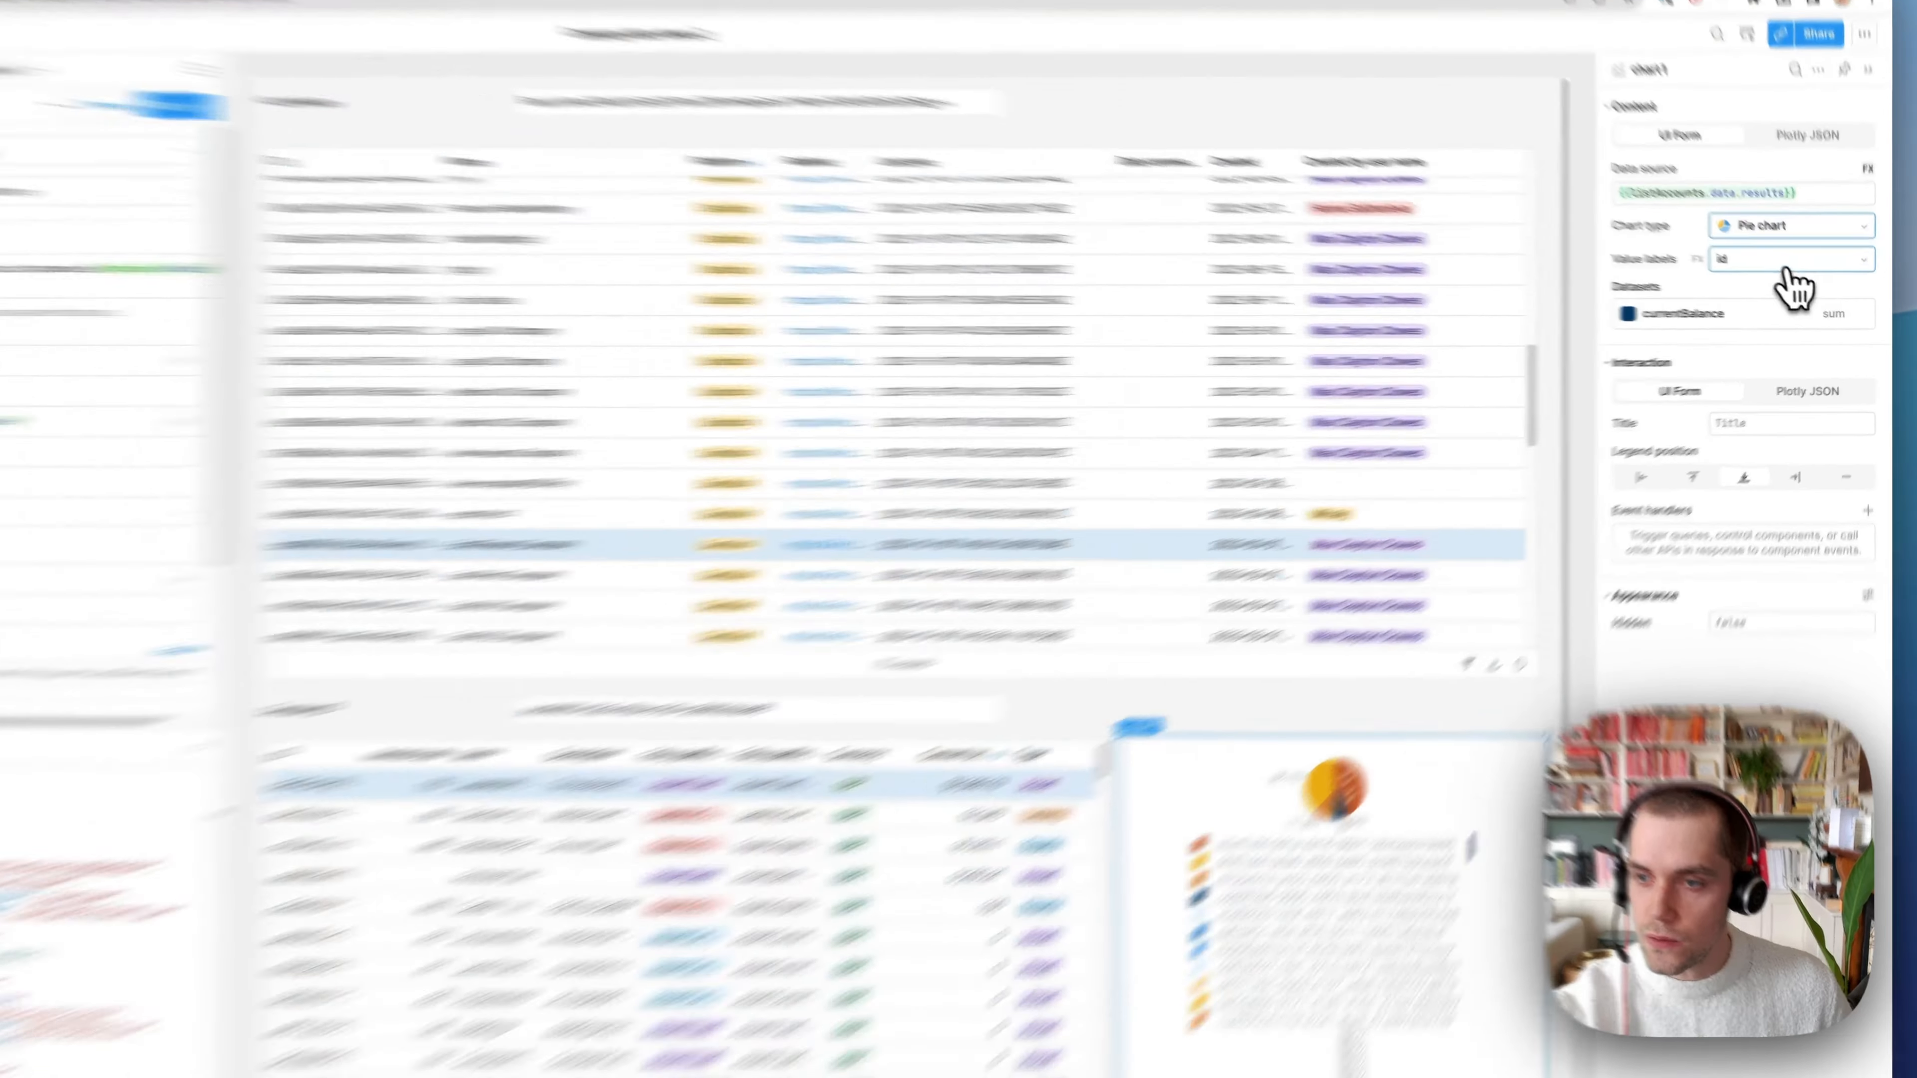
left_click(1819, 277)
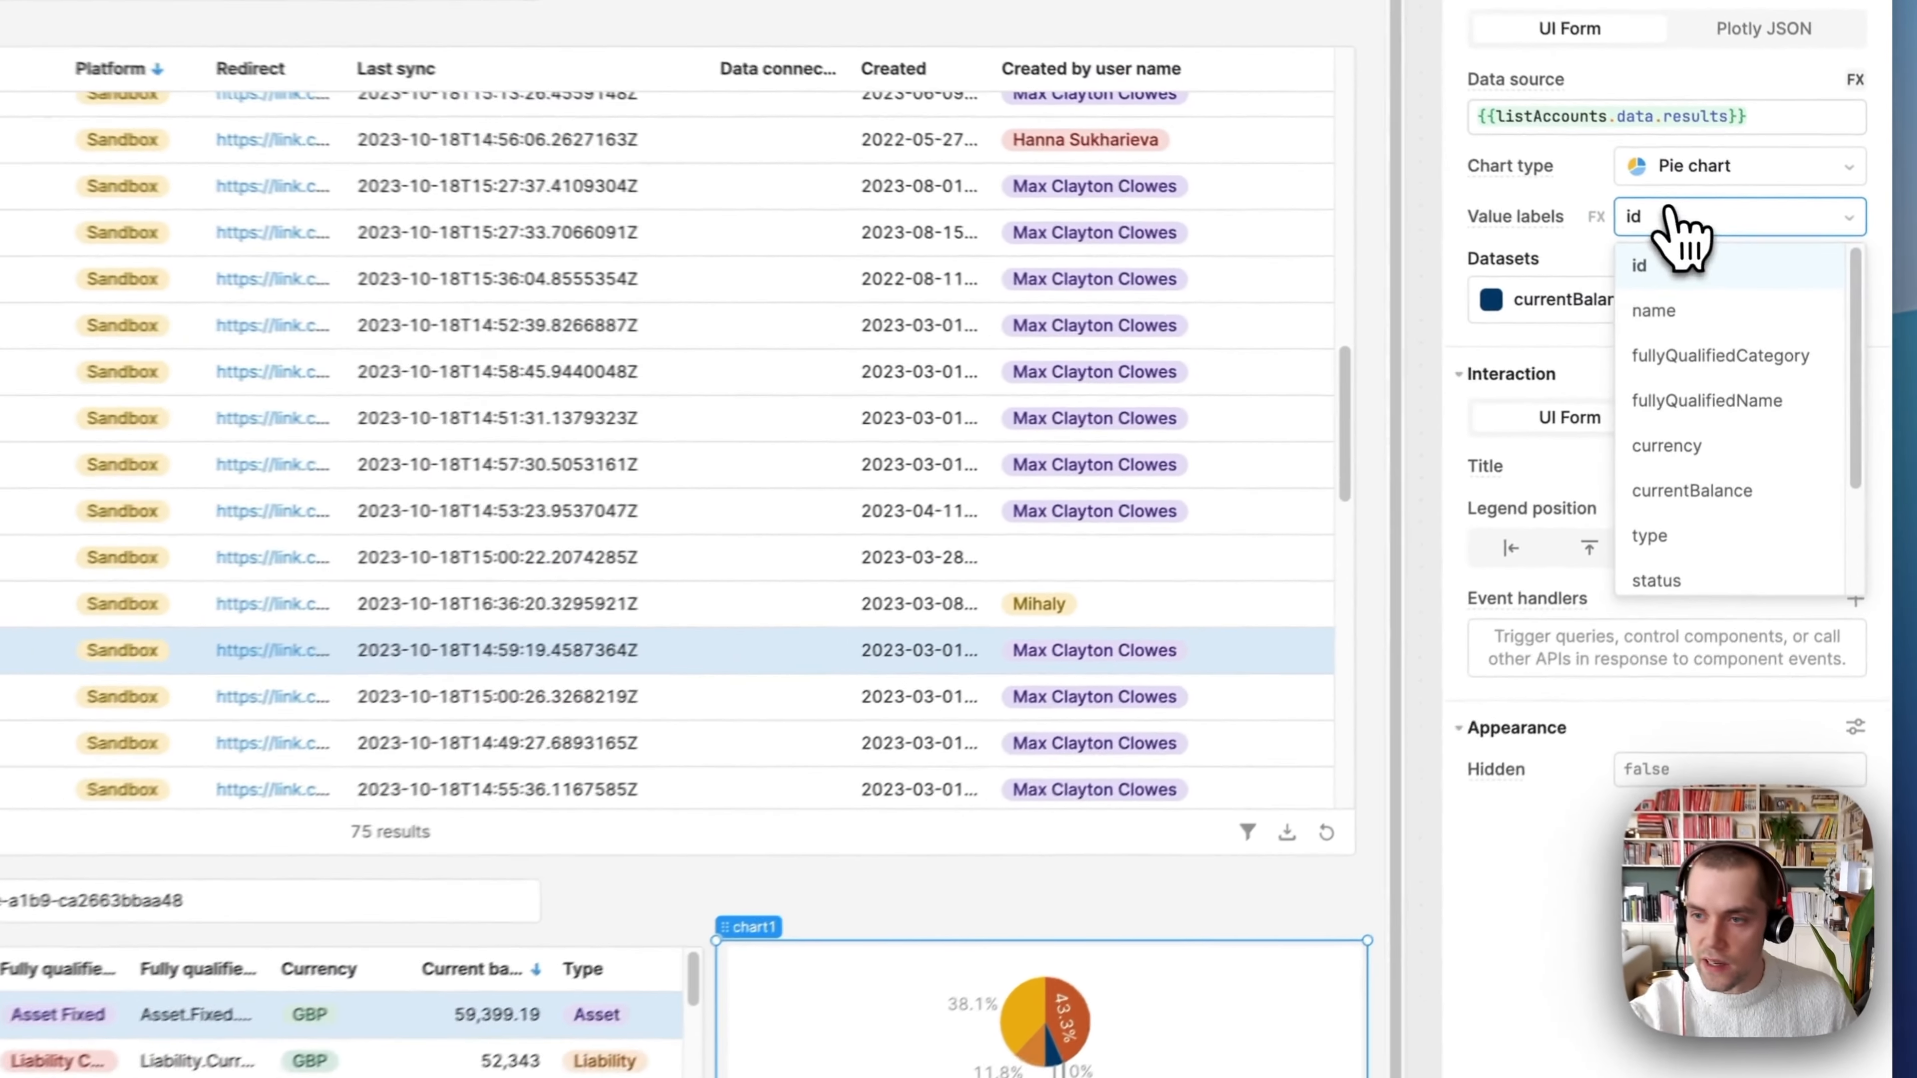
left_click(1785, 326)
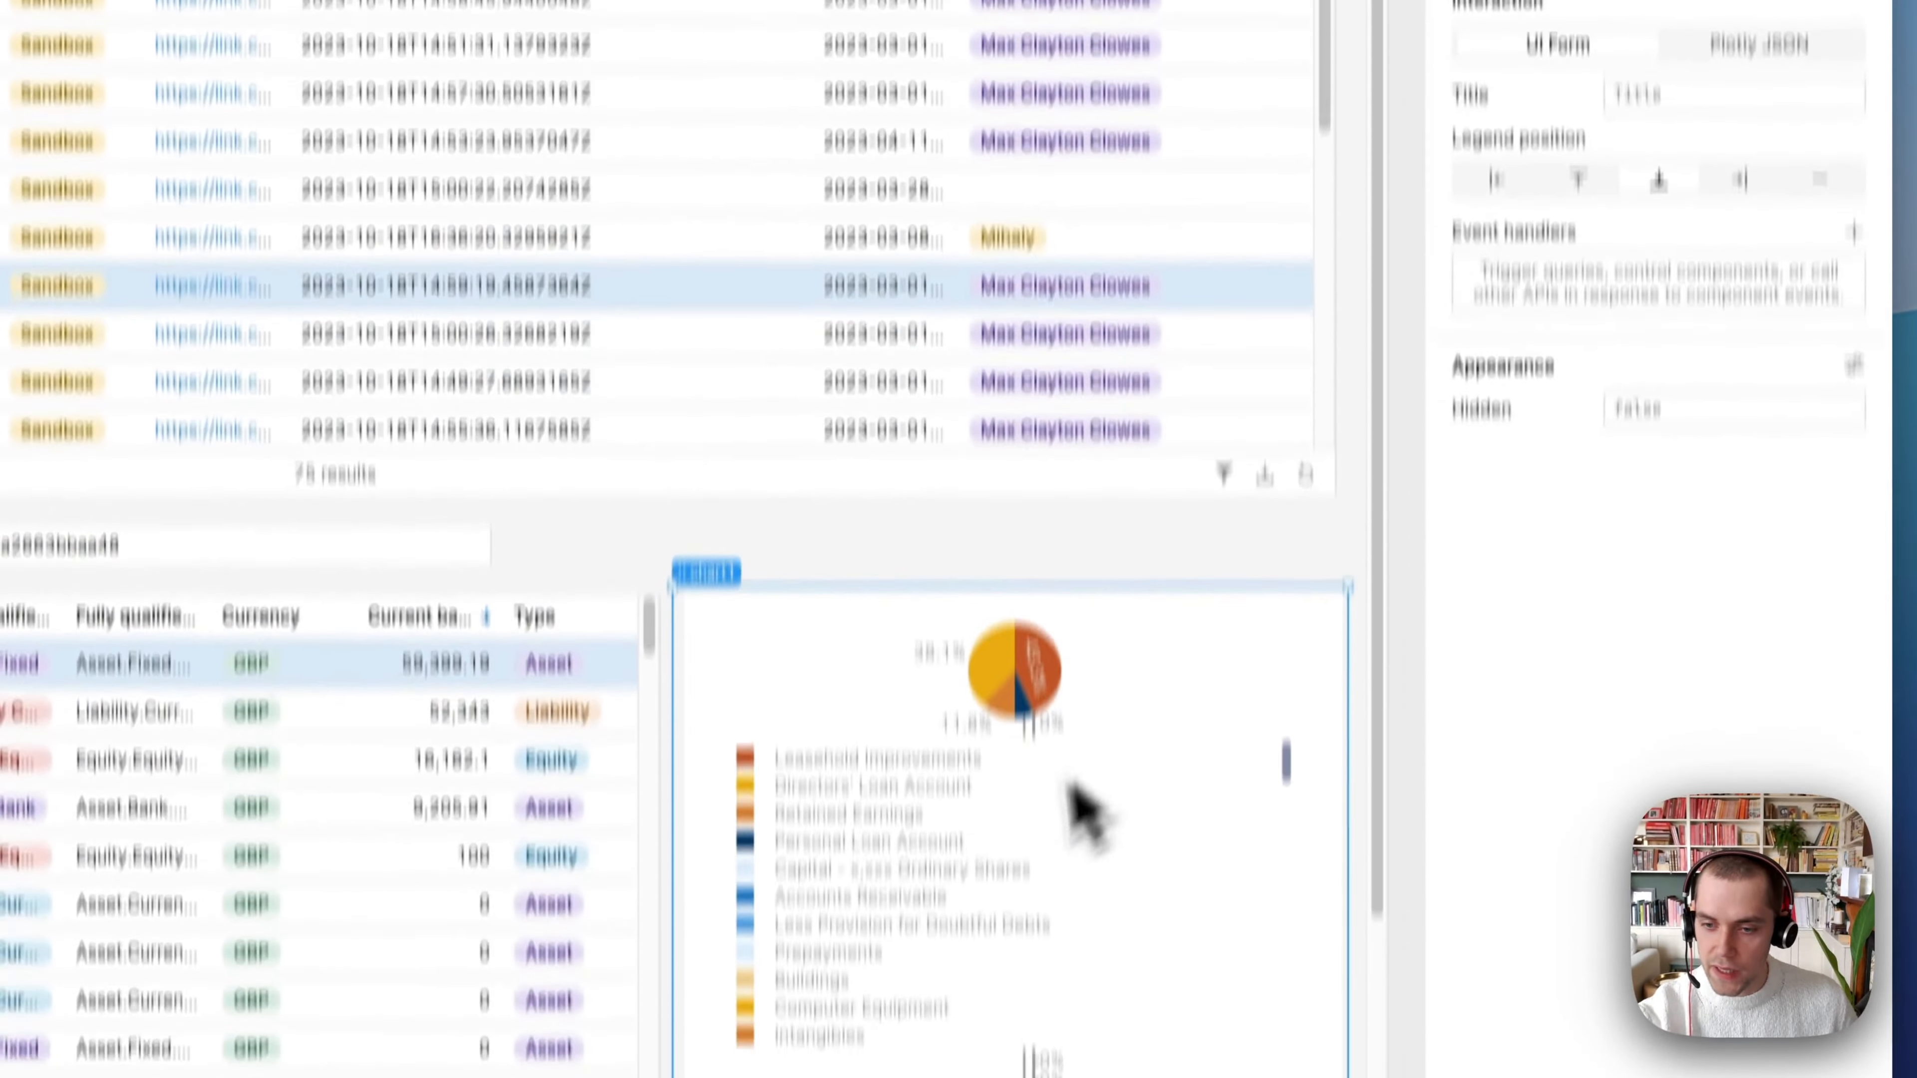
mouse_move(1045, 1052)
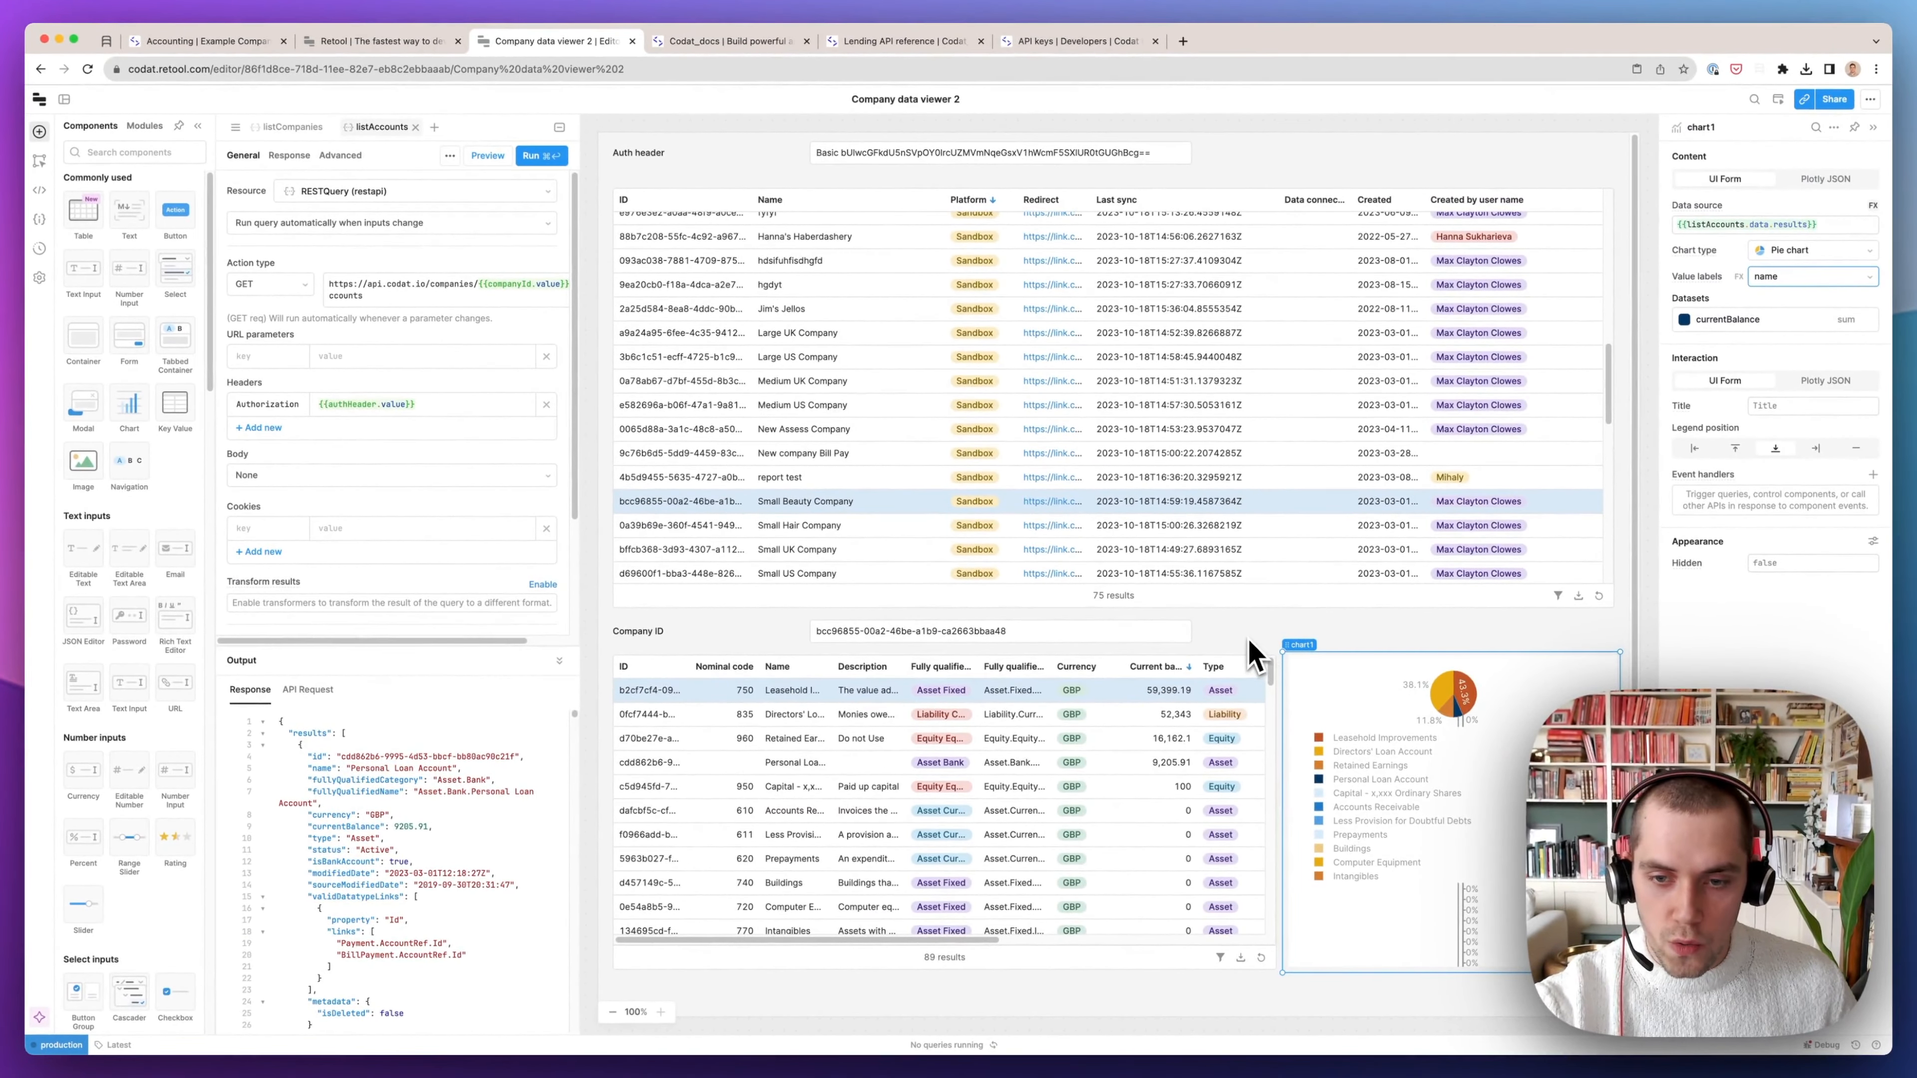
scroll(1253, 650, "down", 3)
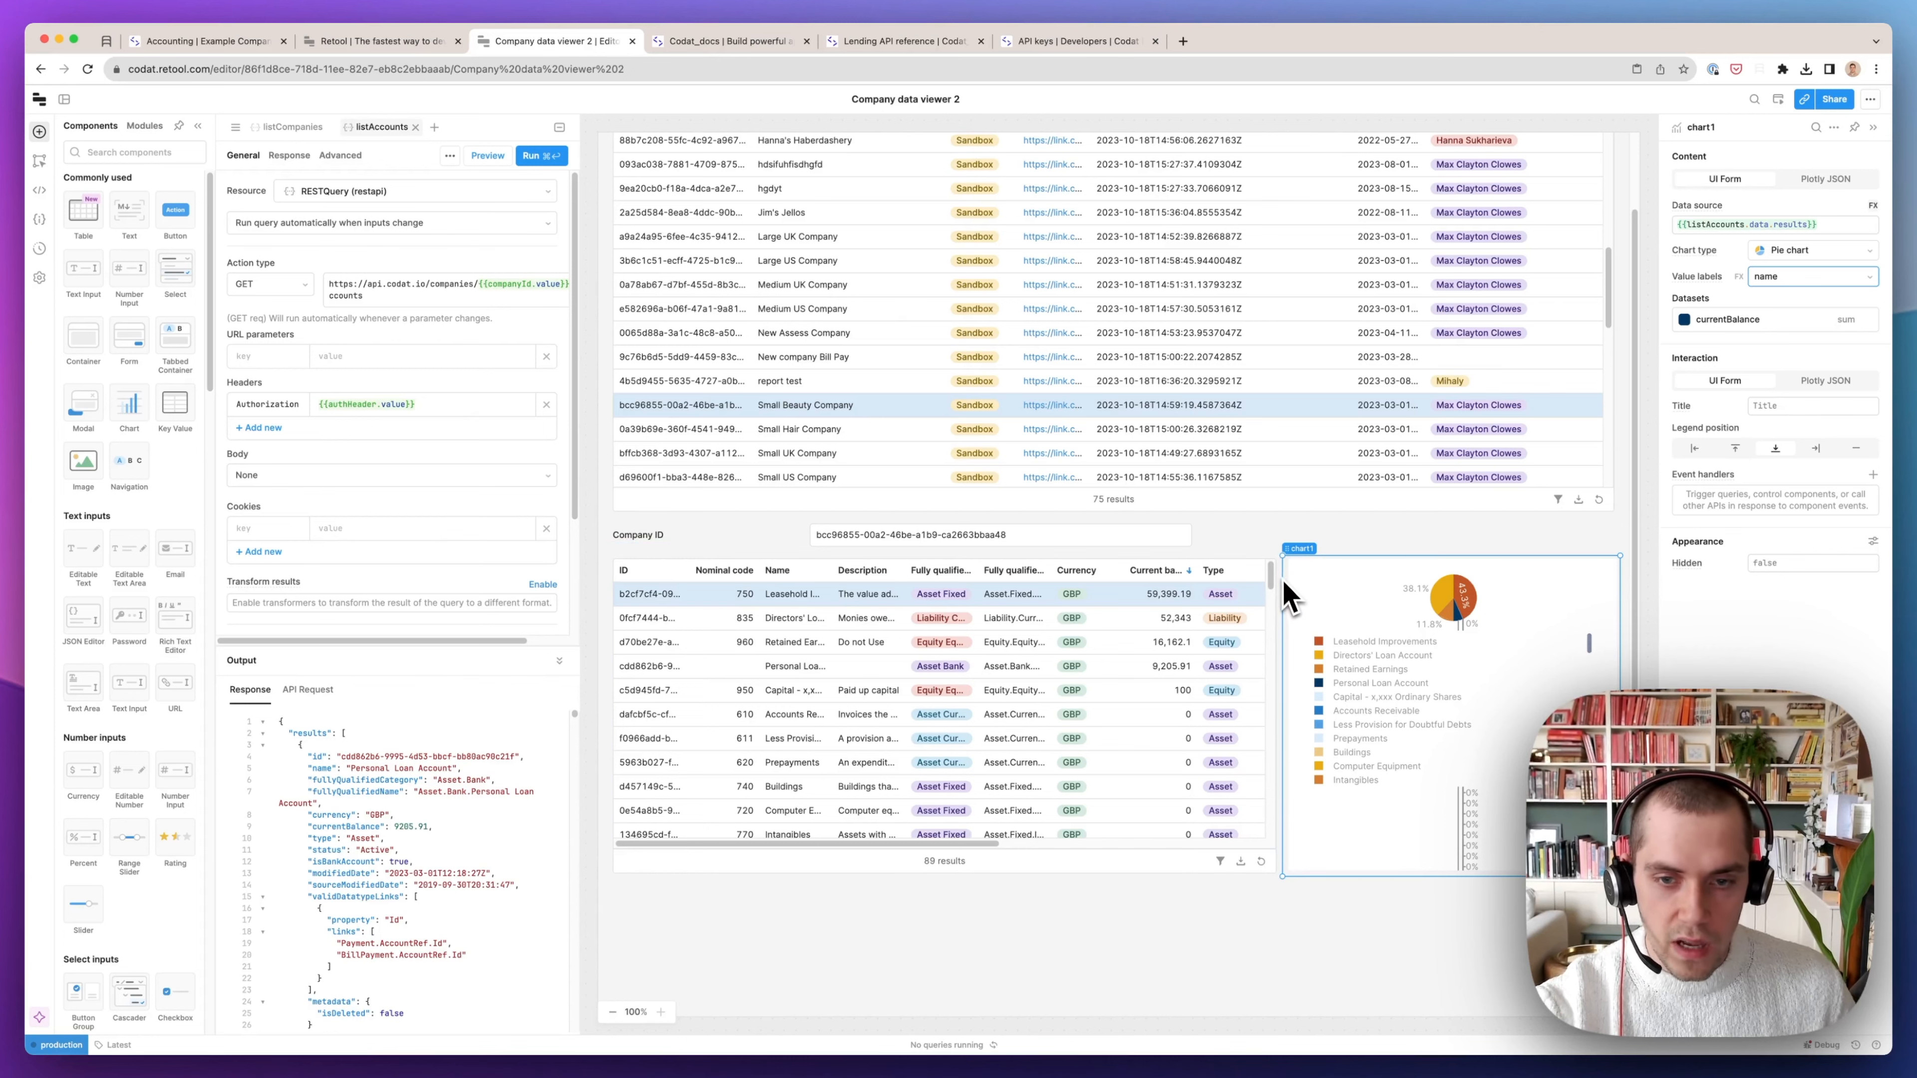
Examine the validDatatypeLinks entries and their linked properties in the first account of the listAccounts response
scroll(370, 899, "down", 2)
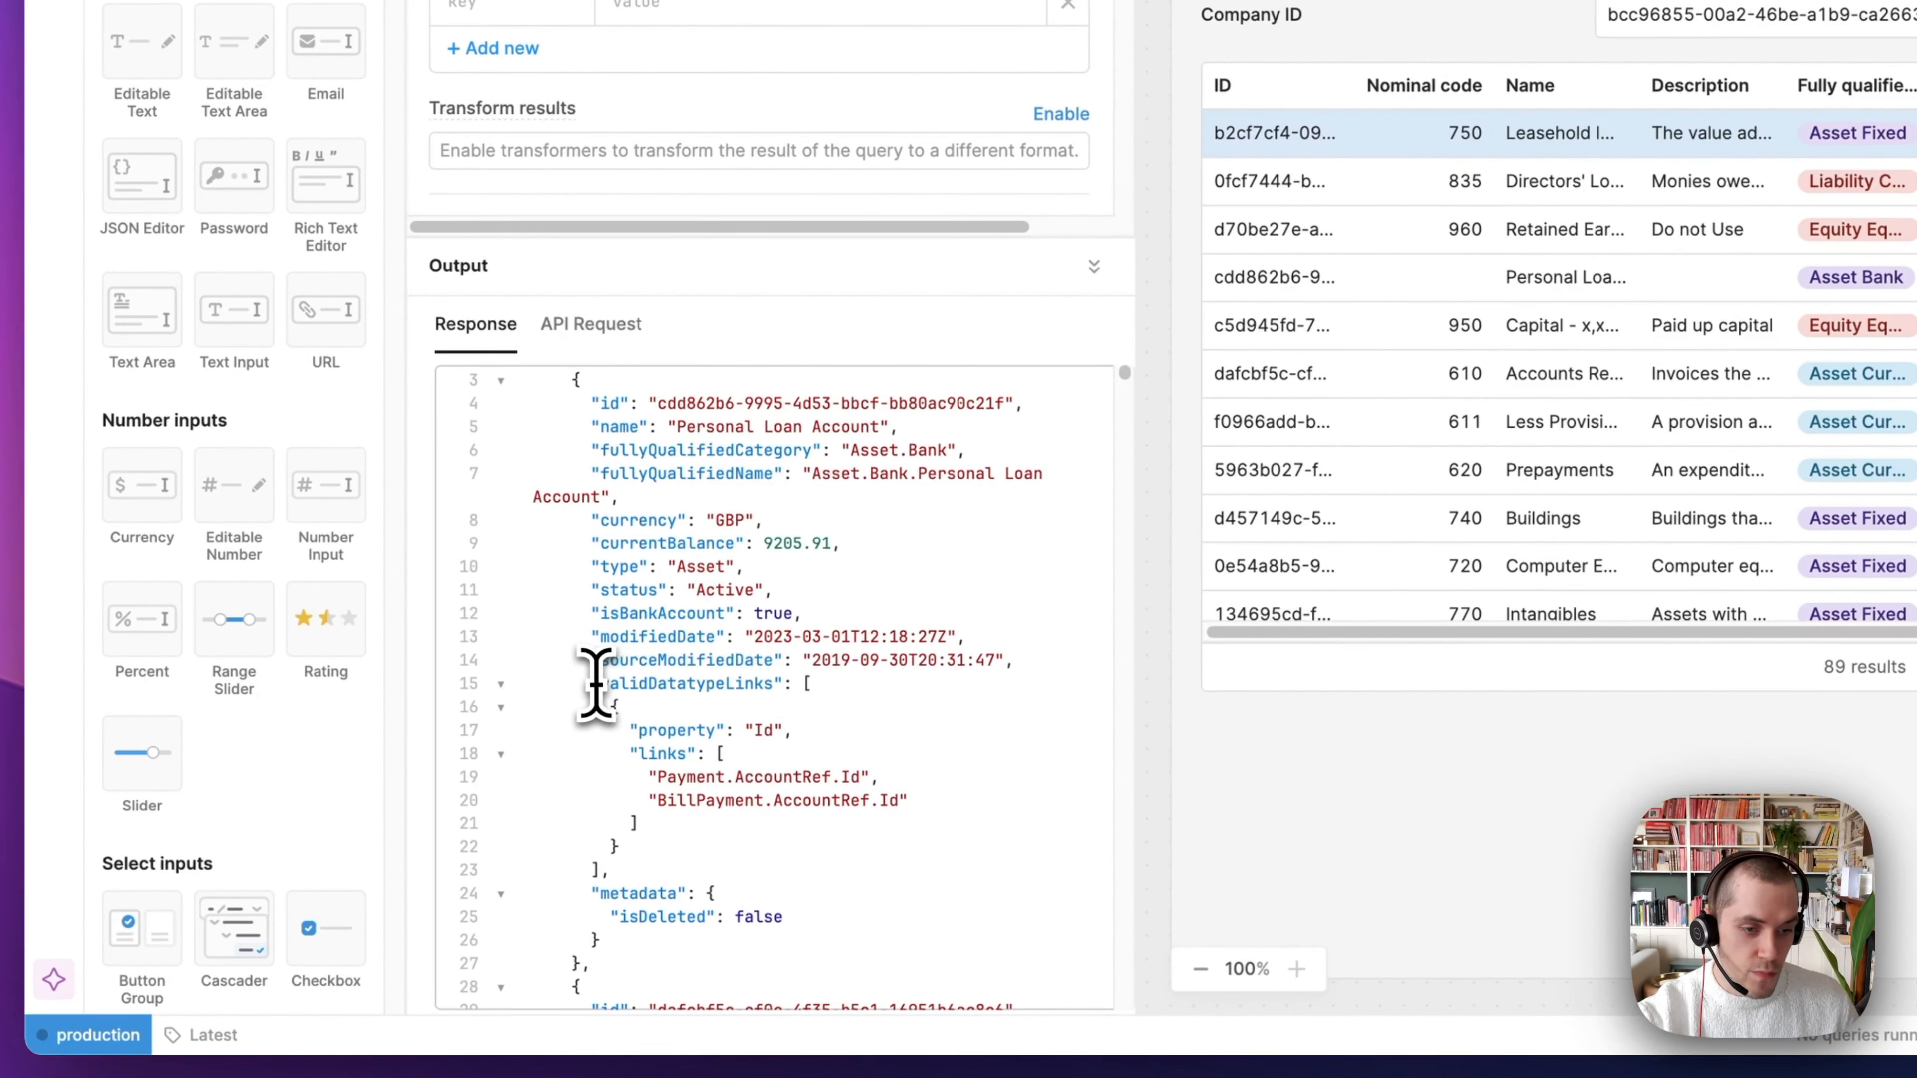
left_click_drag(590, 684, 781, 684)
left_click(815, 672)
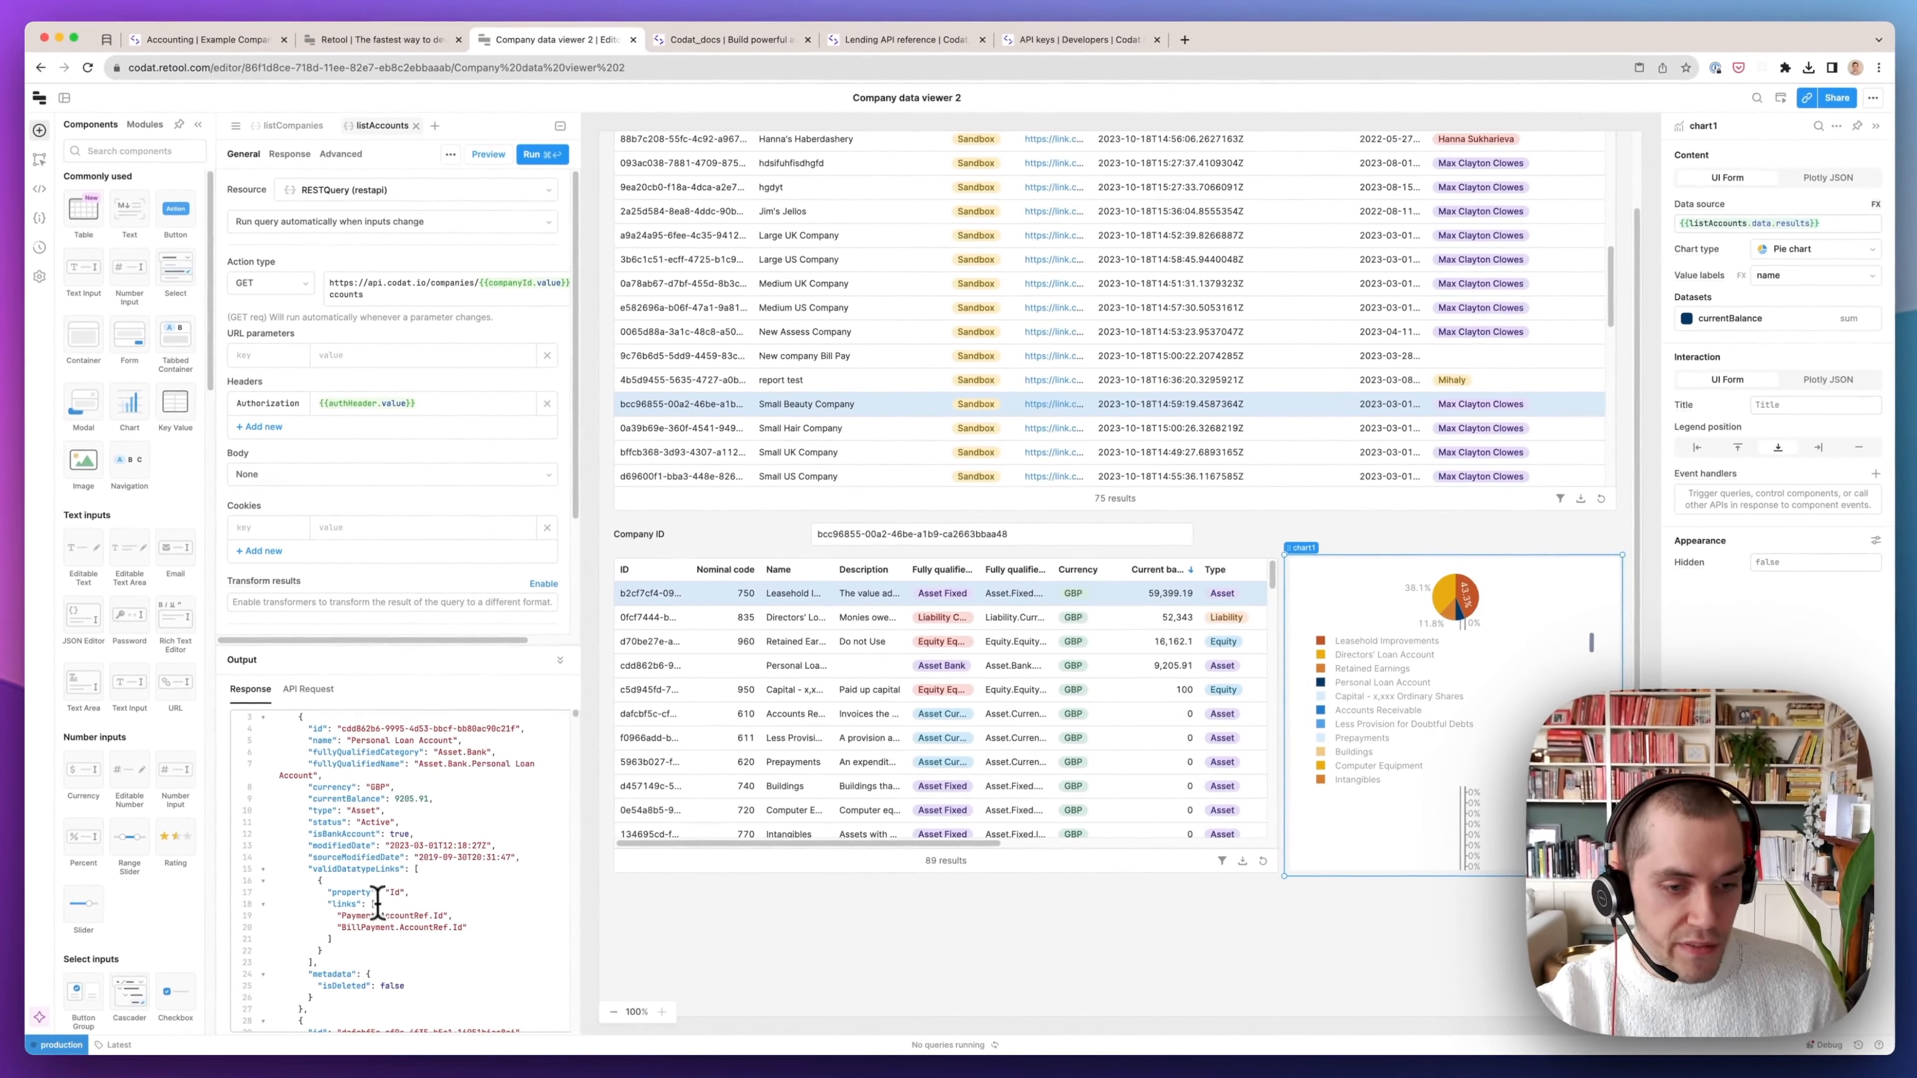
scroll(469, 893, "down", 5)
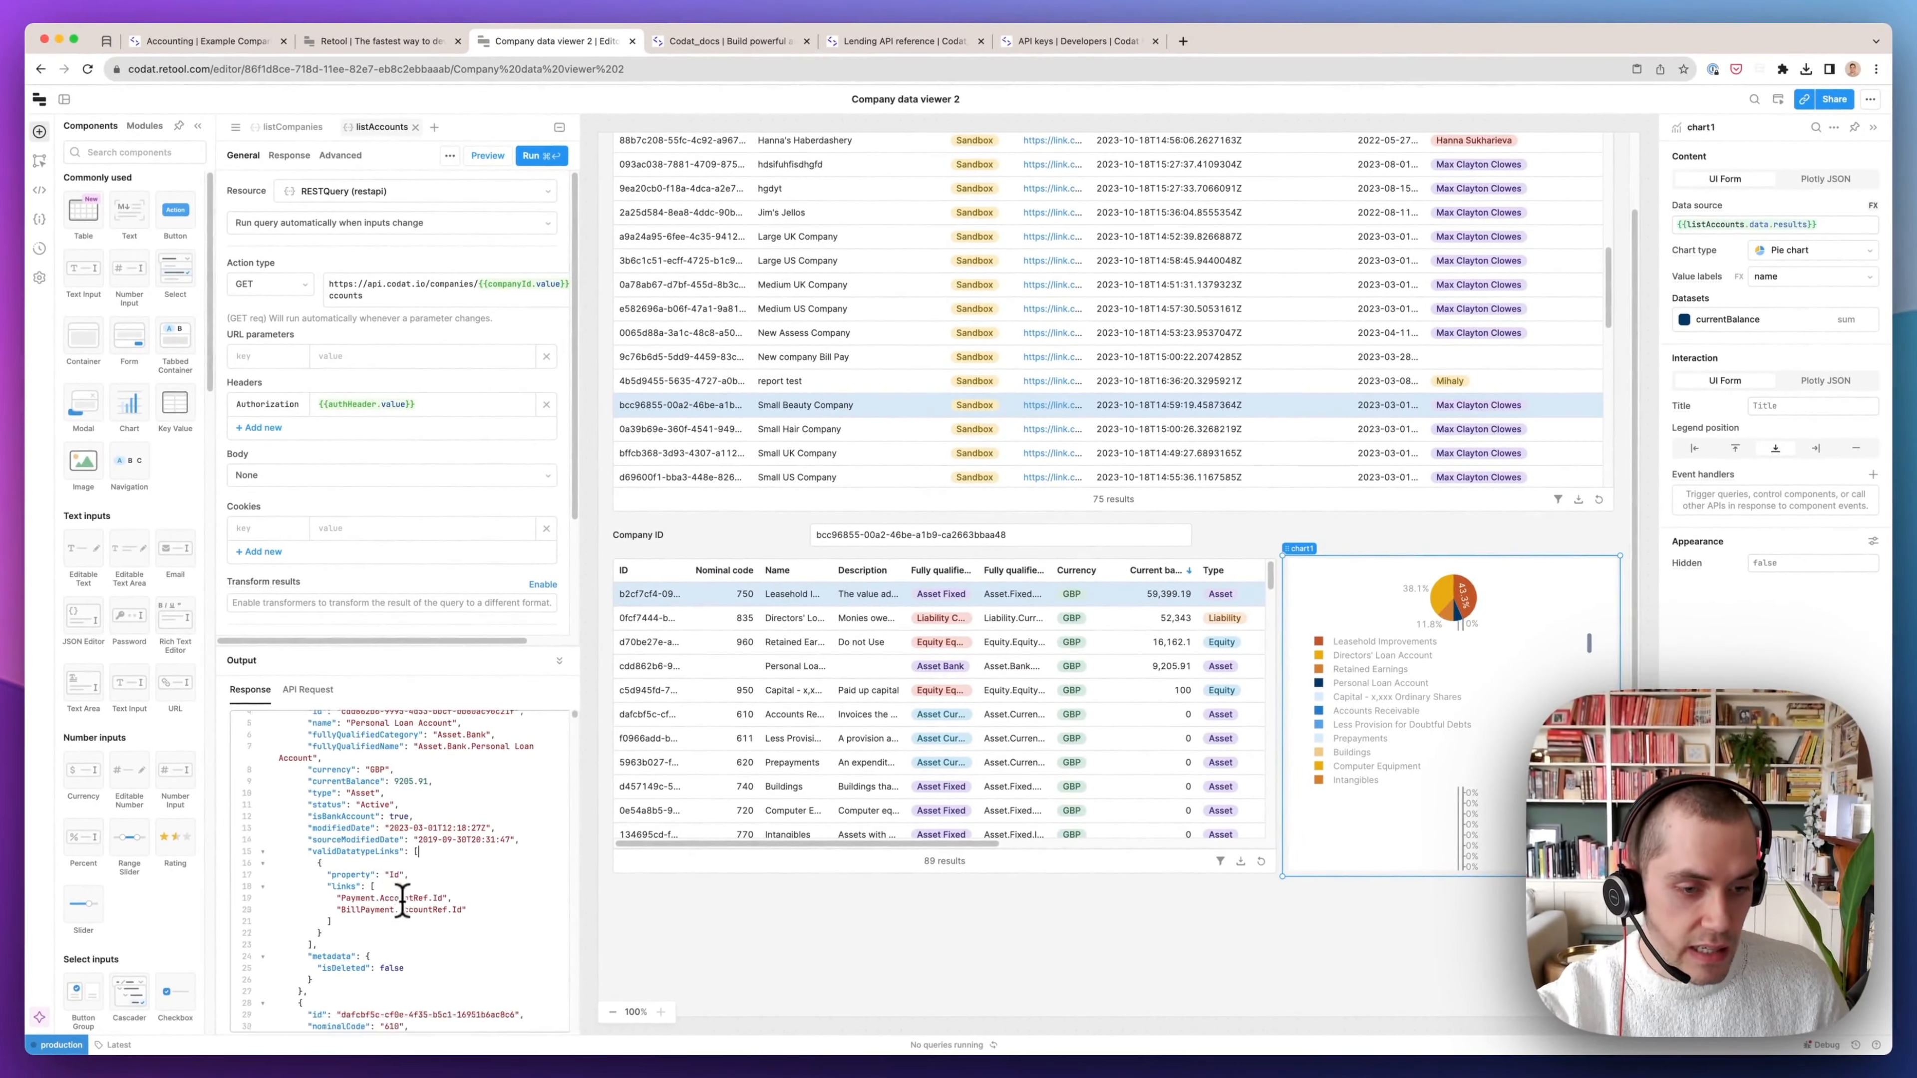
scroll(408, 918, "up", 5)
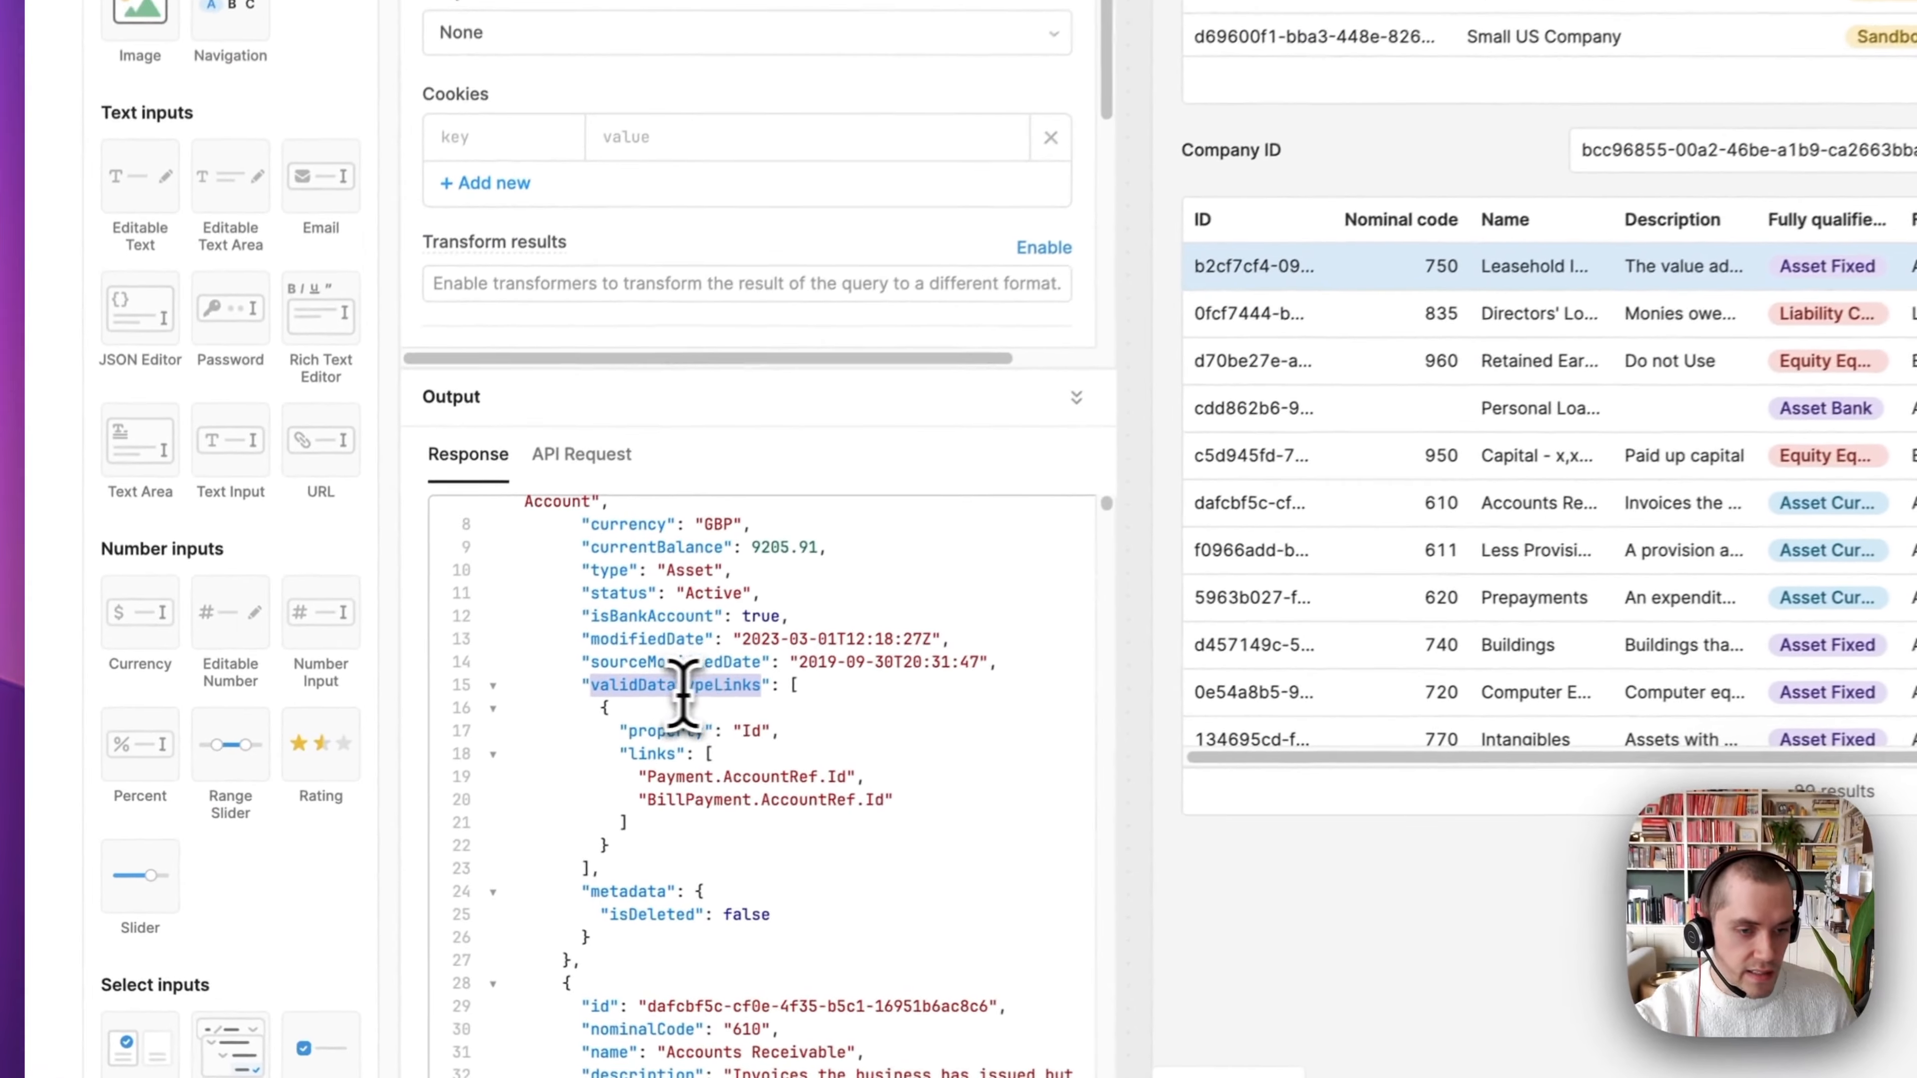
double_click(574, 721)
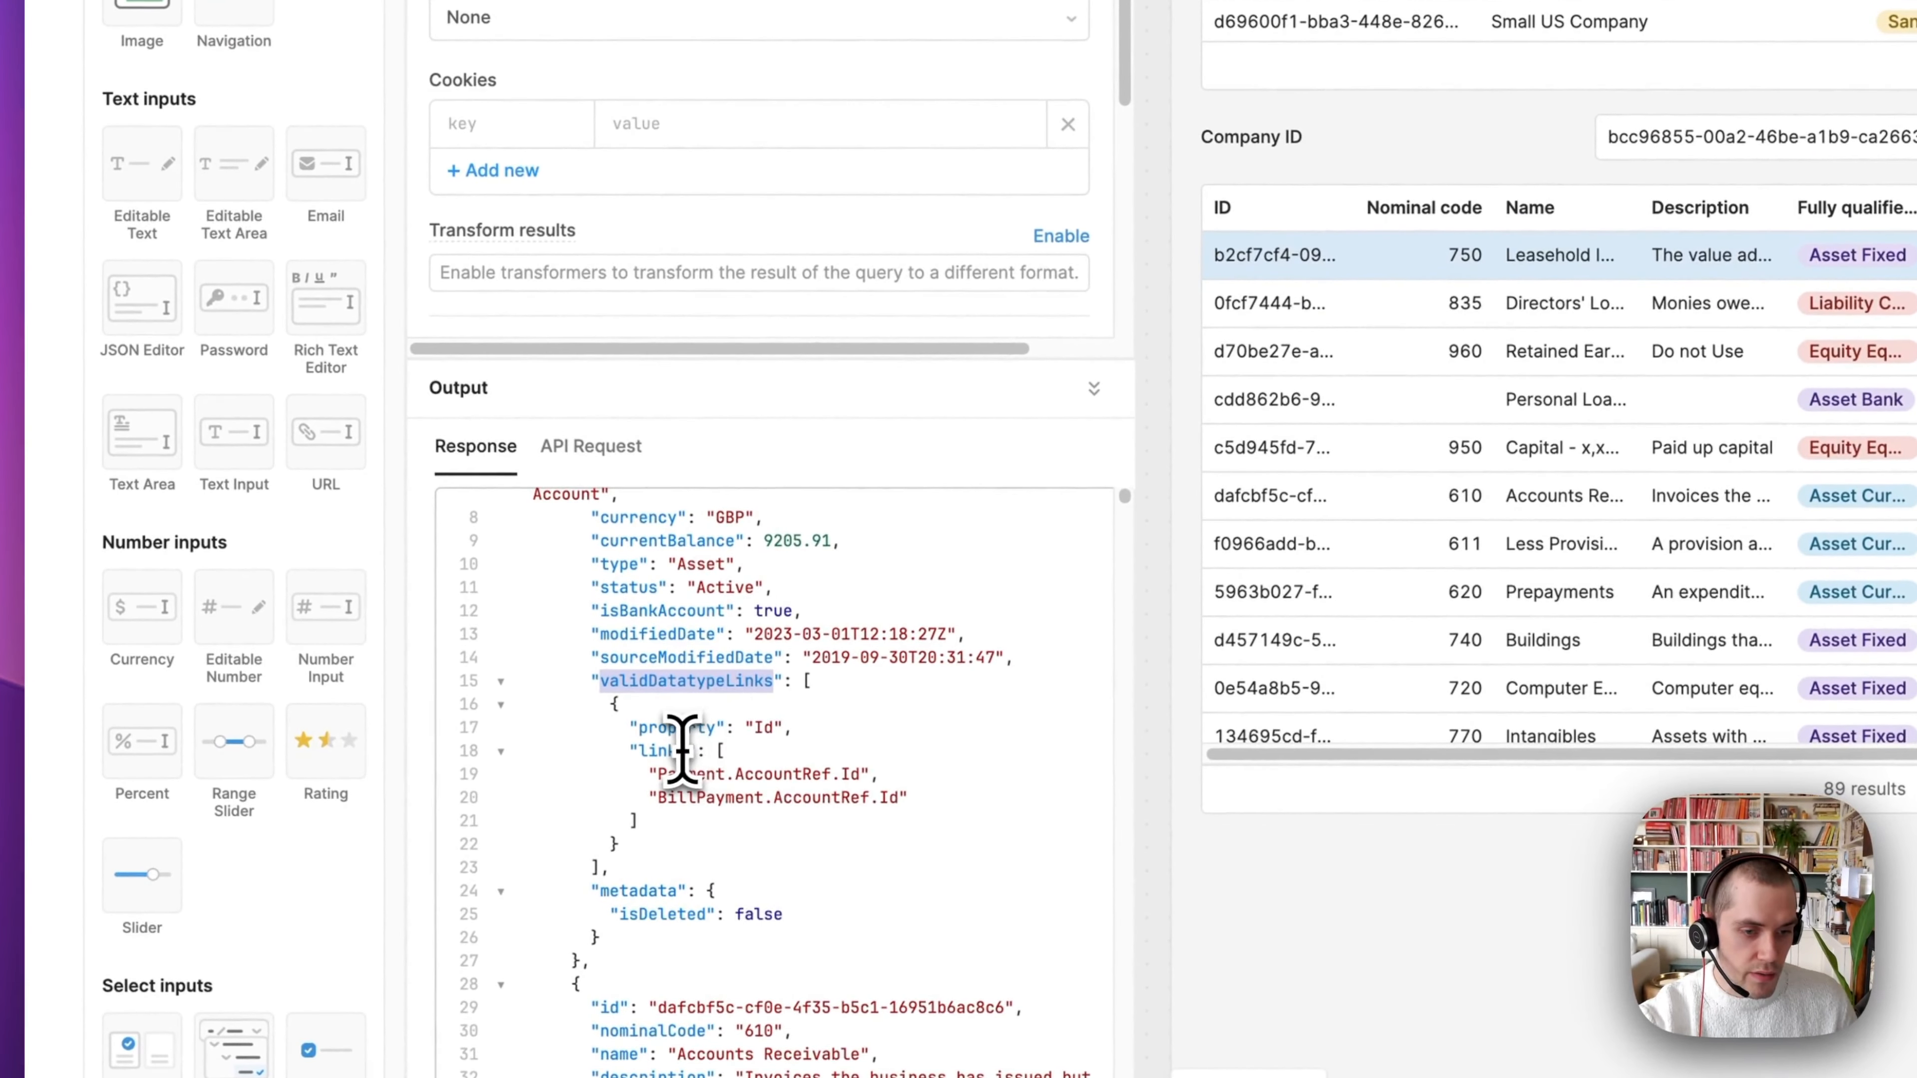
scroll(706, 763, "down", 3)
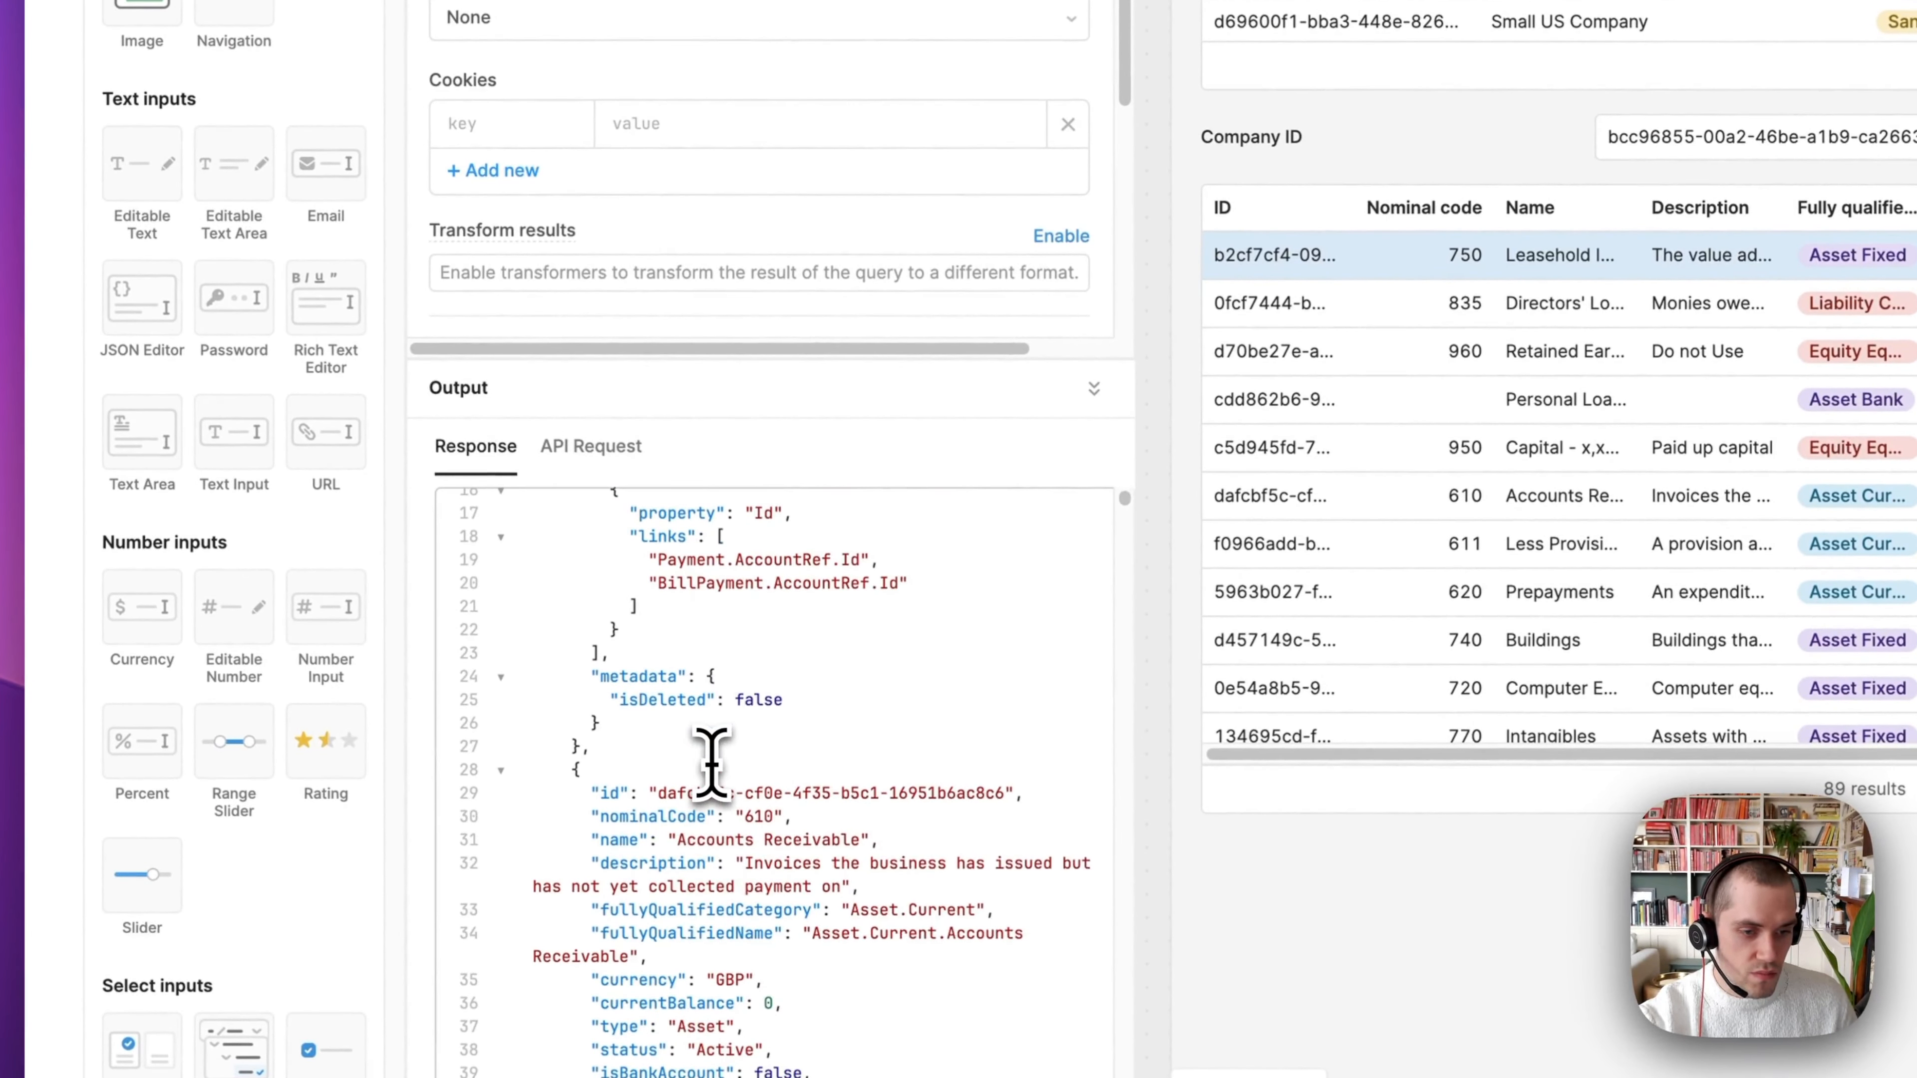
scroll(714, 763, "up", 3)
left_click_drag(666, 779, 908, 776)
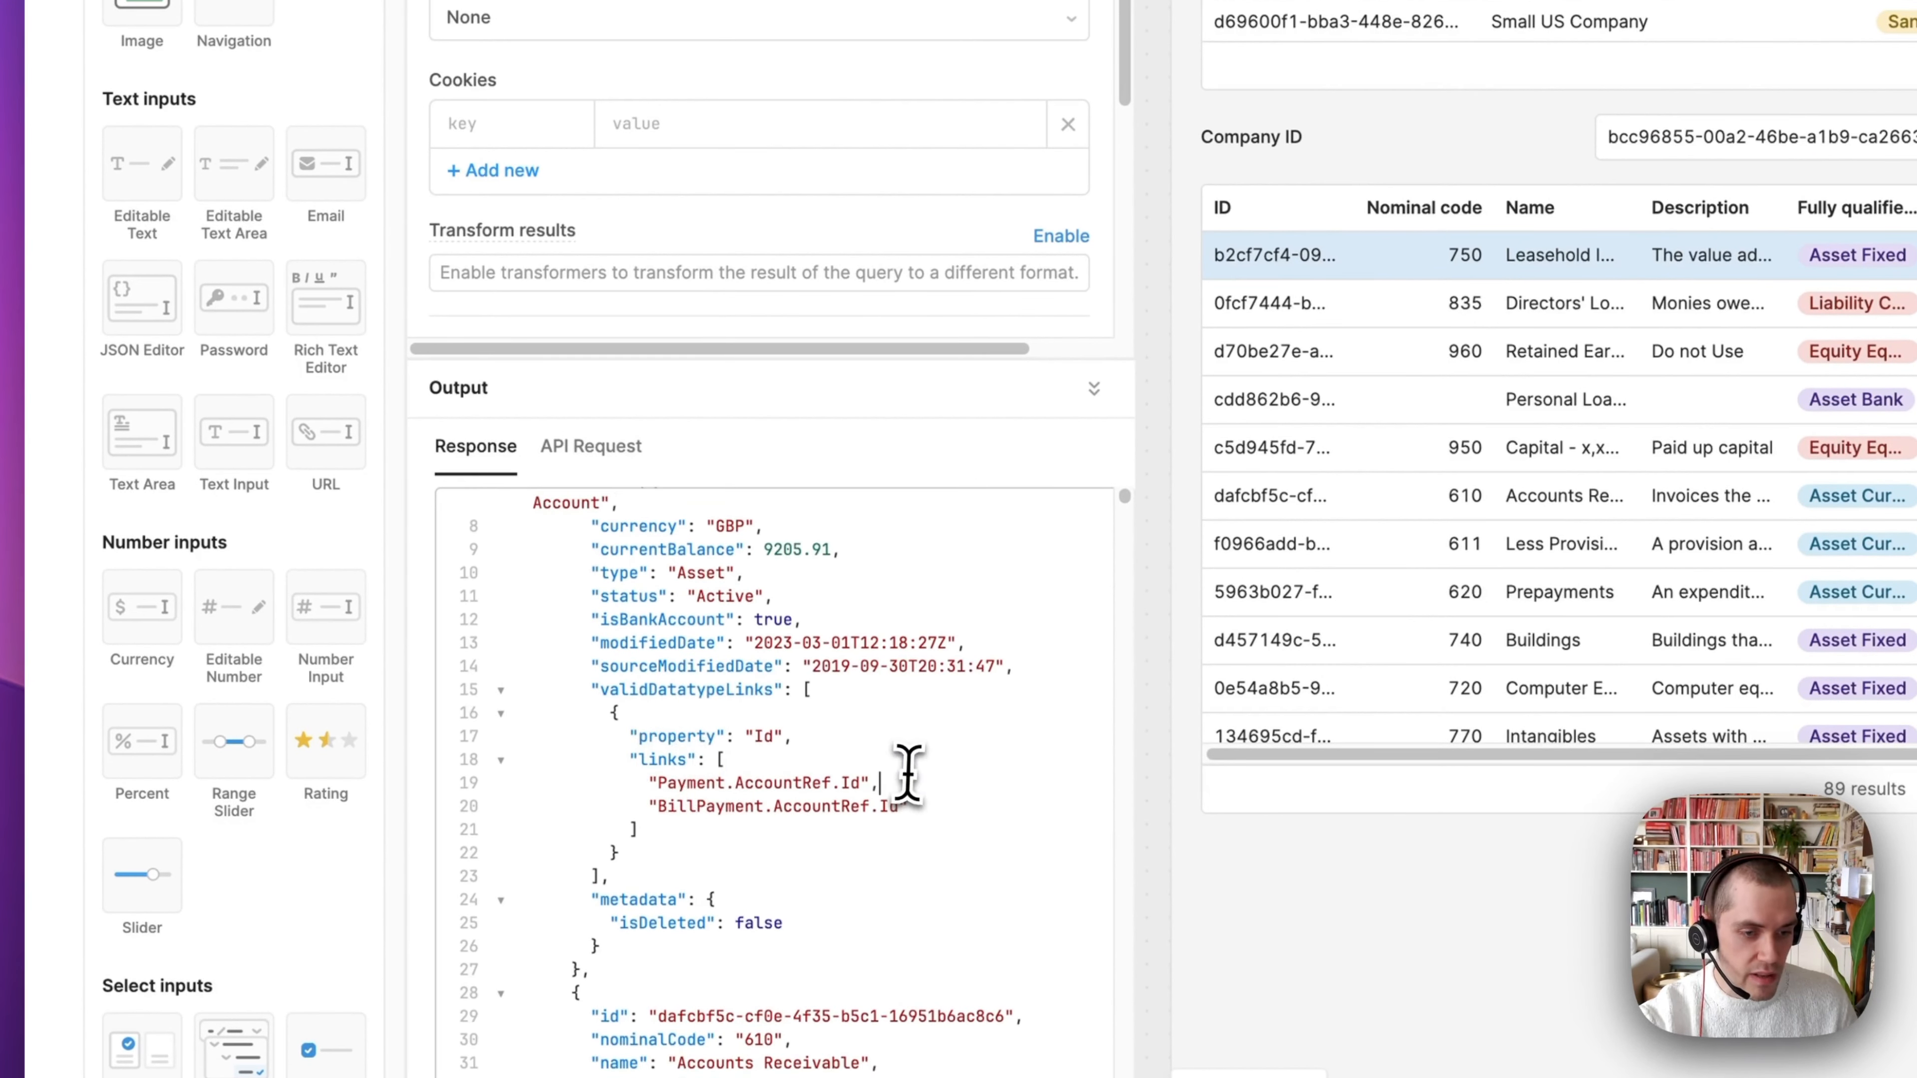
left_click(912, 781)
scroll(913, 778, "down", 1)
scroll(911, 777, "up", 3)
scroll(909, 774, "down", 1)
scroll(905, 778, "up", 1)
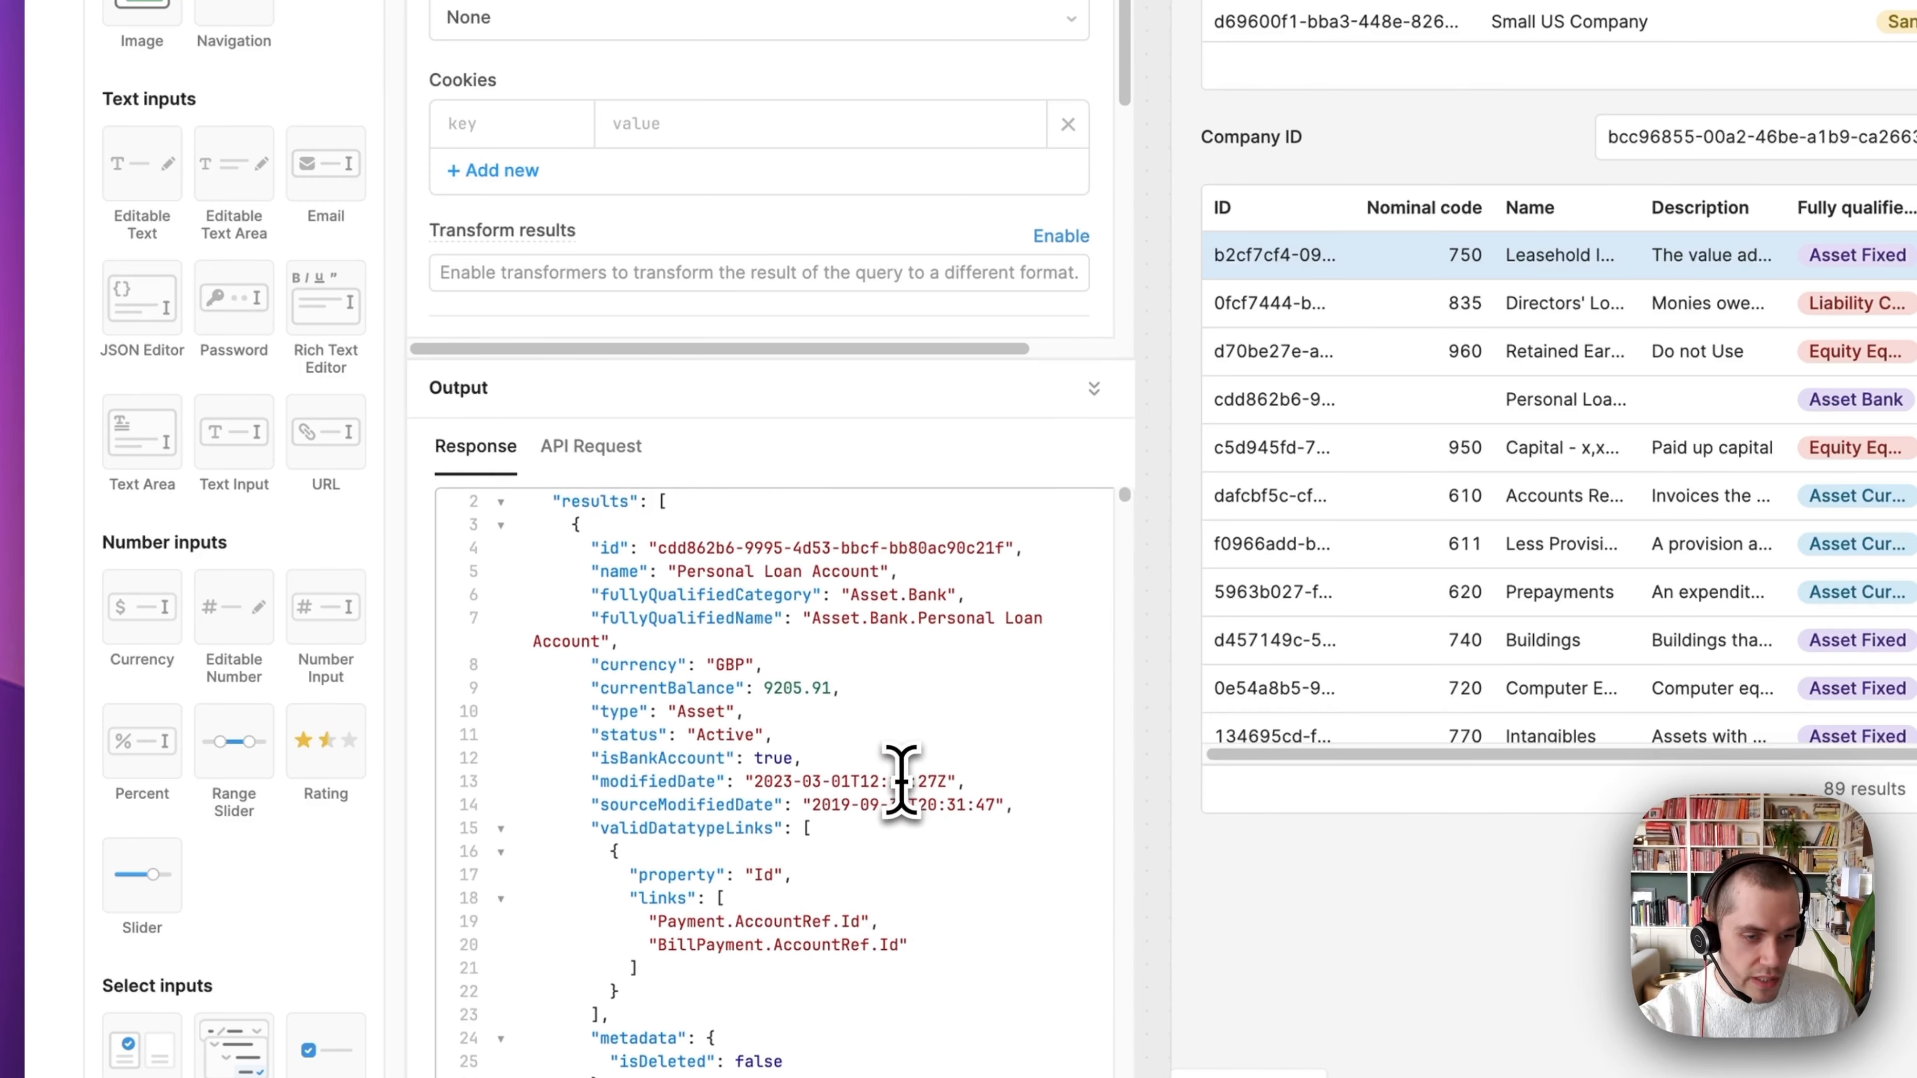
Examine the metadata block and its isDeleted field in the first account of the response
scroll(904, 788, "down", 2)
double_click(640, 850)
left_click(729, 857)
left_click(654, 872)
double_click(654, 872)
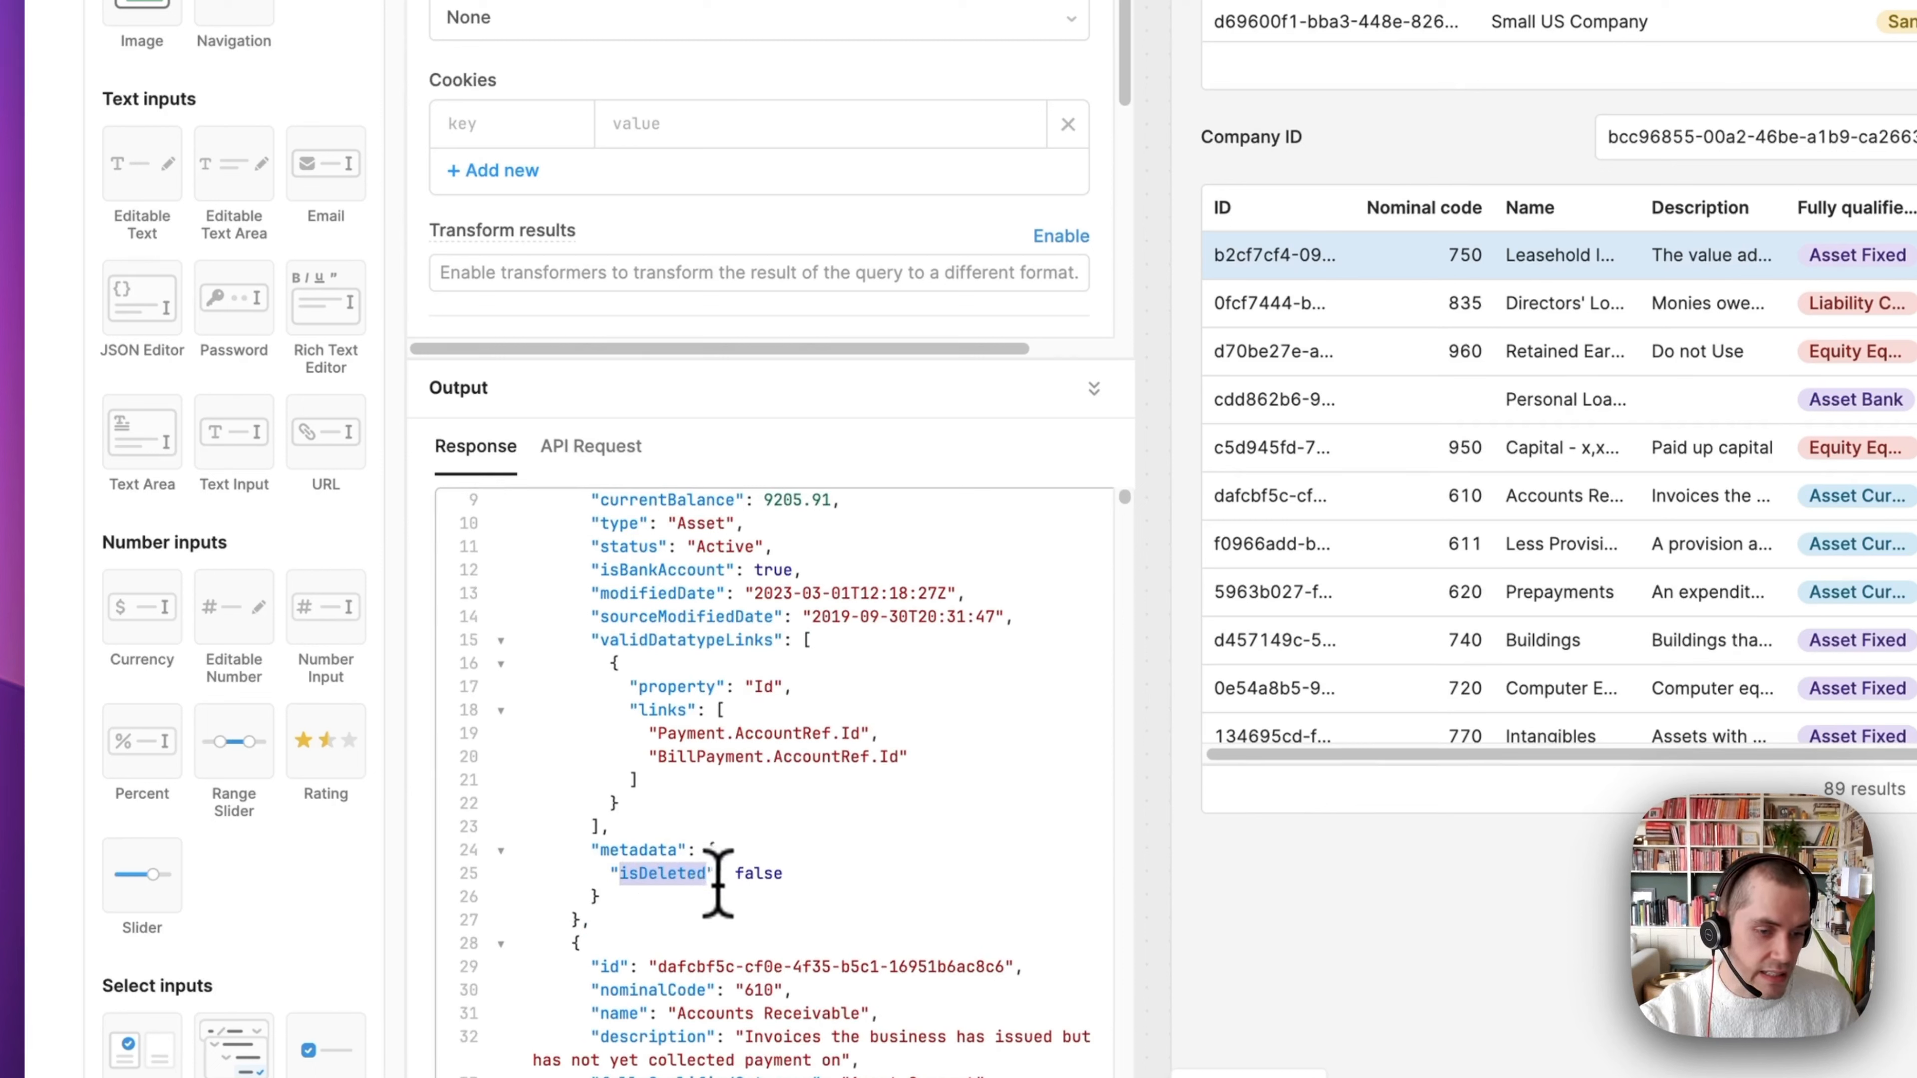
left_click(1053, 238)
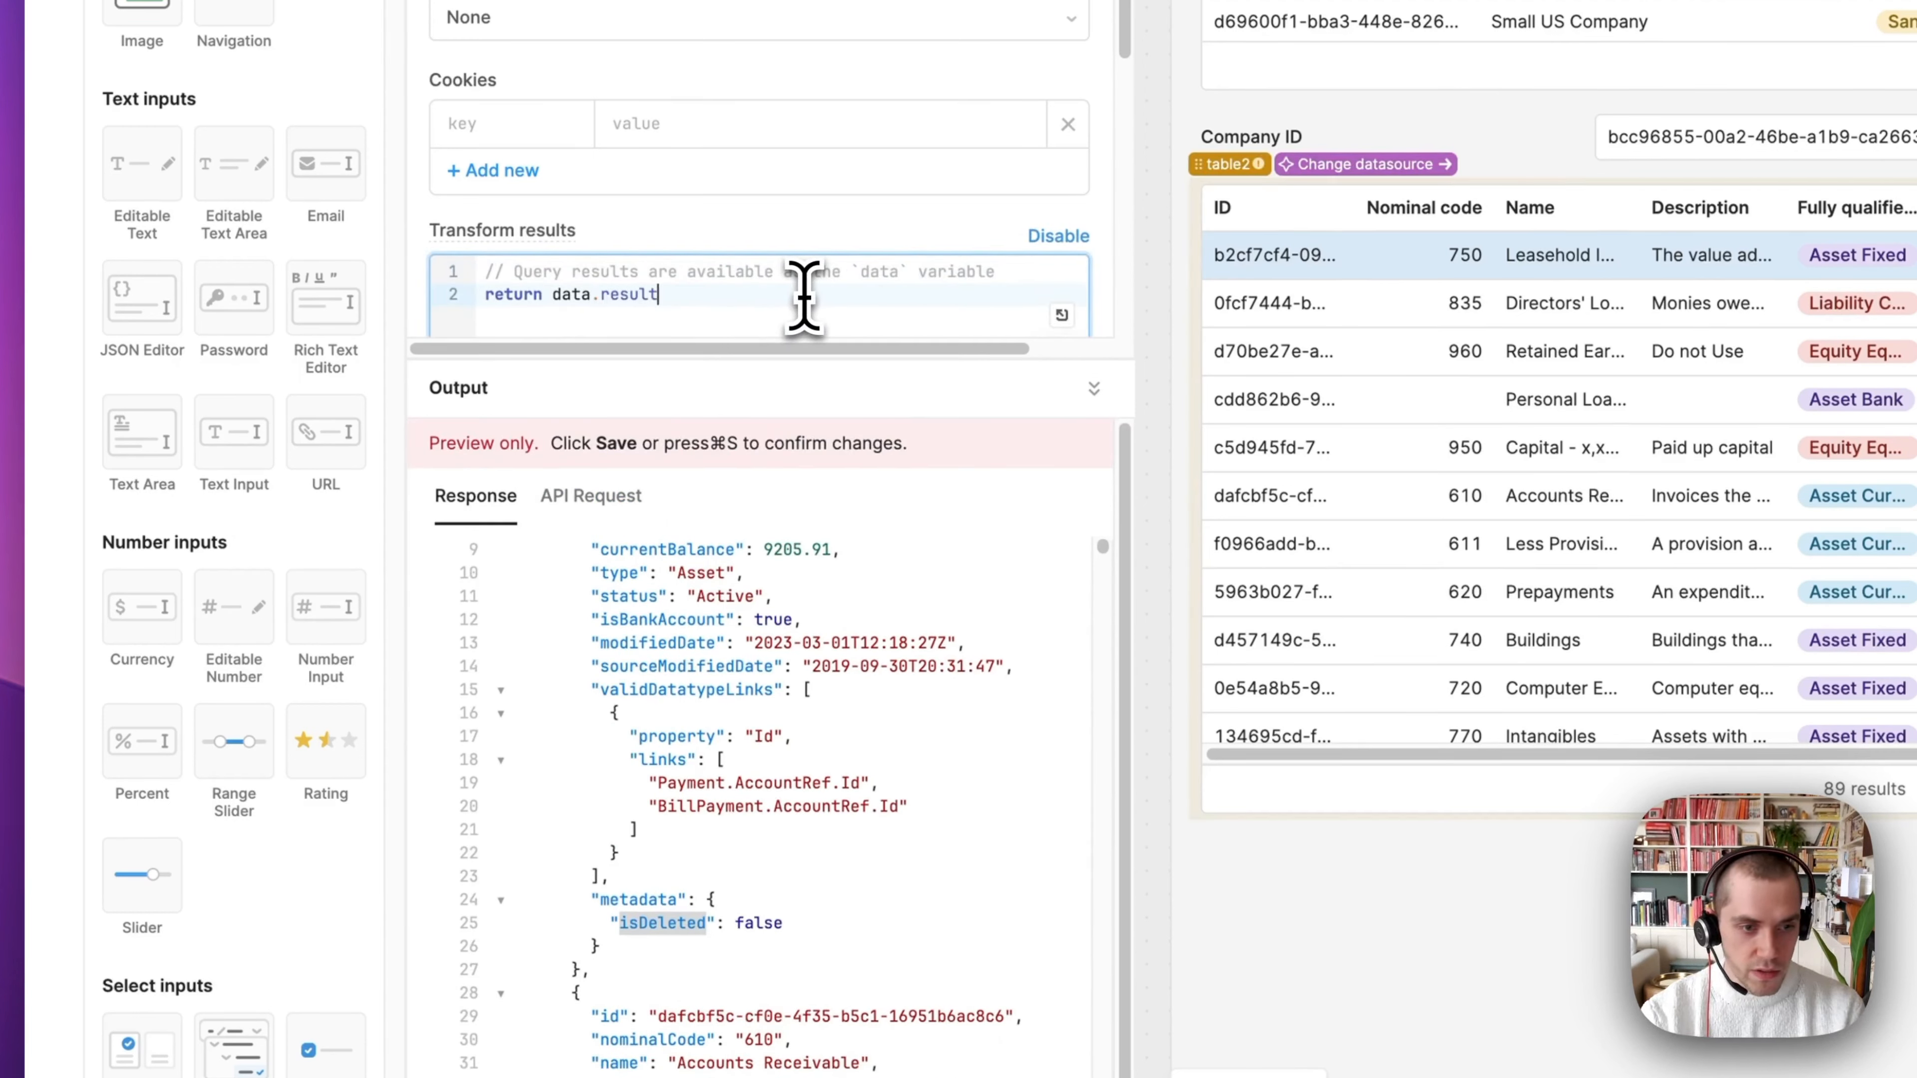
type(".results.map(result")
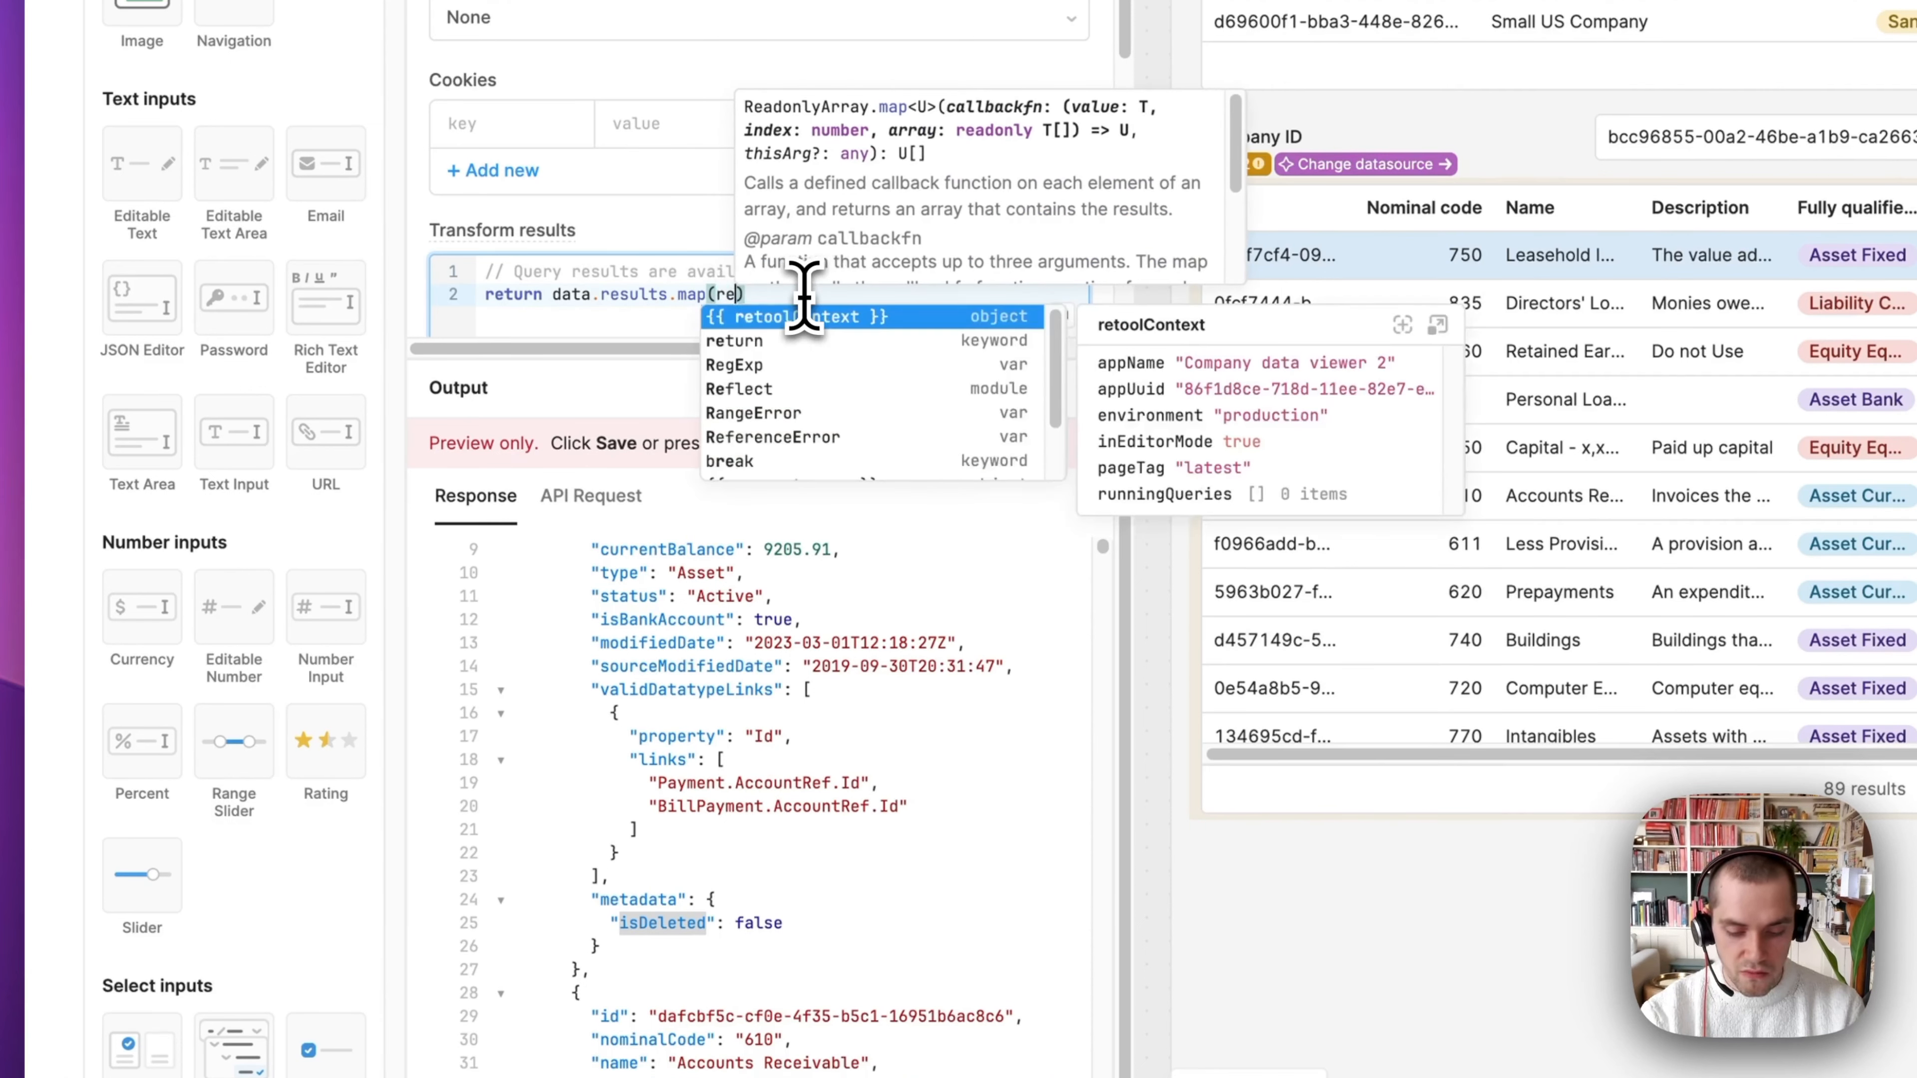
type("=>")
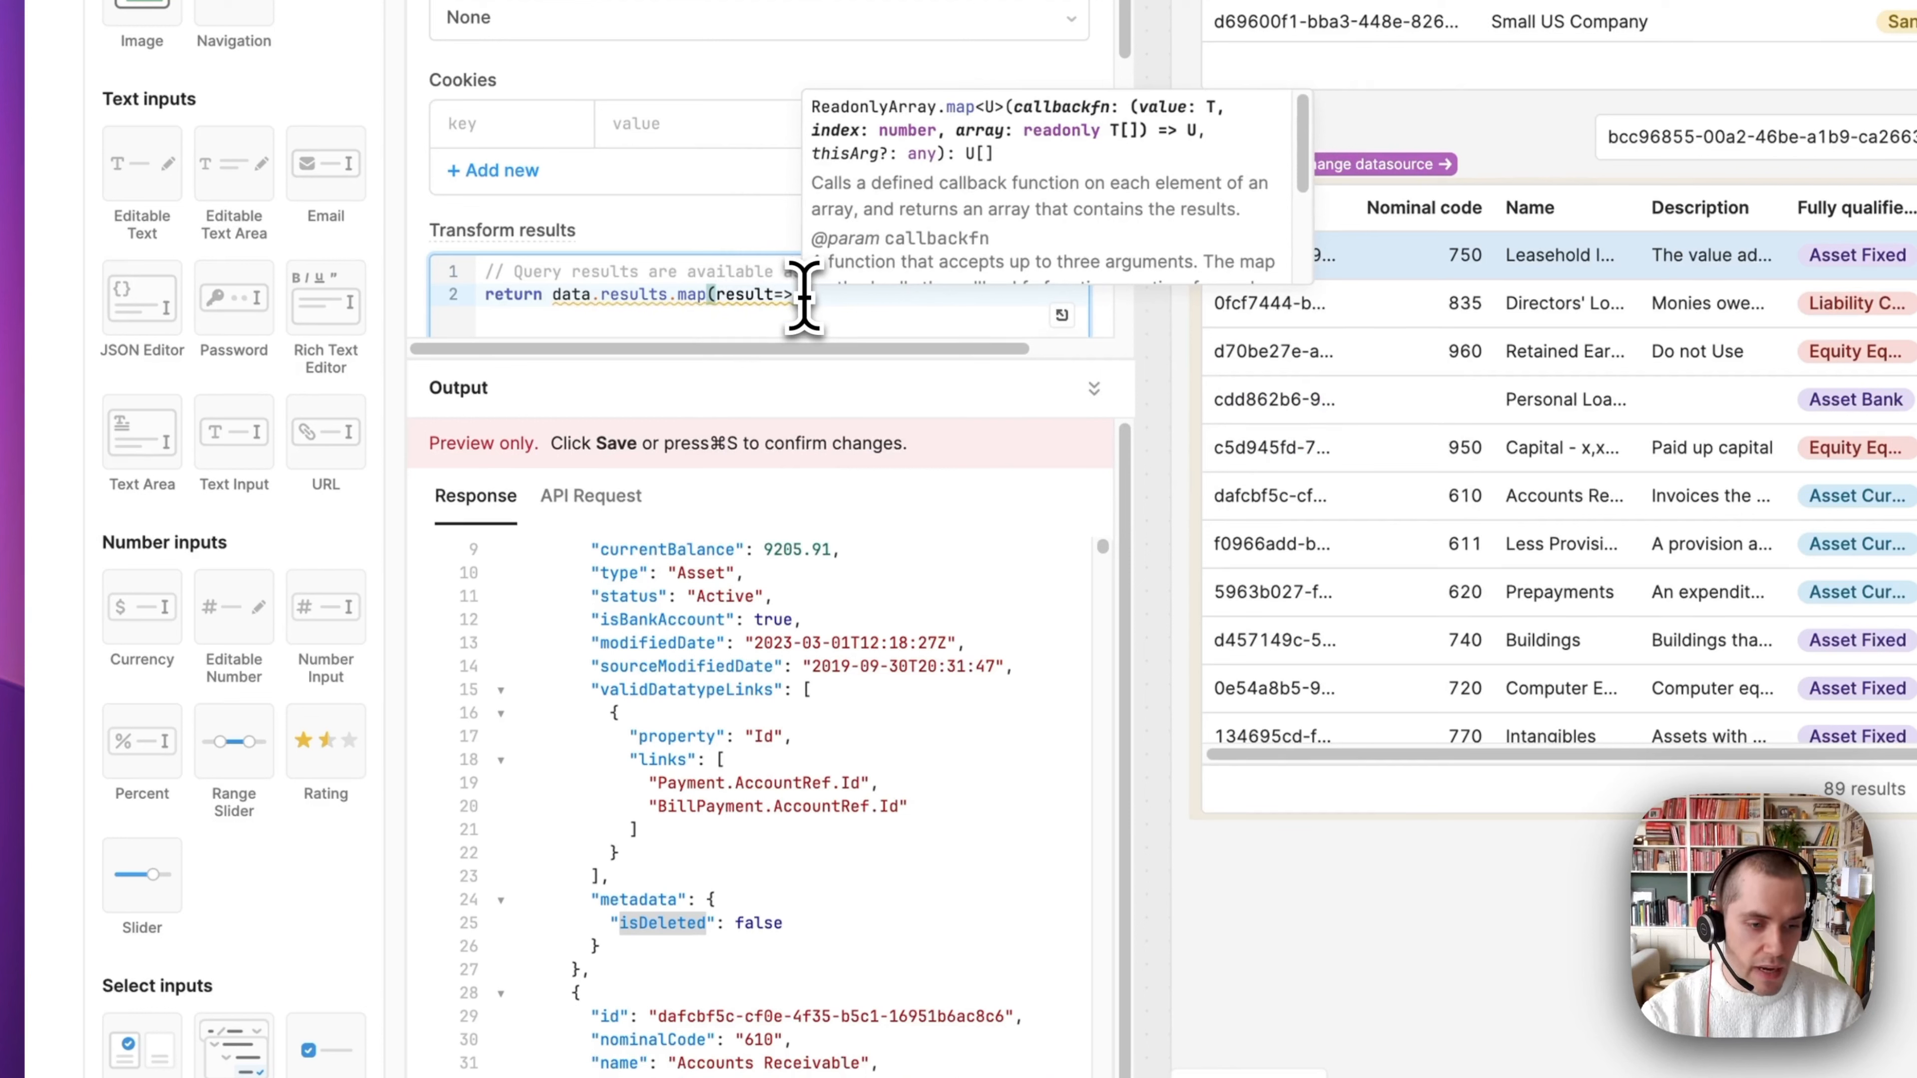
key("super+a")
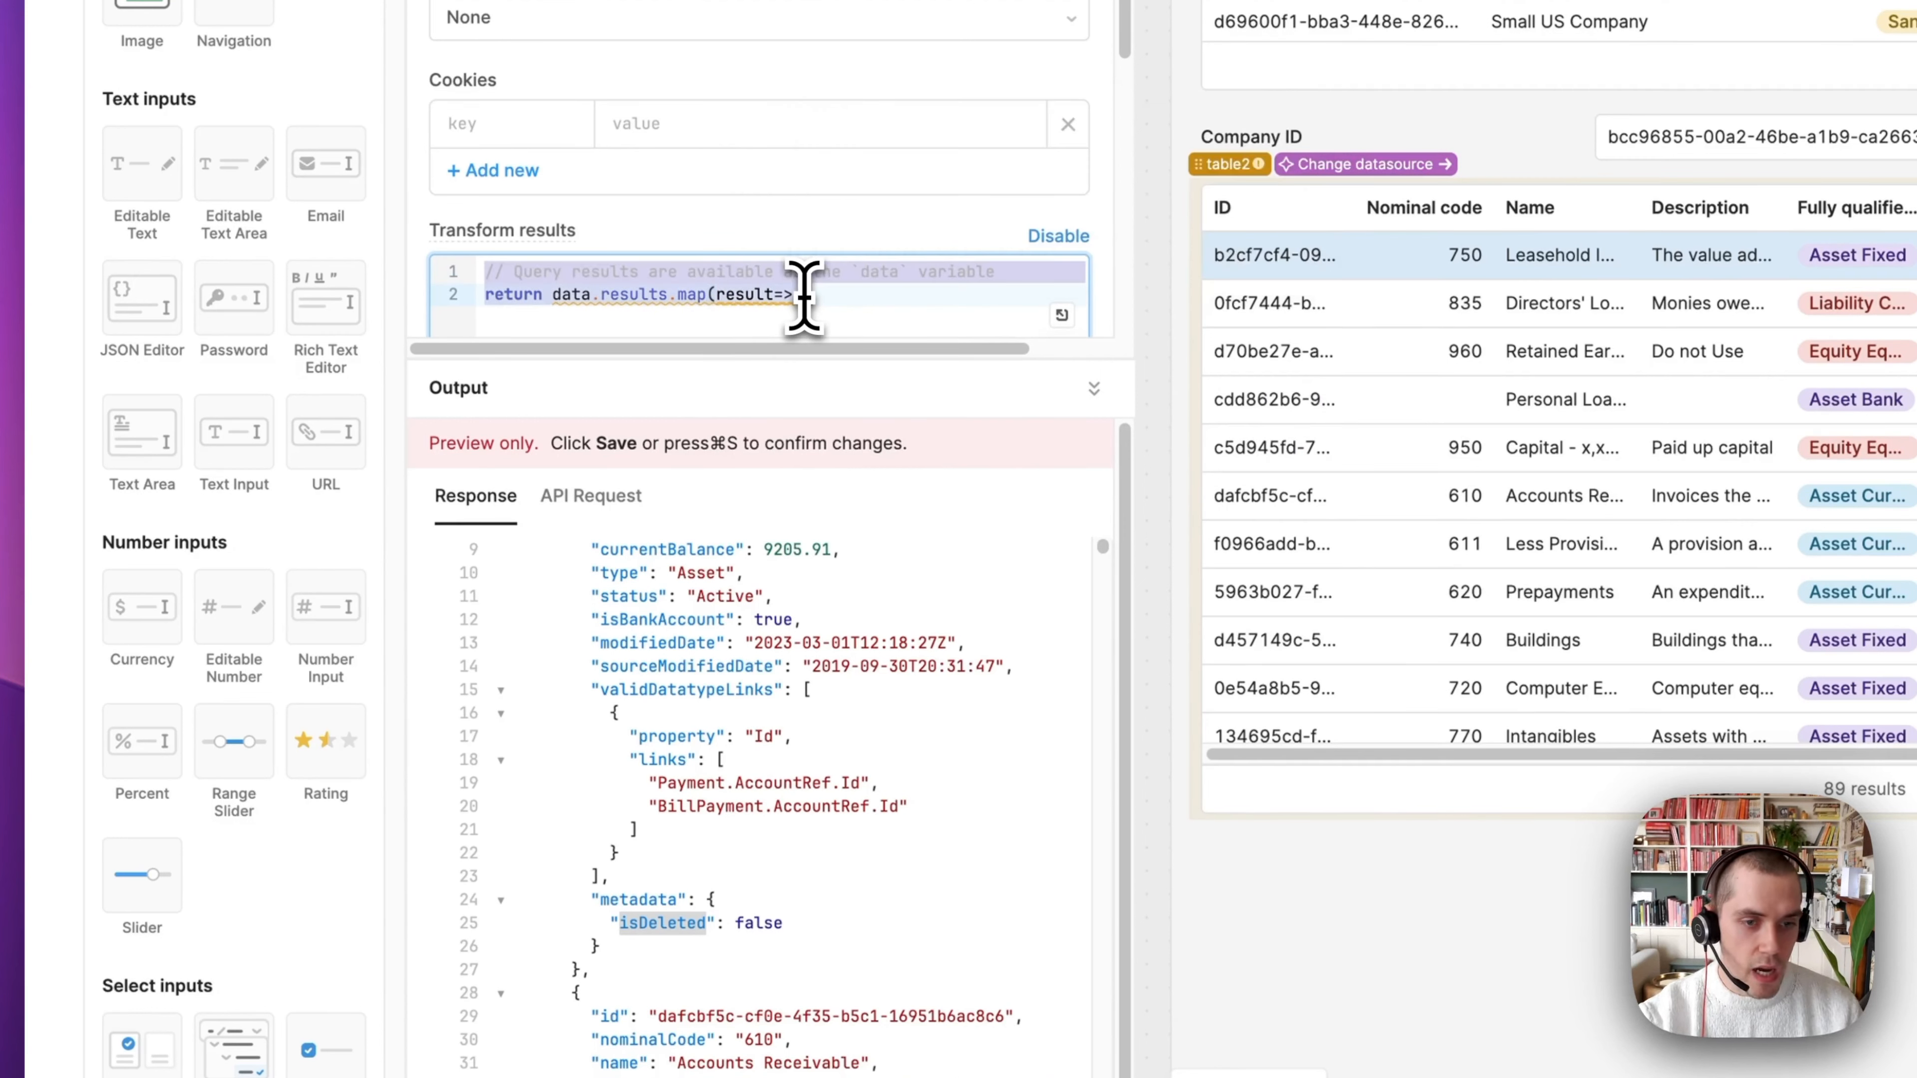
left_click(1059, 238)
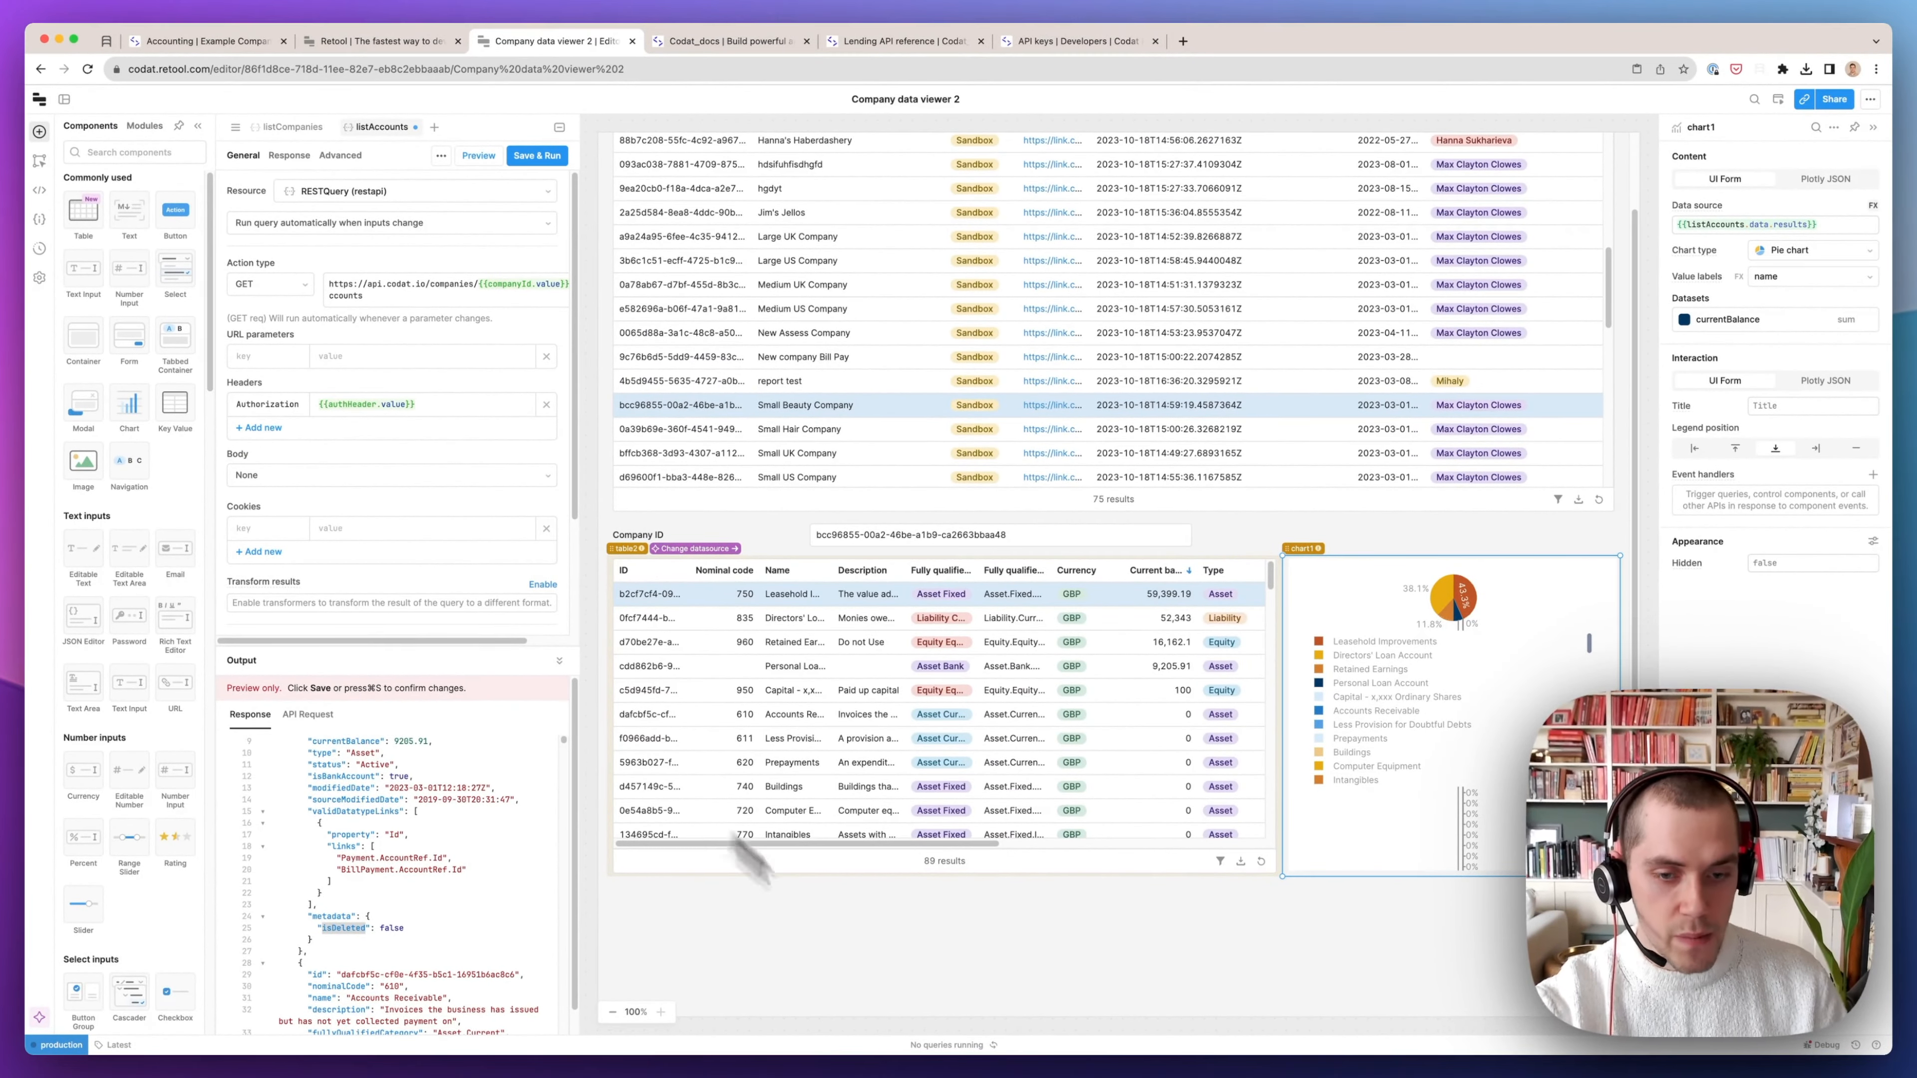
left_click(1063, 970)
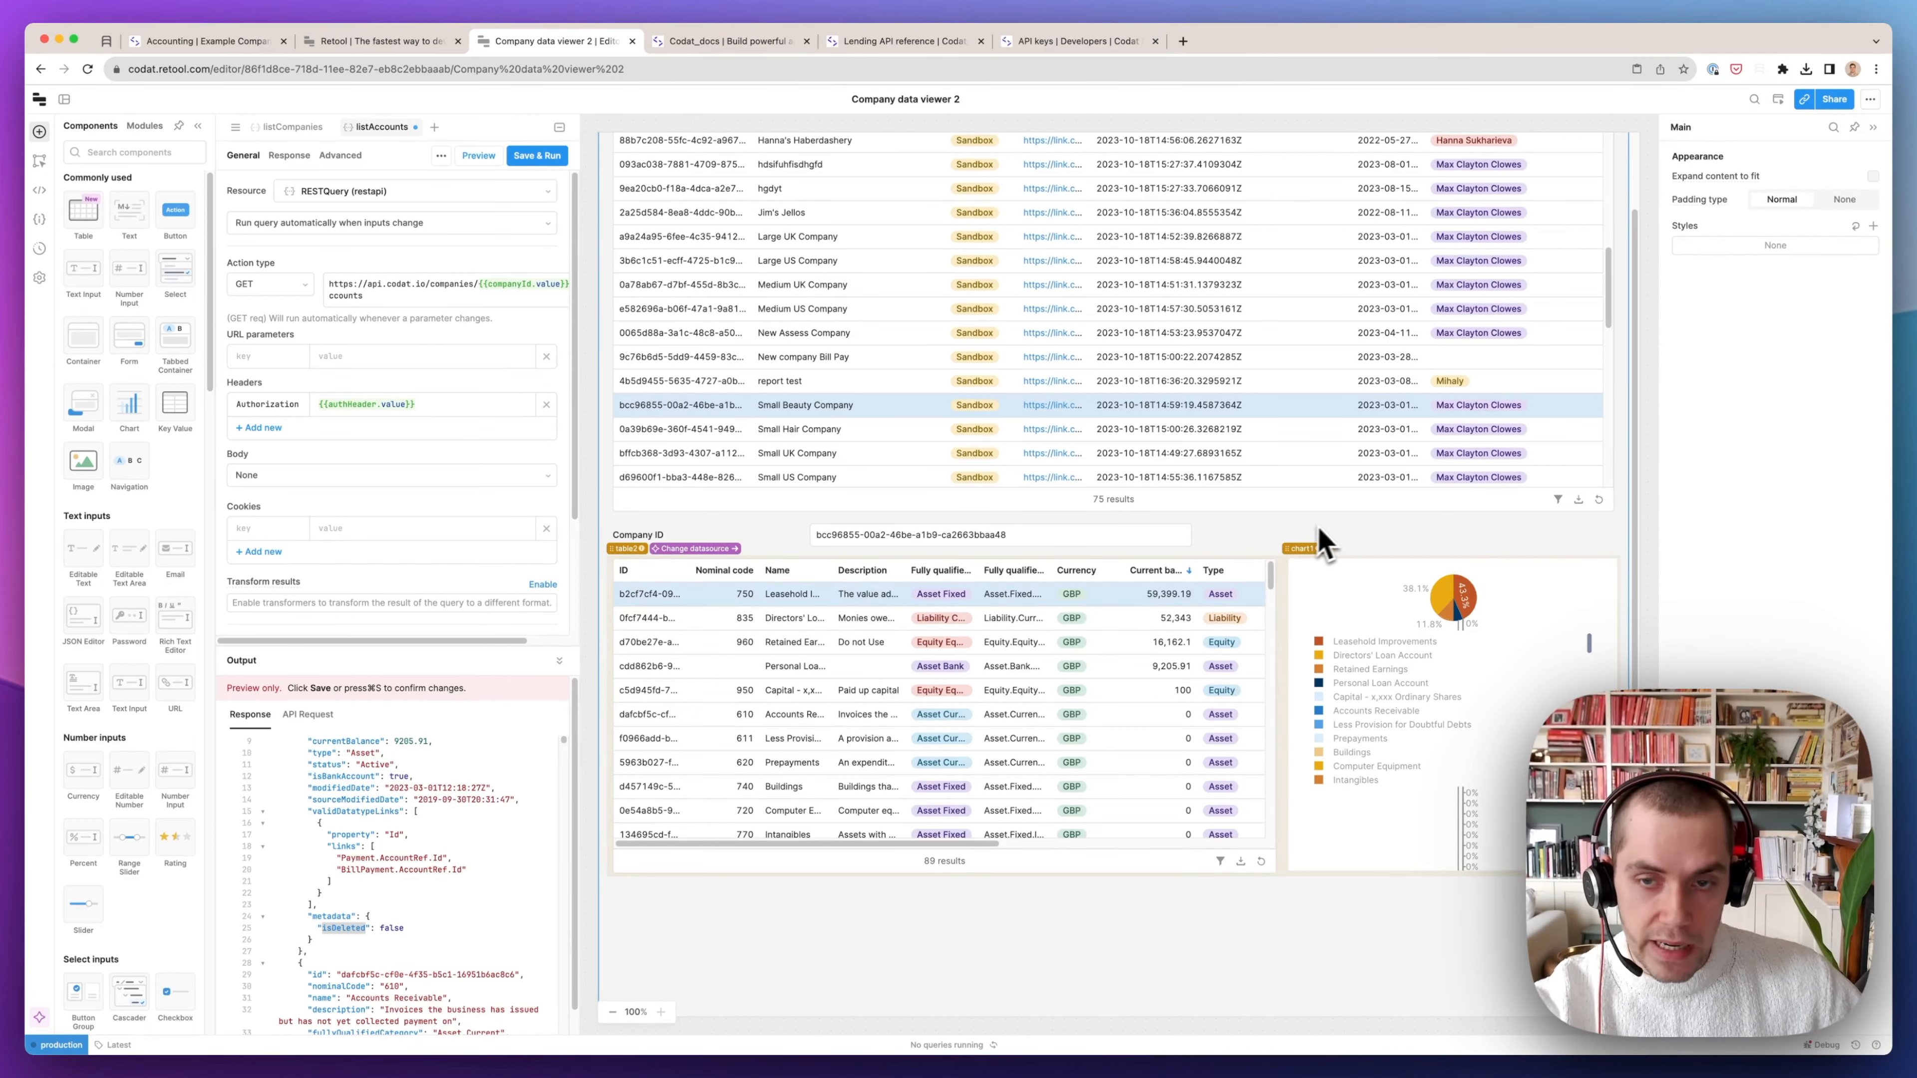
Switch to the Codat portal and view its webhook events monitor
scroll(1361, 556, "up", 2)
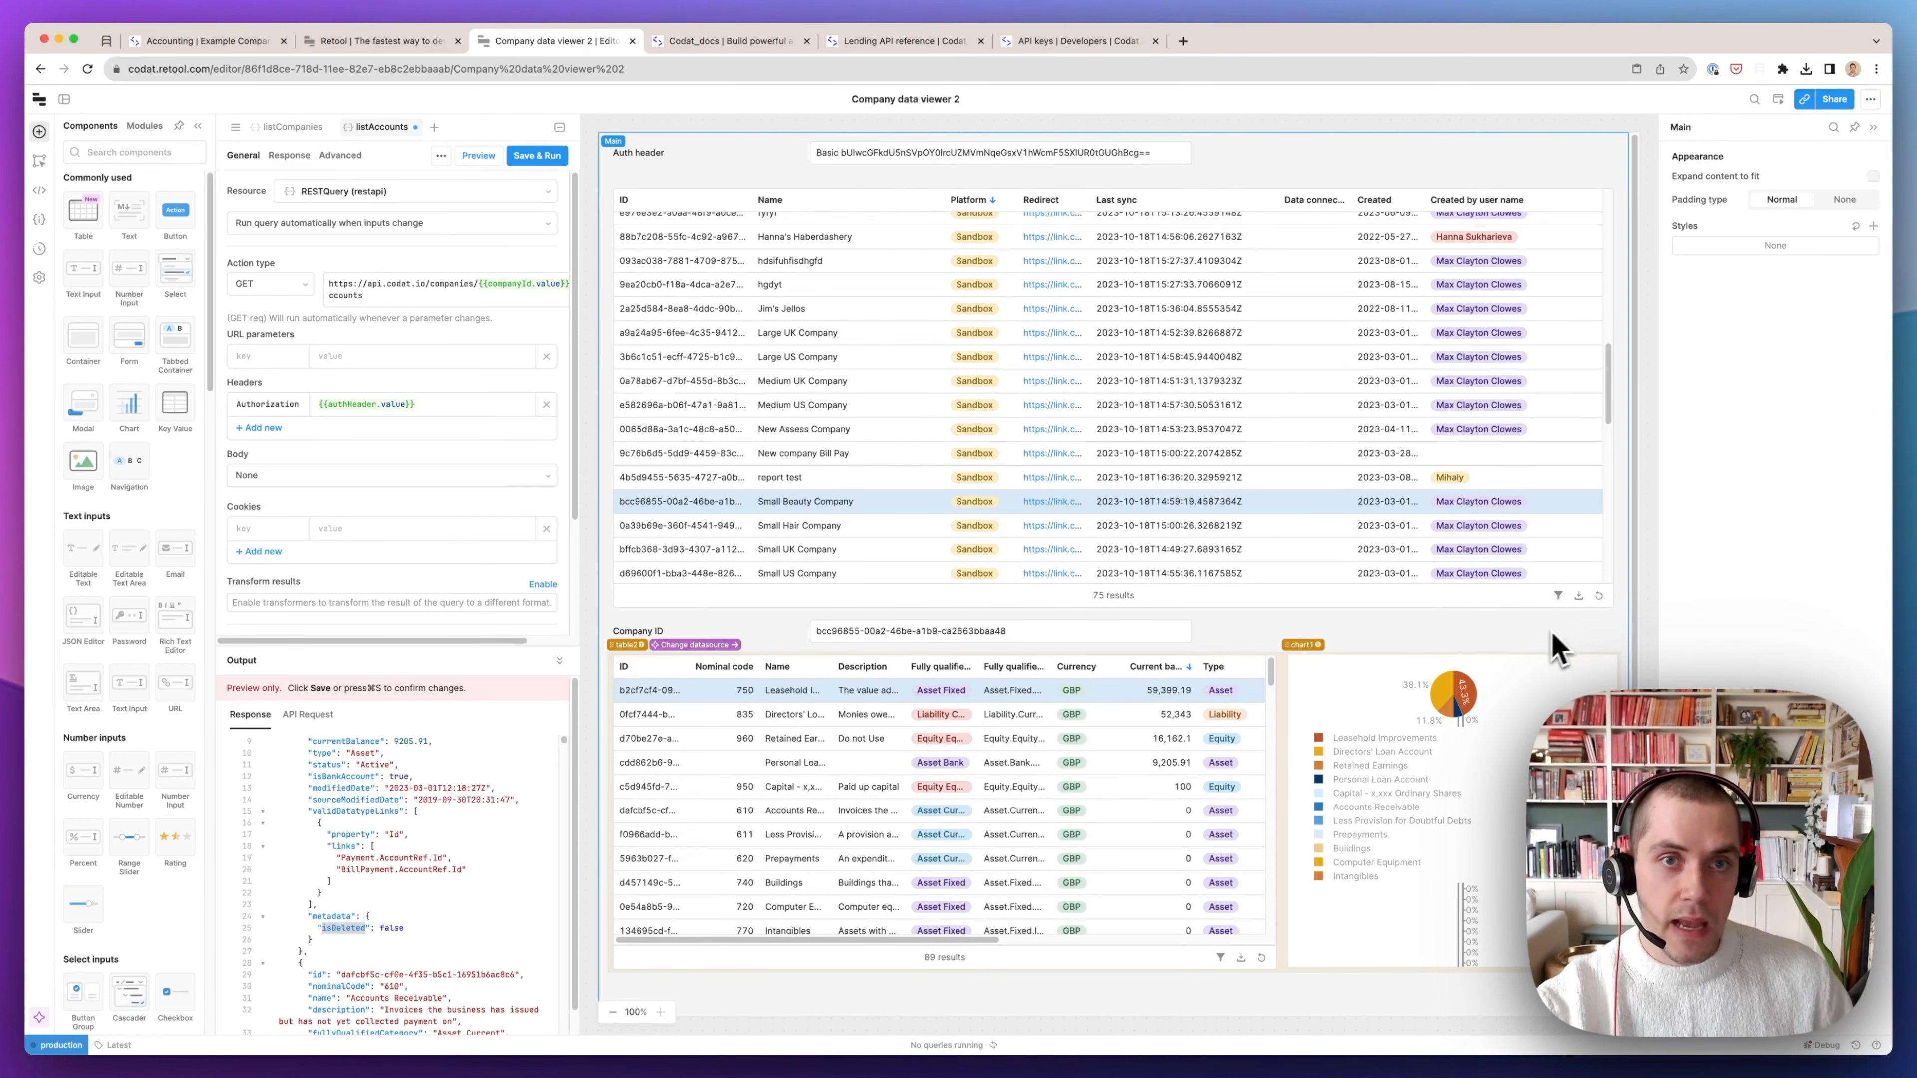
left_click(1081, 44)
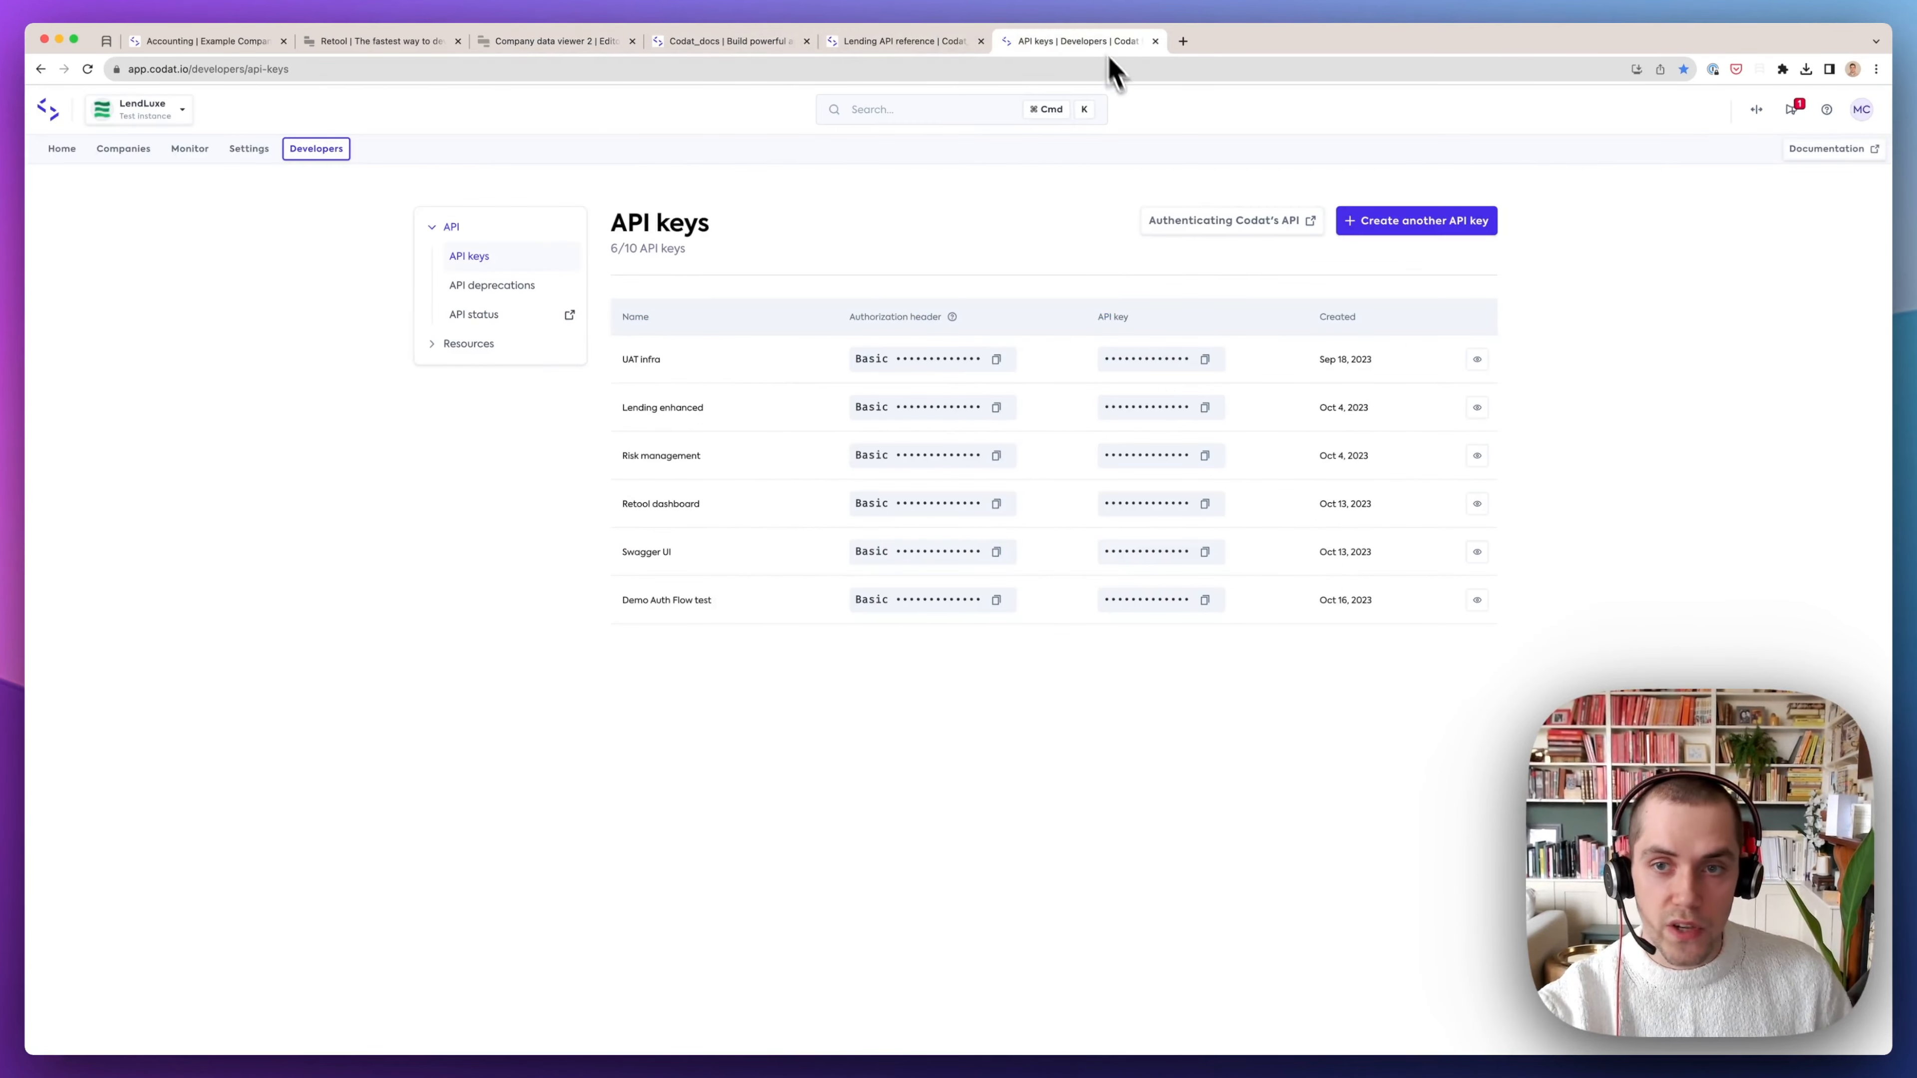
left_click(190, 149)
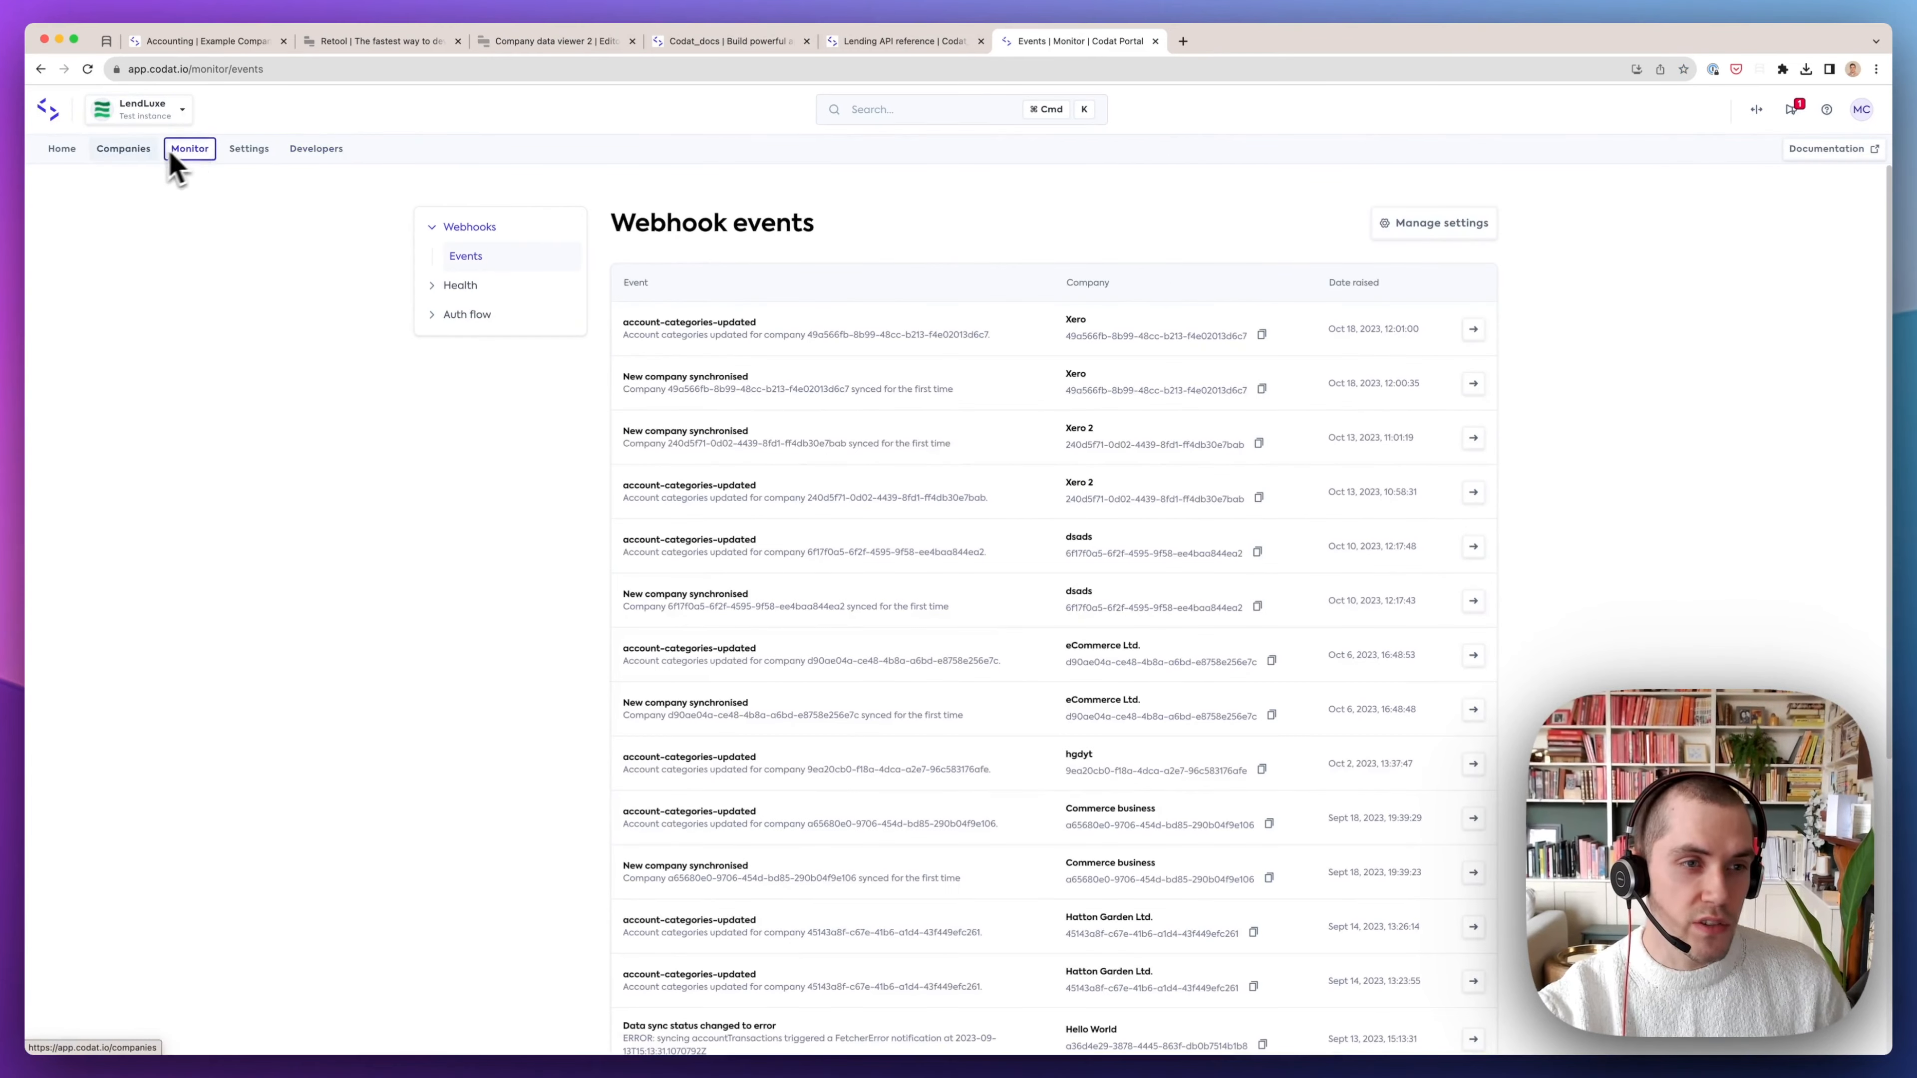
Create a new data export of Example Company's accounting and banking data in the Codat portal
left_click(751, 46)
key("super+1")
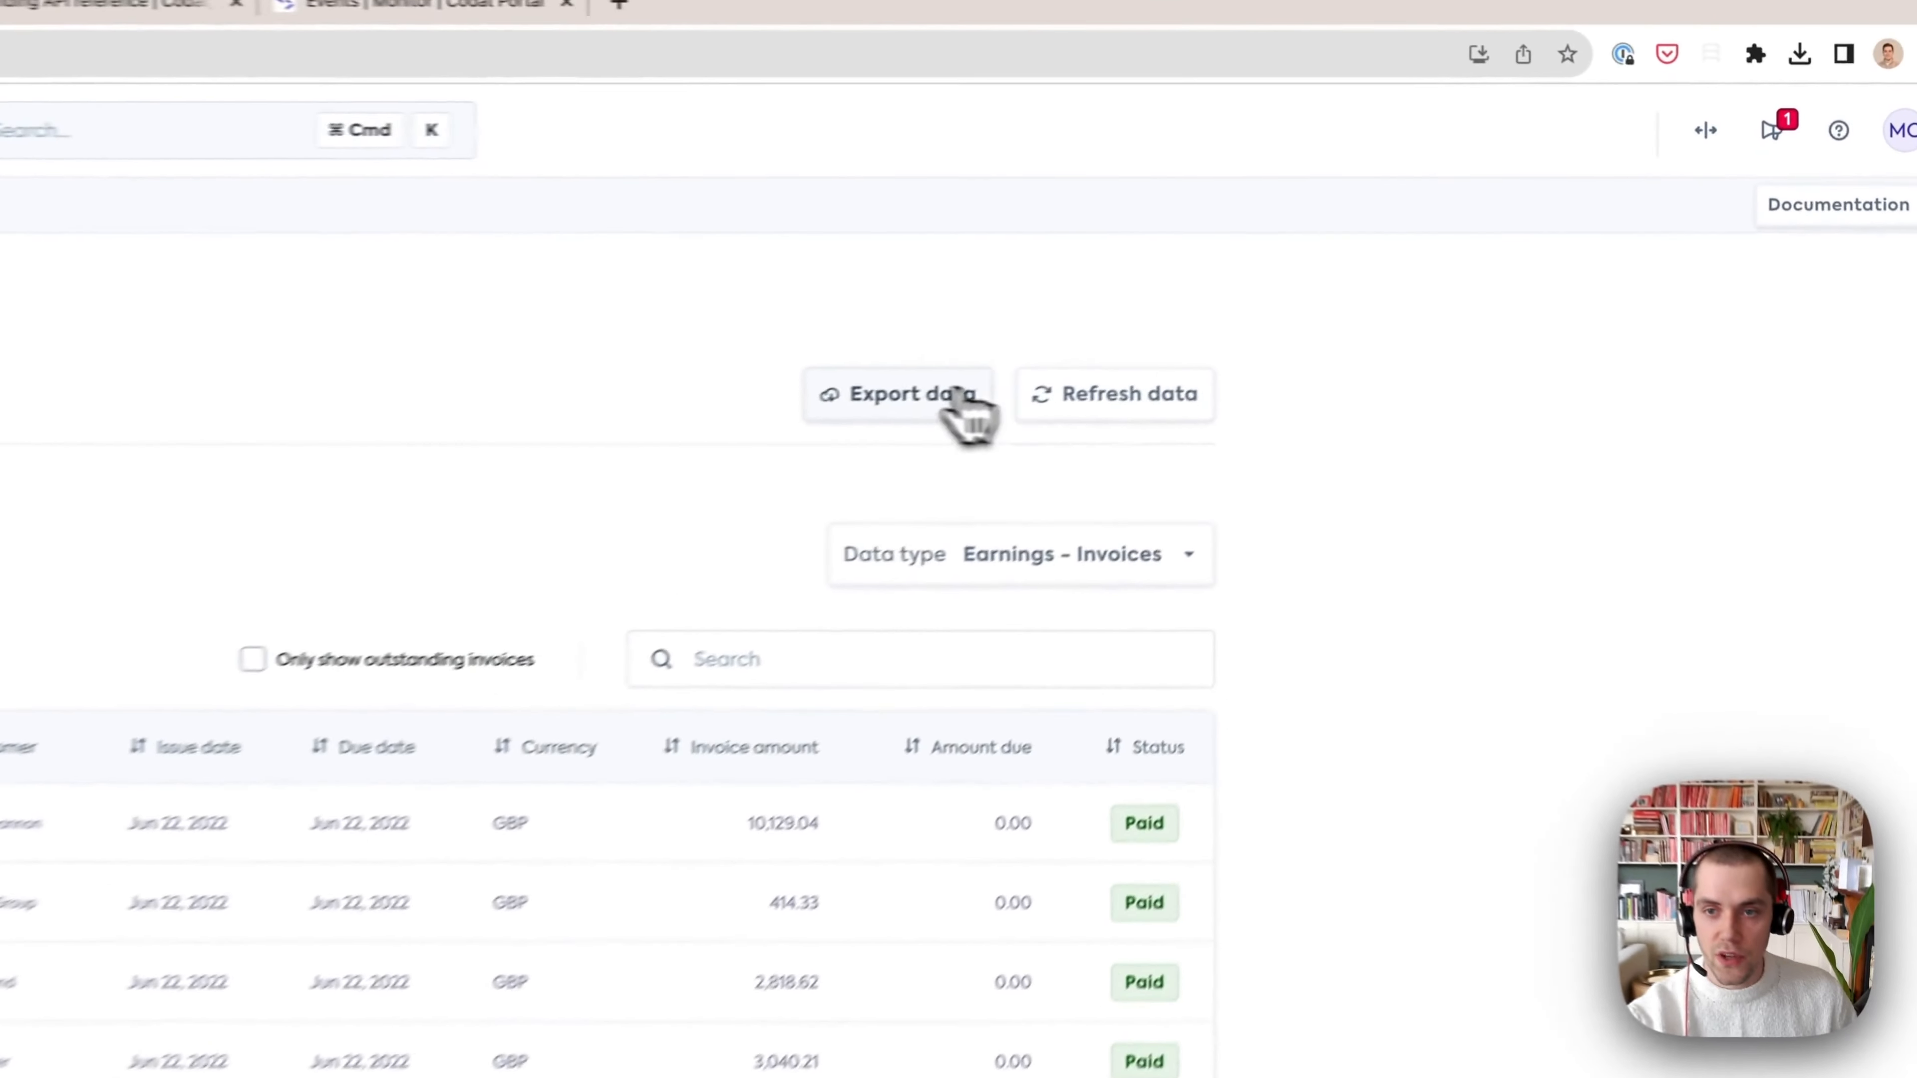
left_click(1275, 272)
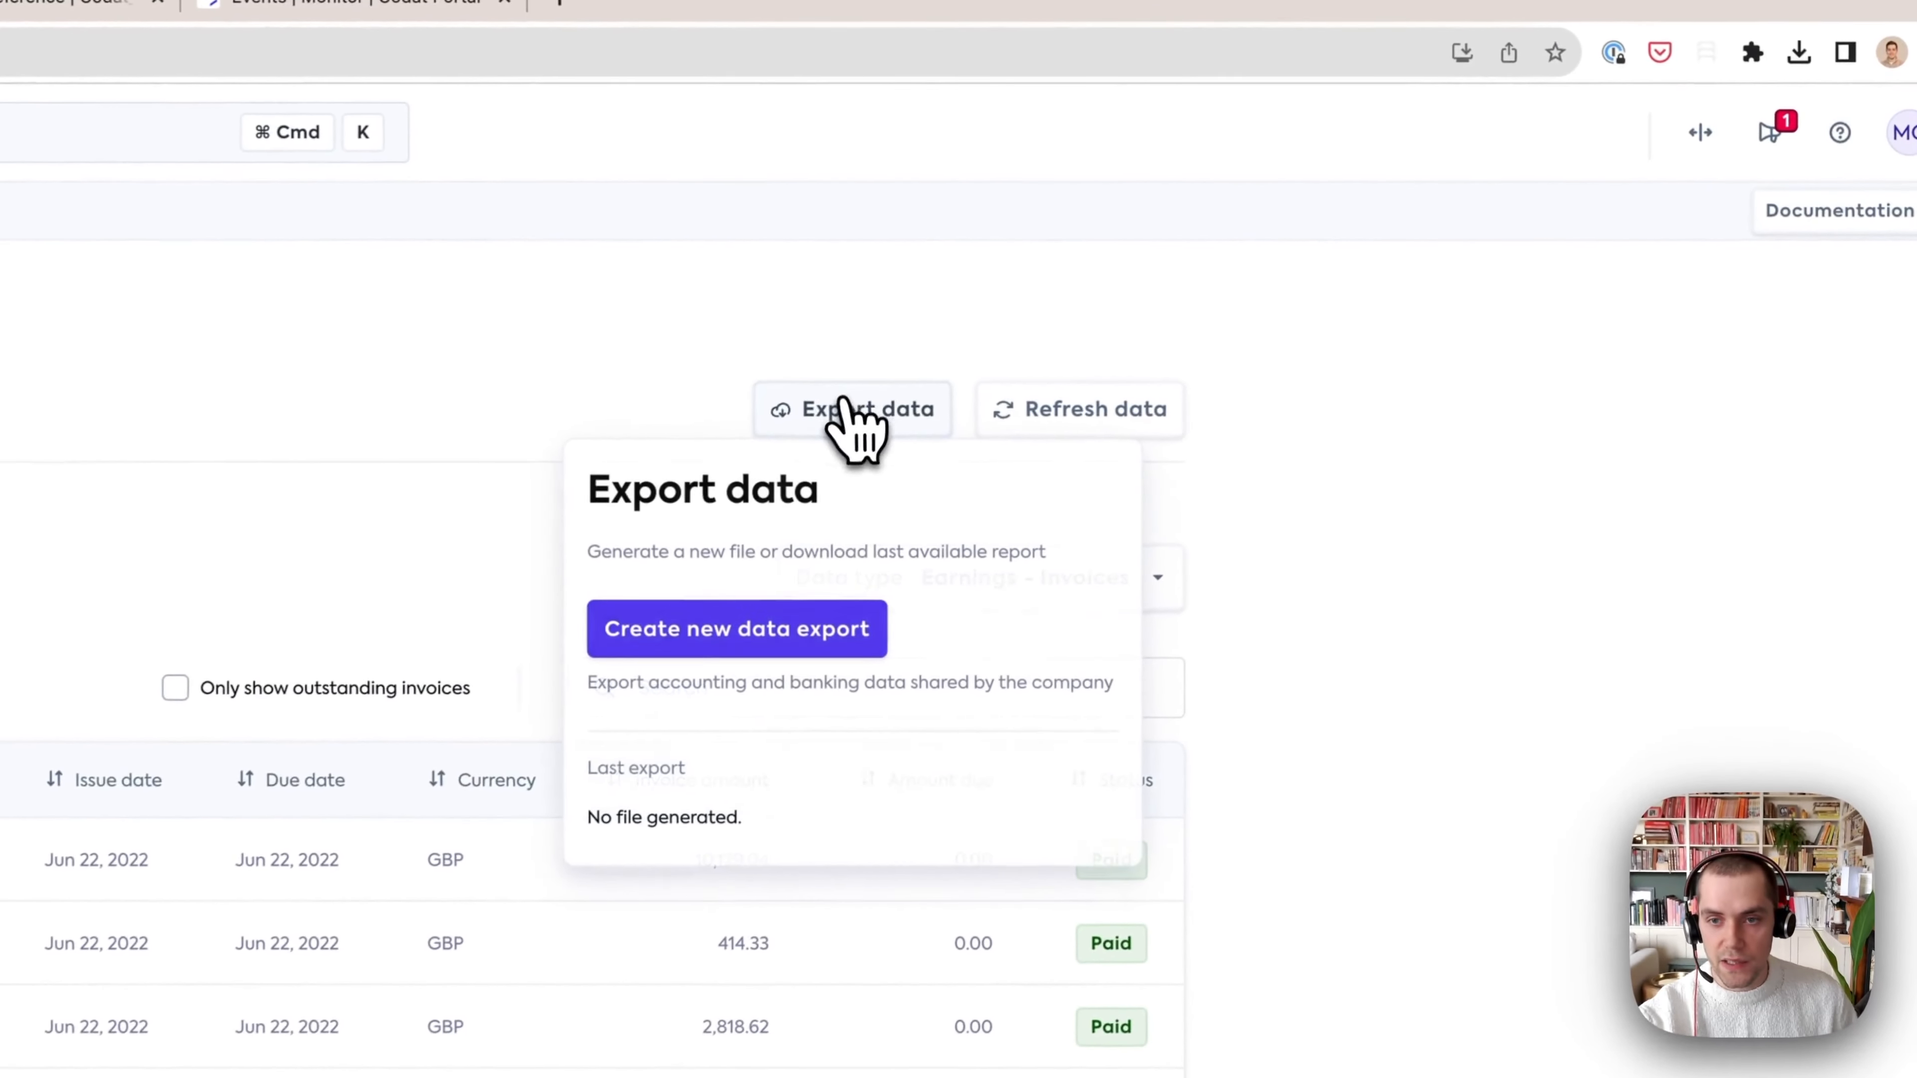
left_click(827, 638)
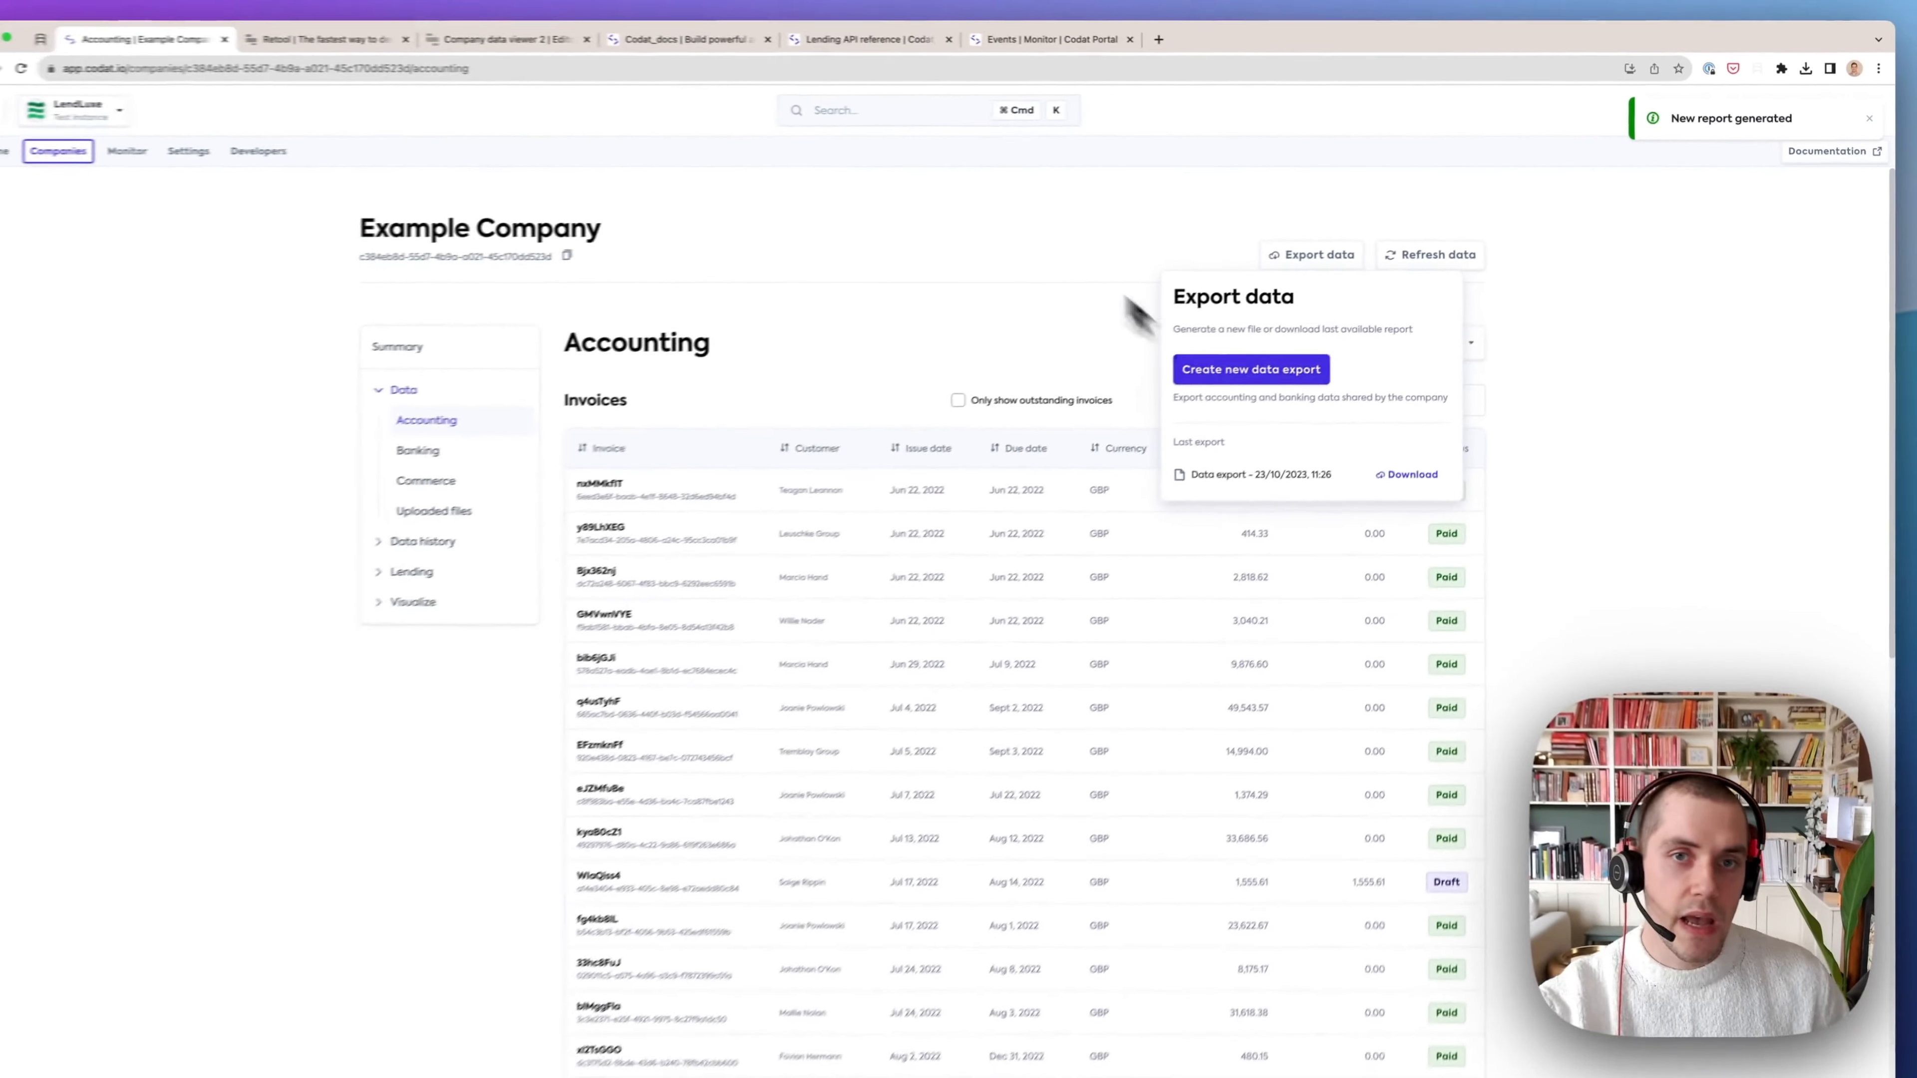
Return to the Company data viewer 2 app in Retool and download the companies table's data
left_click(498, 41)
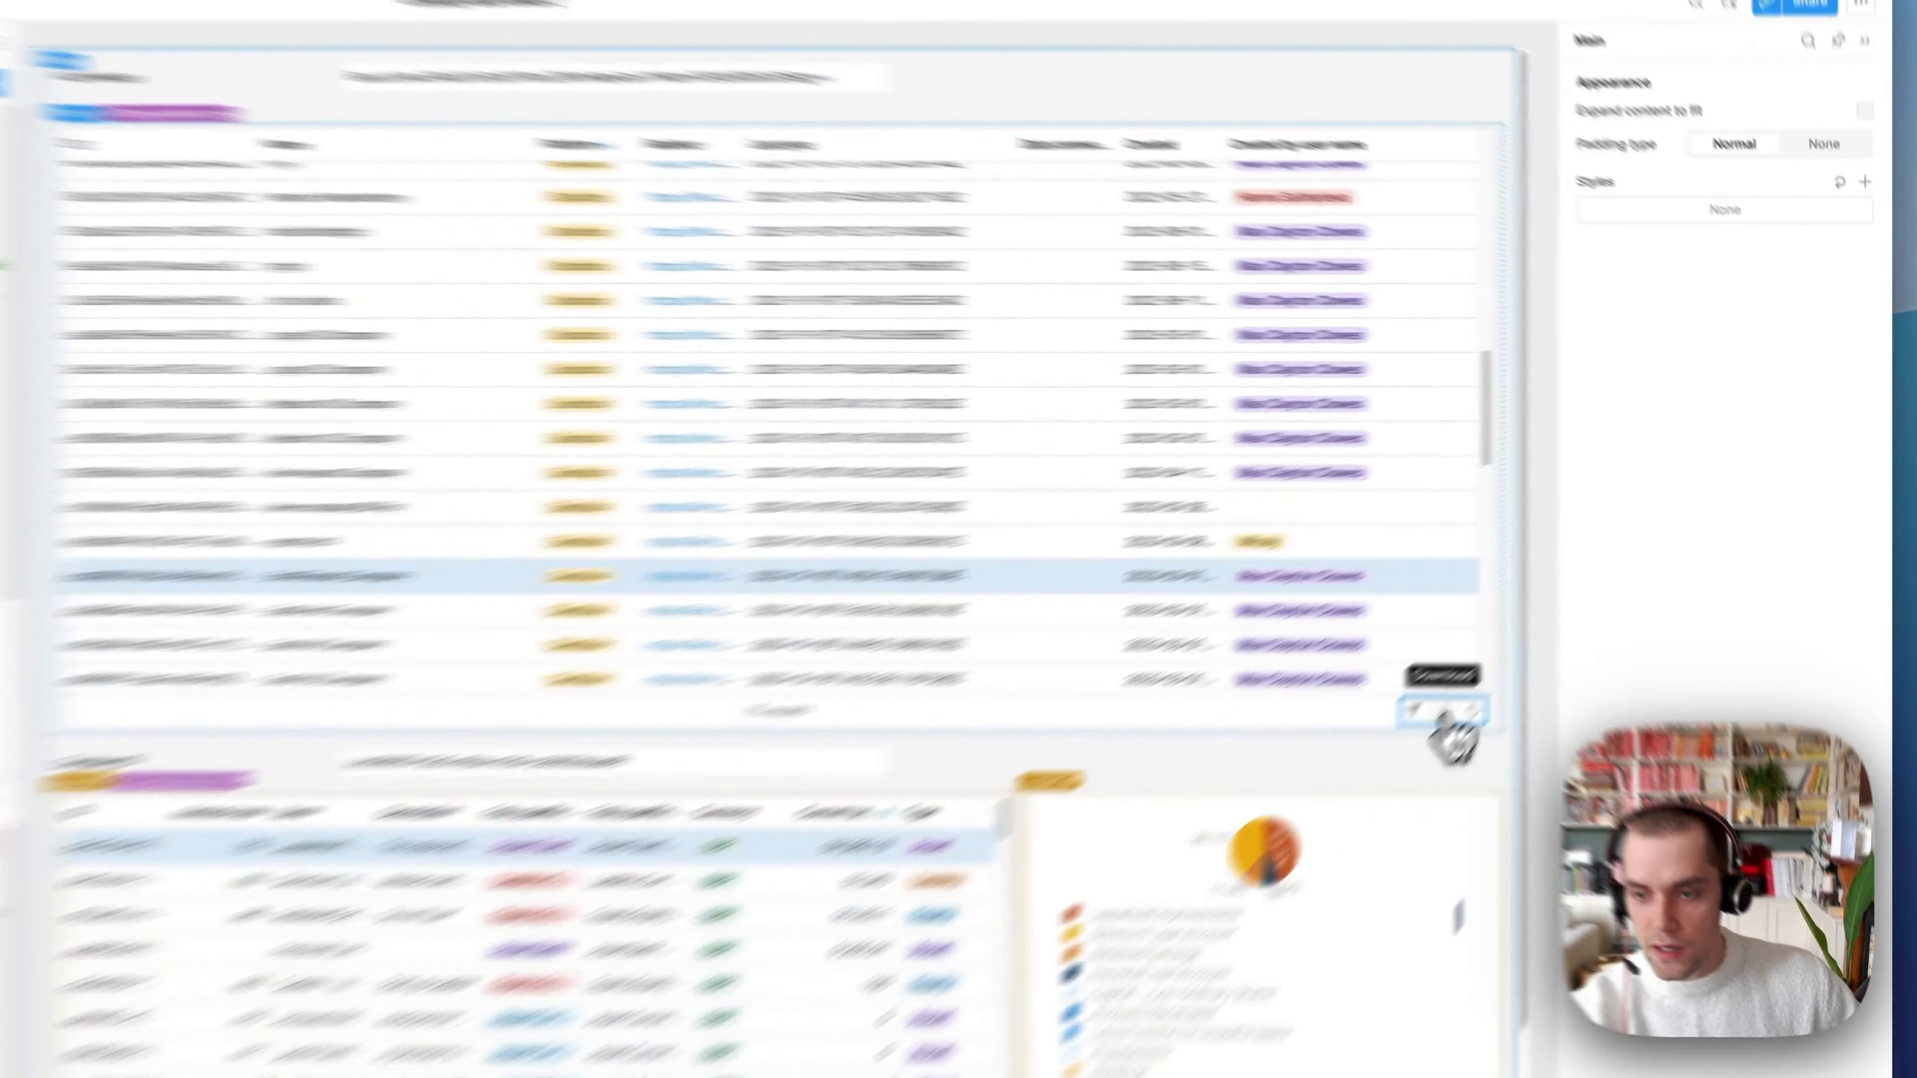
left_click(1579, 597)
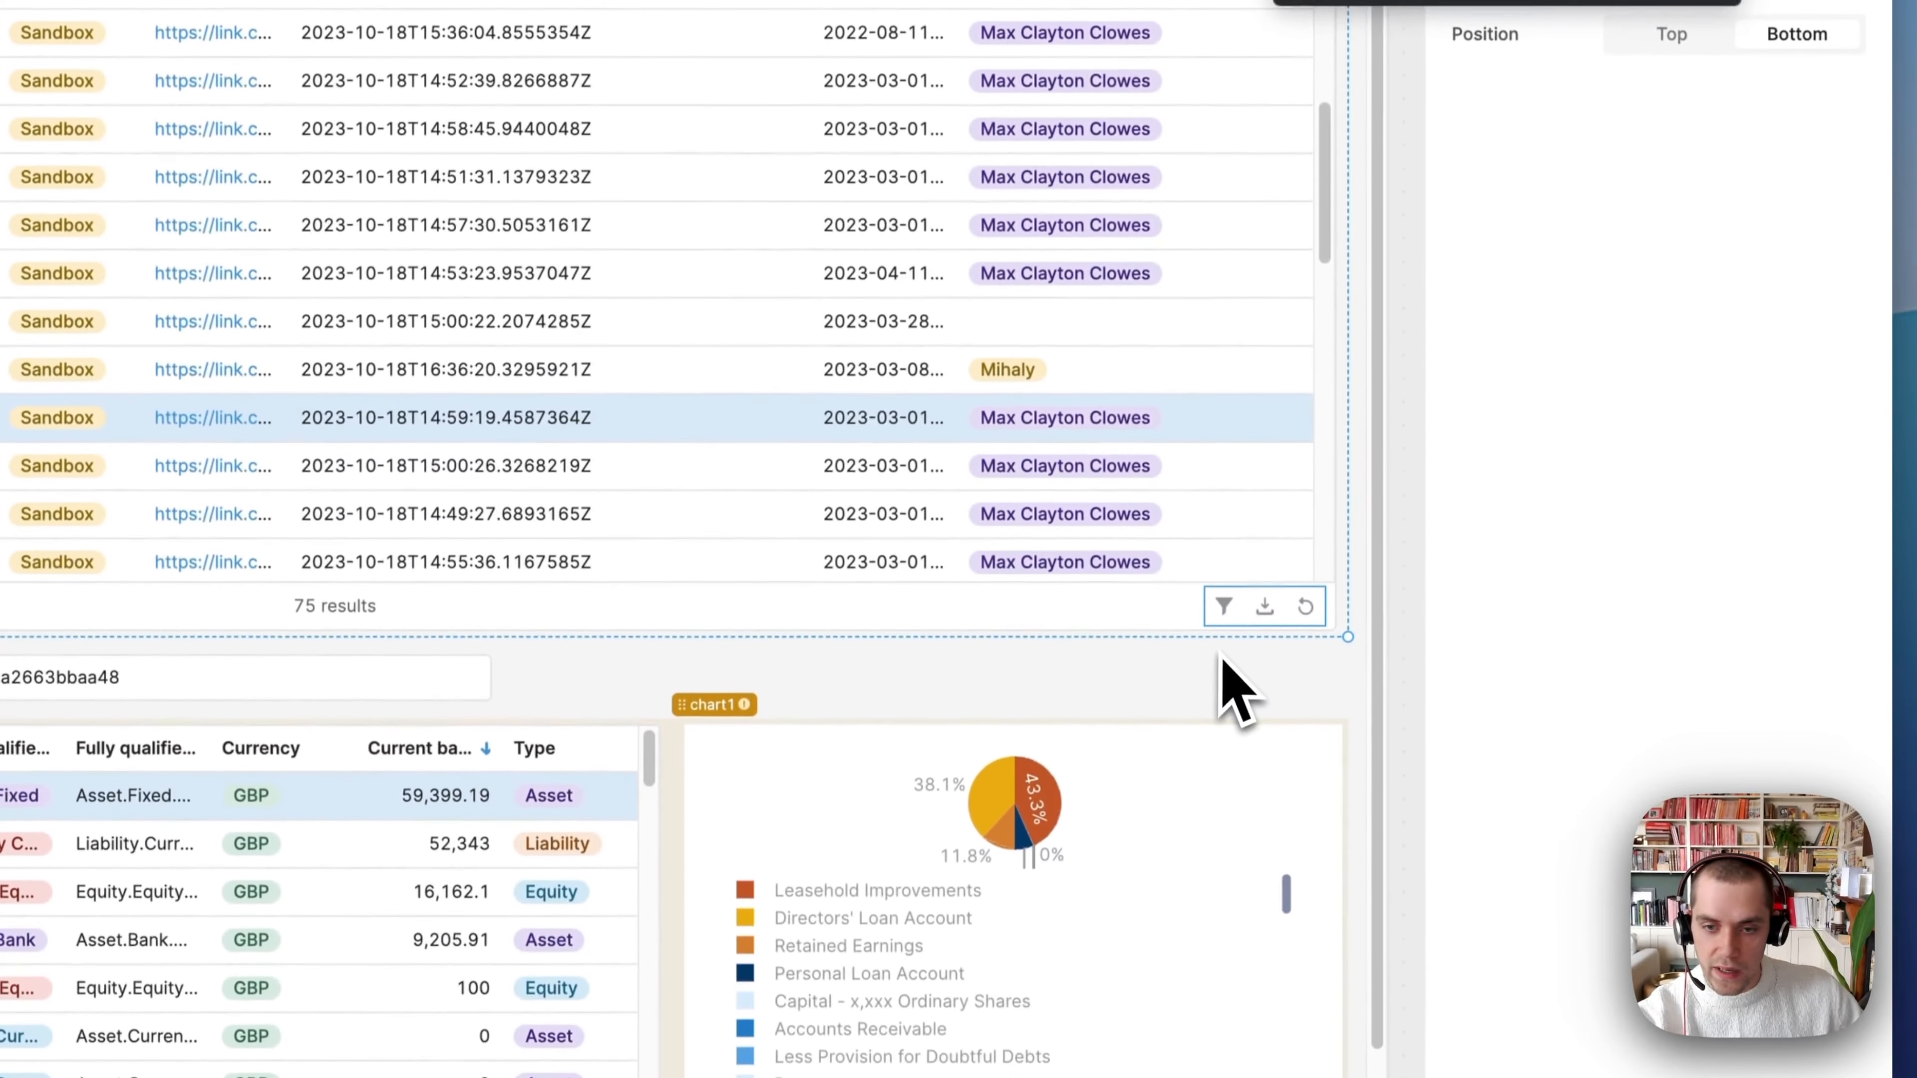
Try out the companies table's filter settings and remove the filter again
left_click(1223, 657)
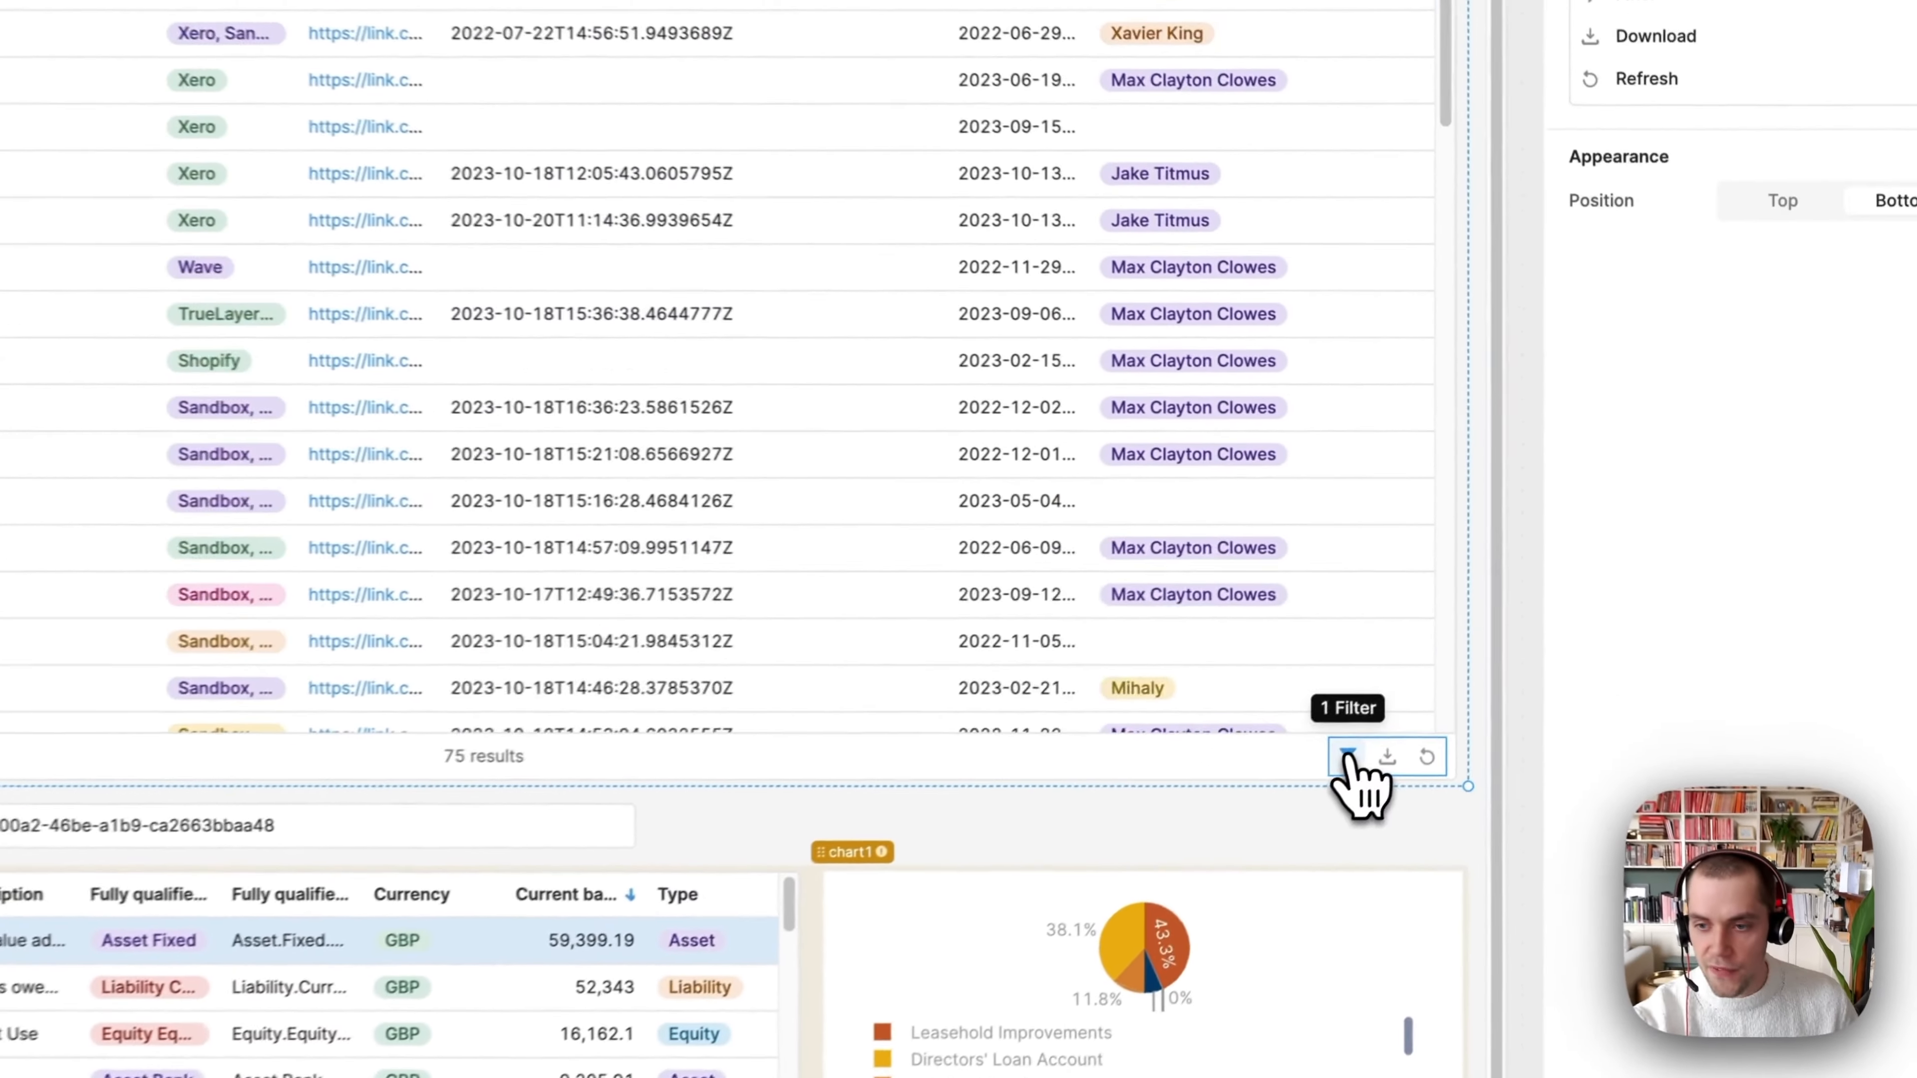
left_click(1557, 595)
left_click(1317, 594)
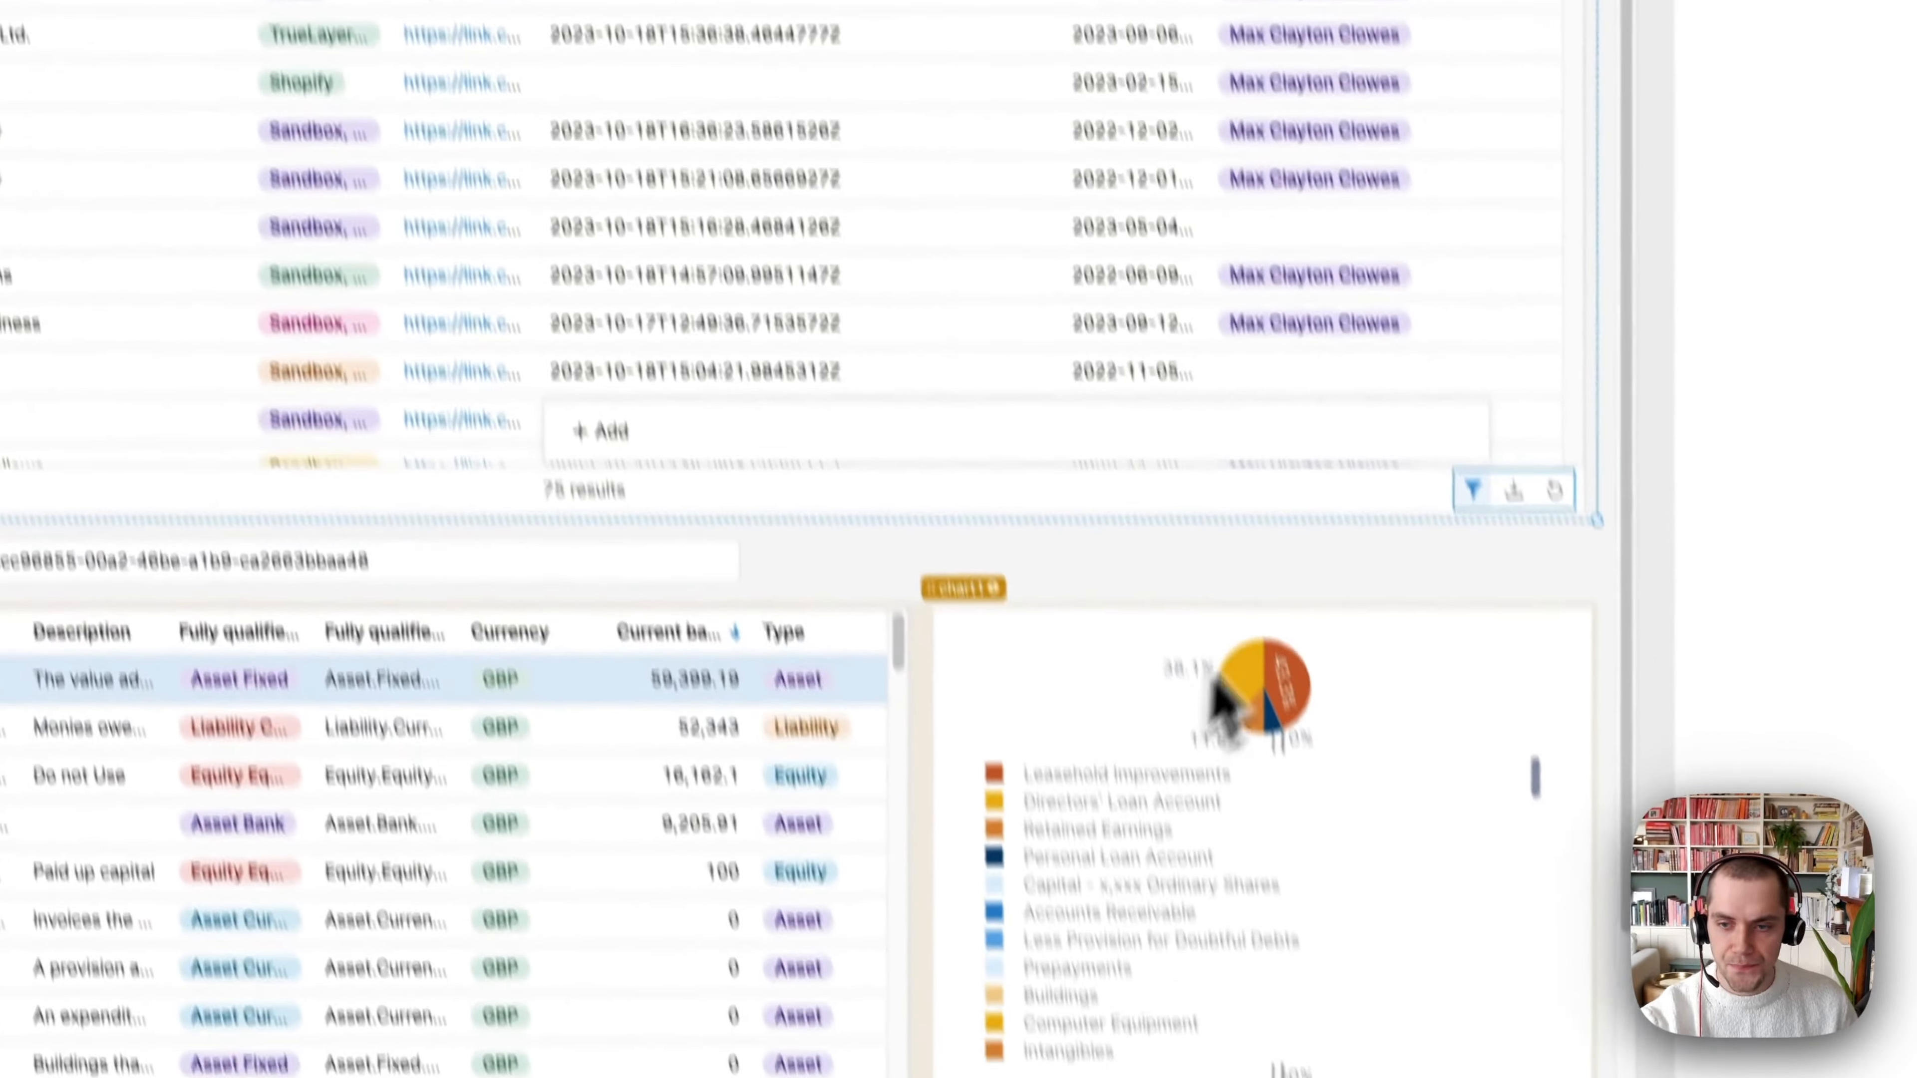
left_click(1135, 868)
left_click(1243, 528)
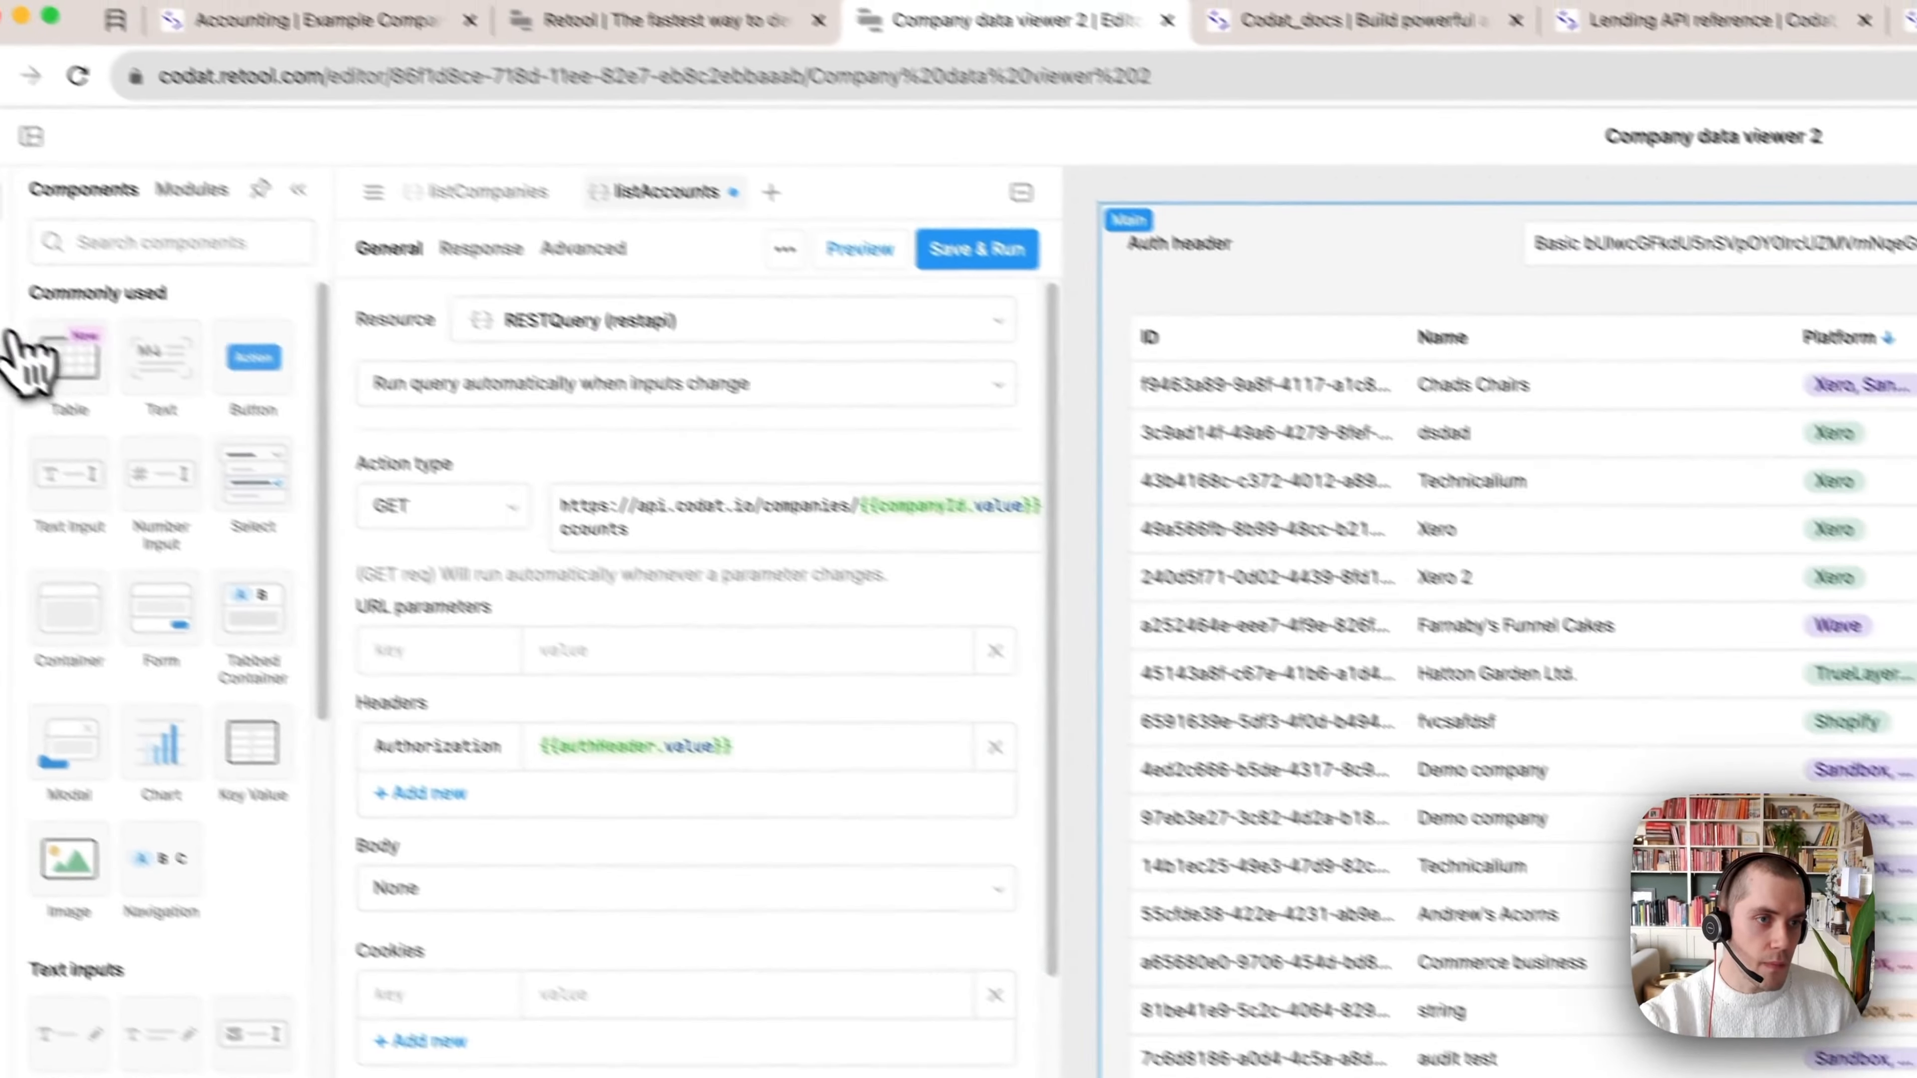
Show the list of the app's queries and look through the accounts table for the selected company
left_click(48, 355)
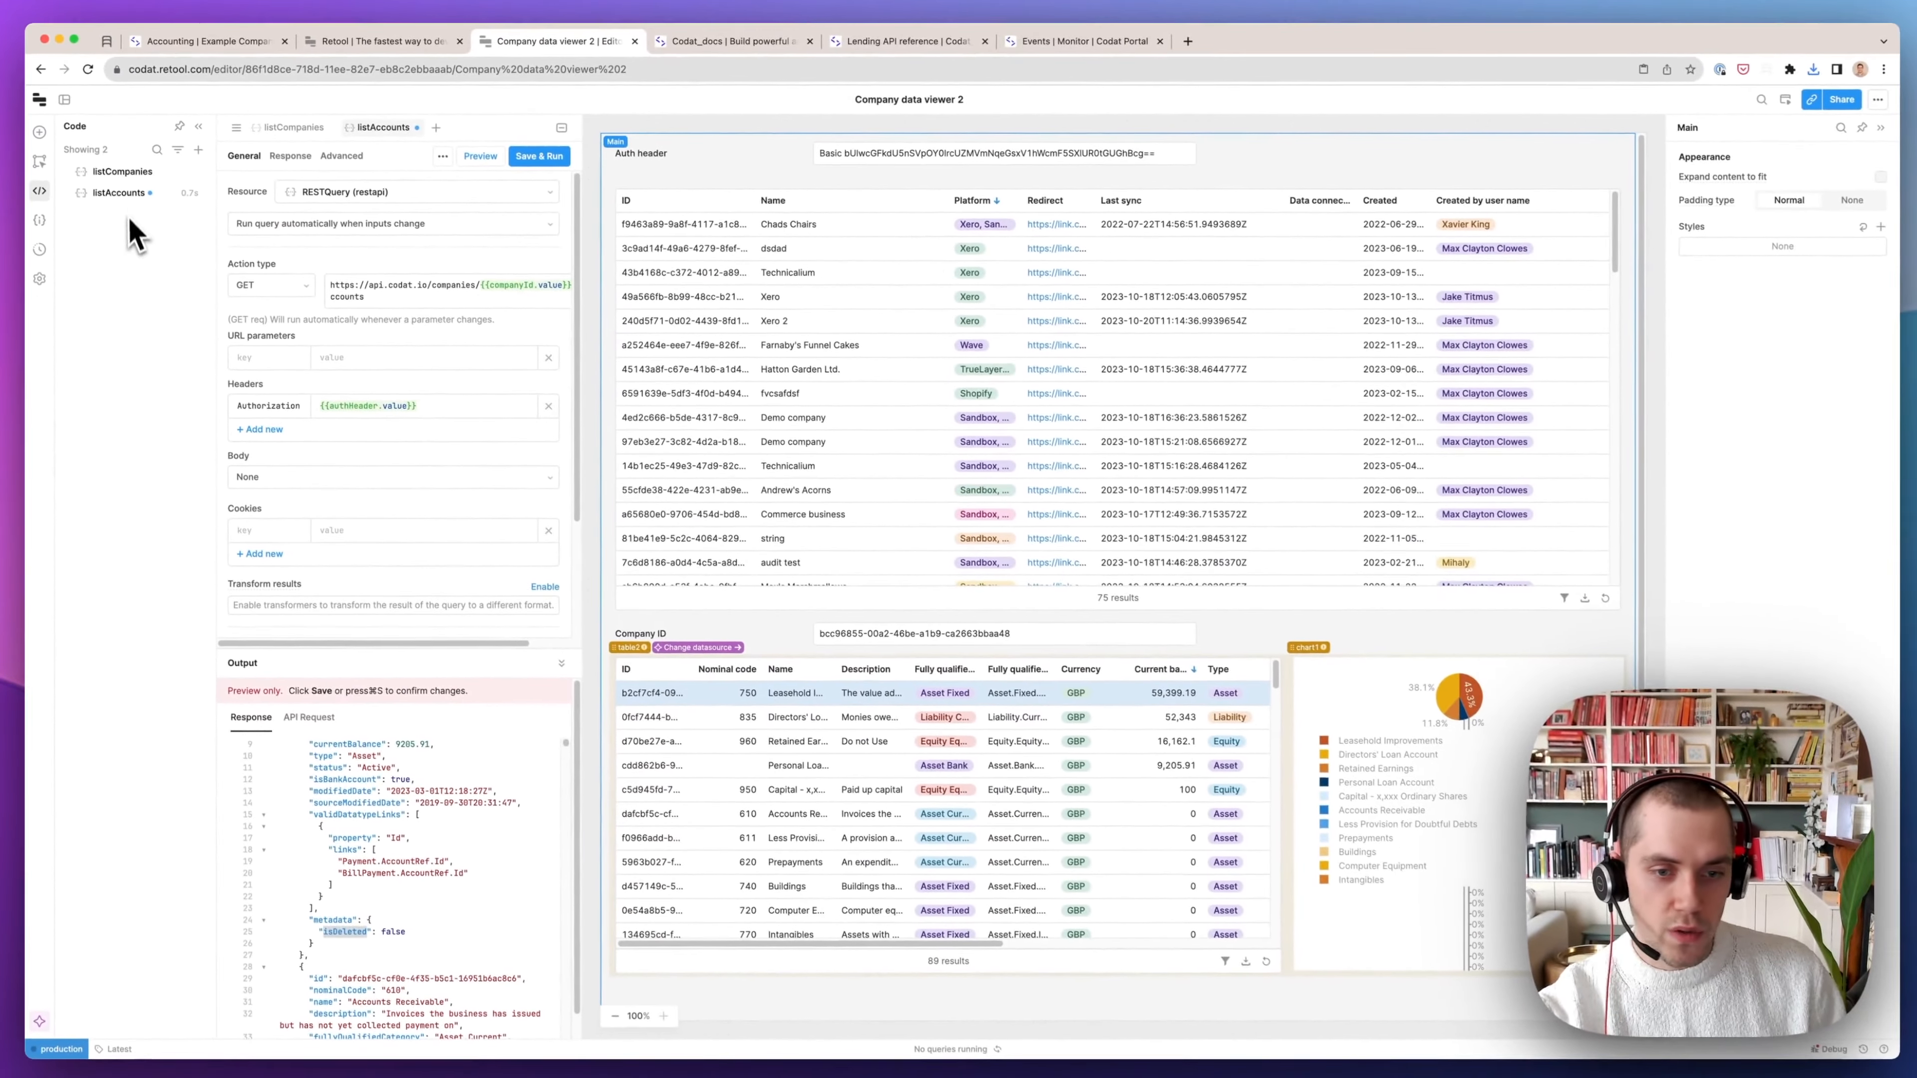
left_click(844, 634)
scroll(950, 783, "down", 10)
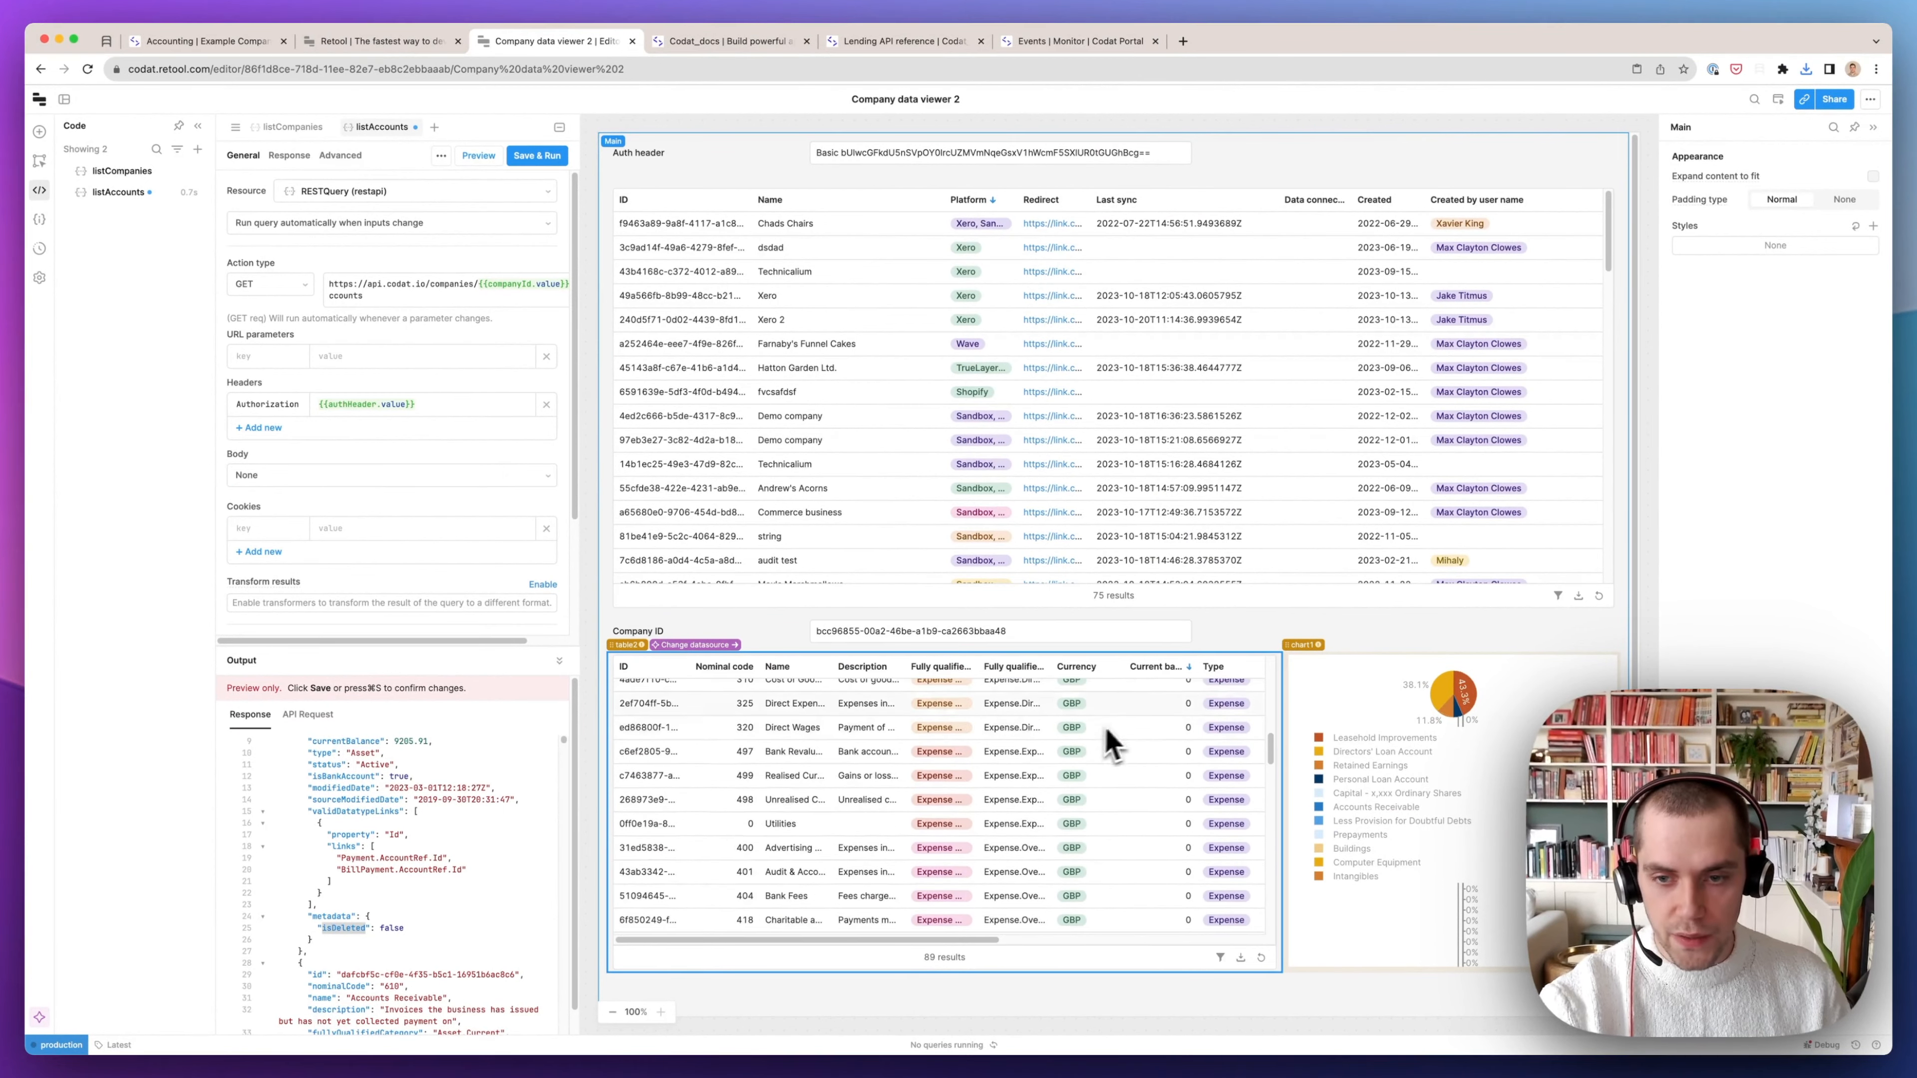
scroll(1344, 632, "down", 3)
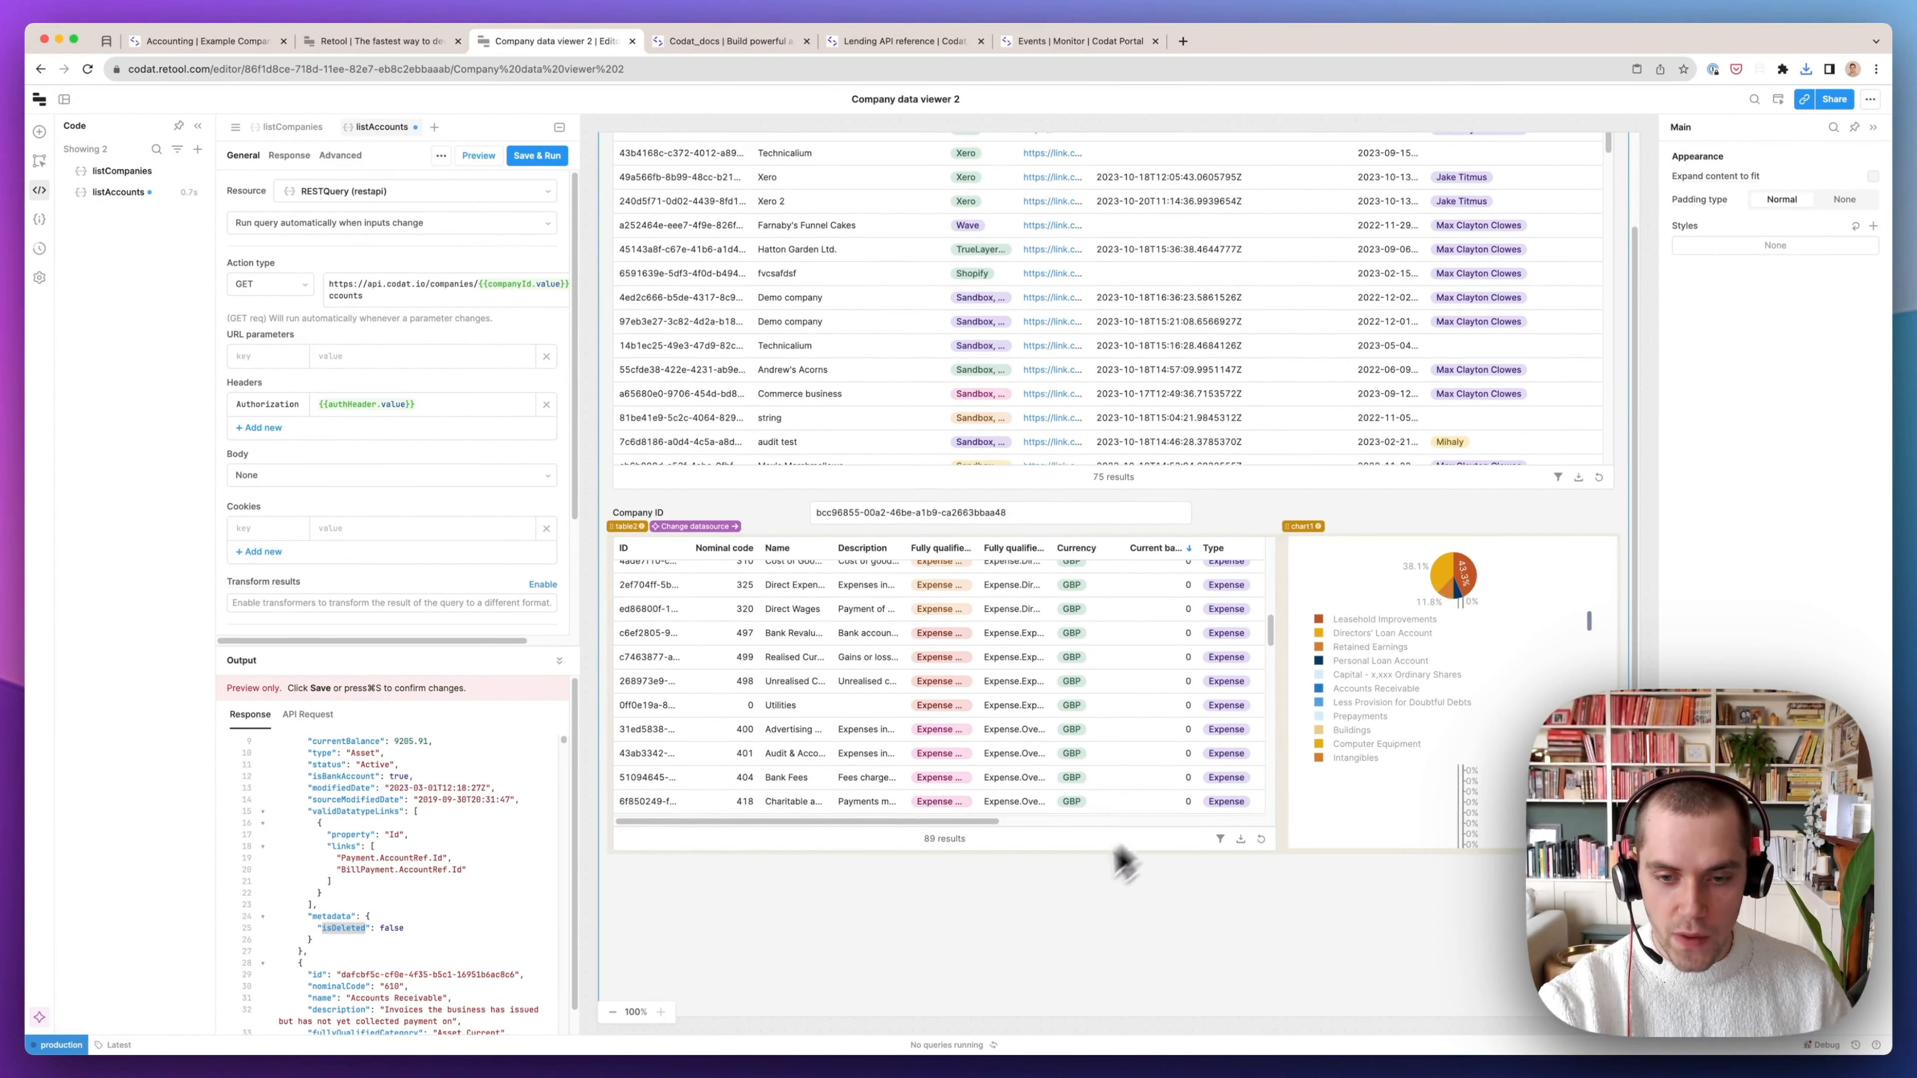